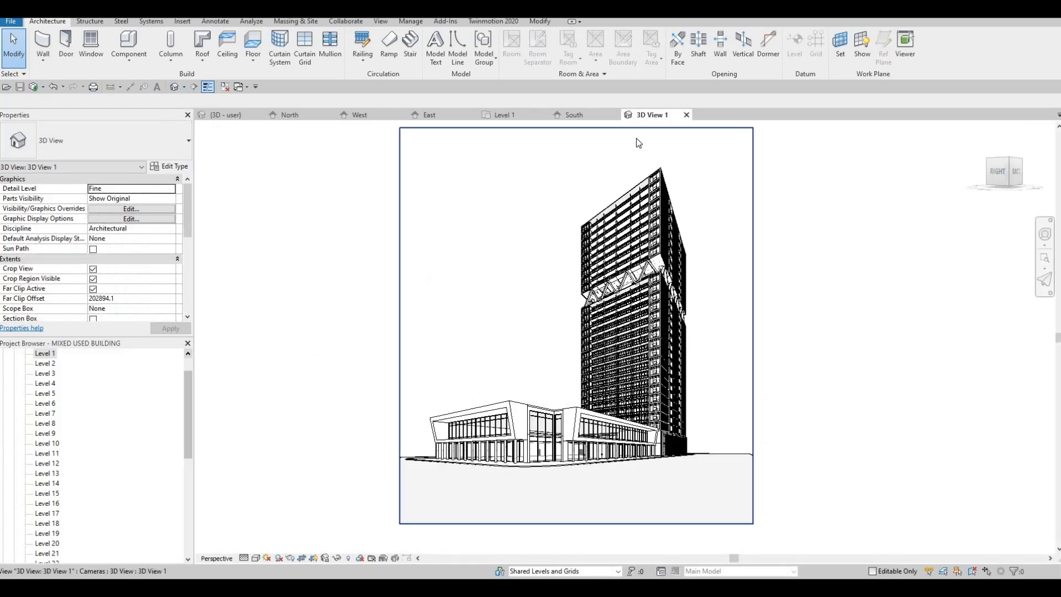
Place a camera on the Level 1 plan to create a perspective 3D view and return to that view.
click(396, 128)
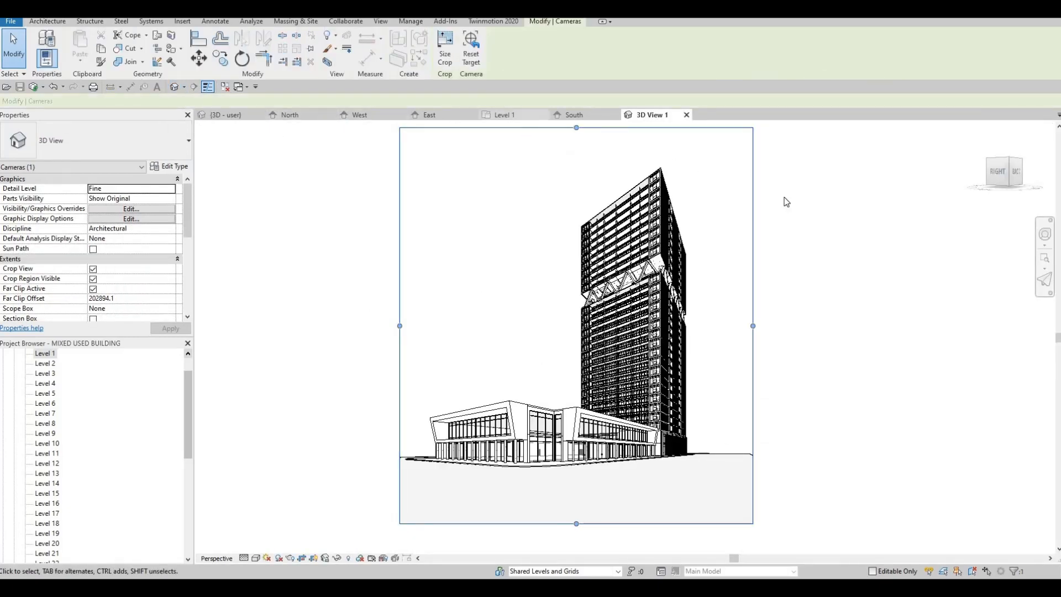
key(ctrl+Tab)
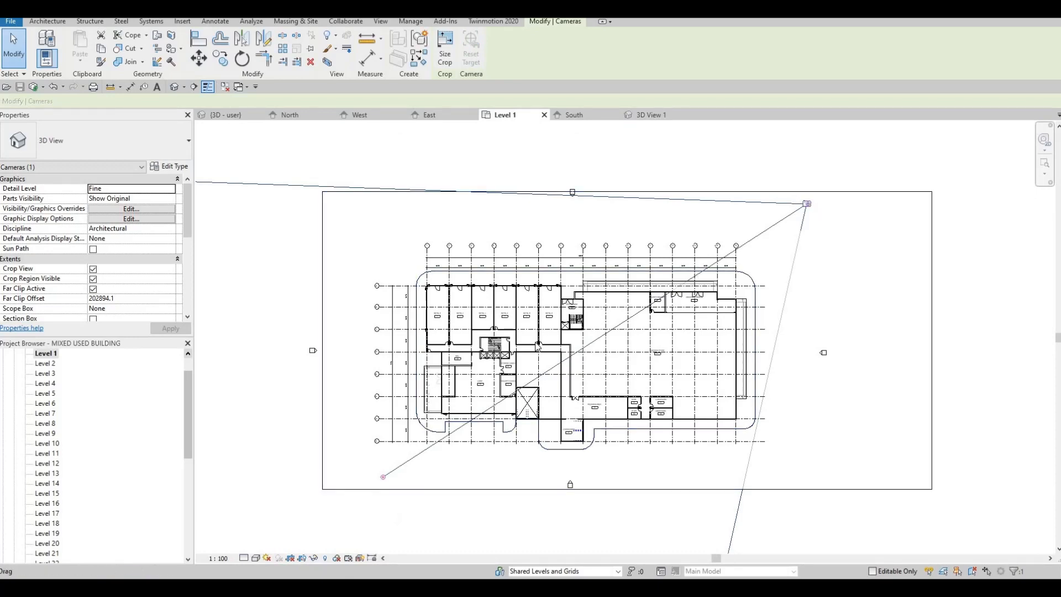
click(652, 114)
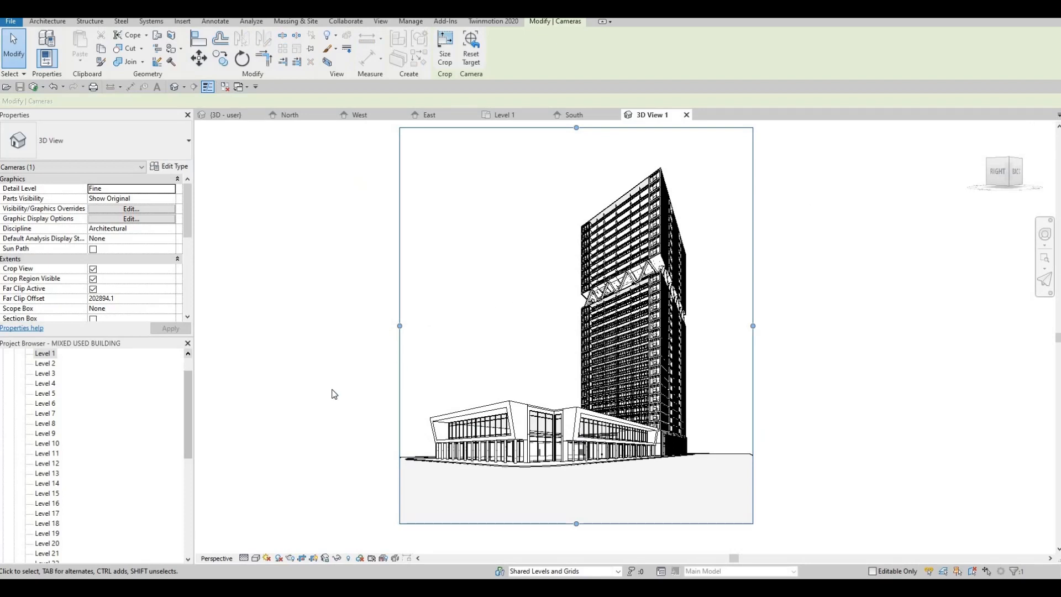
In the camera view's graphic display options, enable cast and ambient shadows and set the background to Gradient.
click(257, 559)
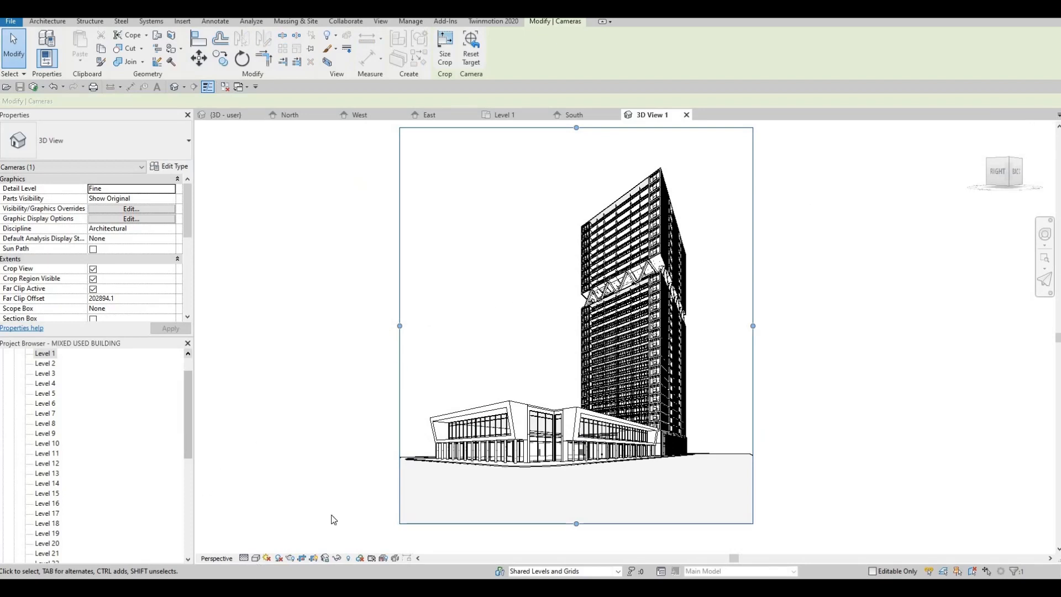
click(315, 475)
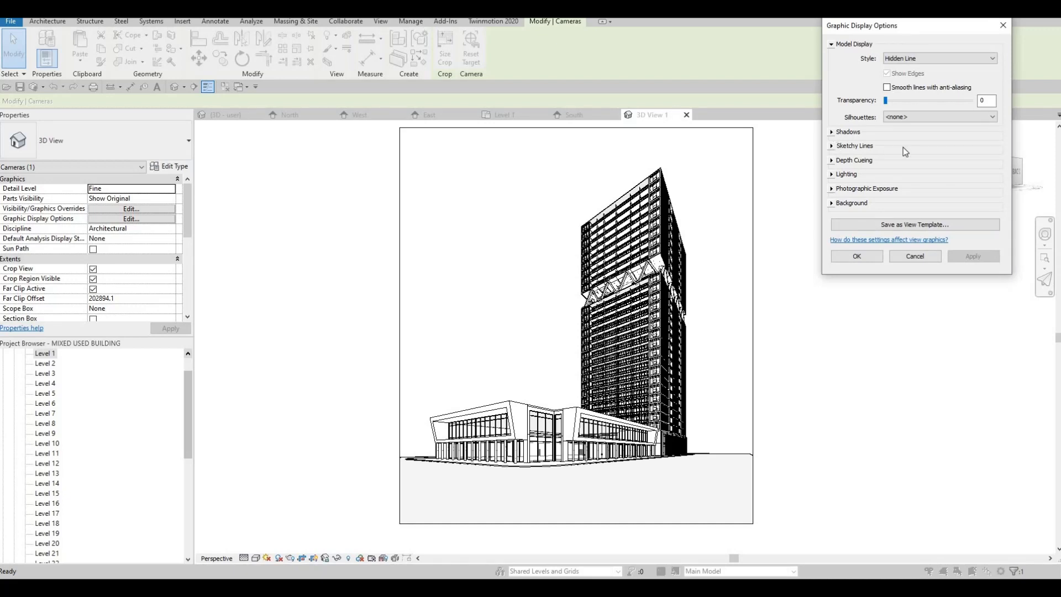
click(897, 134)
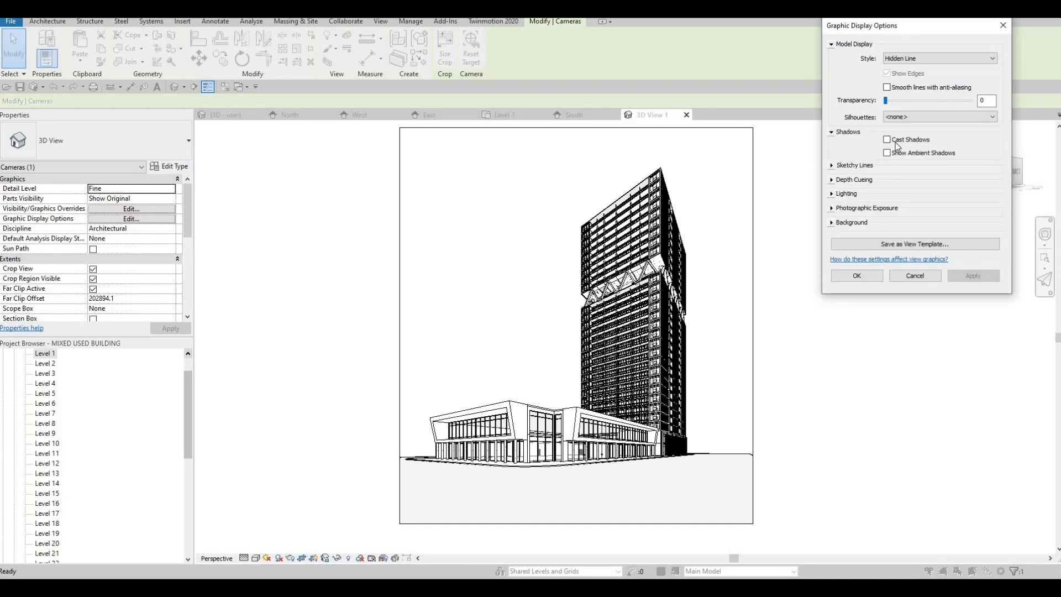
click(832, 222)
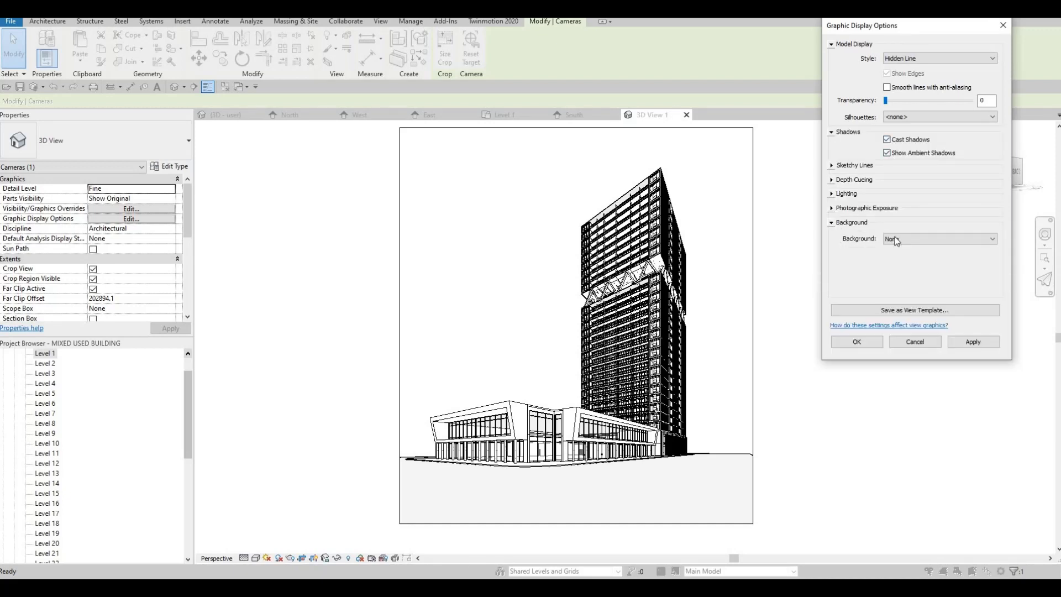
click(912, 239)
click(906, 264)
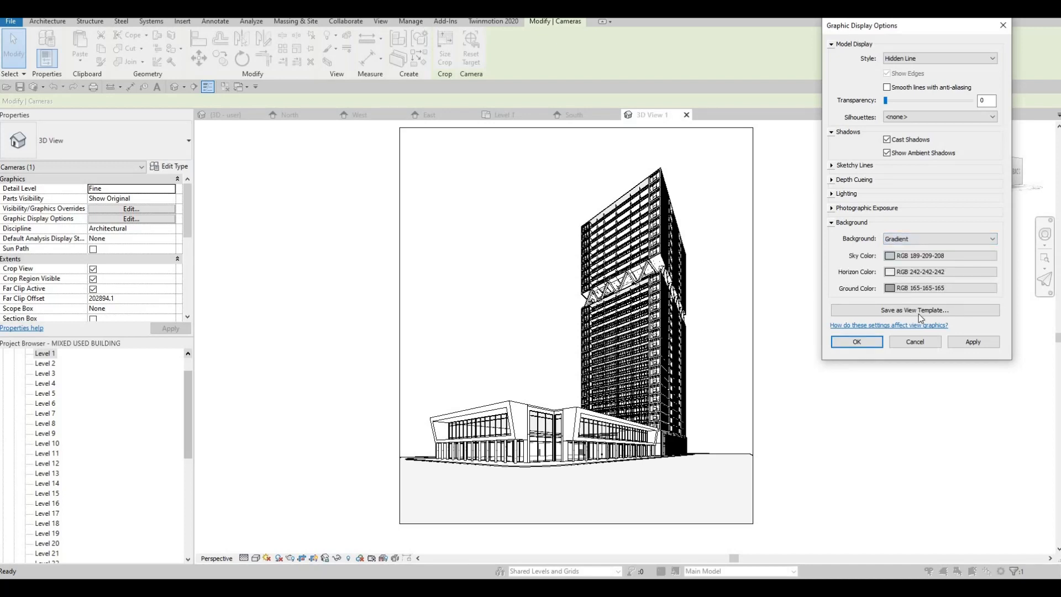
click(965, 341)
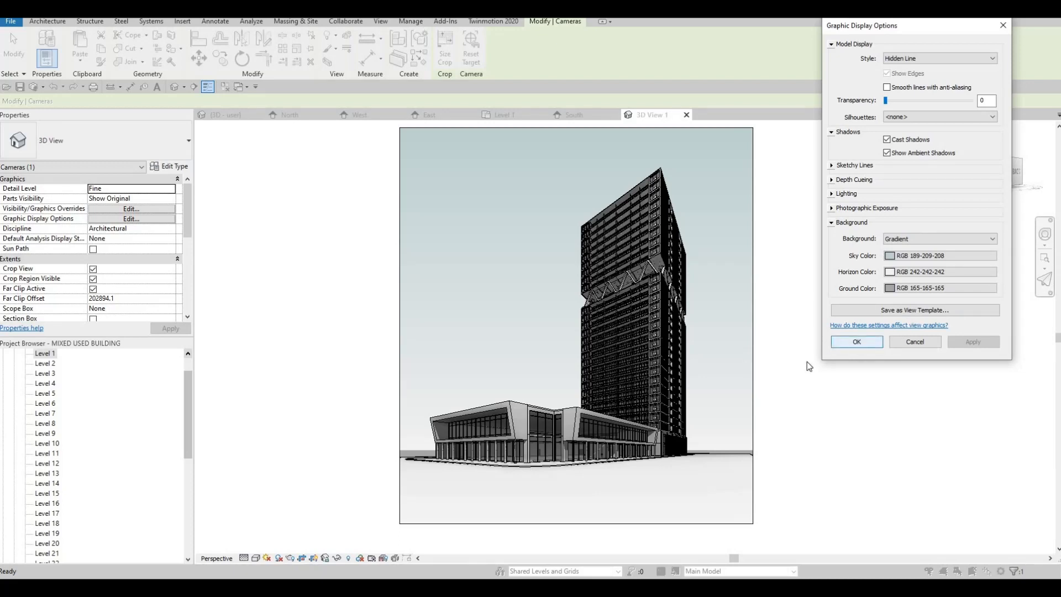
click(857, 341)
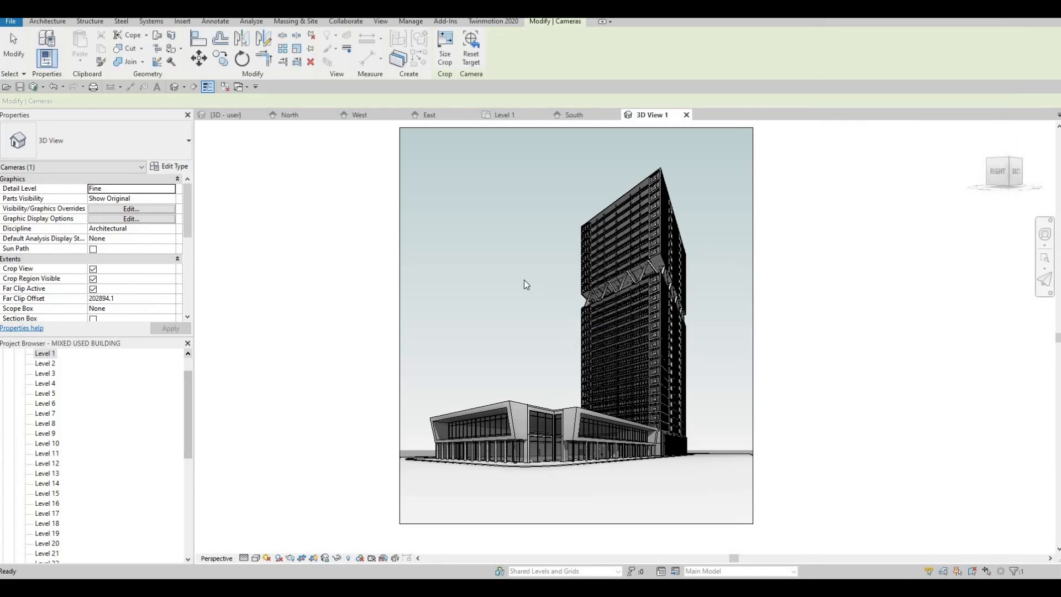
key(Escape)
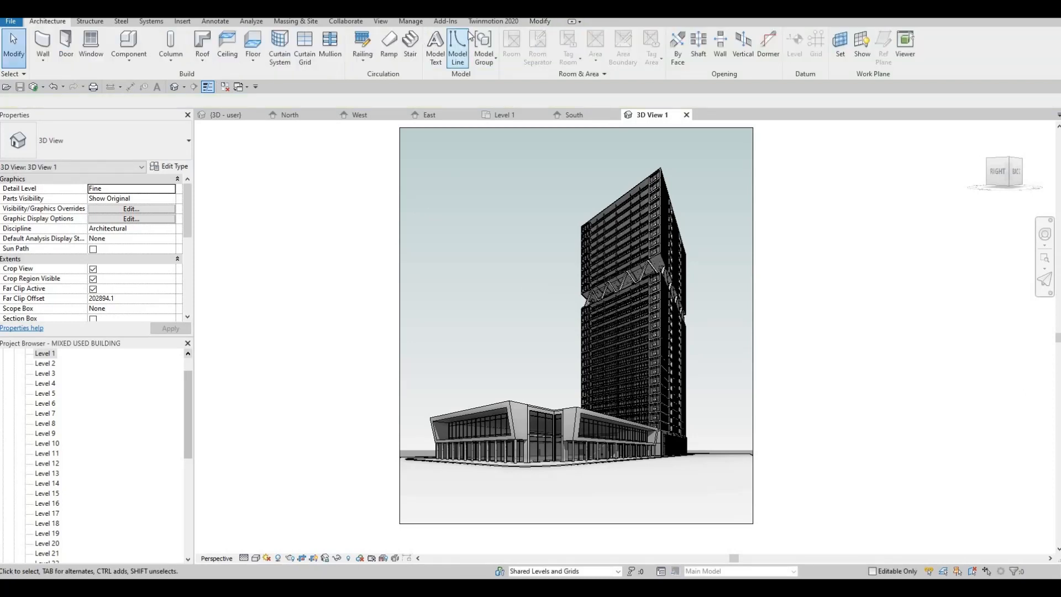
Set the project's starting view to 3D View: 3D View 1.
click(412, 21)
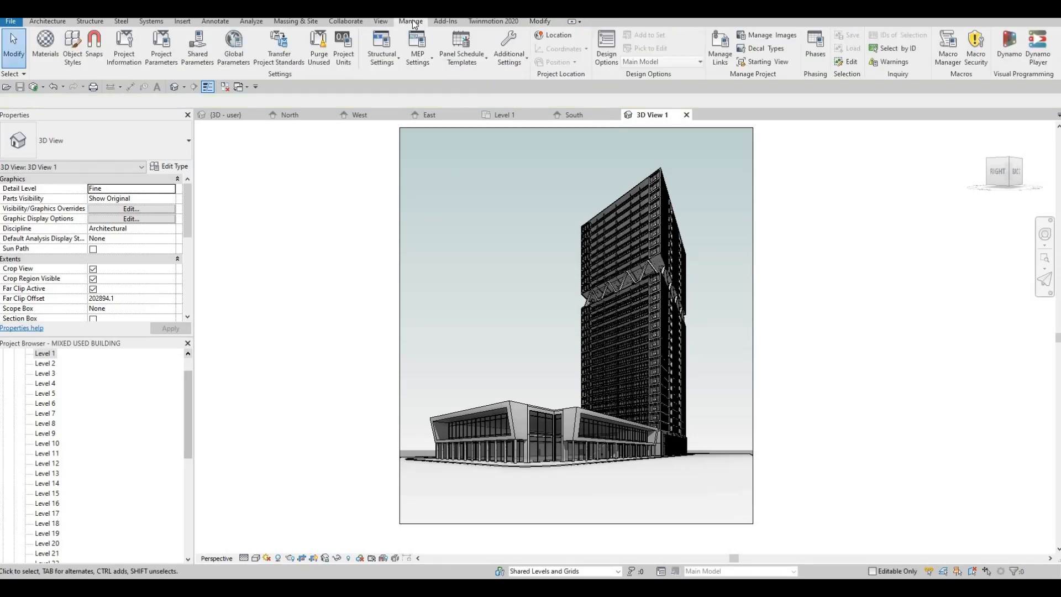
click(779, 63)
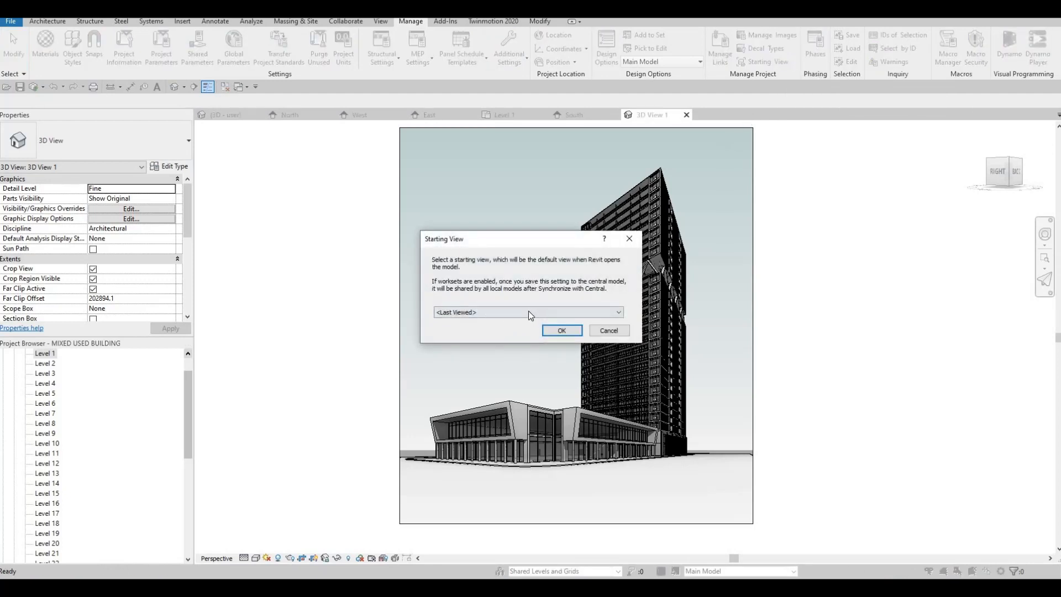
click(528, 311)
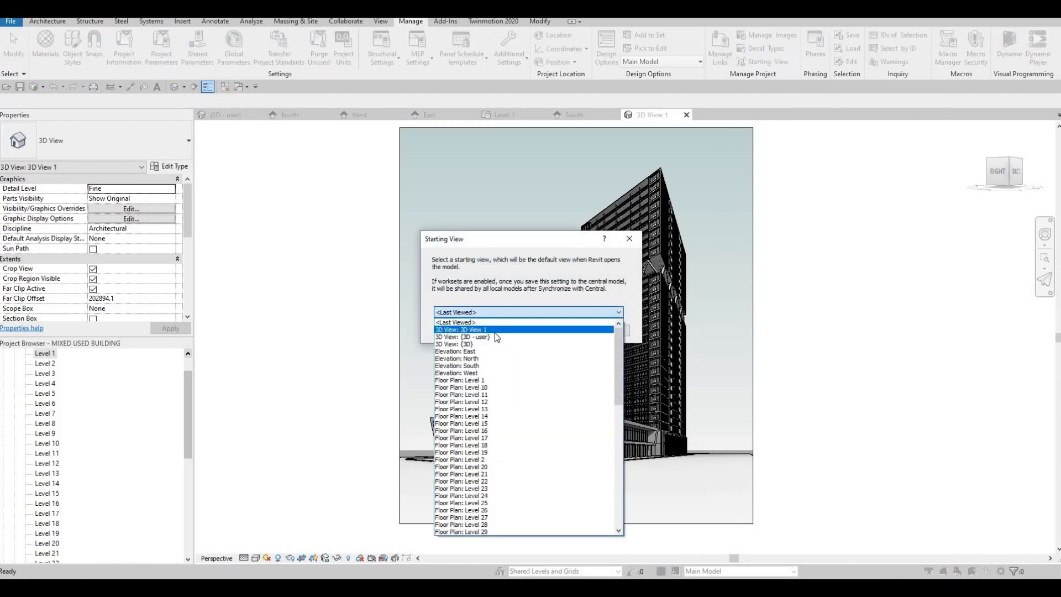
click(489, 329)
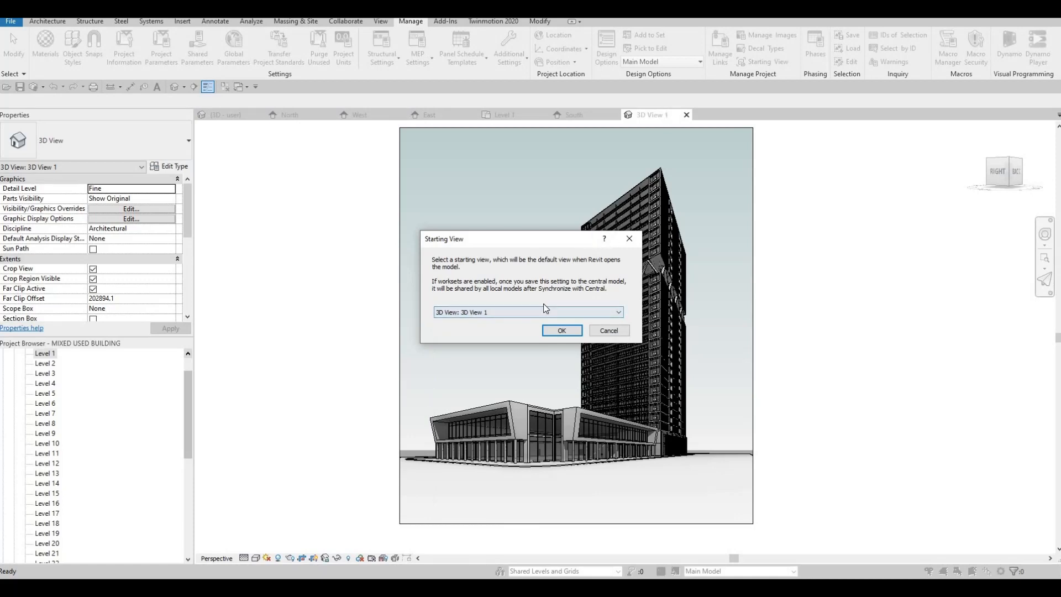
click(562, 330)
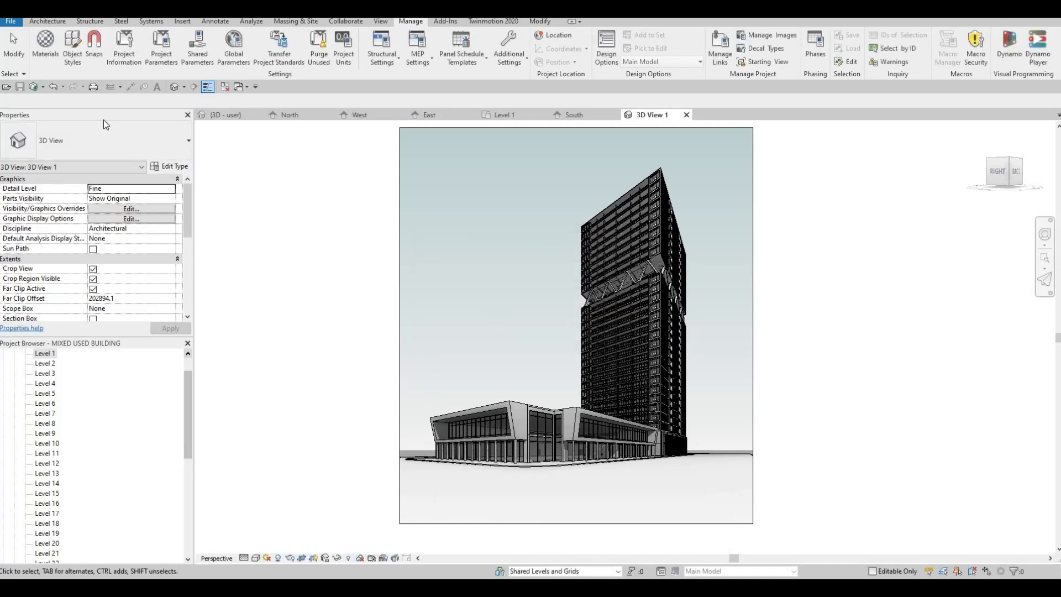
Synchronize the model with the central file.
click(31, 87)
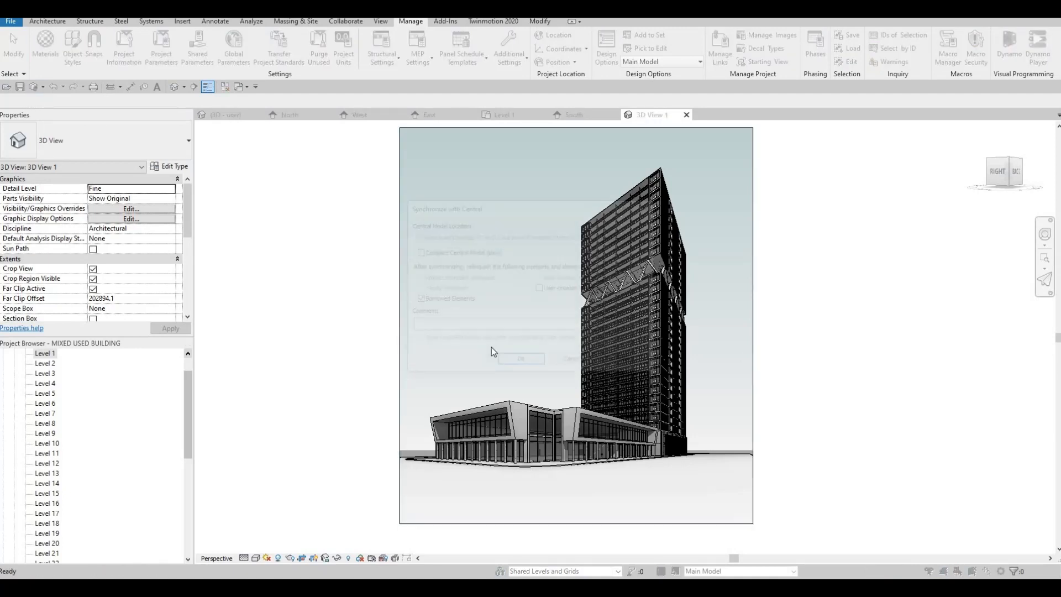
key(Return)
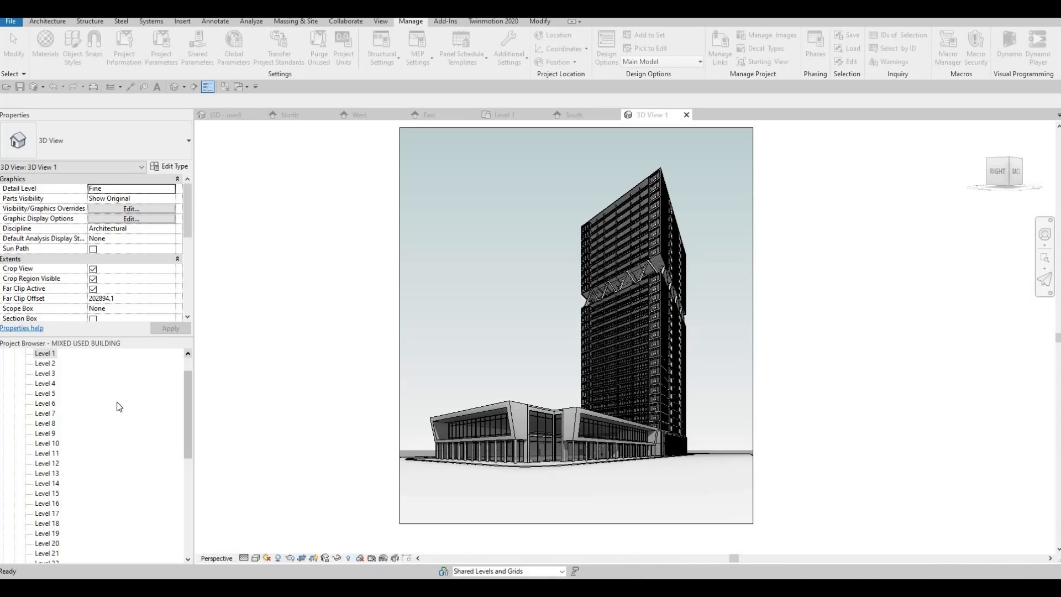
Open the New Sheet dialog from the Sheets category of the Project Browser.
scroll(114, 436, down, 5)
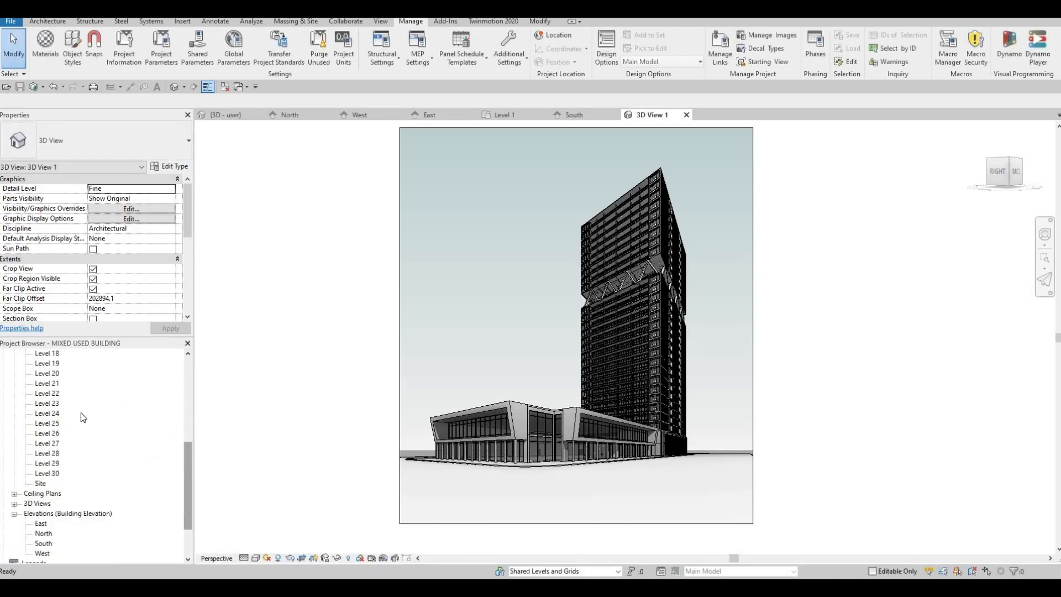
scroll(81, 412, up, 4)
scroll(191, 409, up, 2)
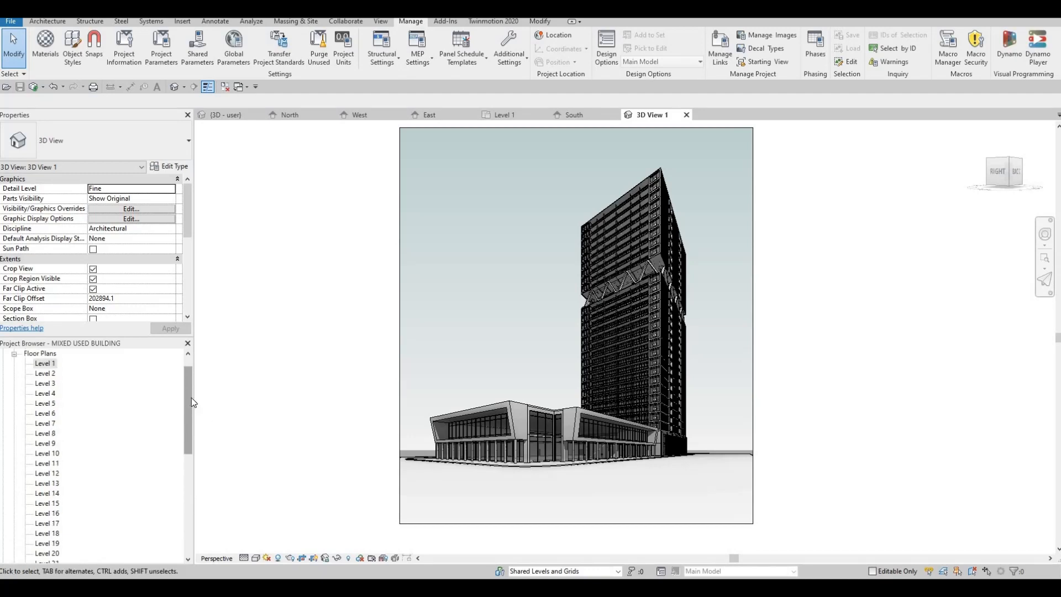
scroll(143, 493, down, 8)
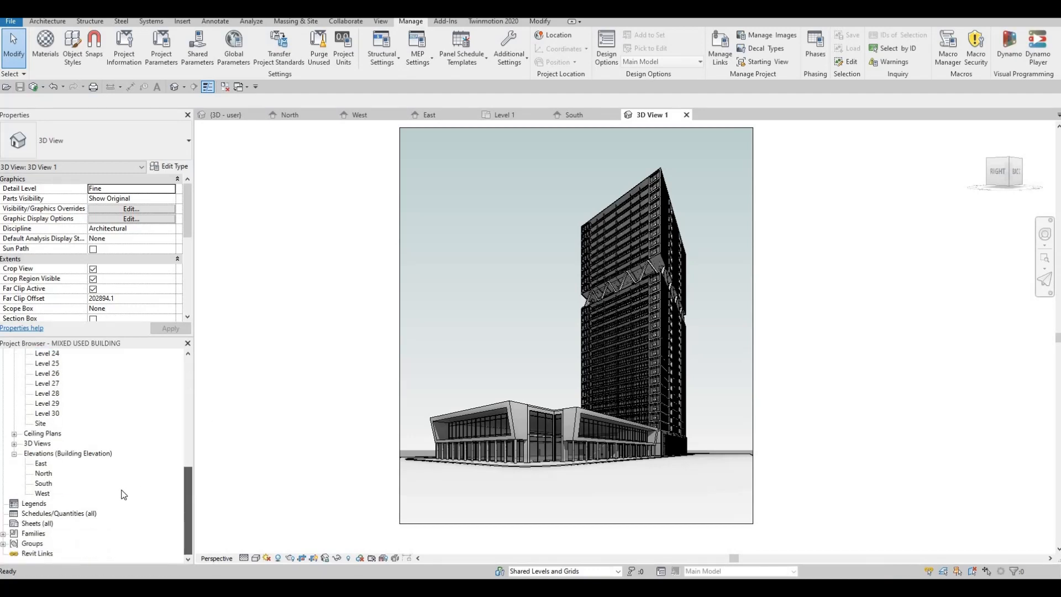
drag(124, 494, 101, 494)
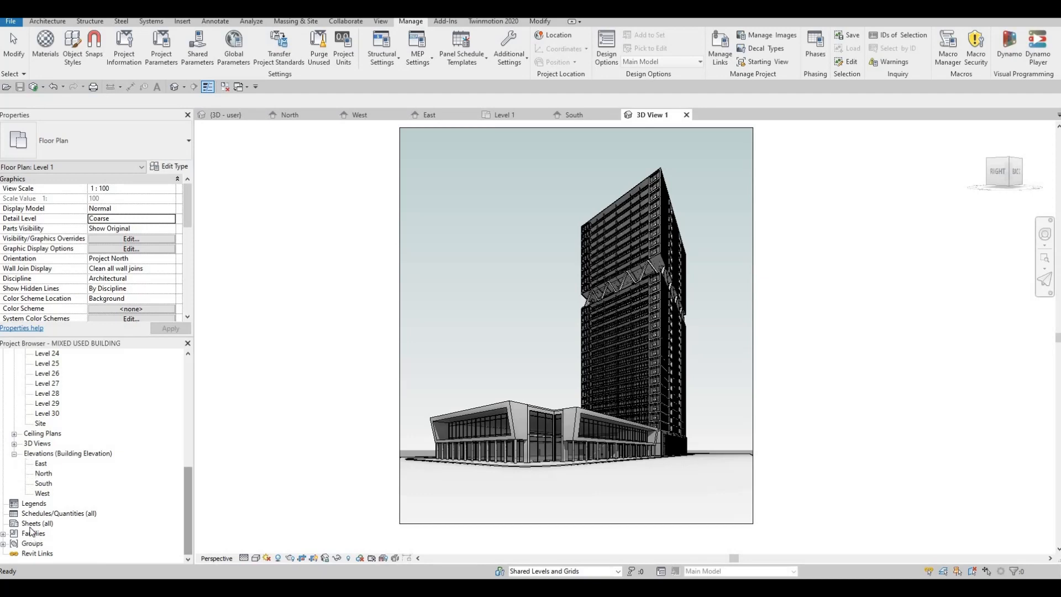
click(33, 524)
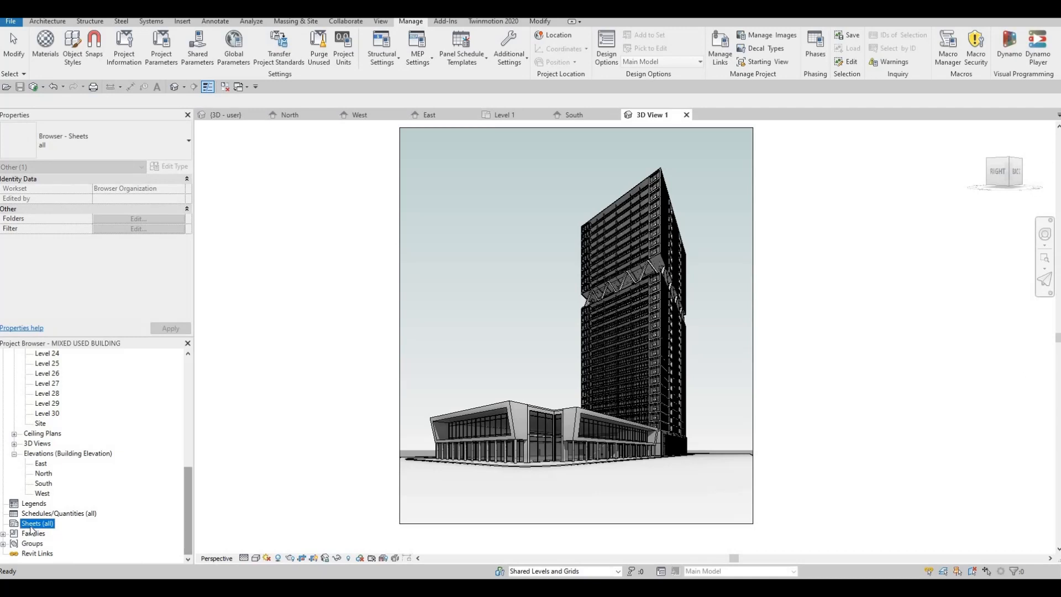
right_click(35, 526)
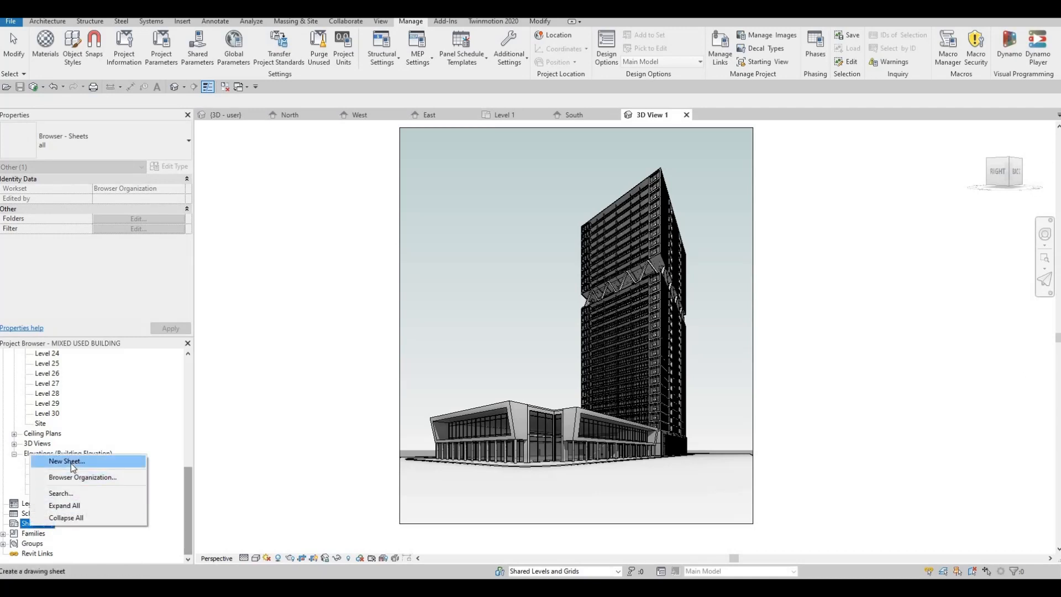
key(Return)
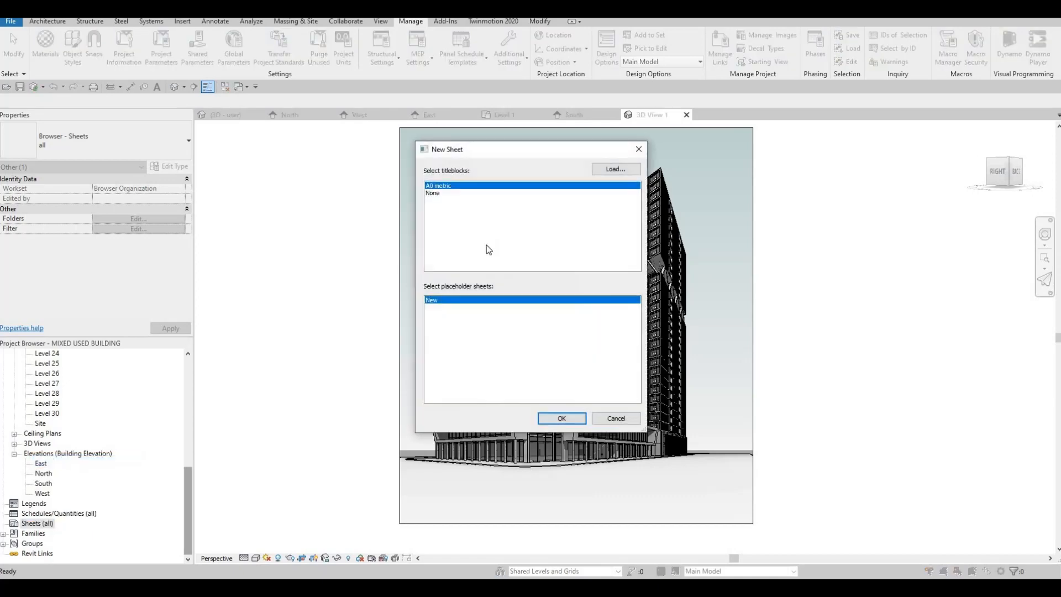
Load the A1 metric titleblock from the library's Titleblocks folder and create a new sheet with it.
click(621, 168)
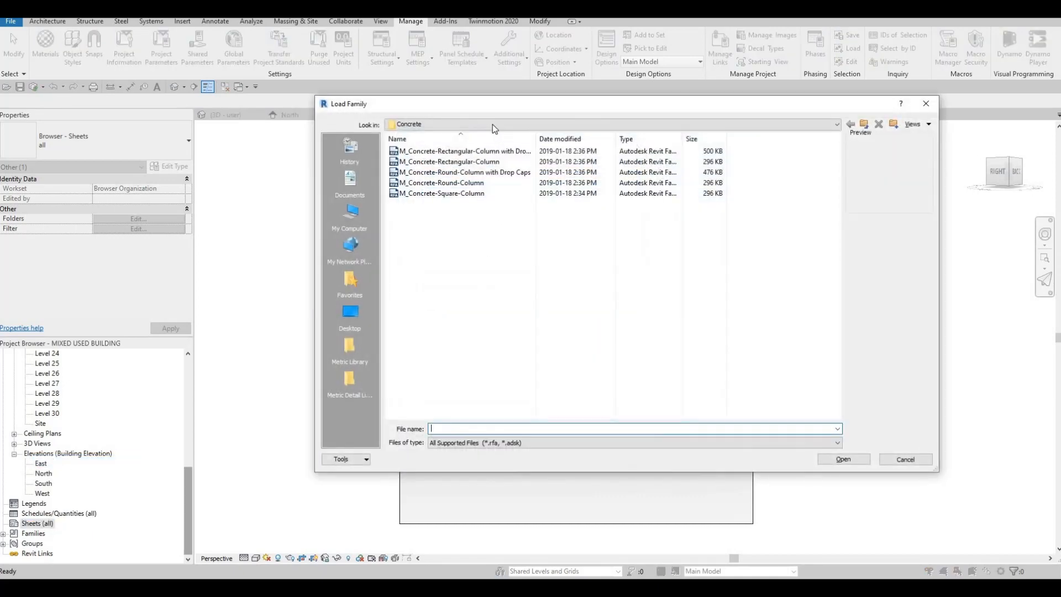
click(485, 124)
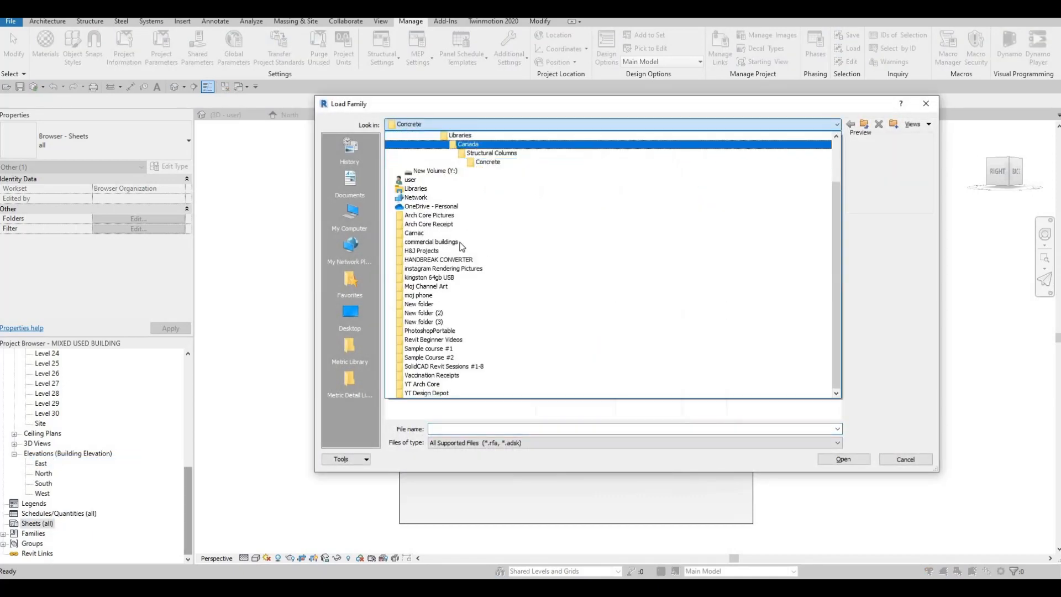
click(467, 144)
scroll(449, 360, down, 5)
double_click(431, 395)
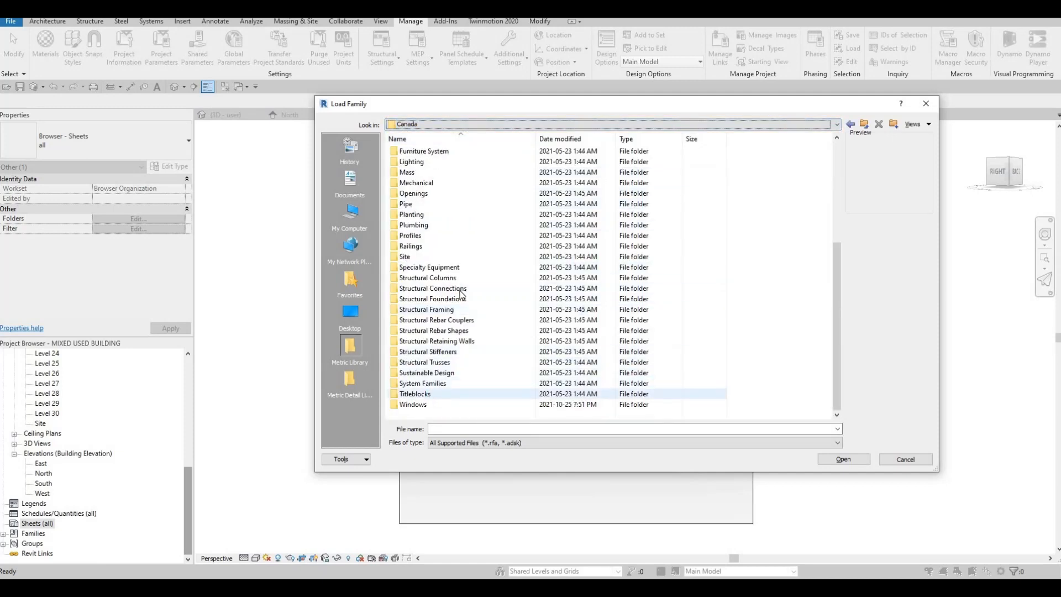
click(413, 161)
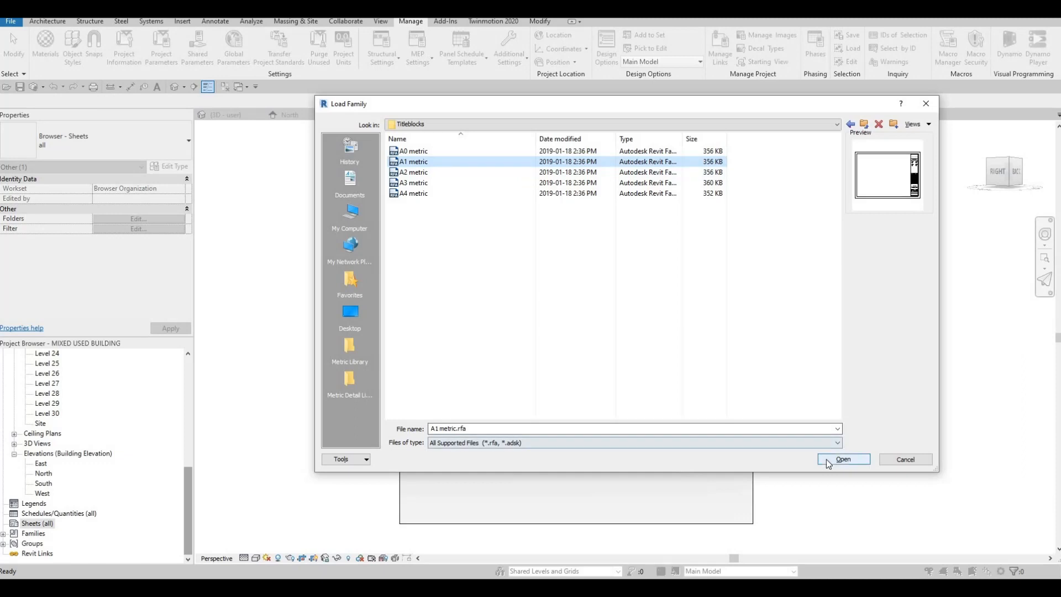
key(Return)
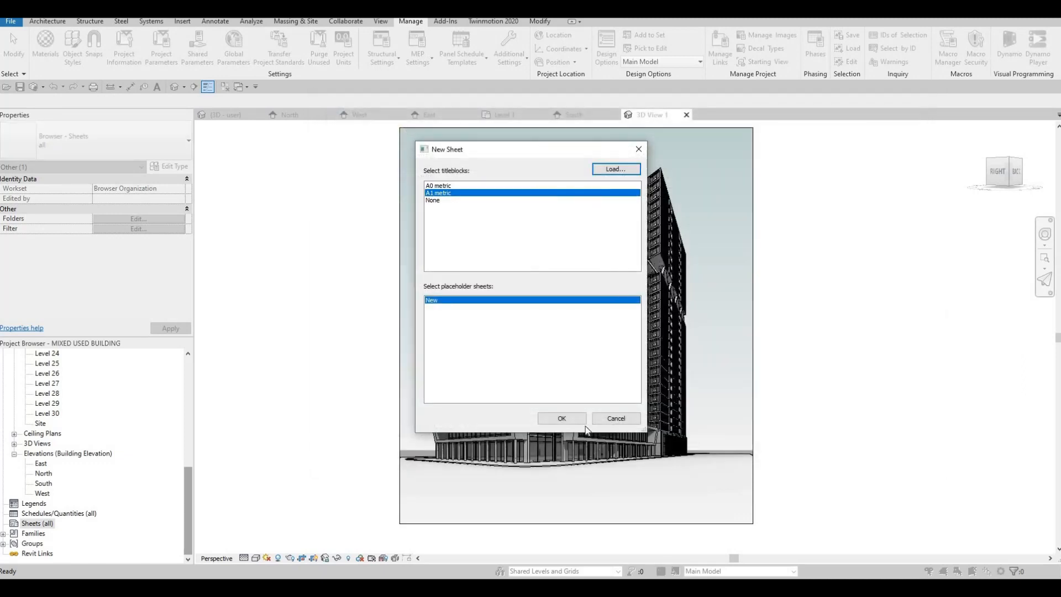
click(555, 419)
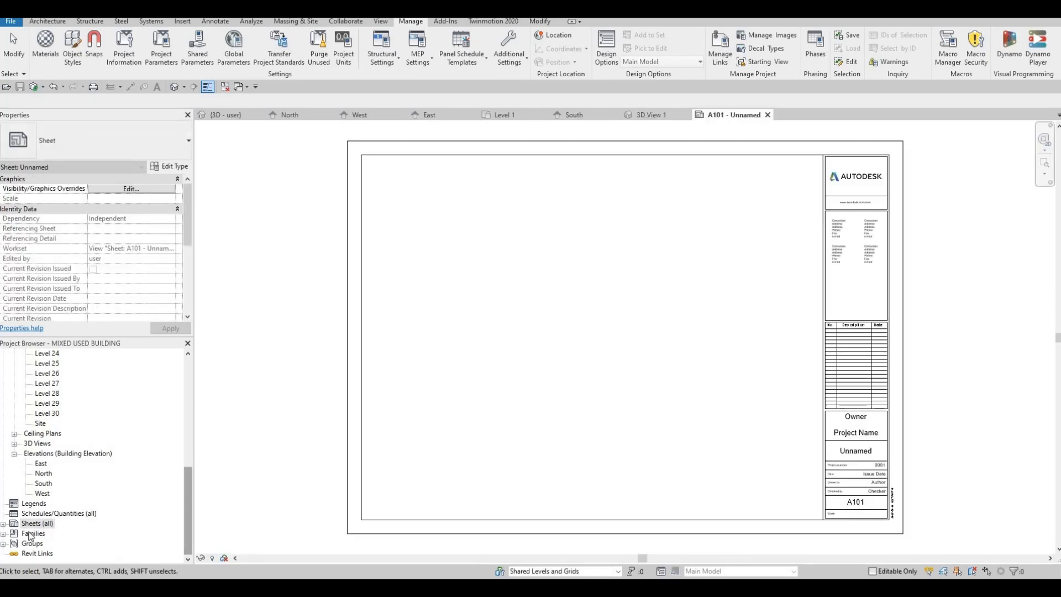
Create a second new sheet using the A1 metric titleblock.
double_click(37, 524)
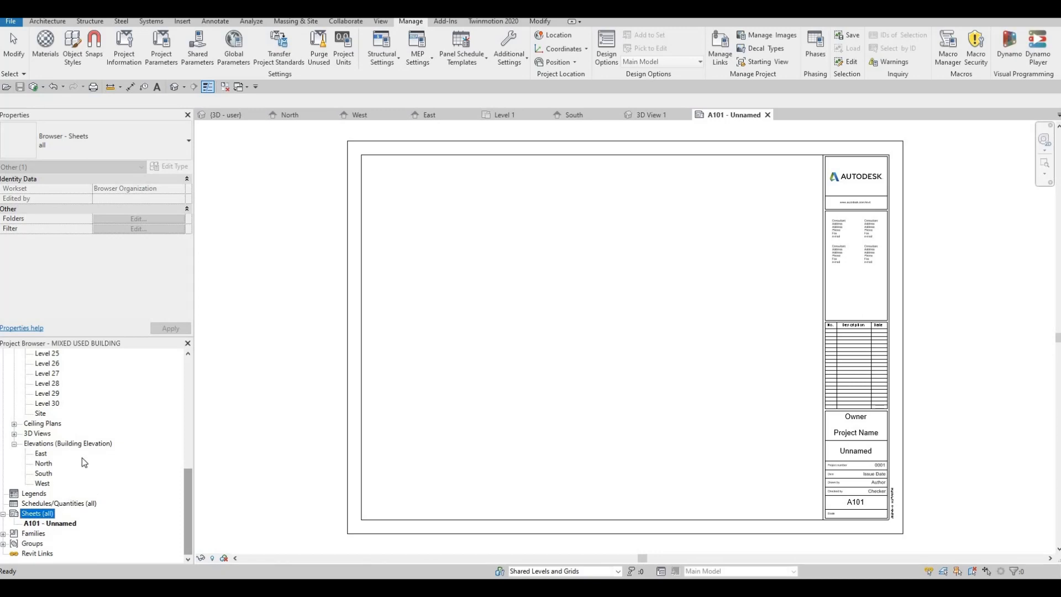
right_click(38, 513)
click(61, 438)
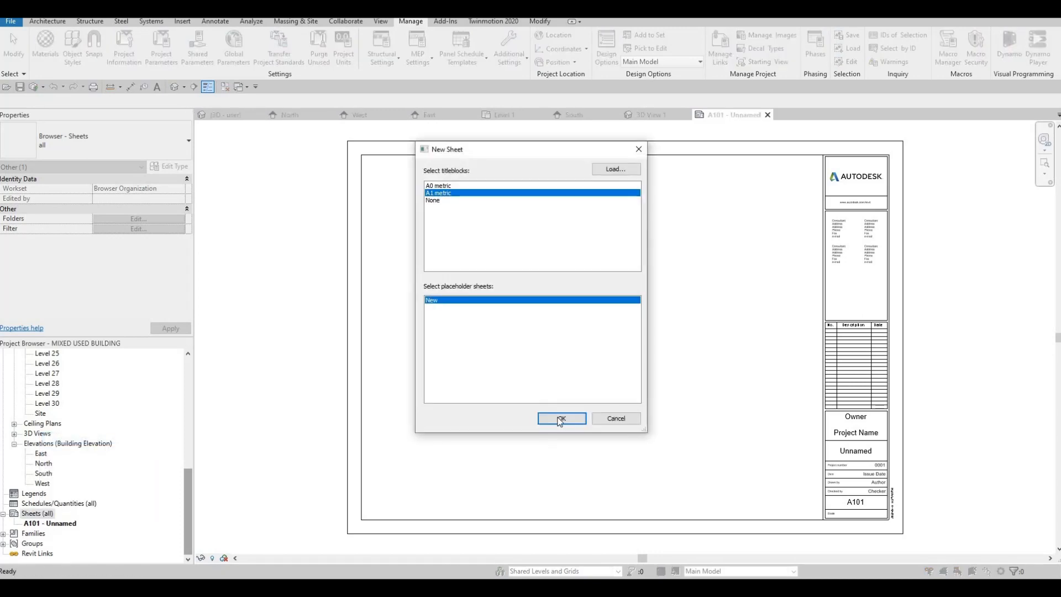
click(560, 418)
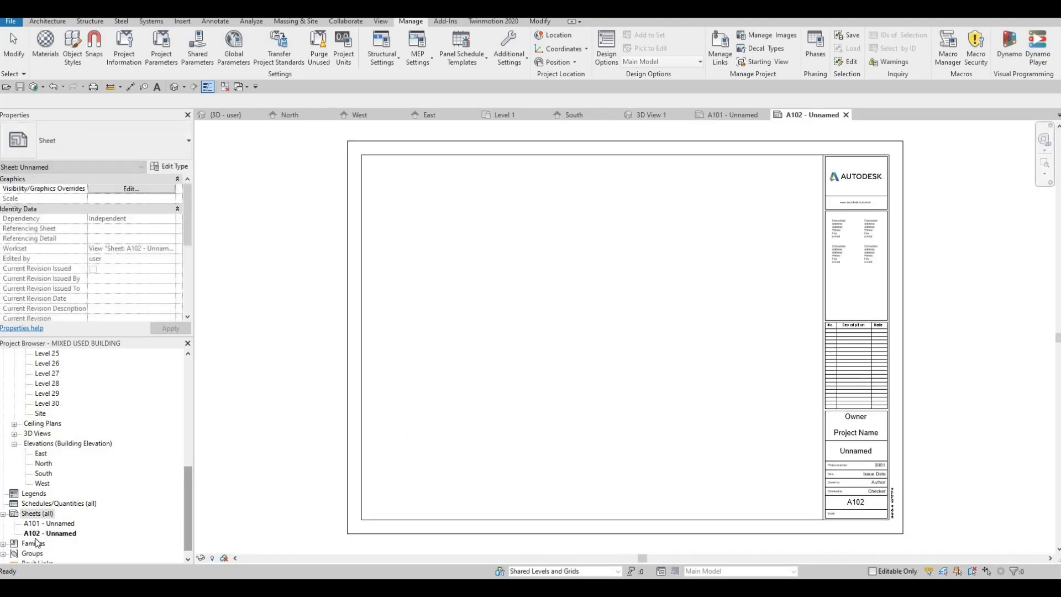
Create three more new sheets using the A1 metric titleblock from the Sheets category.
right_click(35, 514)
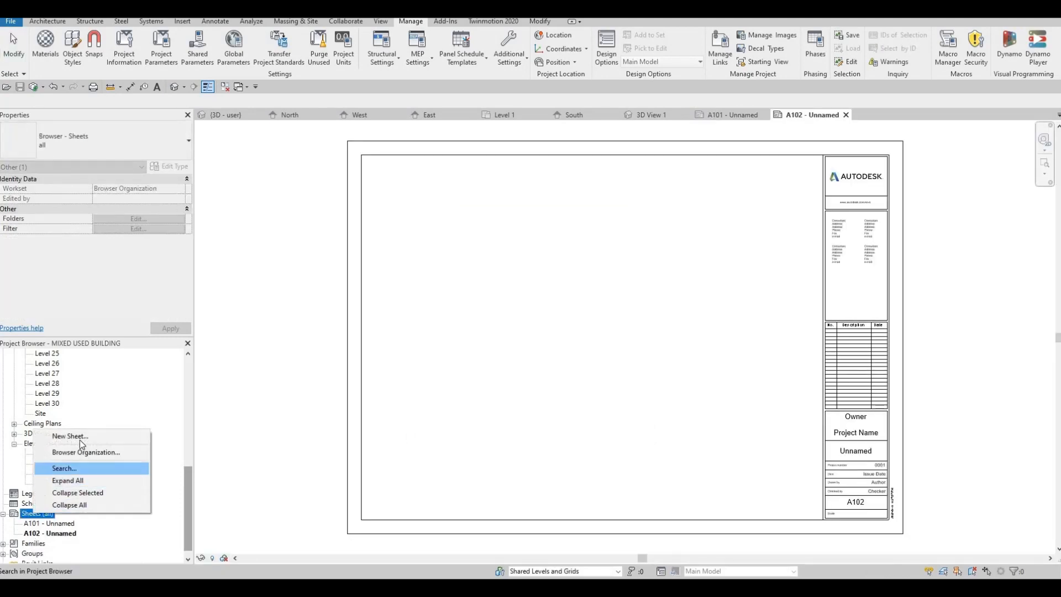
click(80, 437)
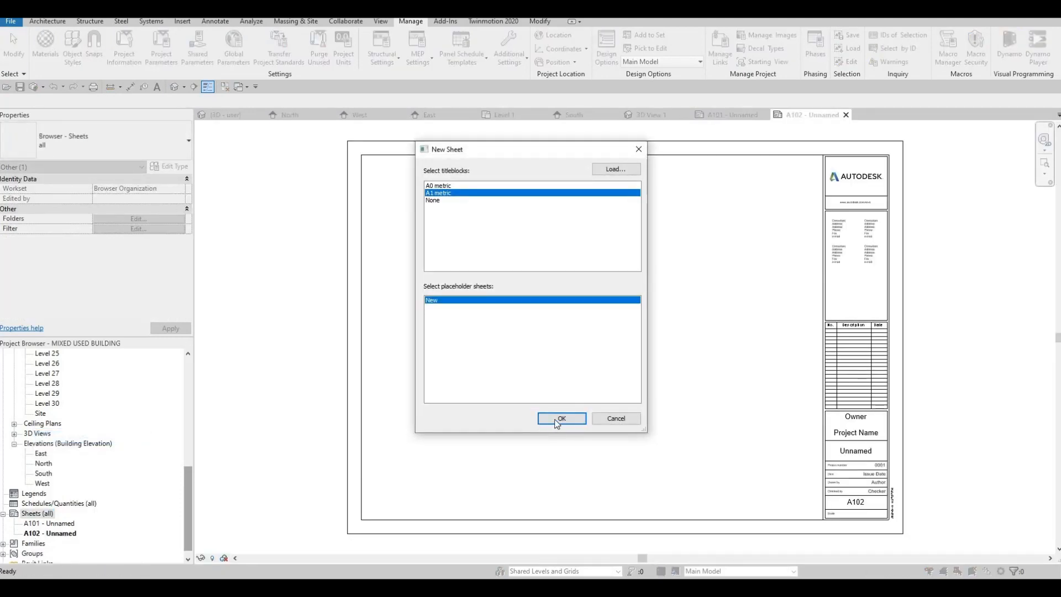
click(557, 423)
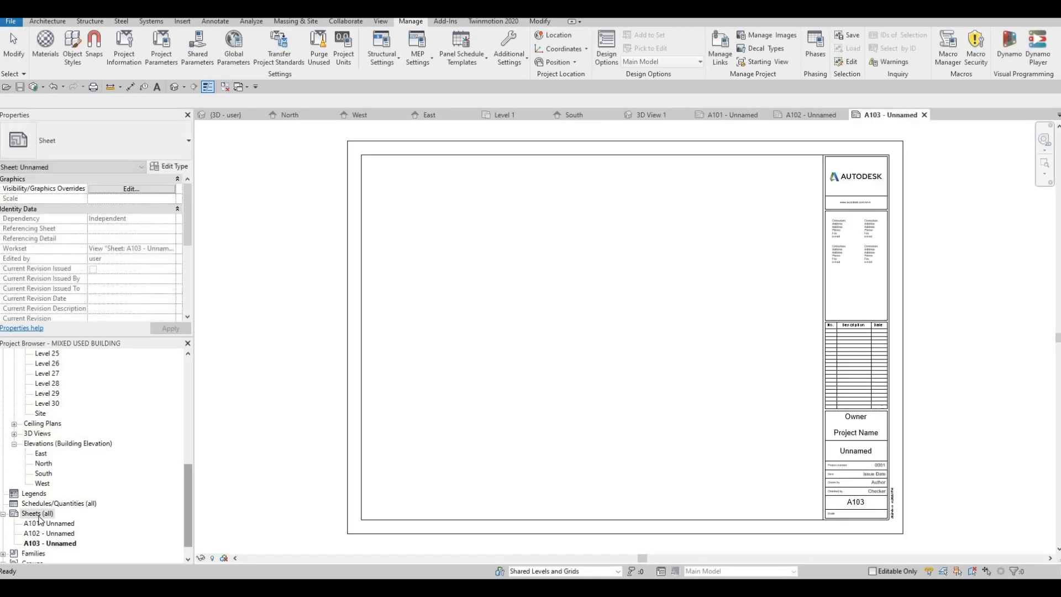
right_click(39, 516)
click(75, 440)
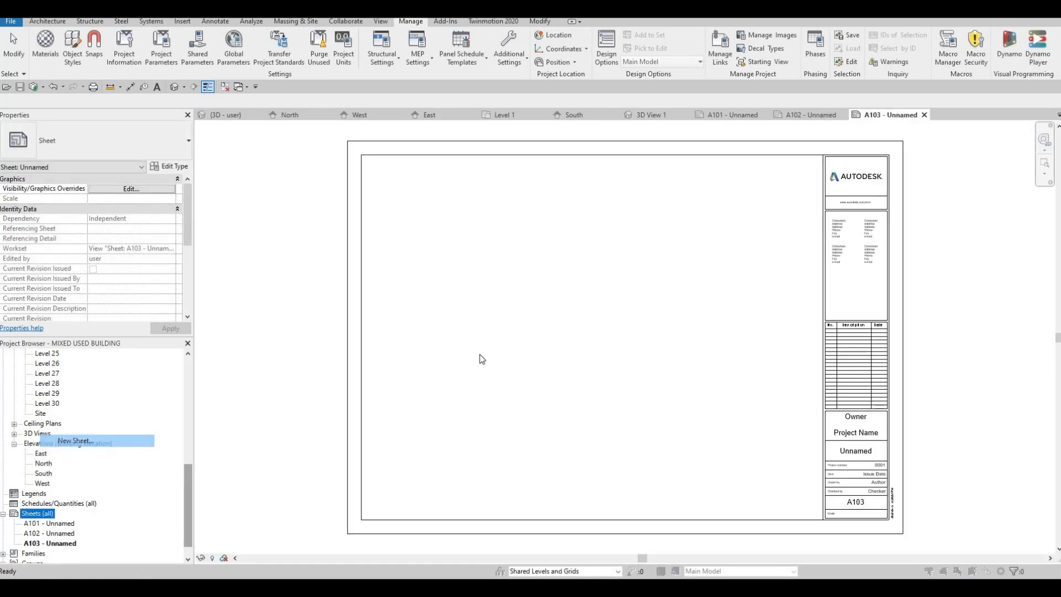
click(551, 420)
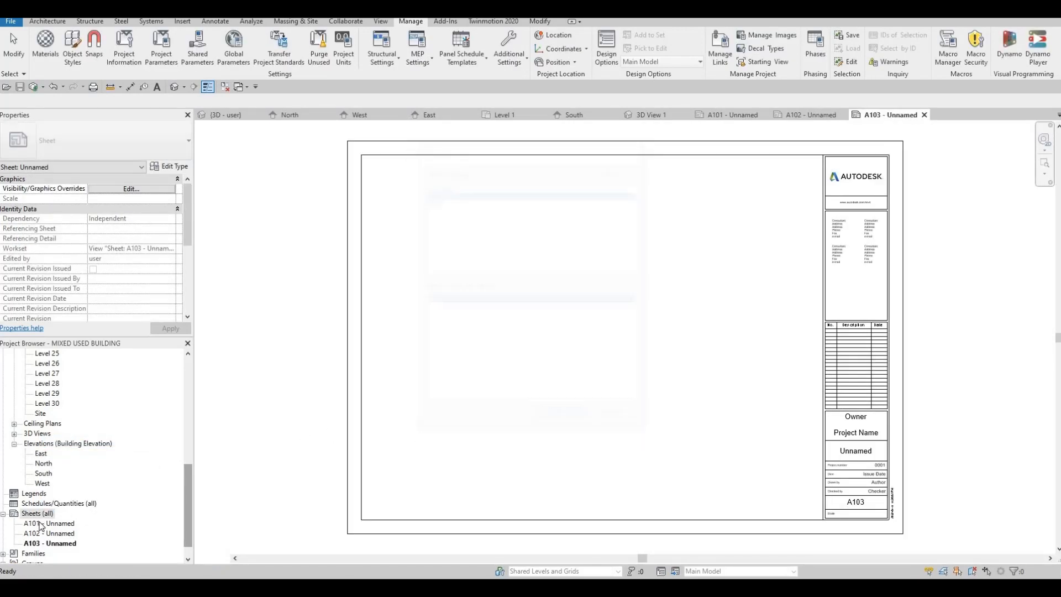
click(37, 514)
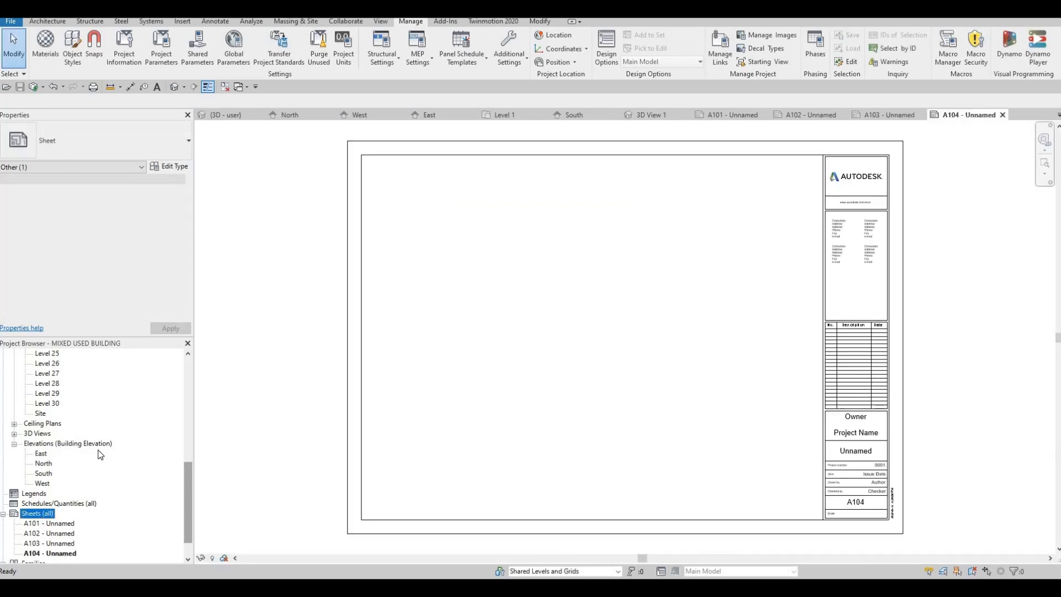
right_click(37, 515)
click(74, 440)
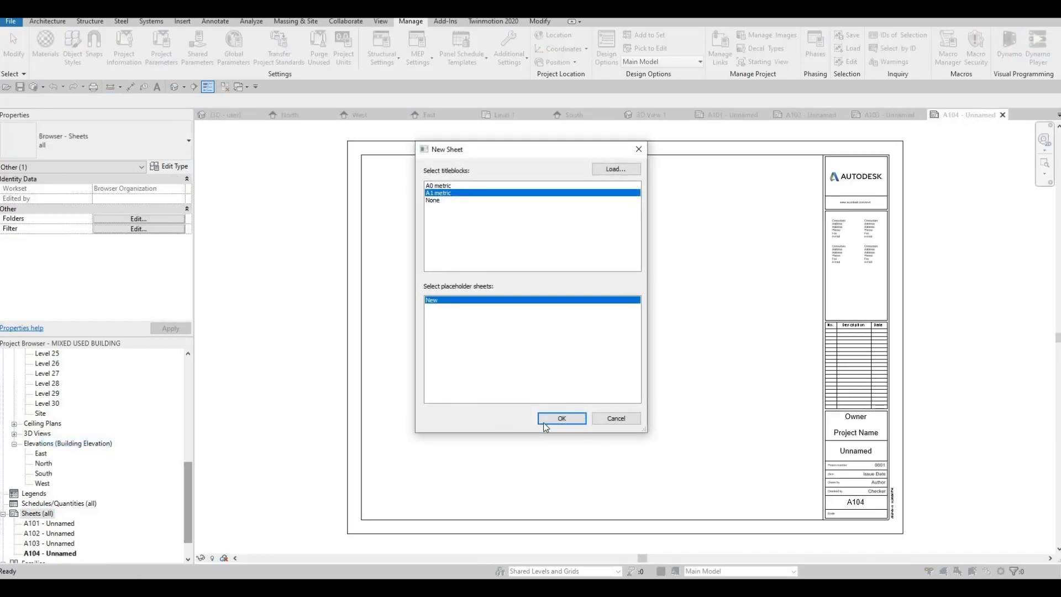
key(Return)
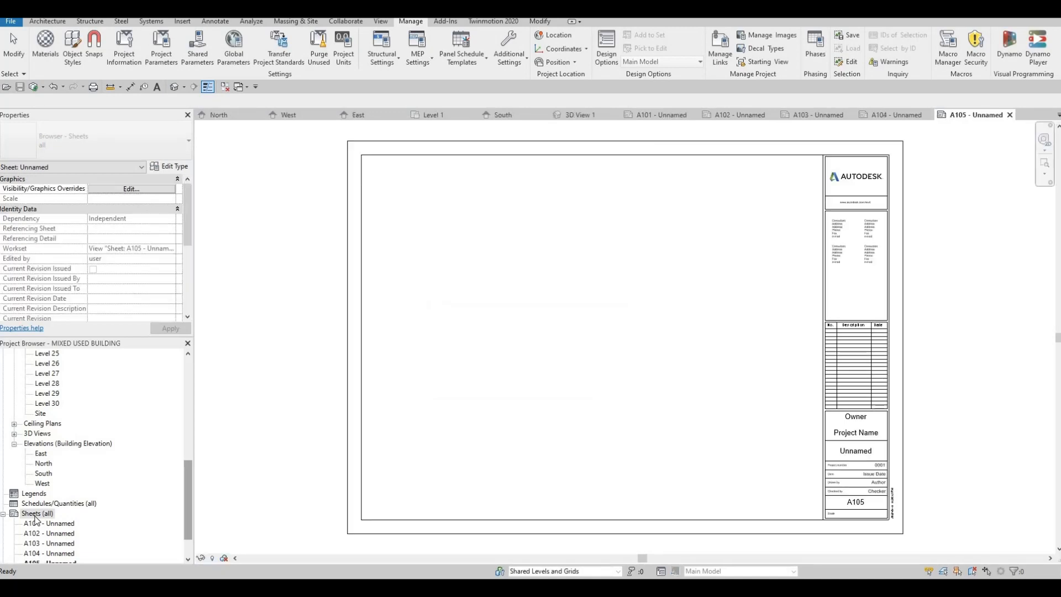
Add another three sheets with the A1 metric titleblock.
click(38, 514)
right_click(37, 514)
click(78, 439)
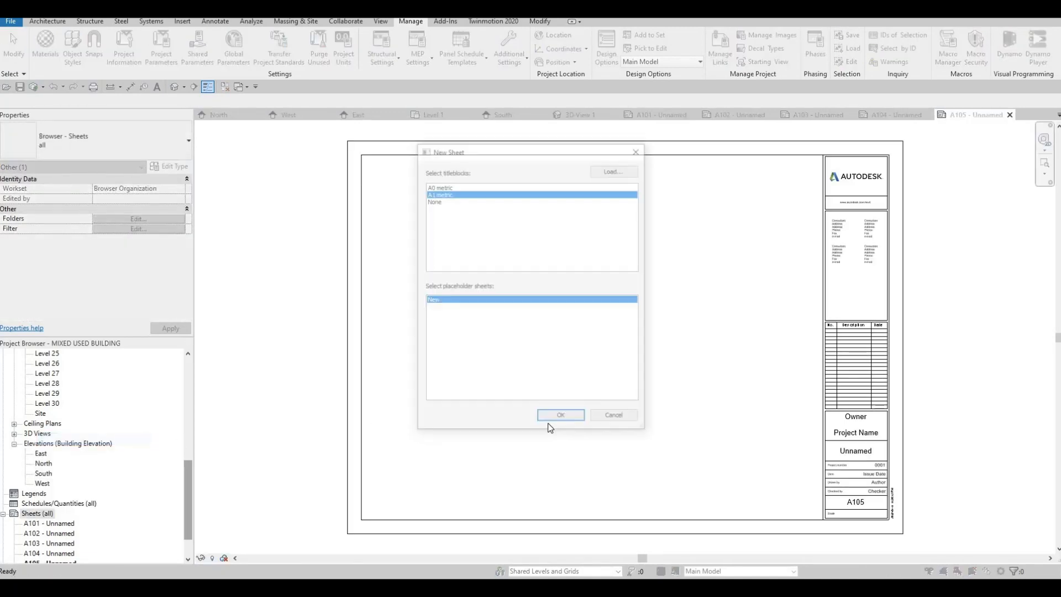
key(Return)
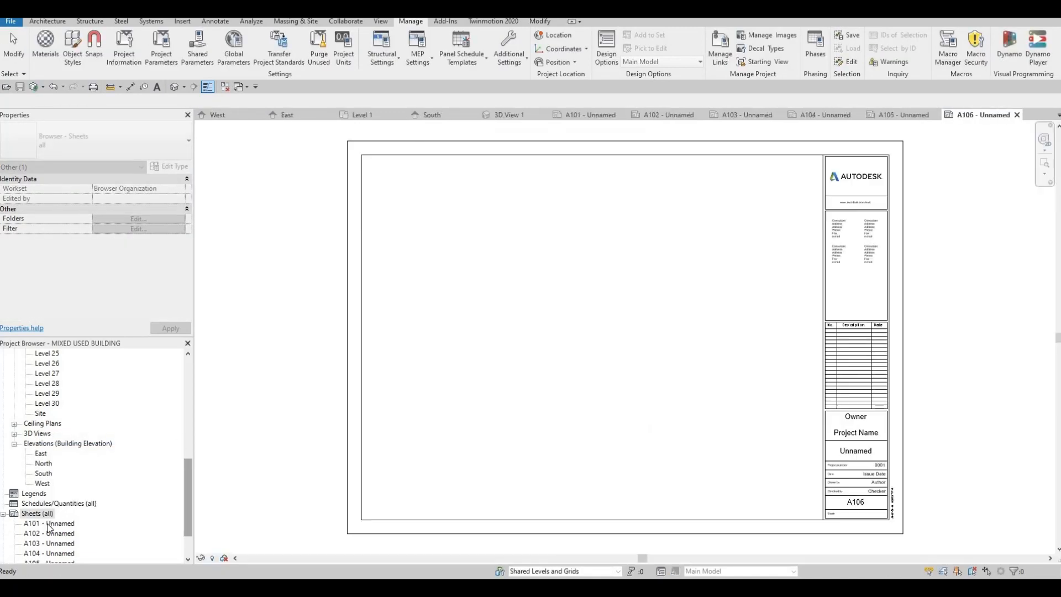
scroll(50, 505, down, 2)
right_click(38, 443)
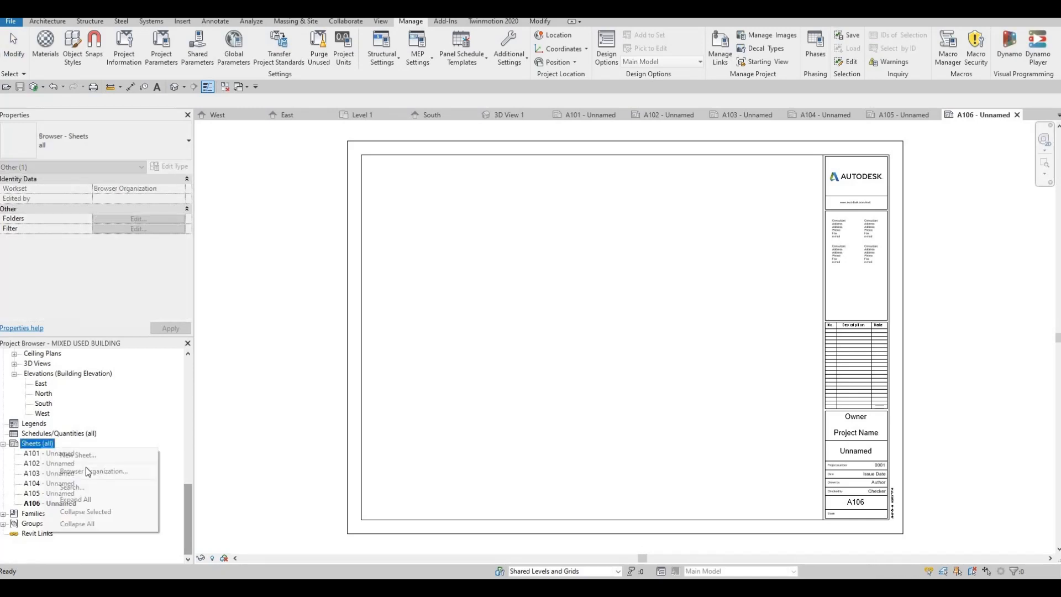
key(Return)
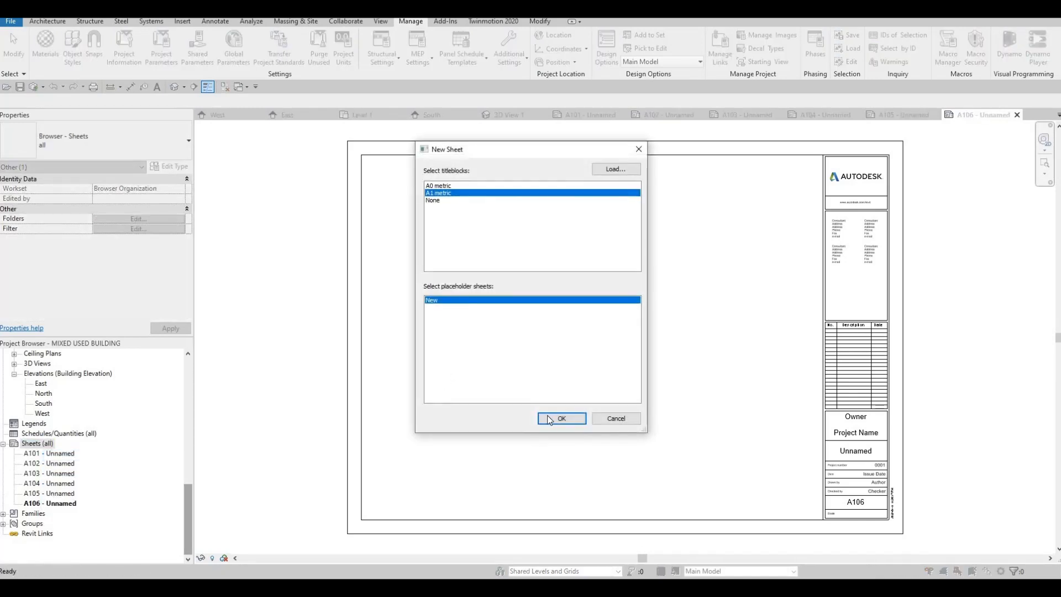
key(Return)
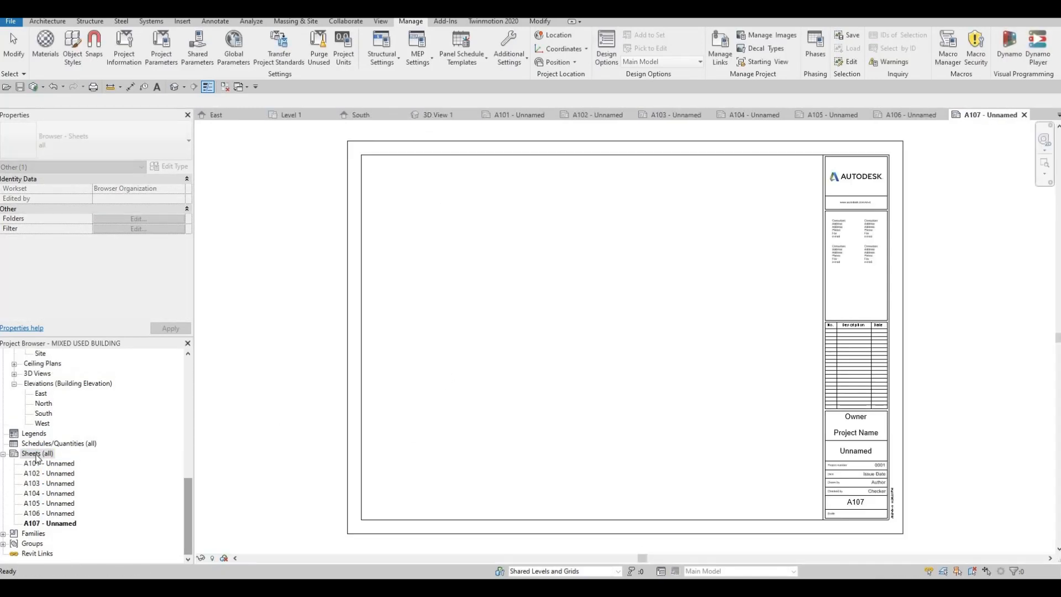
right_click(37, 453)
key(Return)
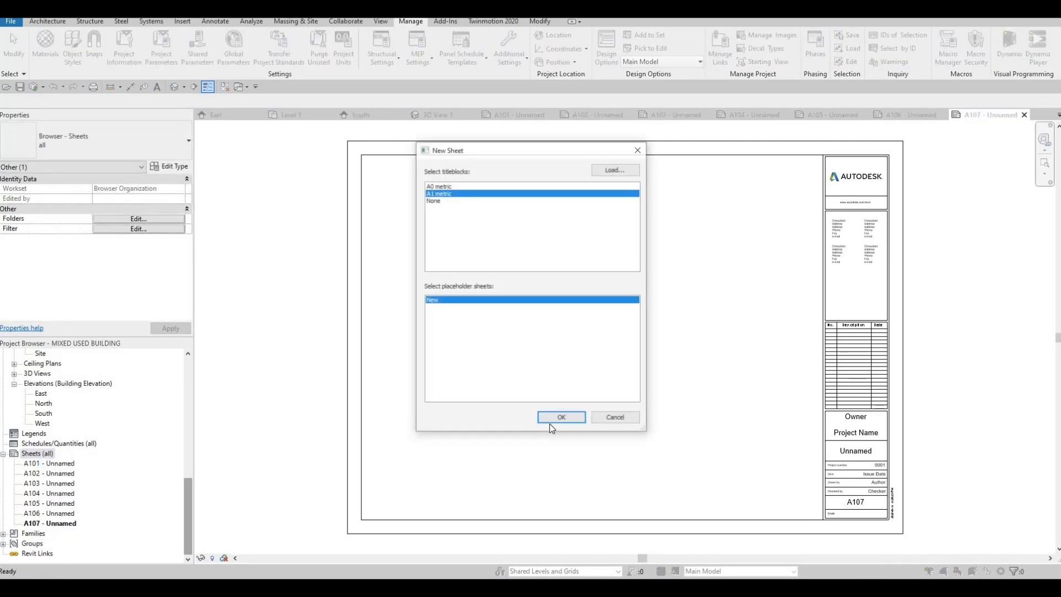
key(Escape)
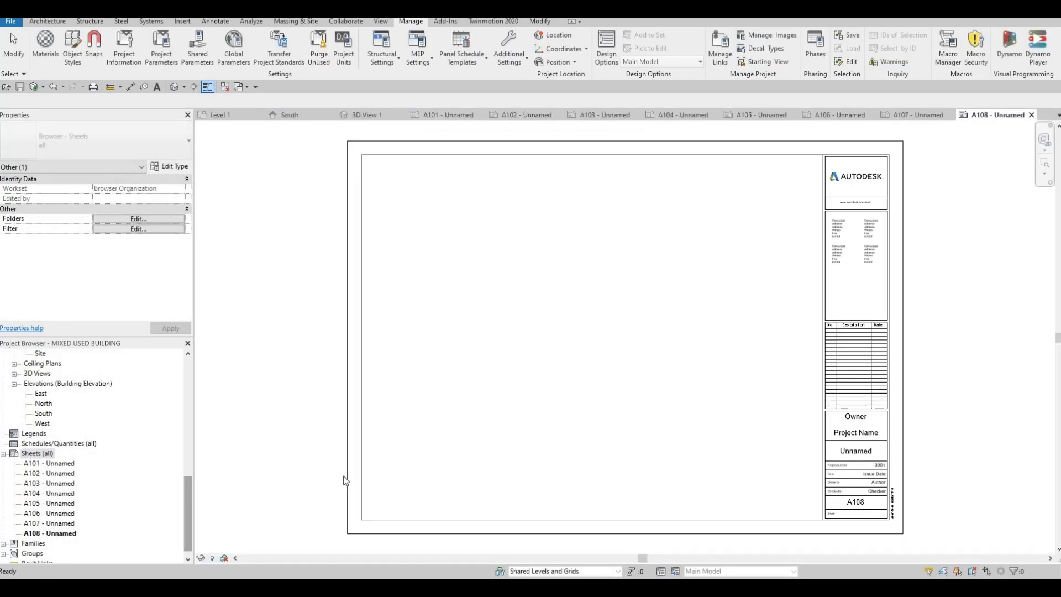
Open sheet A101 and rename it as COVER SHEET.
click(49, 467)
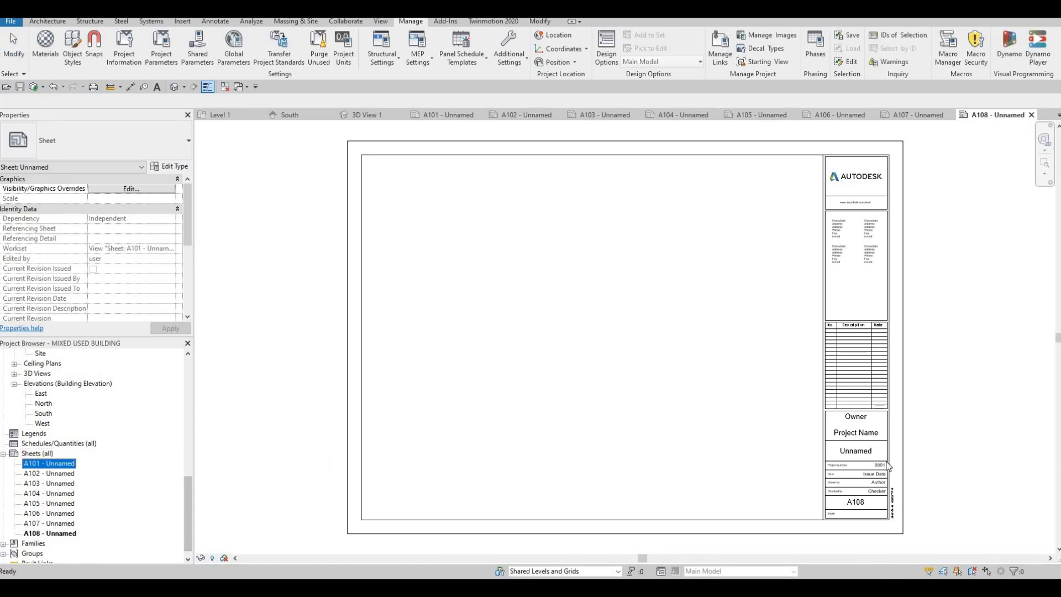
double_click(63, 467)
click(63, 468)
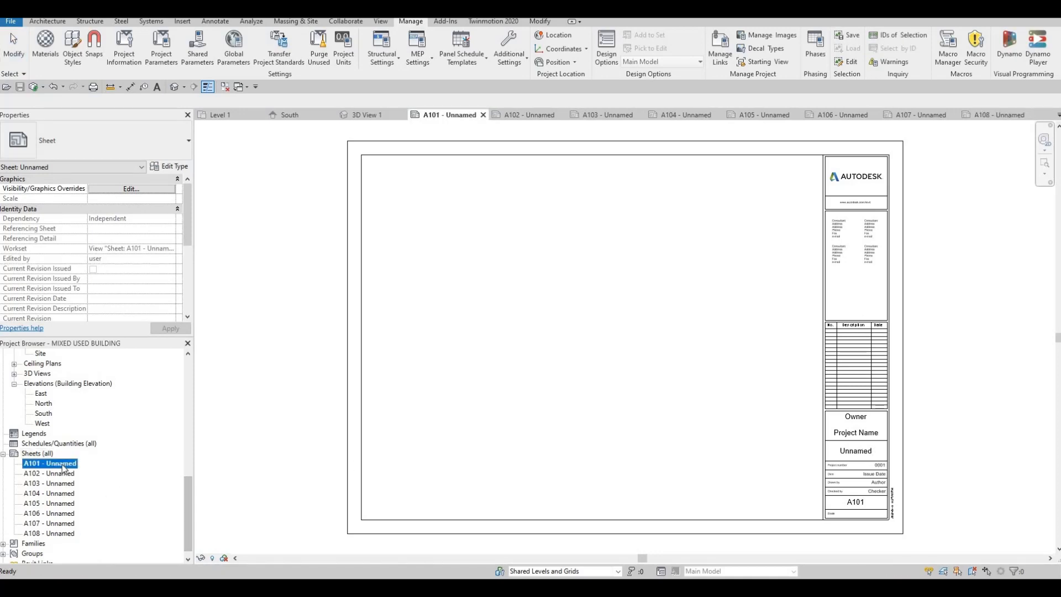
key(F2)
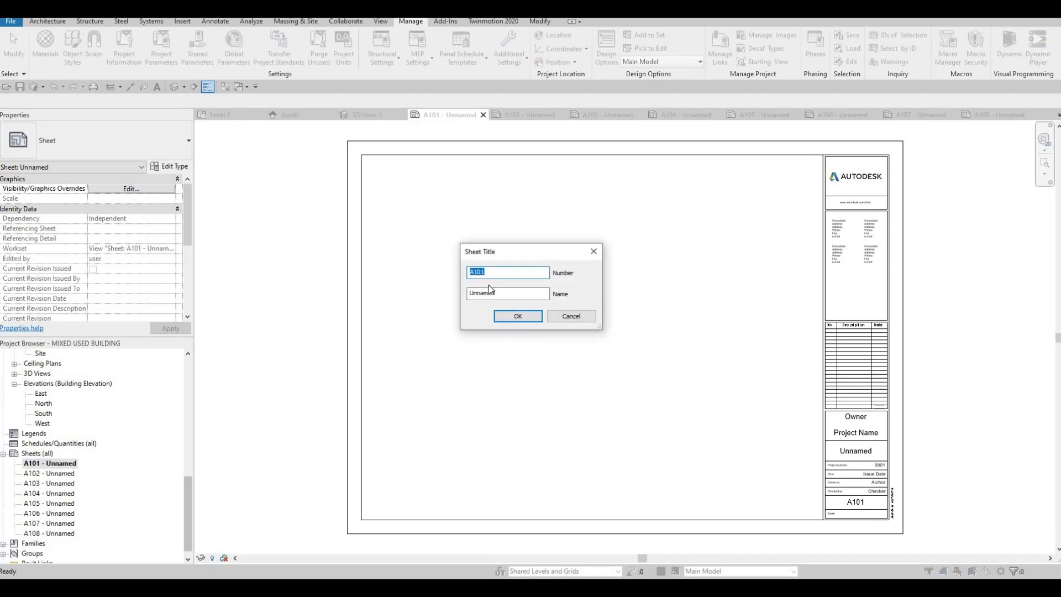
key(Tab)
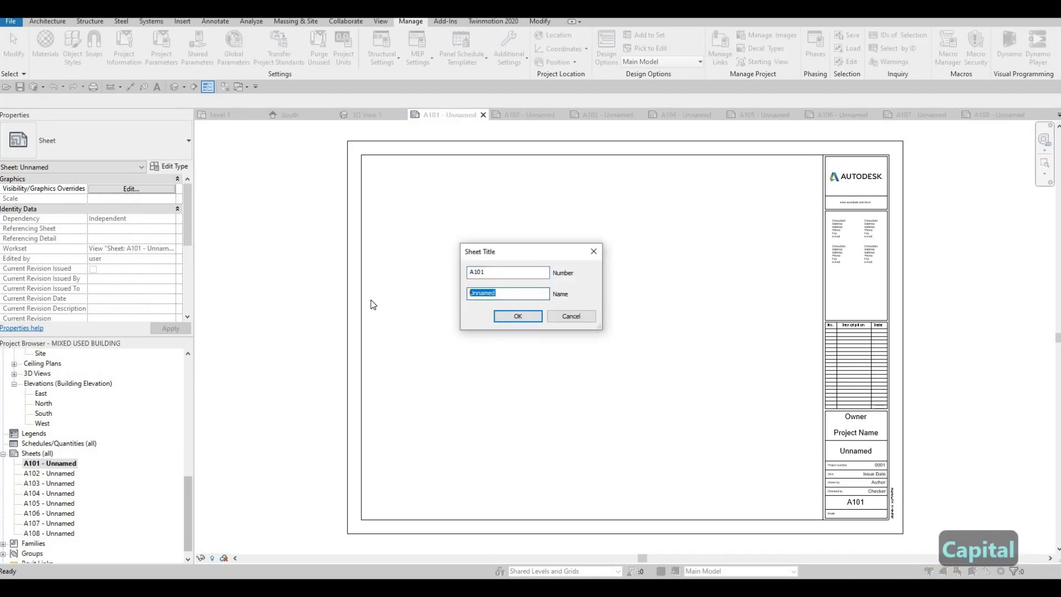
text(COVE)
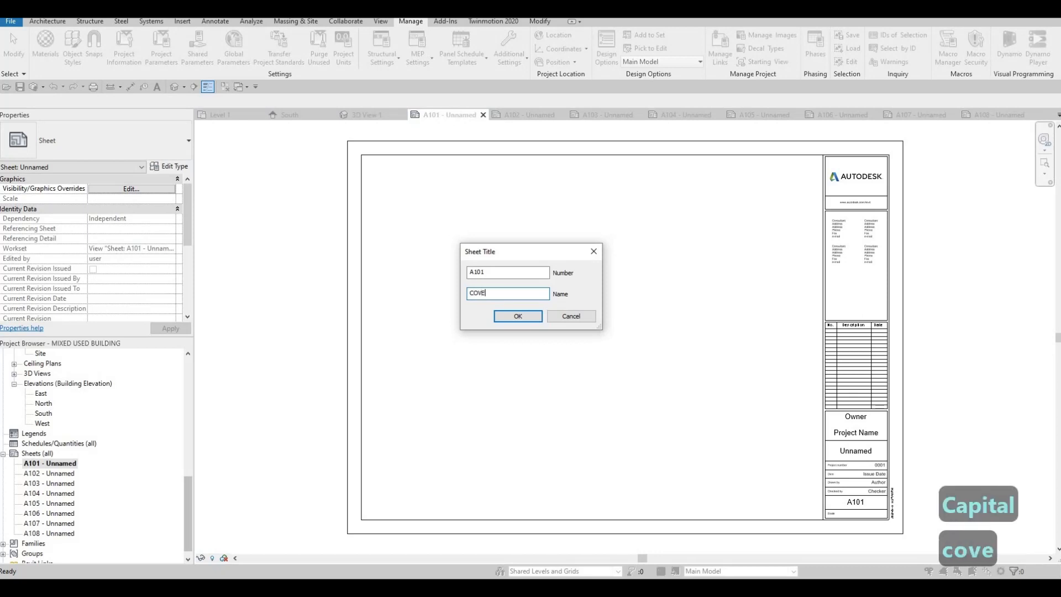
text(R SHEETR)
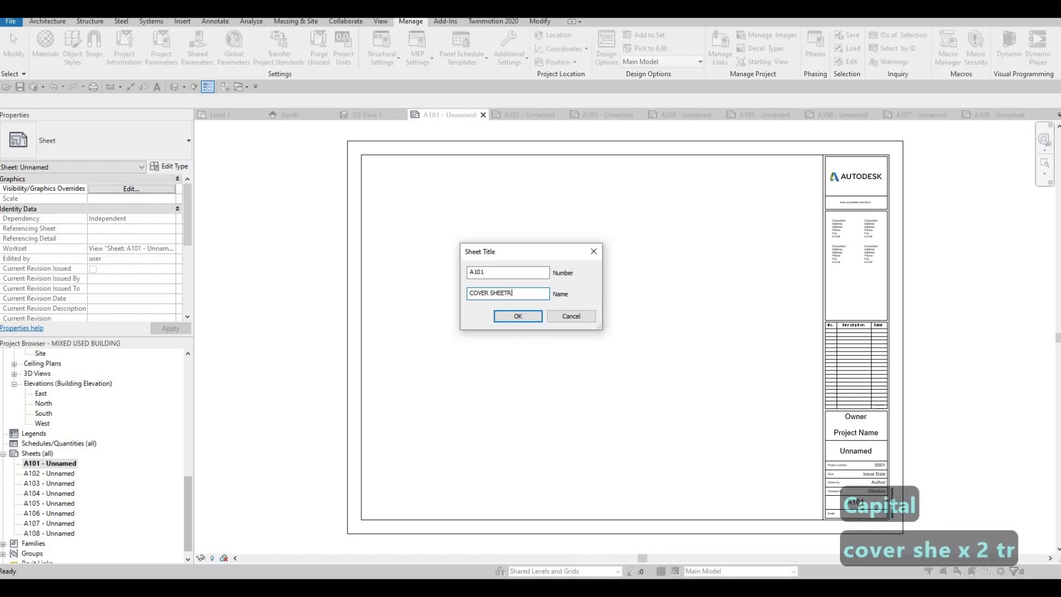
key(BackSpace)
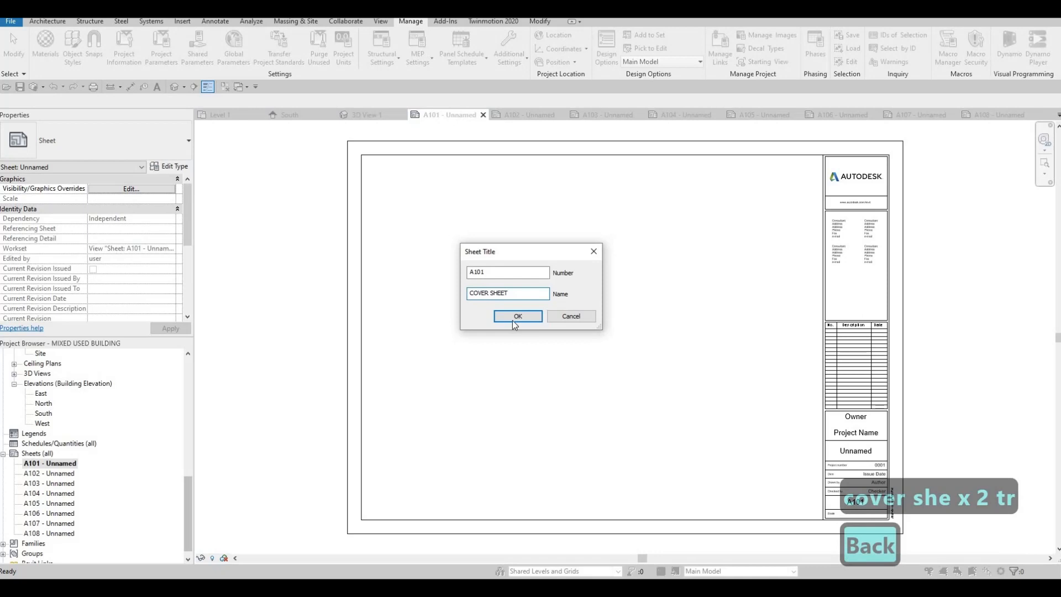
click(512, 318)
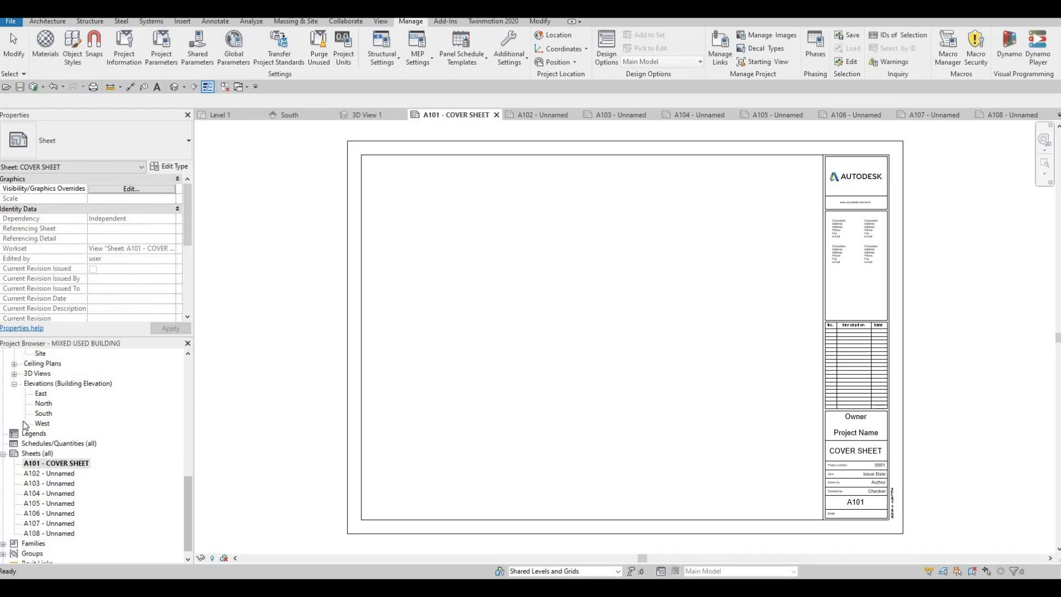
Place 3D View 1 as a viewport on the COVER SHEET sheet.
scroll(15, 407, up, 1)
click(14, 403)
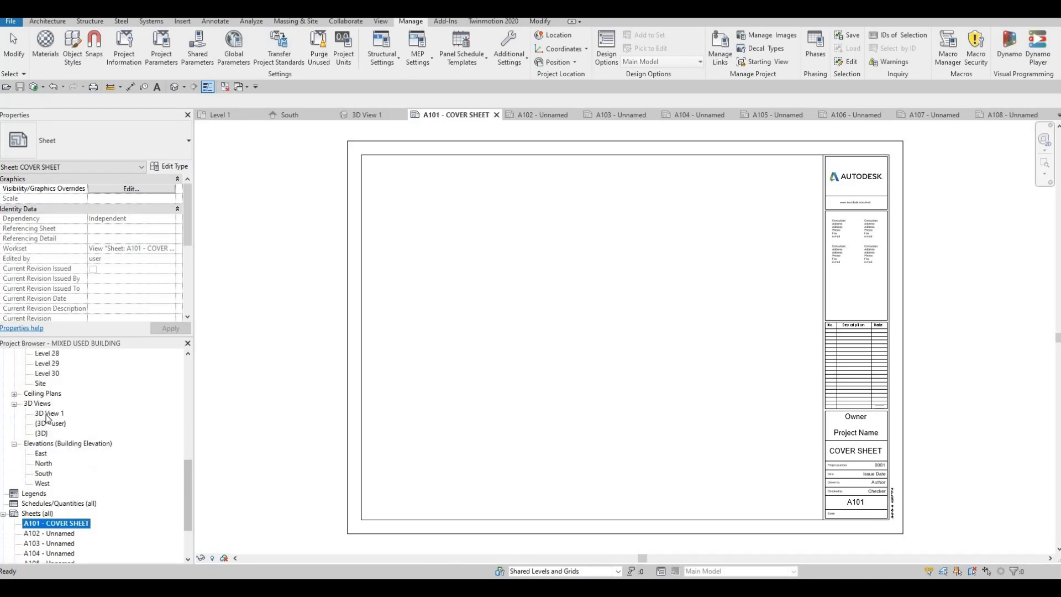
click(44, 414)
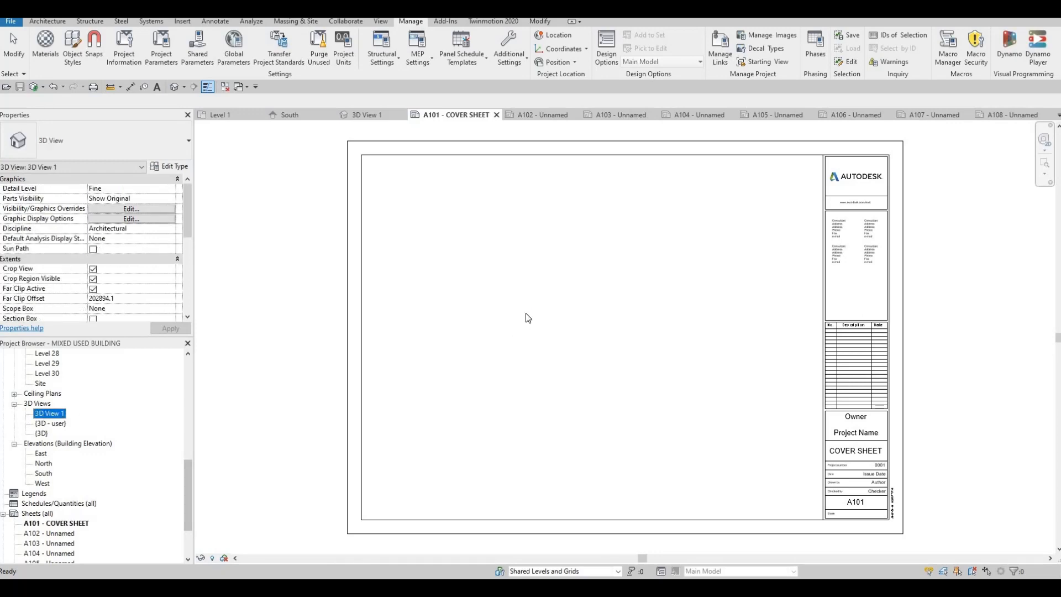
click(562, 305)
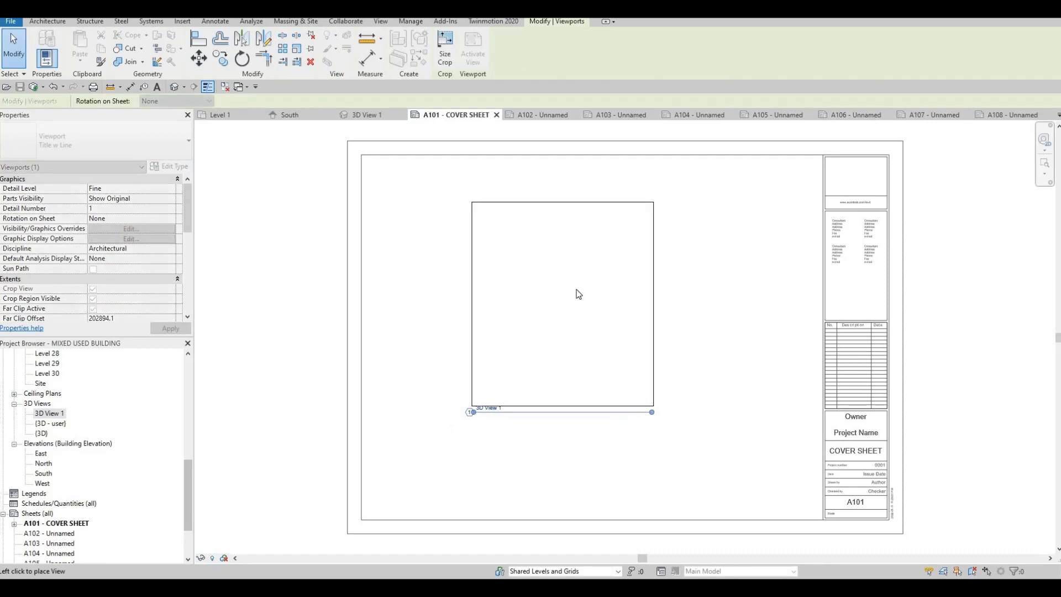
click(536, 288)
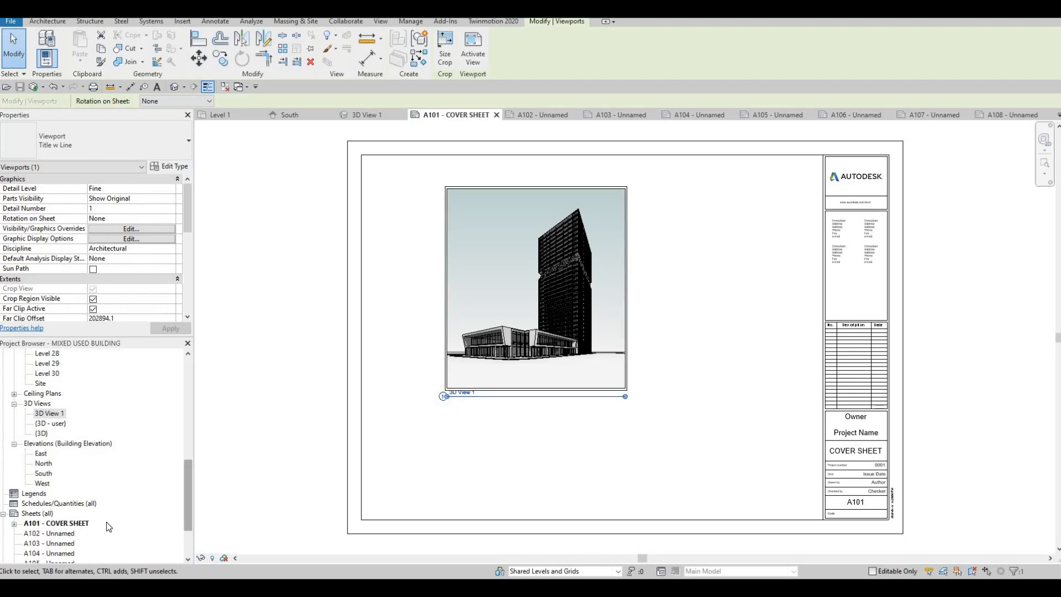
Change the viewport type of the placed 3D view to No Title.
scroll(72, 497, down, 2)
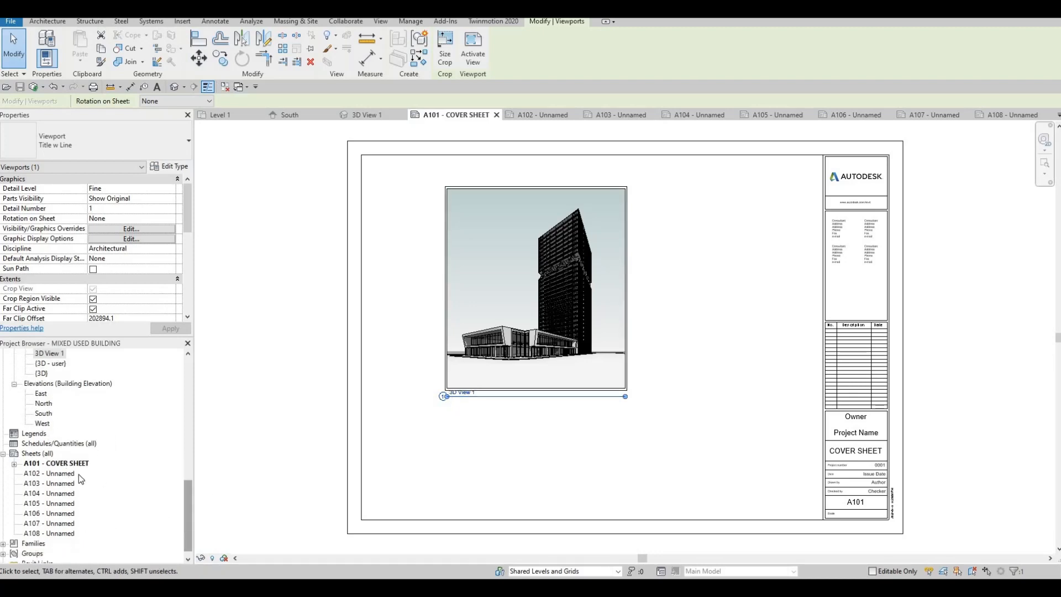
key(F1)
key(F1)
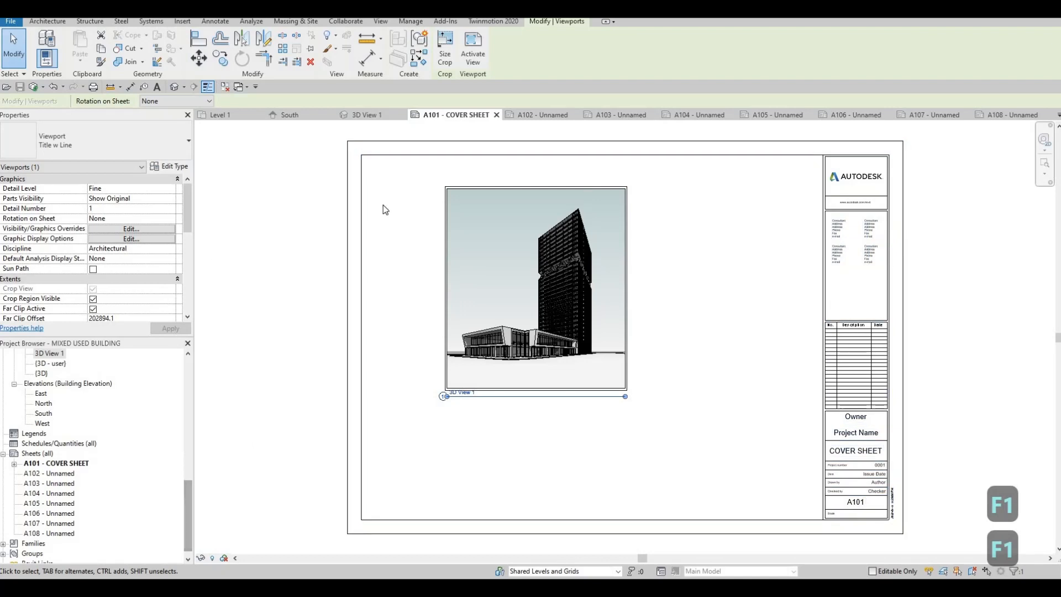
click(155, 139)
click(55, 221)
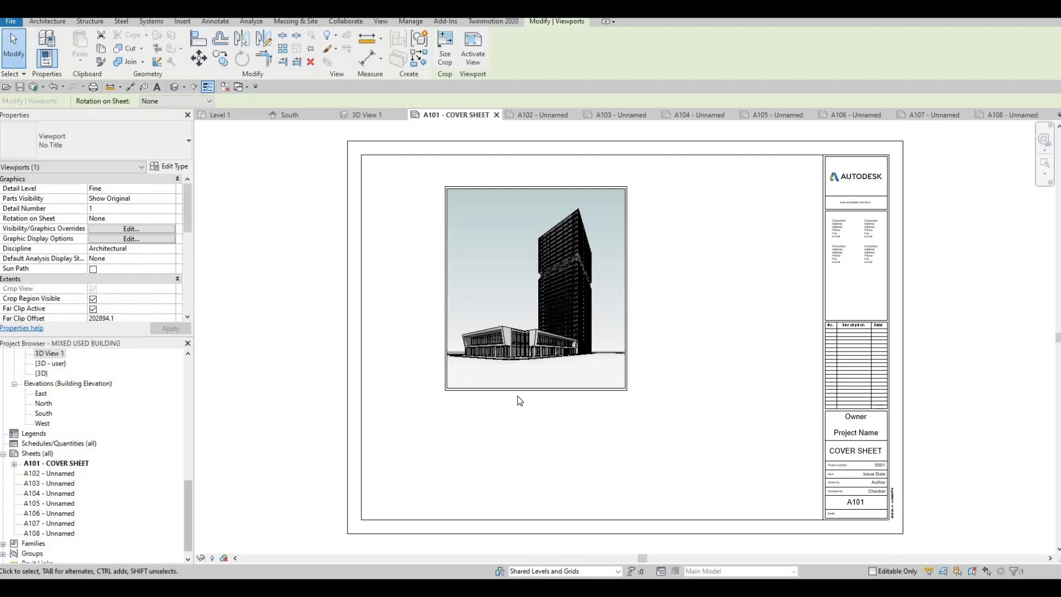
Move the 3D view viewport toward the centre of the sheet's drawing area.
drag(456, 330, 586, 362)
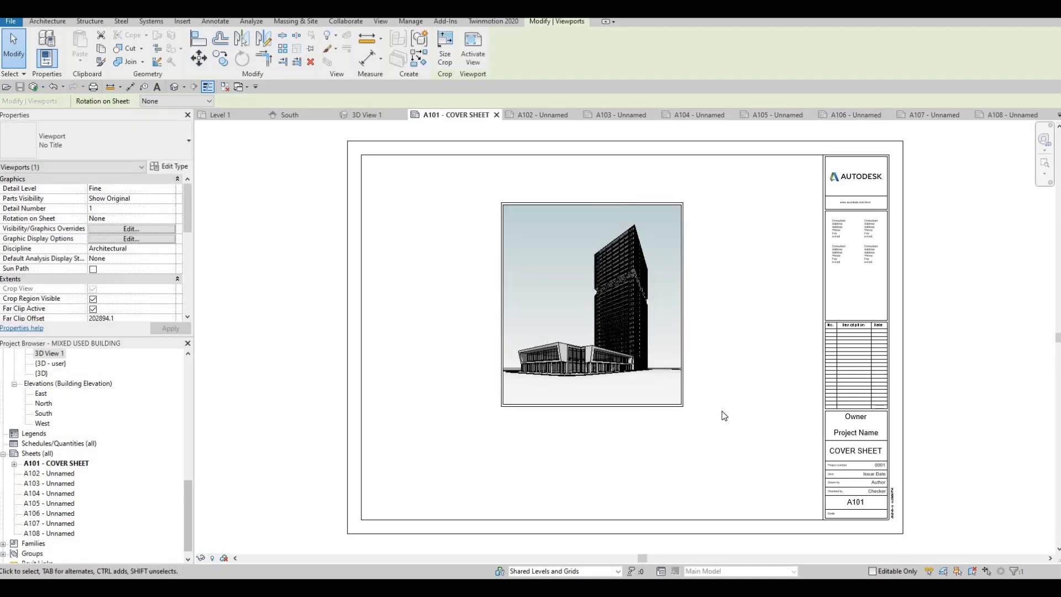
scroll(725, 416, down, 2)
scroll(720, 417, up, 2)
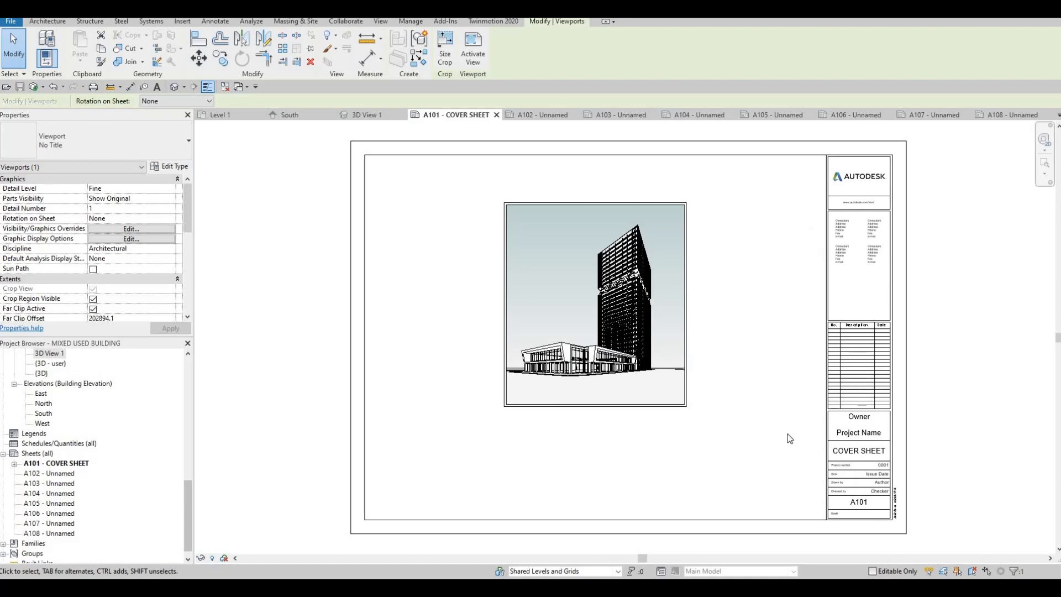
mouse_move(854, 465)
middle_down()
mouse_move(793, 487)
mouse_move(683, 447)
middle_up()
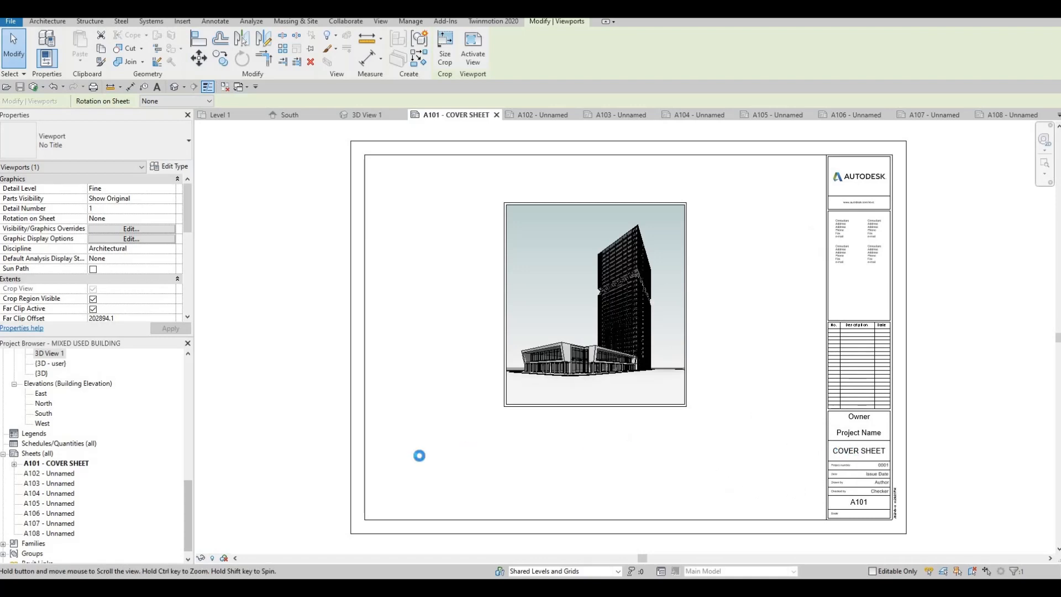
Open sheet A102 and rename it as FIRST FLOOR in the titleblock.
click(65, 474)
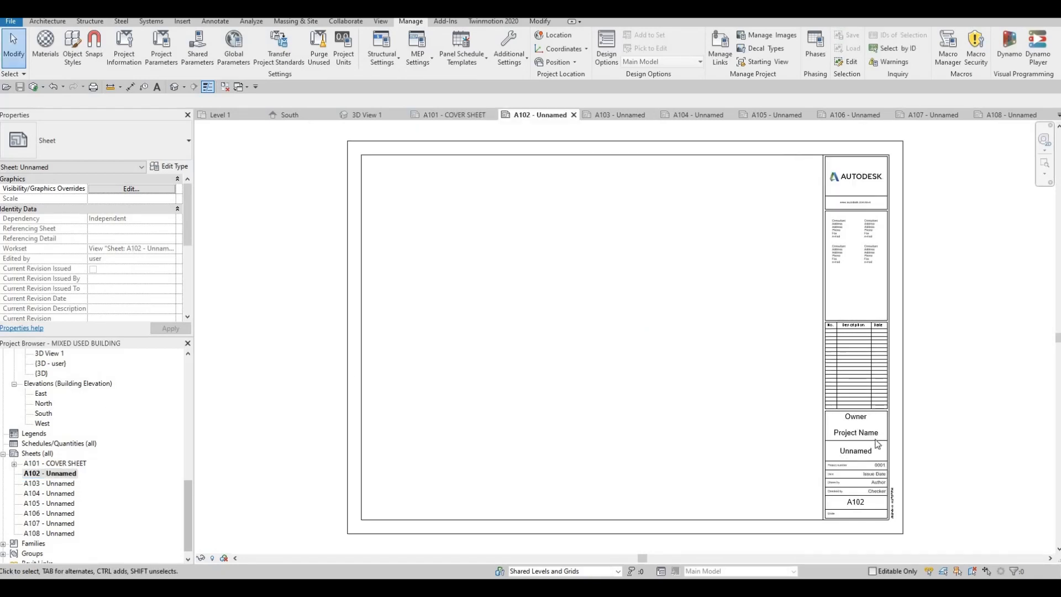
click(855, 454)
click(865, 453)
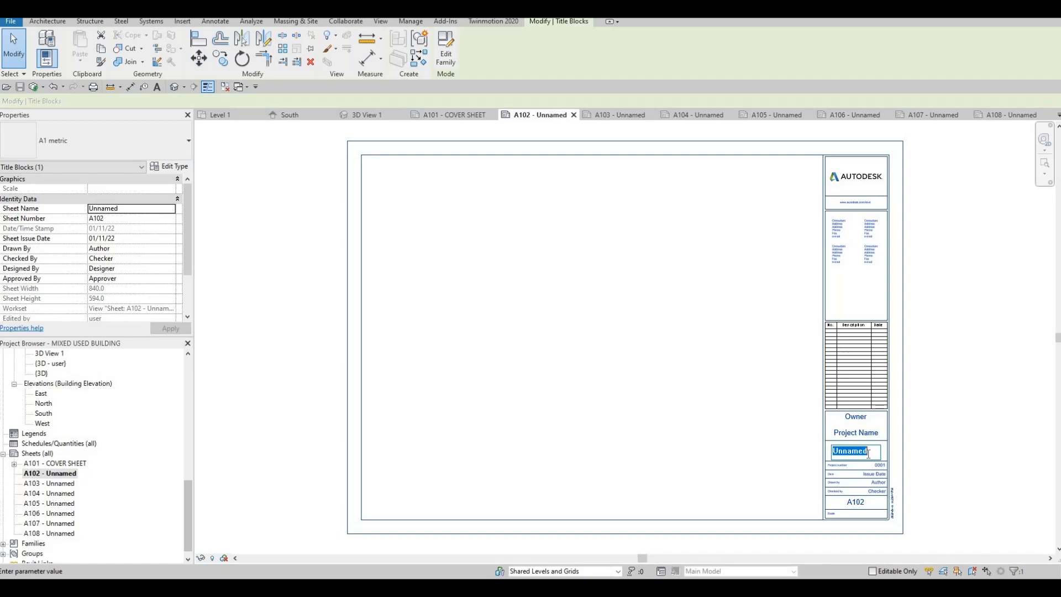
text(FIR)
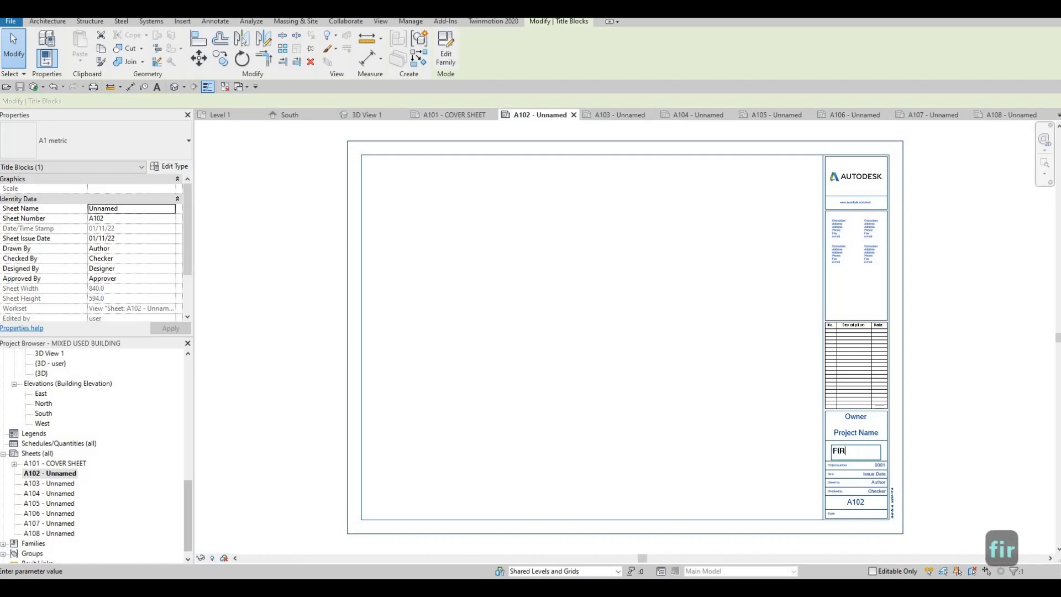
text(ST FLOOR)
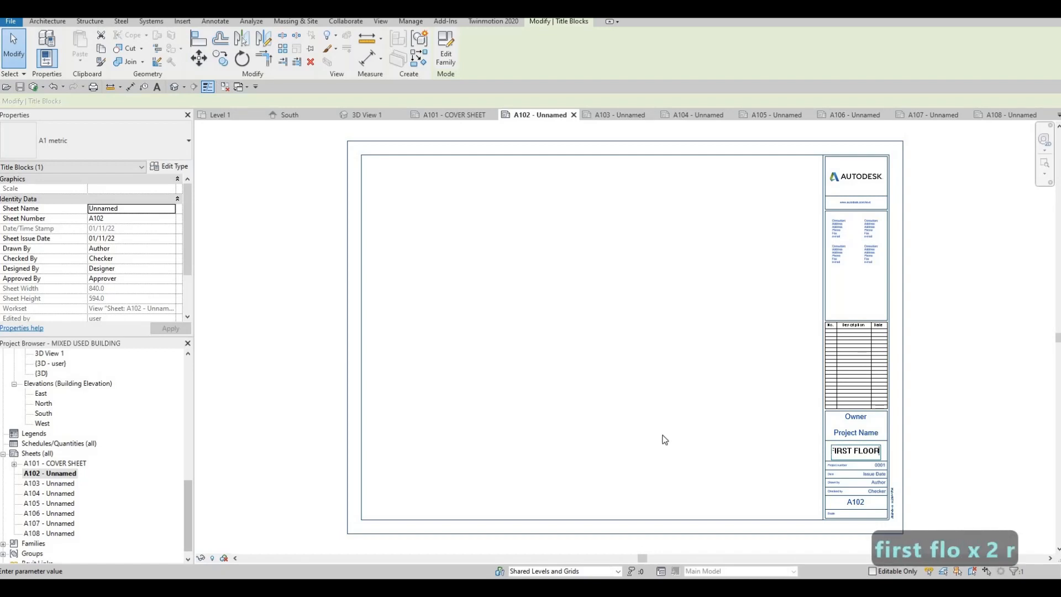
click(148, 458)
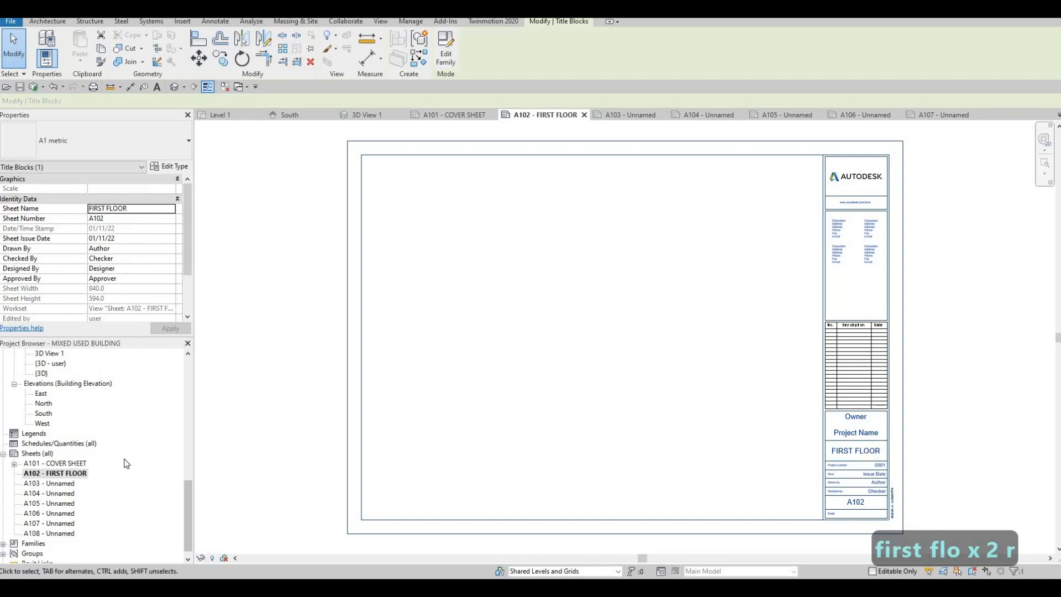
Place the Level 1 floor plan as a viewport on the FIRST FLOOR sheet.
scroll(110, 442, up, 10)
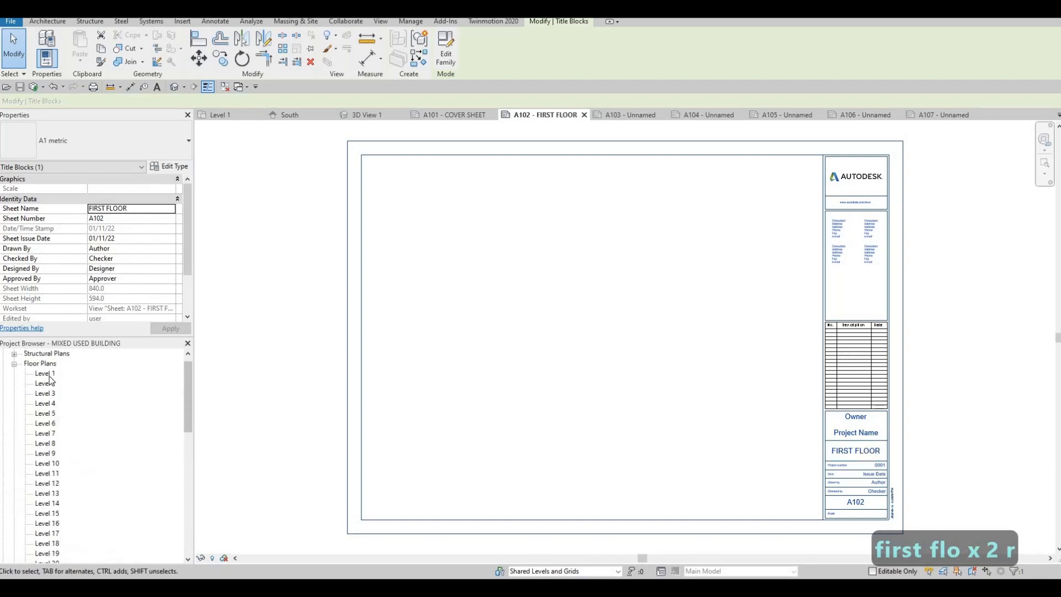
click(46, 374)
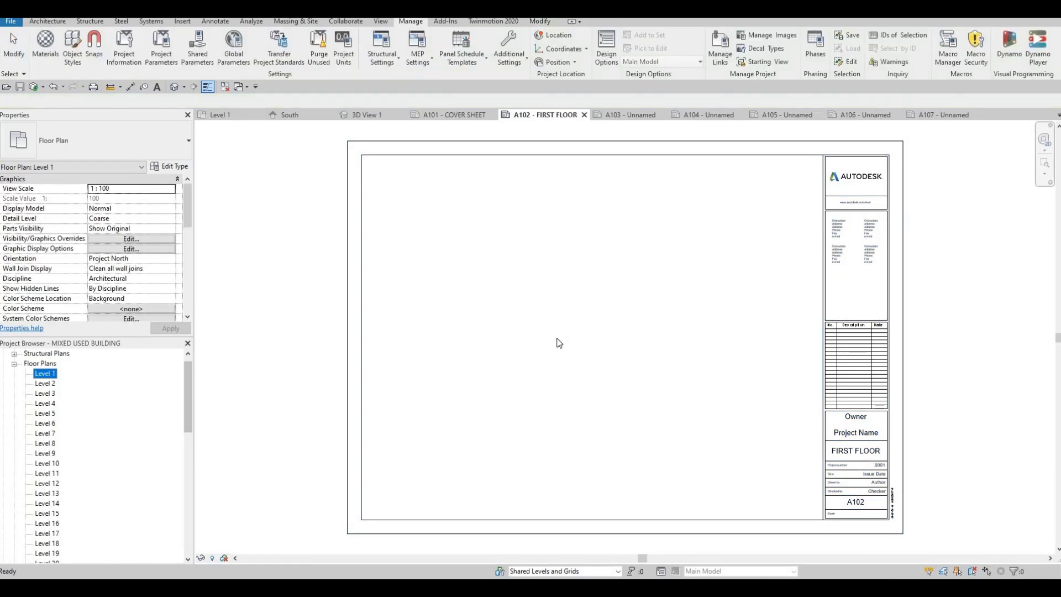
drag(558, 343, 571, 332)
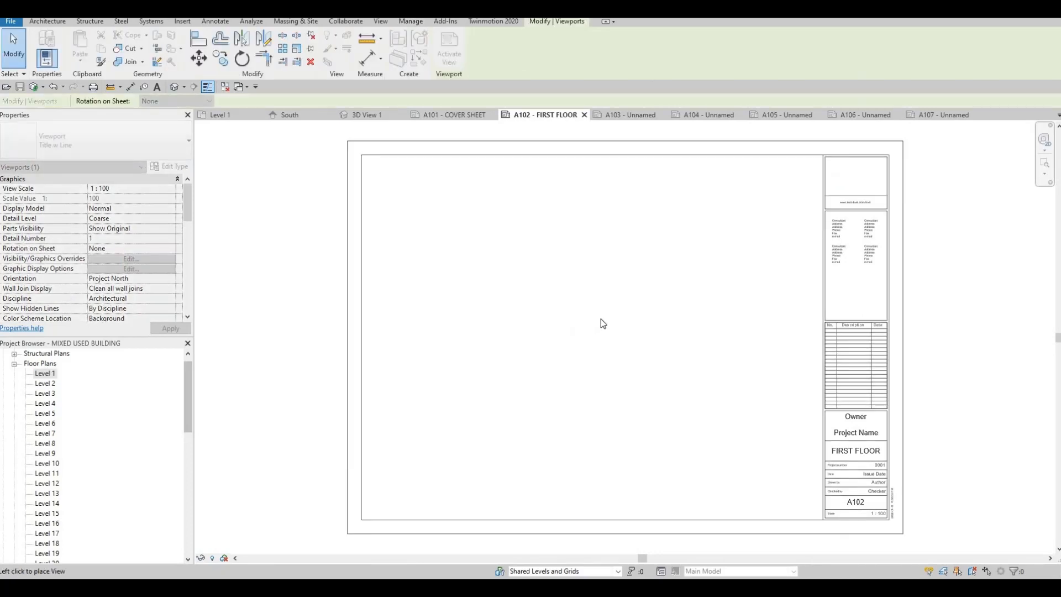
scroll(613, 320, down, 4)
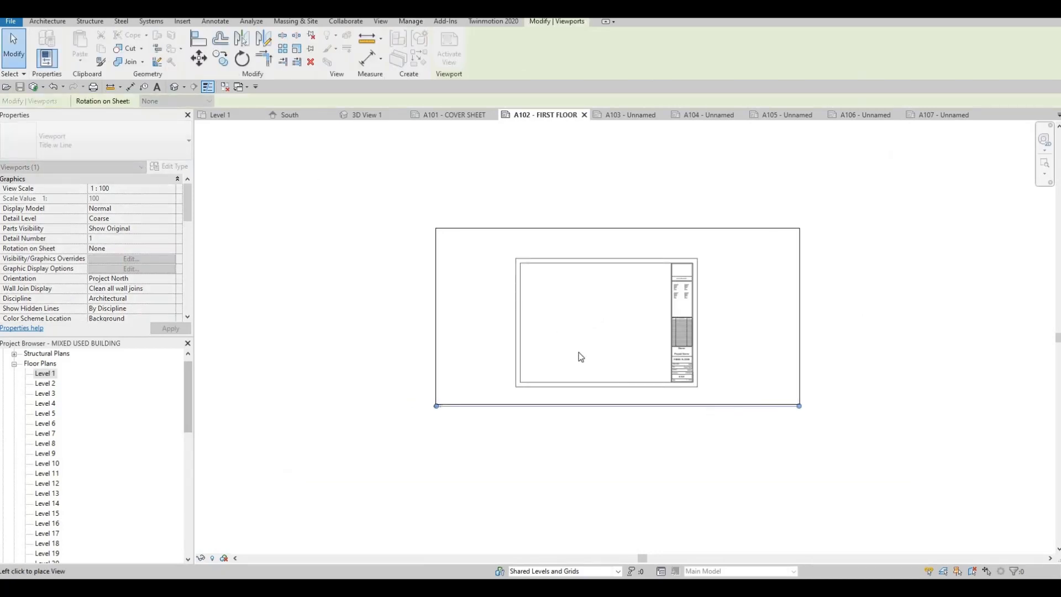
click(578, 370)
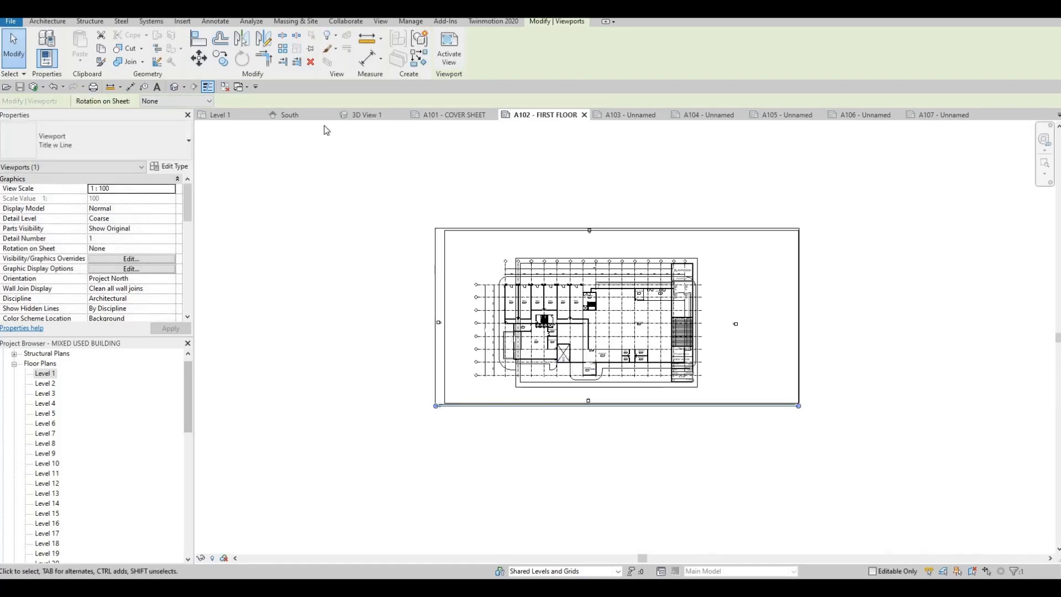
Open the Level 1 floor plan and set its view scale to 1:200.
click(232, 114)
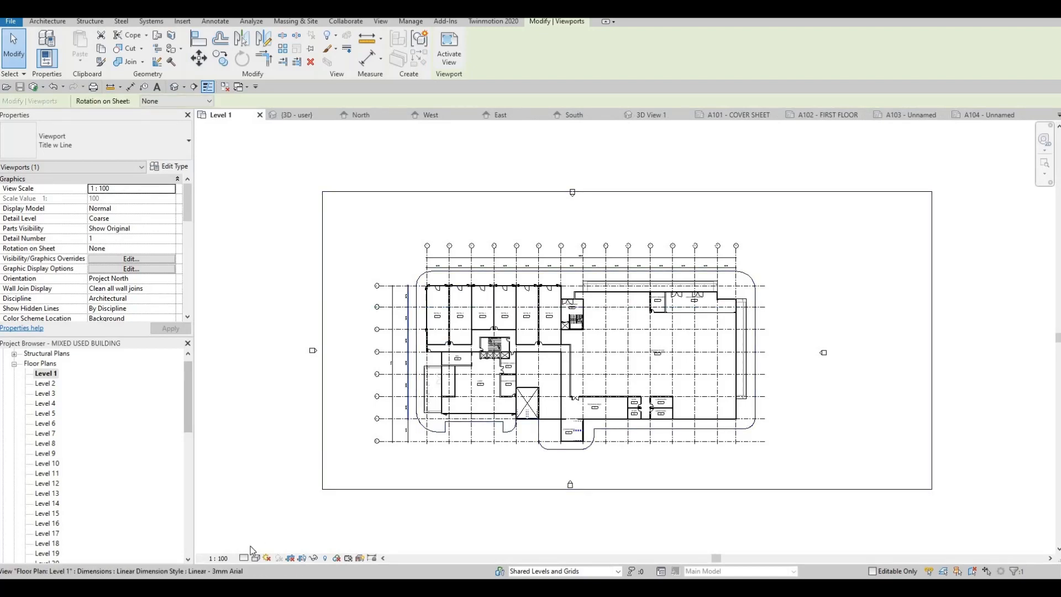
click(223, 559)
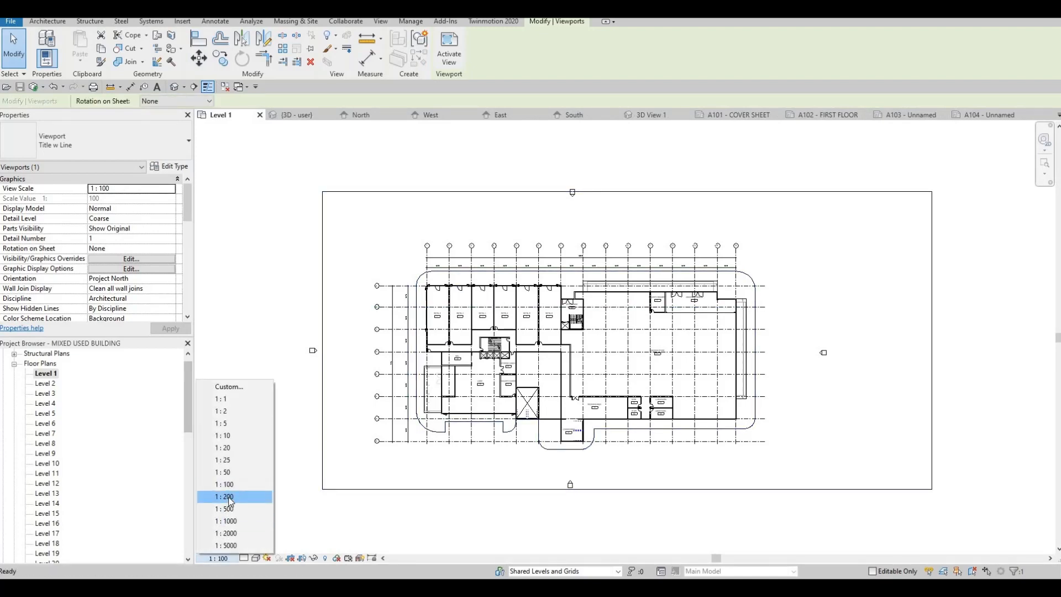
click(230, 496)
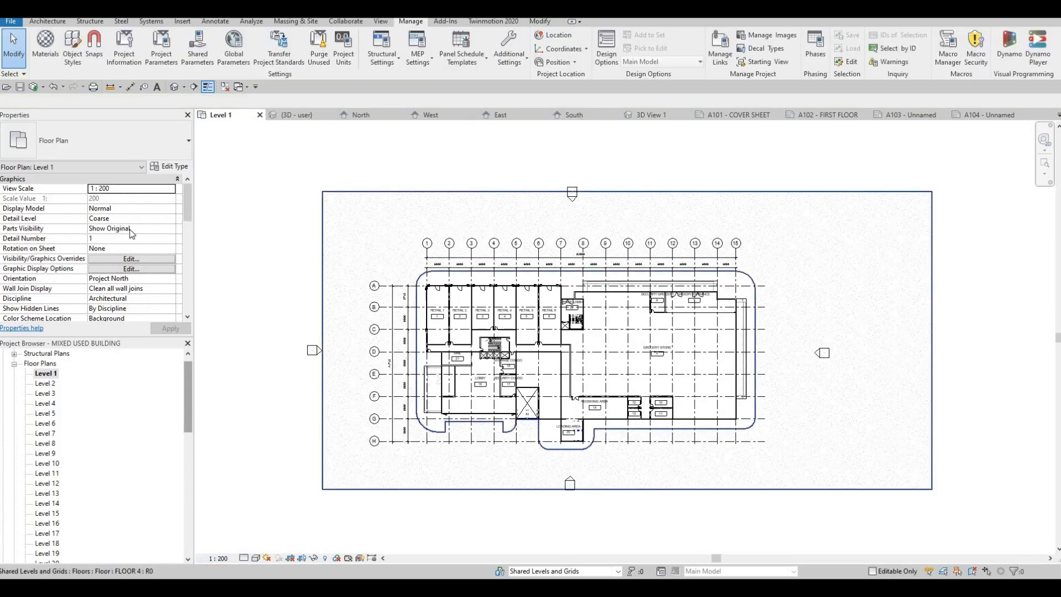
Move the Level 1 viewport on the FIRST FLOOR sheet into the drawing area.
scroll(138, 249, down, 3)
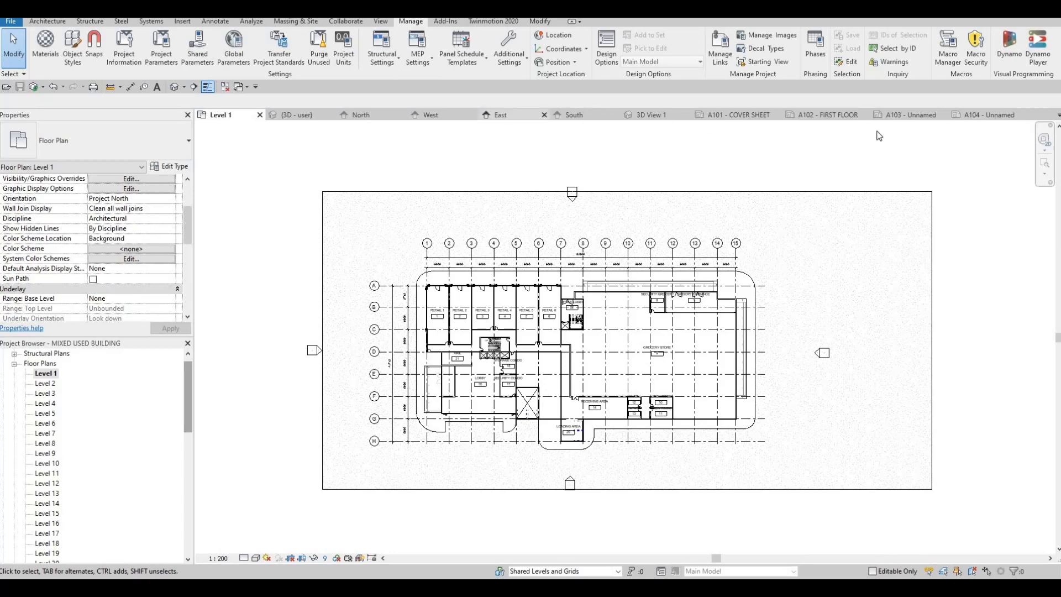
click(834, 115)
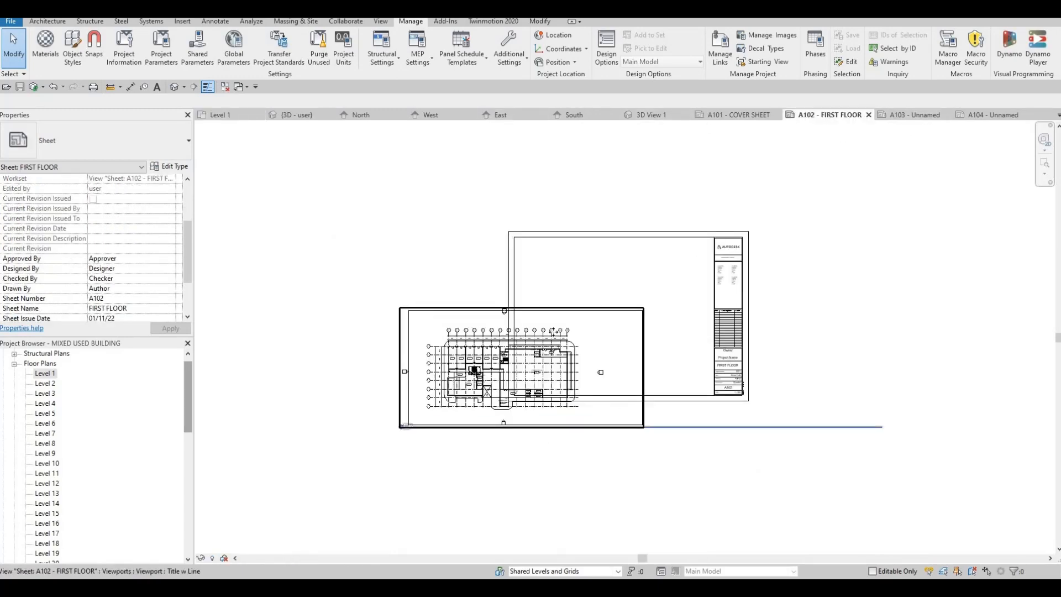
scroll(553, 332, up, 2)
drag(553, 331, 717, 230)
In the Level 1 plan, turn on Crop View, Annotation Crop and Crop Region Visible.
click(239, 121)
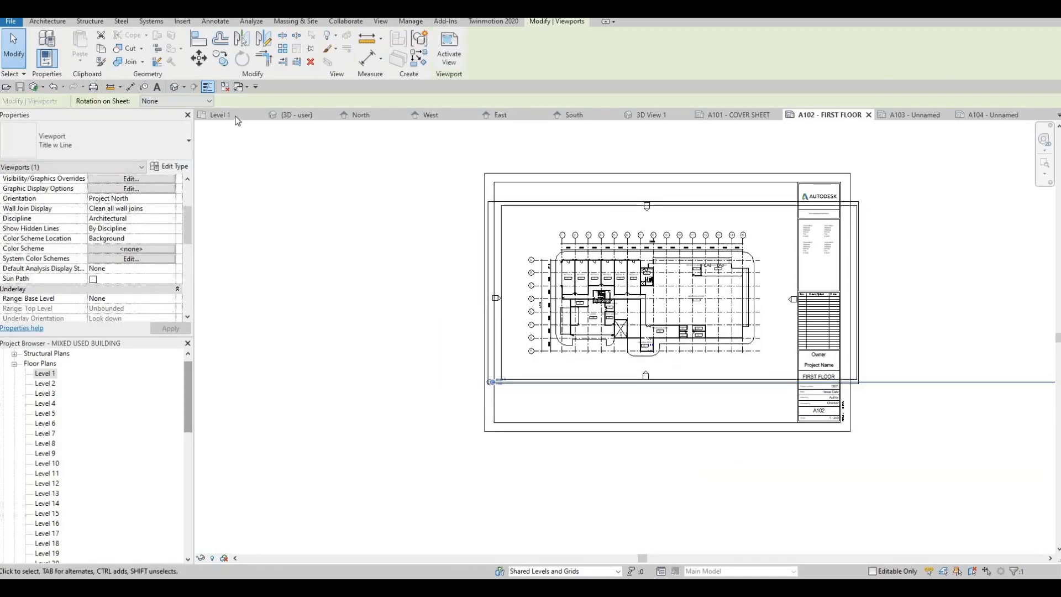
click(237, 118)
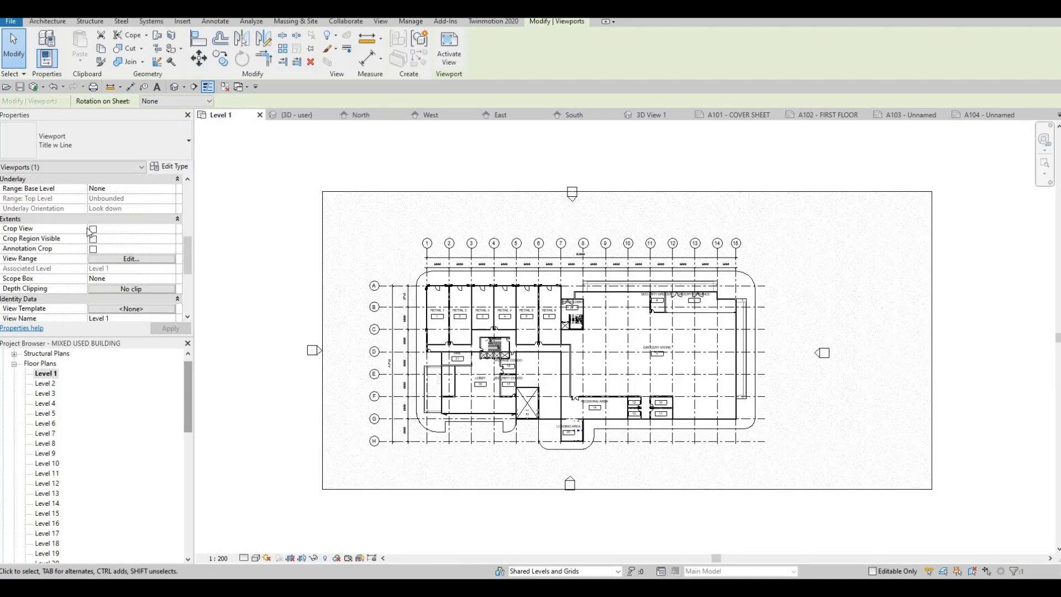
click(93, 228)
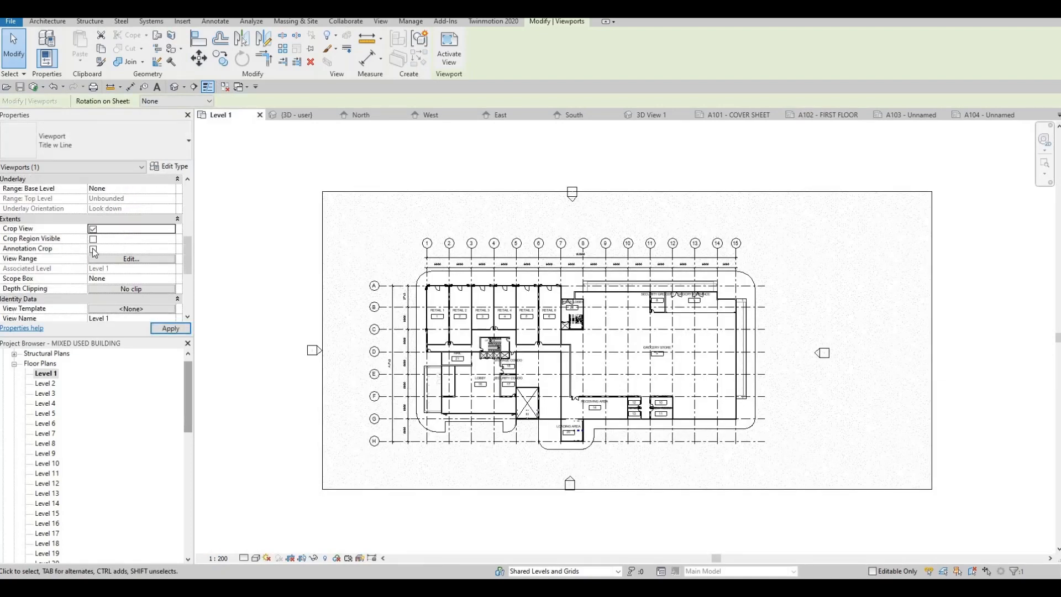
click(168, 329)
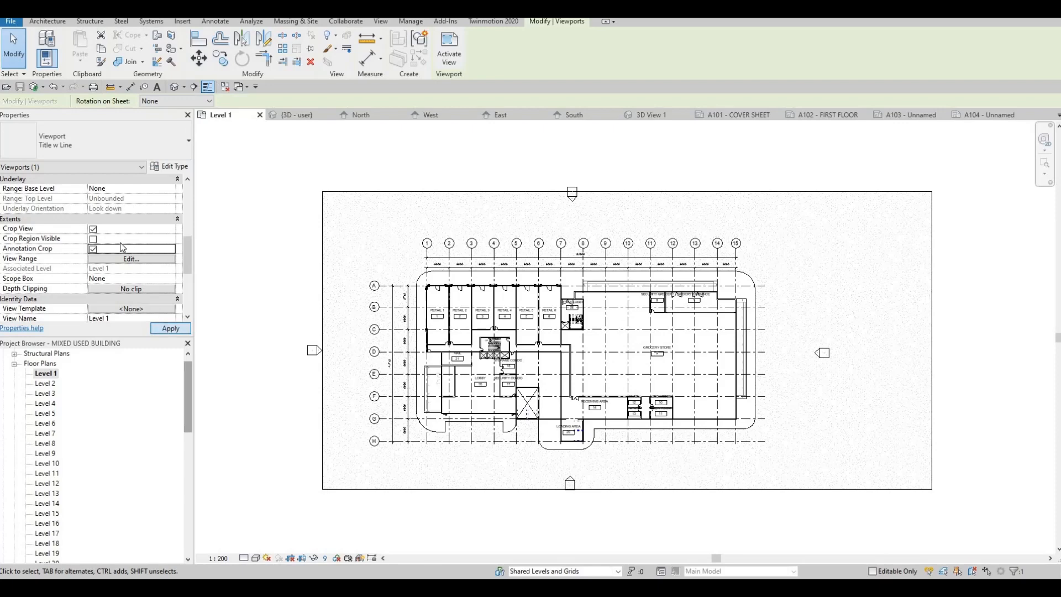
click(93, 239)
click(172, 326)
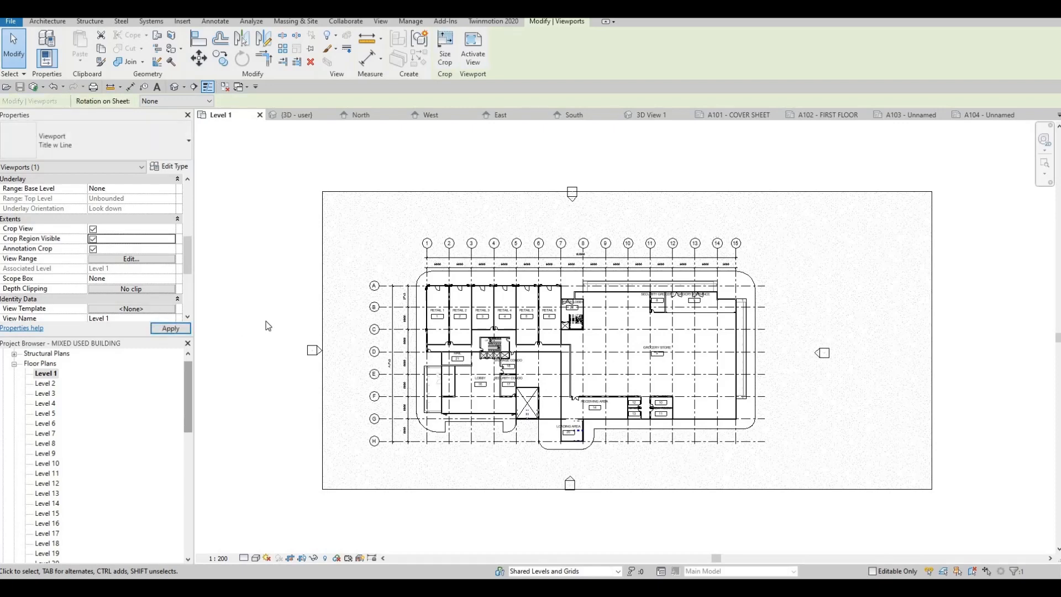
Resize the Level 1 crop region tightly around the floor plan, then hide the crop region boundary.
scroll(256, 253, down, 1)
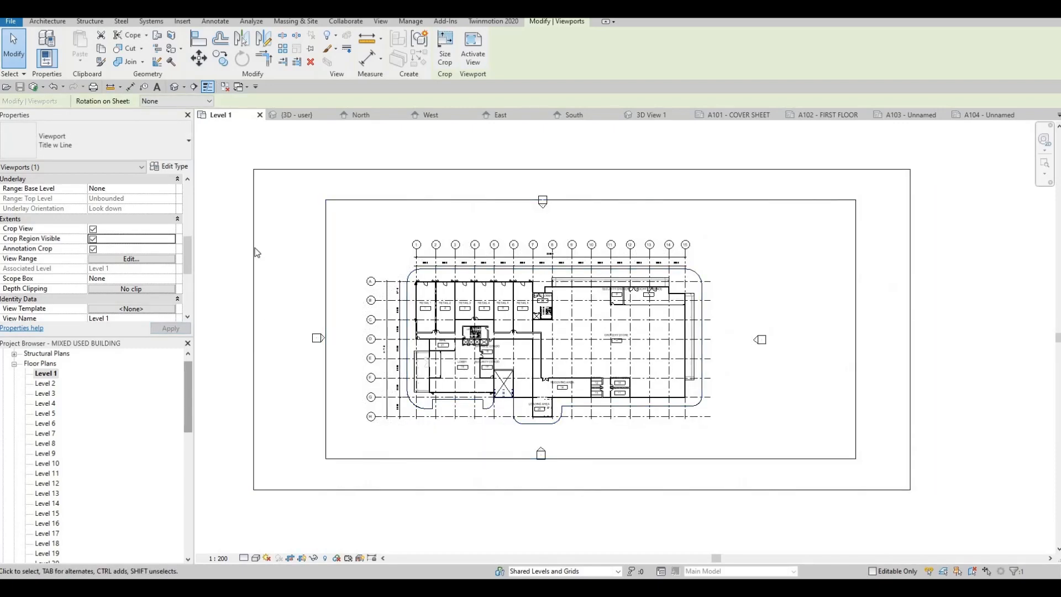
click(254, 327)
drag(254, 329, 356, 308)
drag(911, 329, 722, 331)
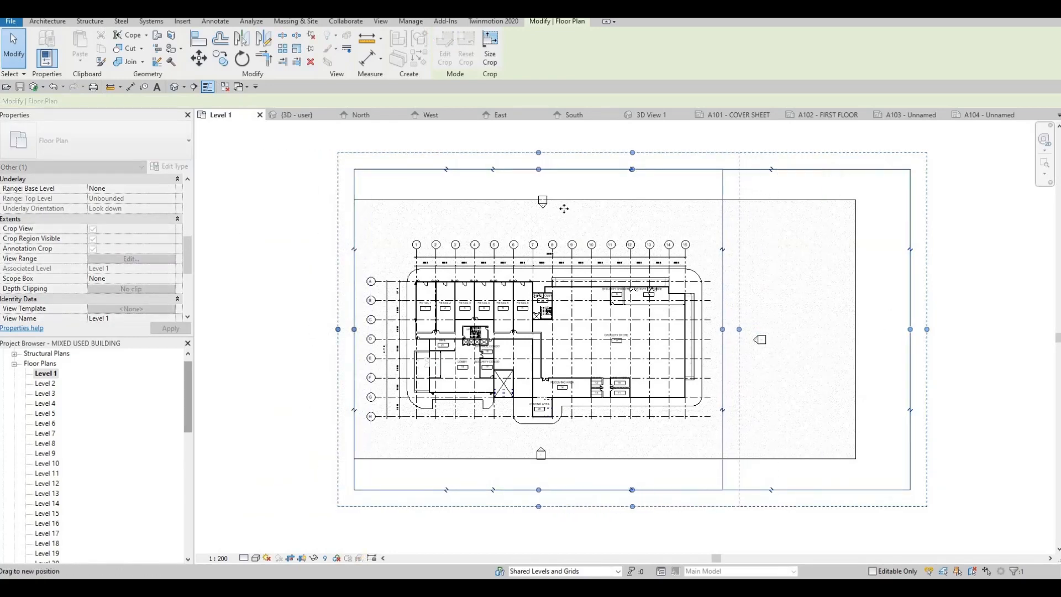
drag(538, 169, 539, 216)
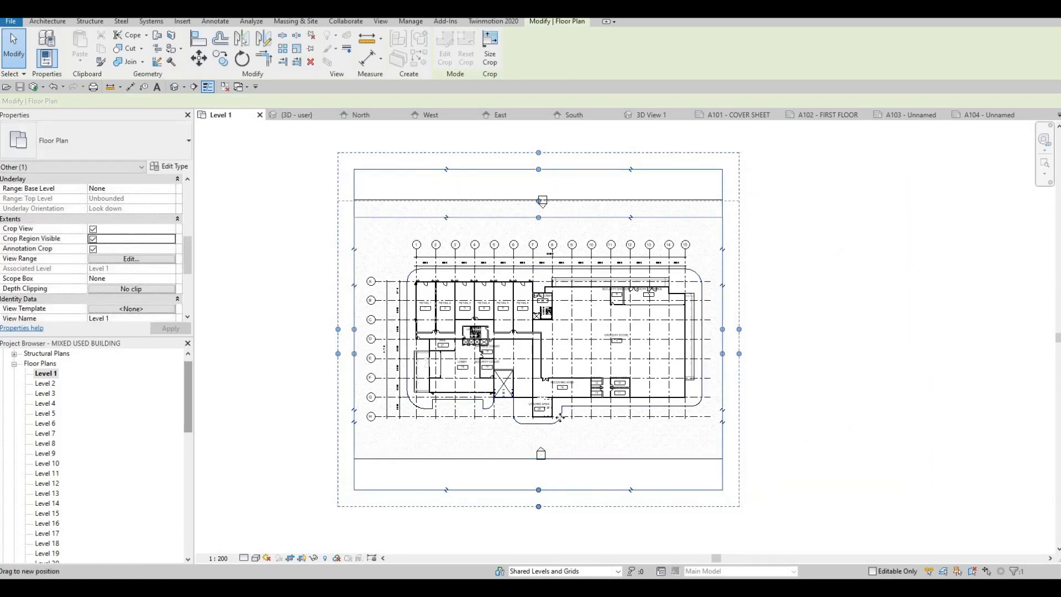
drag(540, 489, 540, 446)
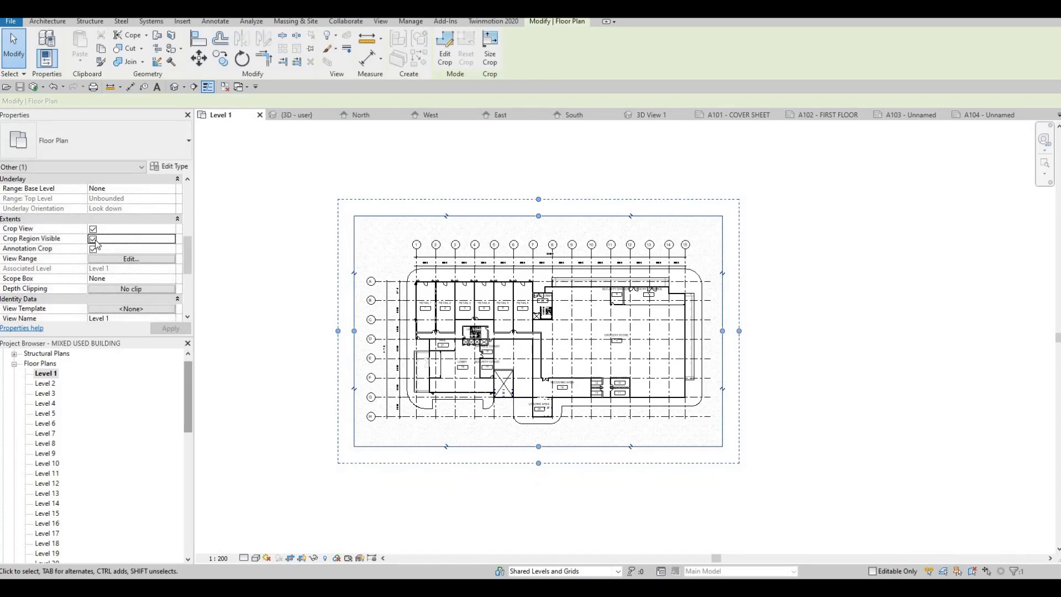
click(170, 328)
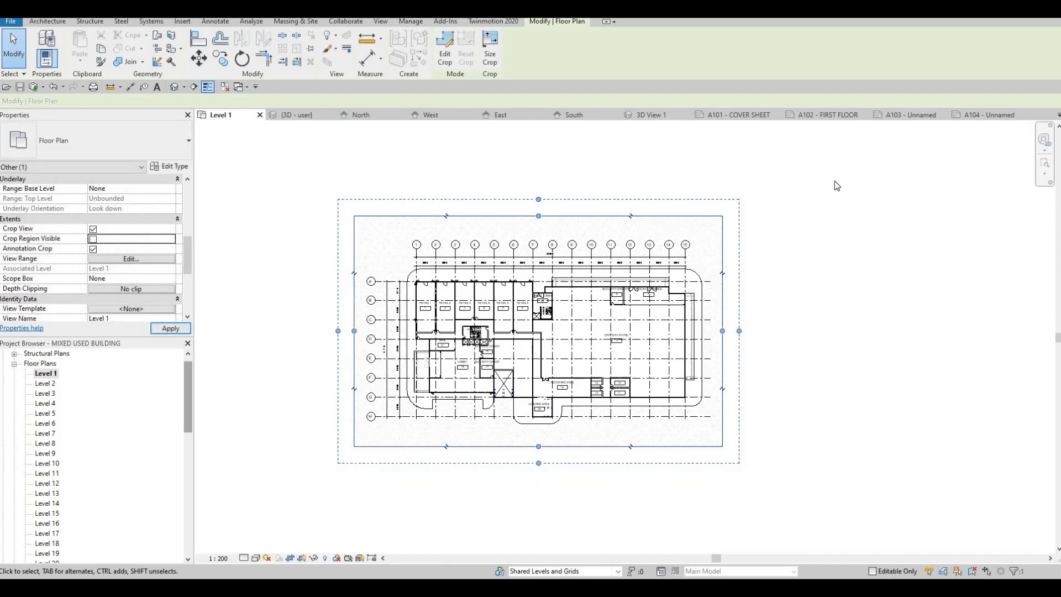
Reposition the cropped Level 1 viewport within the FIRST FLOOR sheet's drawing area.
click(816, 116)
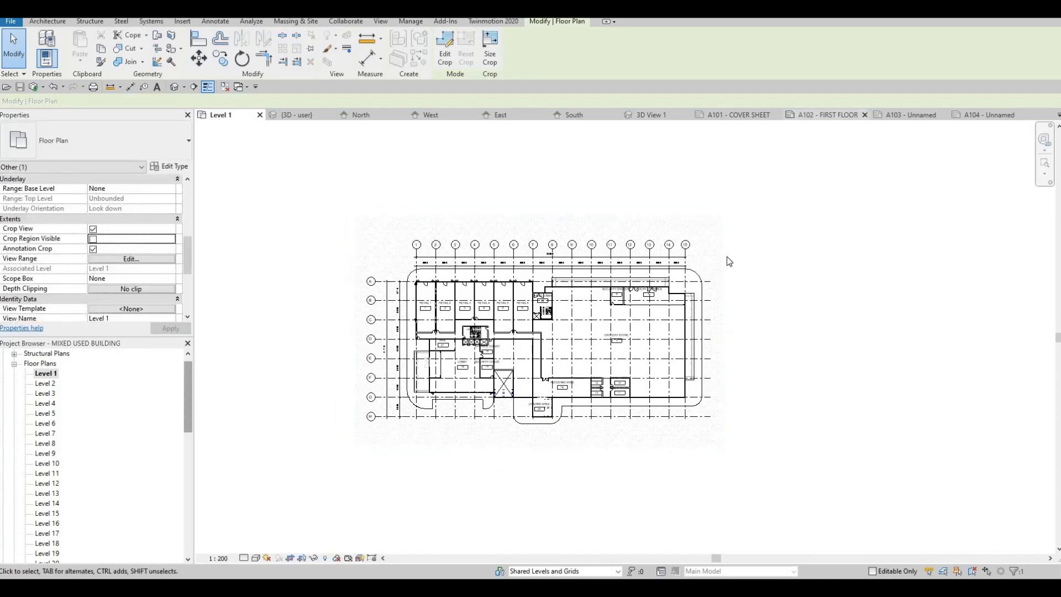
middle_drag(652, 248, 563, 203)
scroll(513, 267, up, 1)
middle_drag(513, 267, 470, 273)
scroll(471, 273, down, 1)
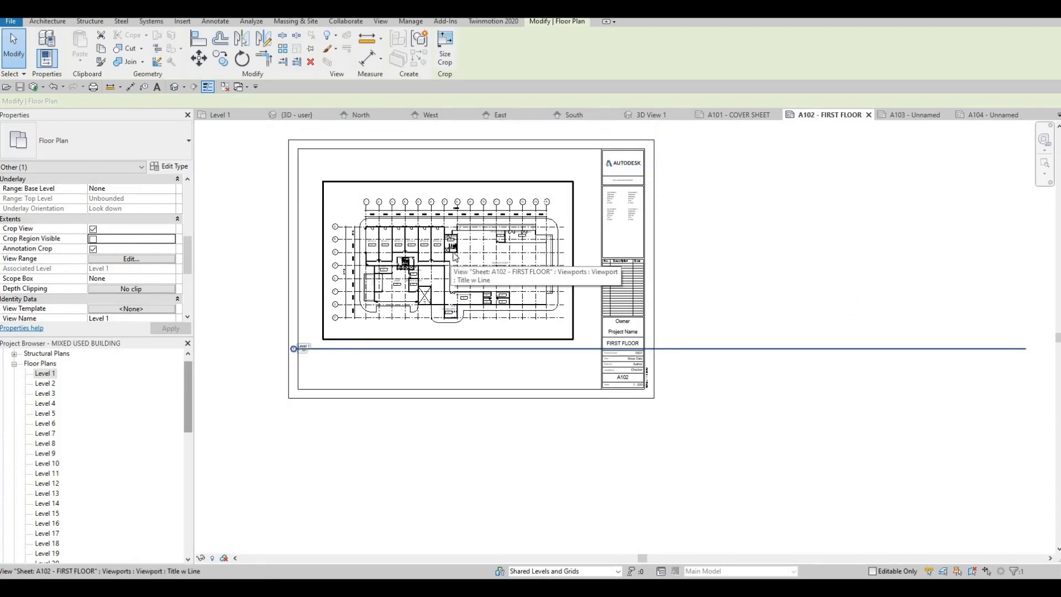
scroll(384, 280, up, 1)
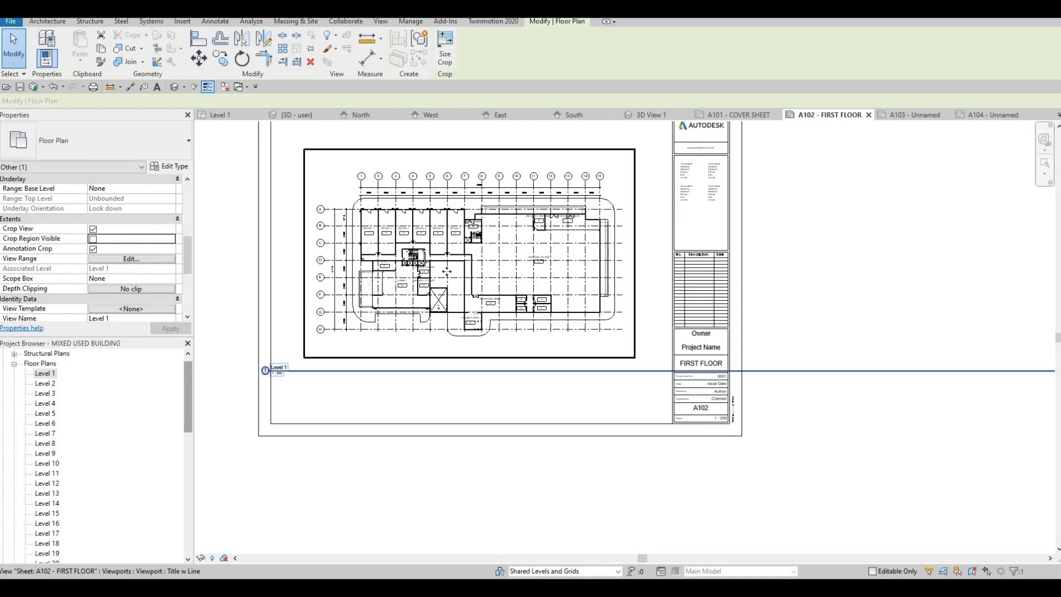
click(364, 372)
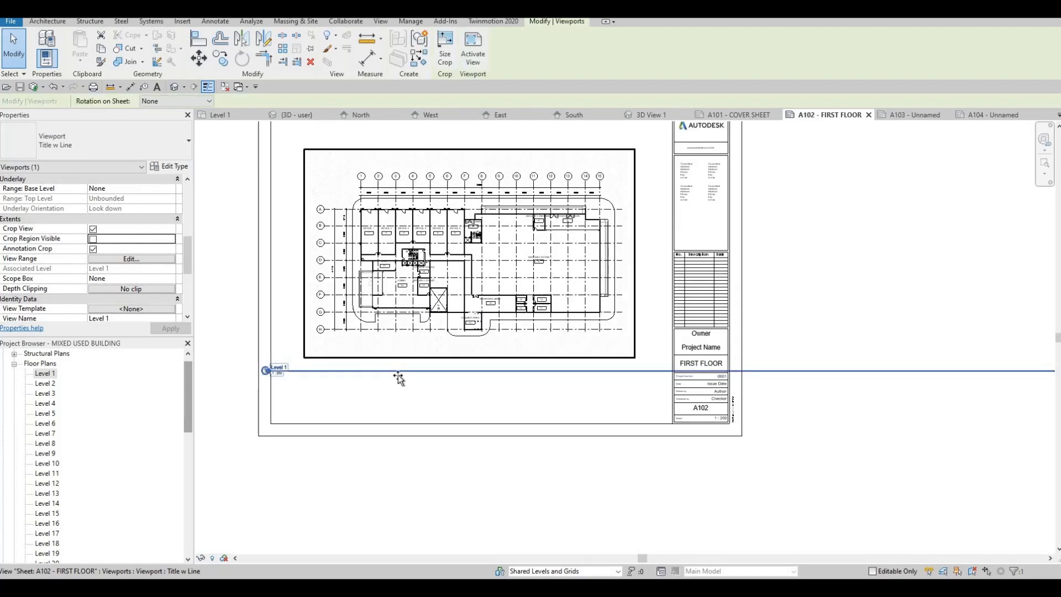
drag(369, 371, 425, 363)
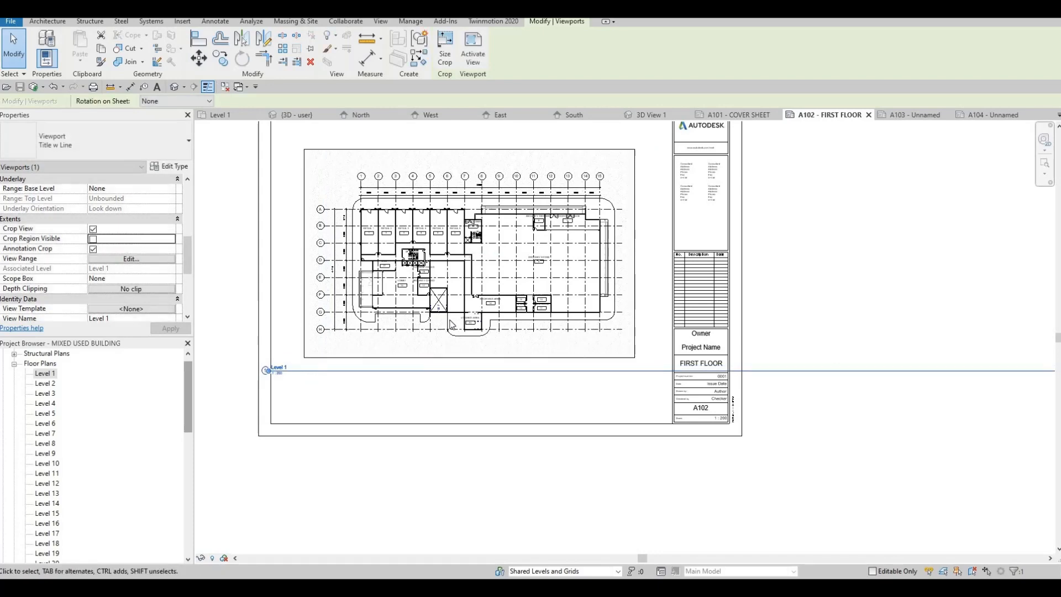
key(Escape)
Shorten the Level 1 viewport's title line to the plan's width and shift the title label under the plan.
click(862, 368)
scroll(876, 363, down, 1)
scroll(547, 360, down, 4)
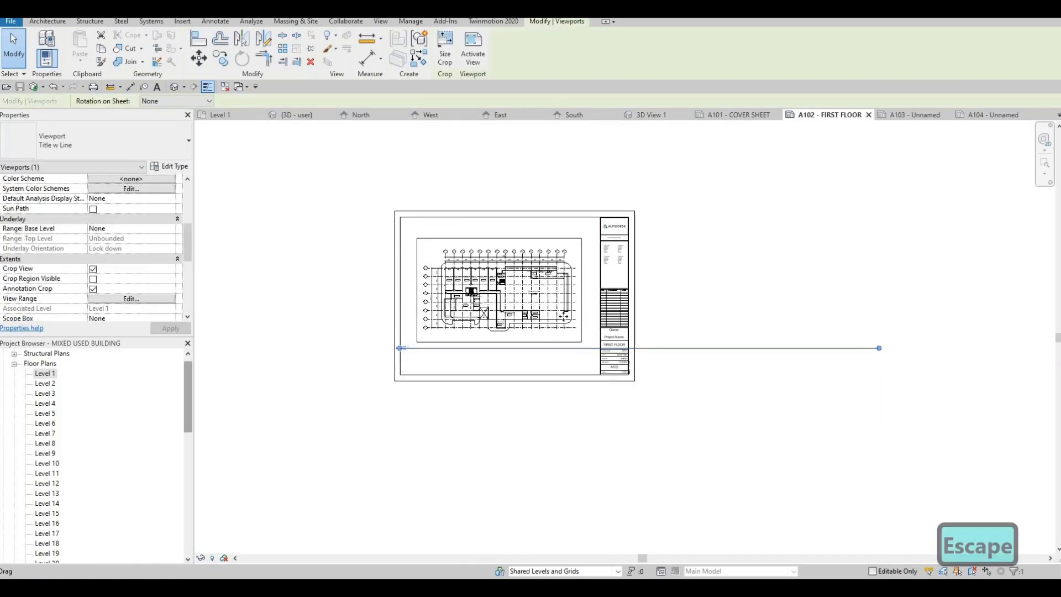
scroll(546, 361, up, 1)
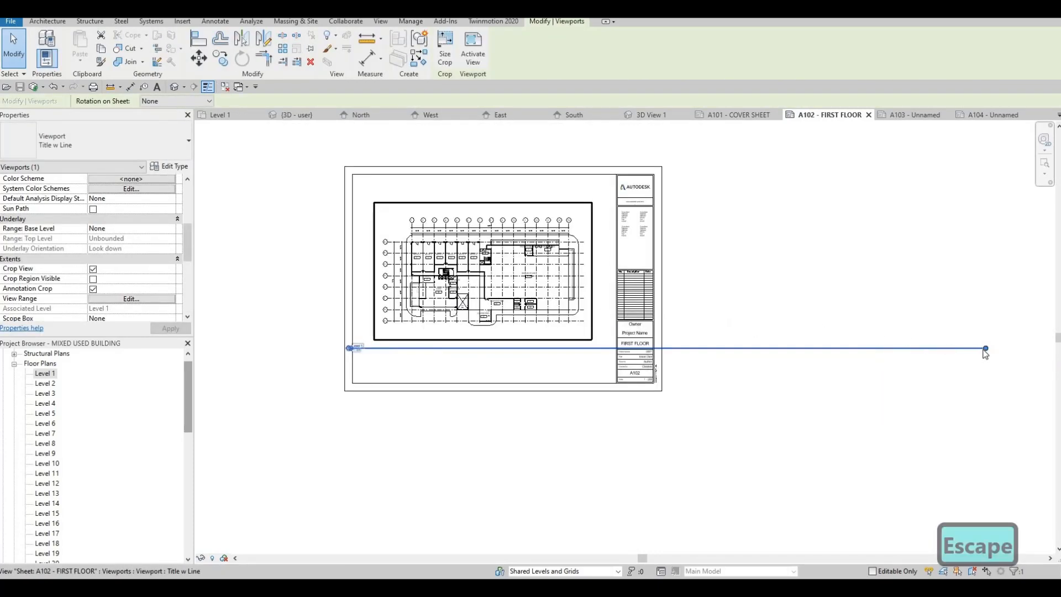
drag(984, 351, 590, 363)
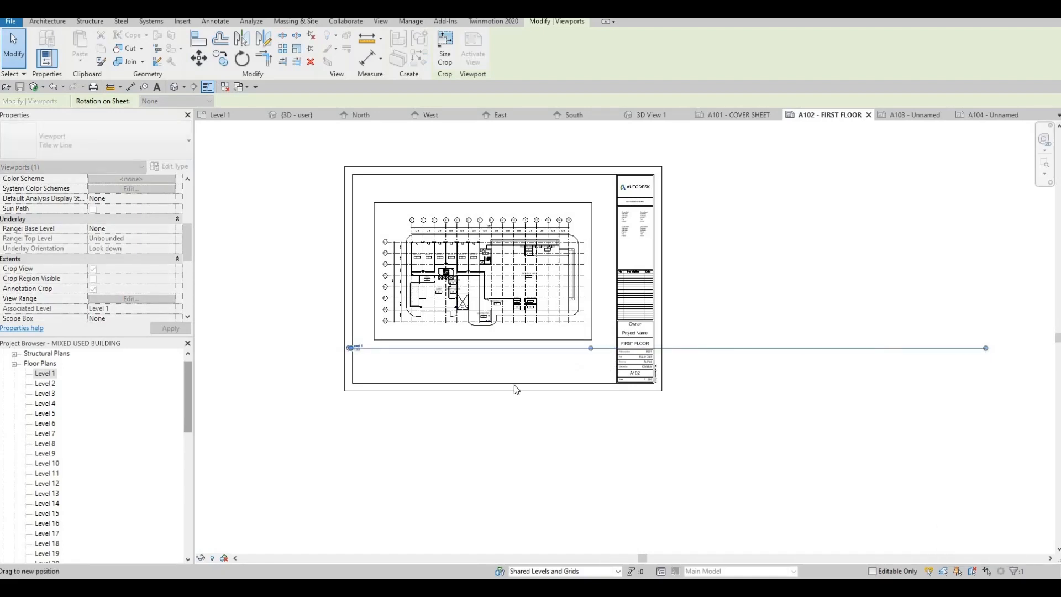
drag(514, 389, 510, 342)
scroll(510, 342, up, 2)
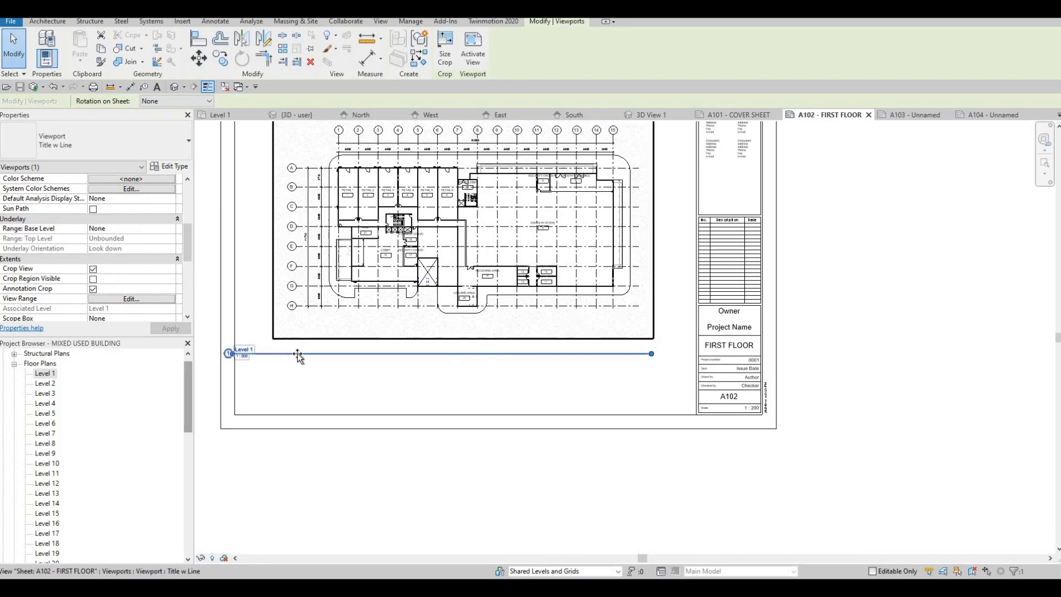
drag(298, 356, 318, 347)
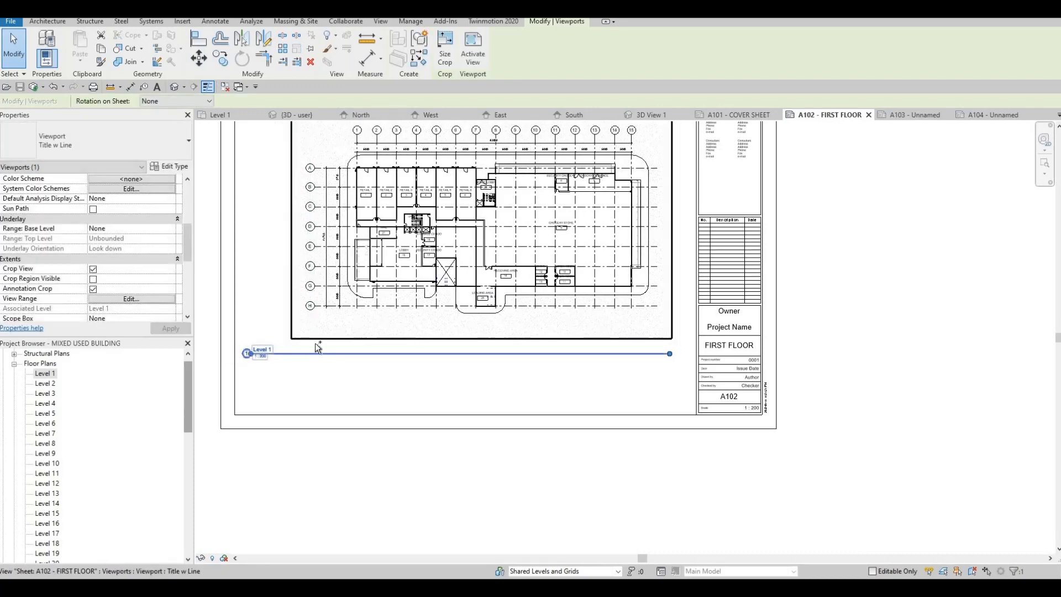
Undo the last title line change and shift the Level 1 title label under the plan's left edge.
key(ctrl+z)
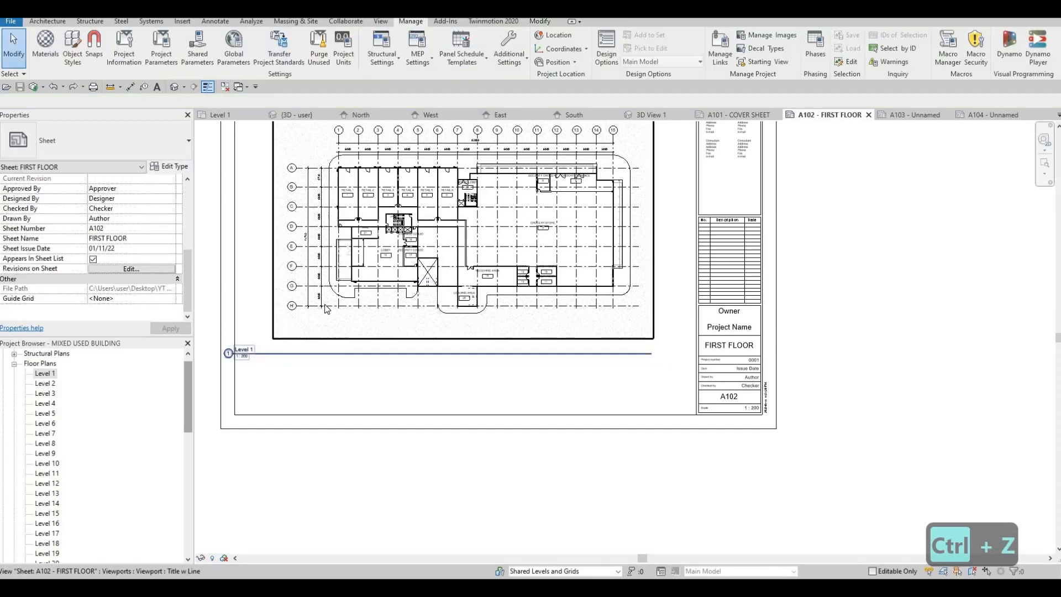
click(325, 304)
click(291, 369)
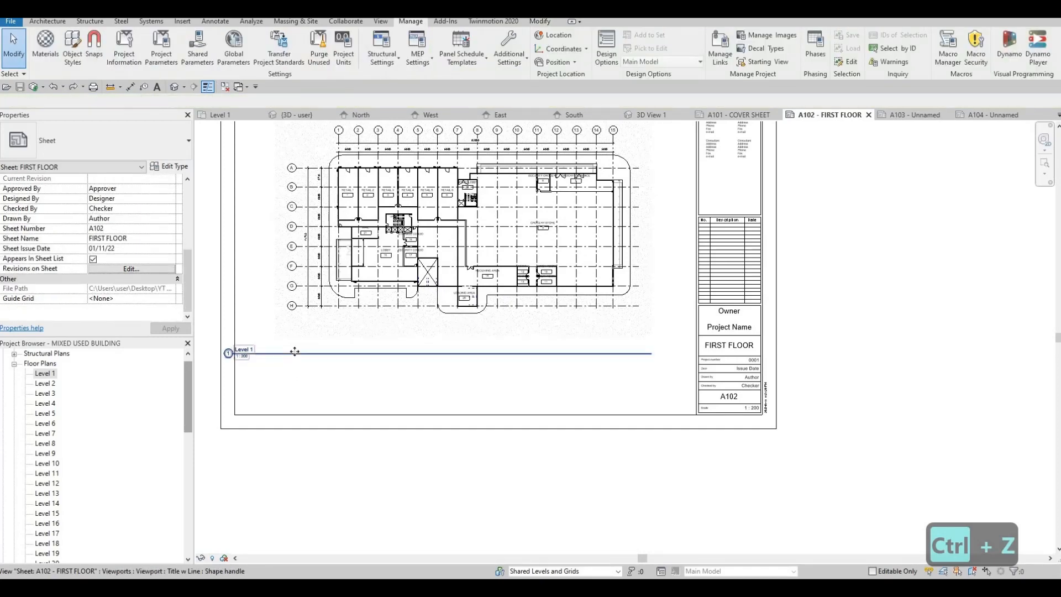
drag(294, 352, 338, 369)
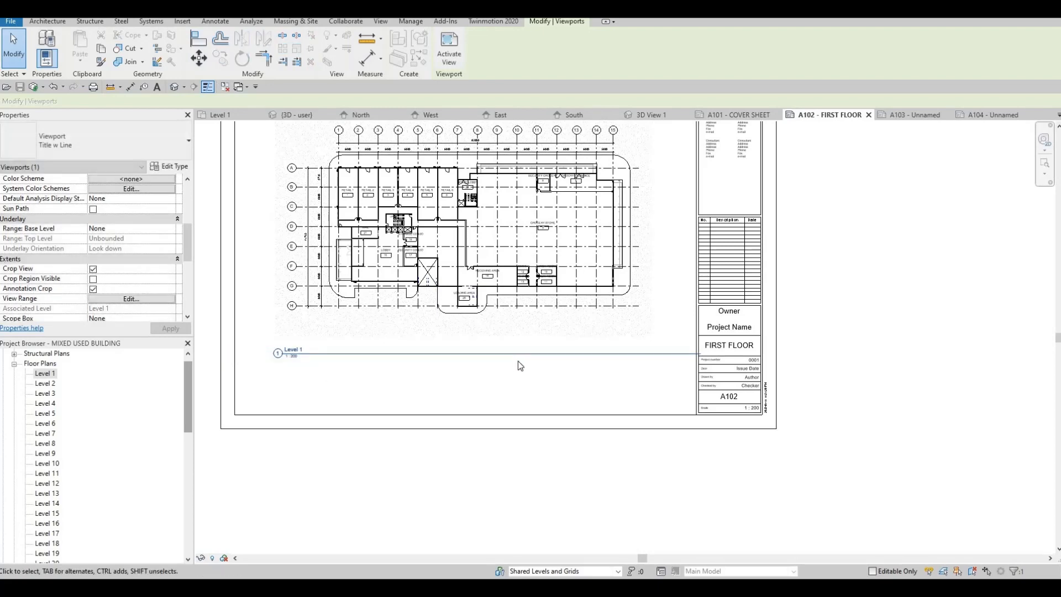
key(Escape)
key(Escape)
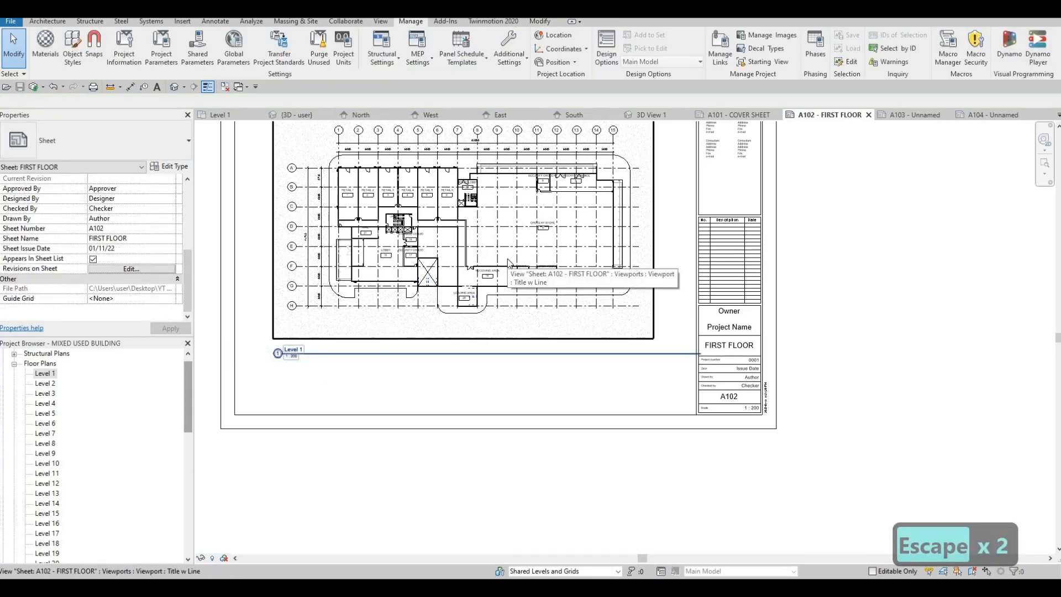
Shorten the Level 1 viewport's title line so it ends at the plan's right edge.
click(550, 263)
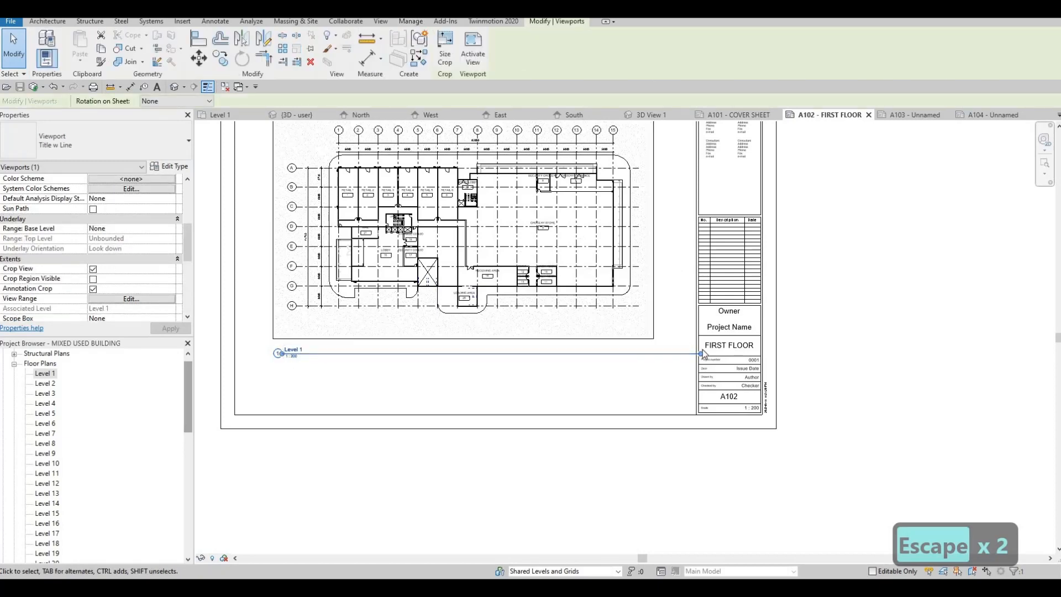
drag(700, 354, 650, 357)
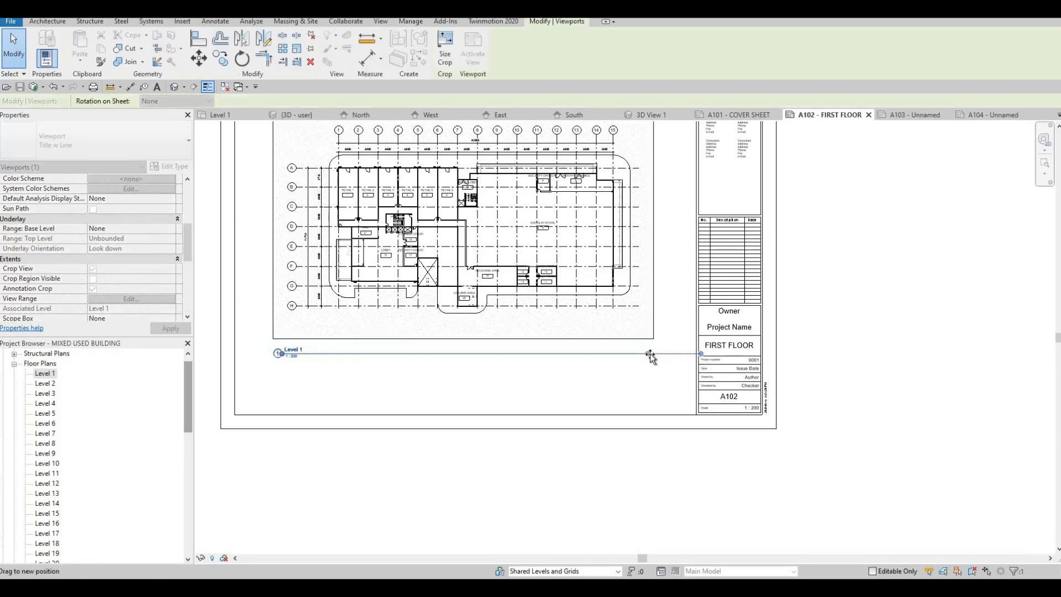
key(Escape)
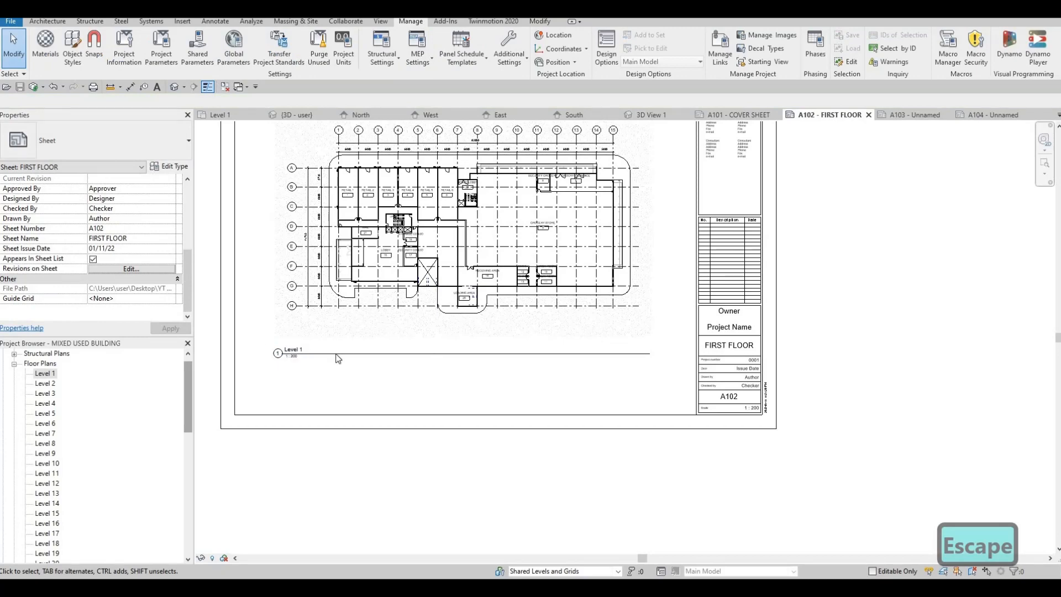
middle_drag(398, 305, 472, 305)
middle_drag(436, 273, 436, 353)
click(479, 352)
middle_drag(475, 394, 526, 361)
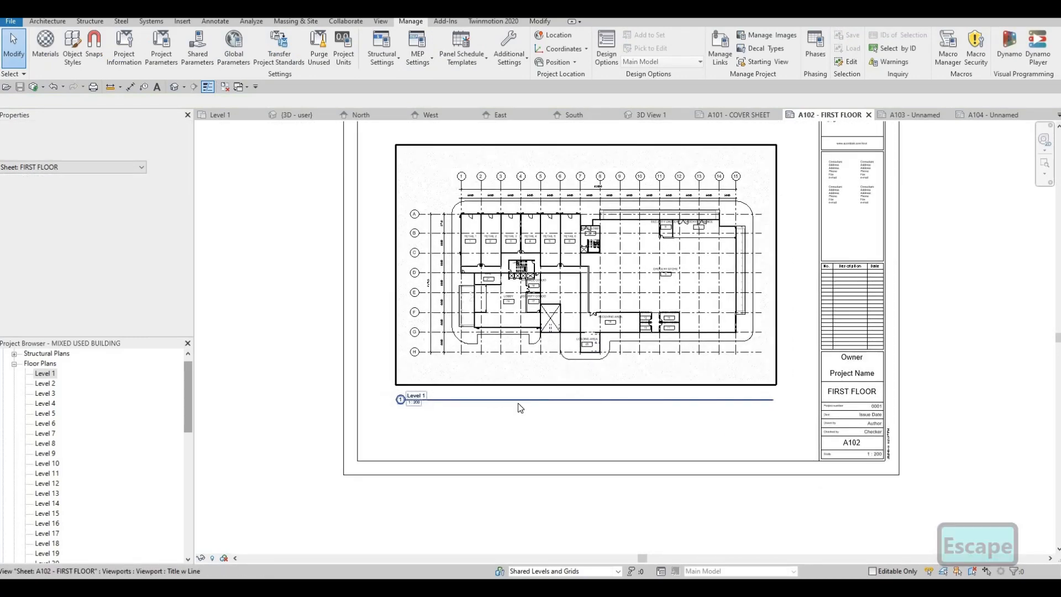
mouse_move(452, 392)
middle_down()
mouse_move(439, 381)
mouse_move(465, 406)
middle_up()
scroll(499, 343, down, 2)
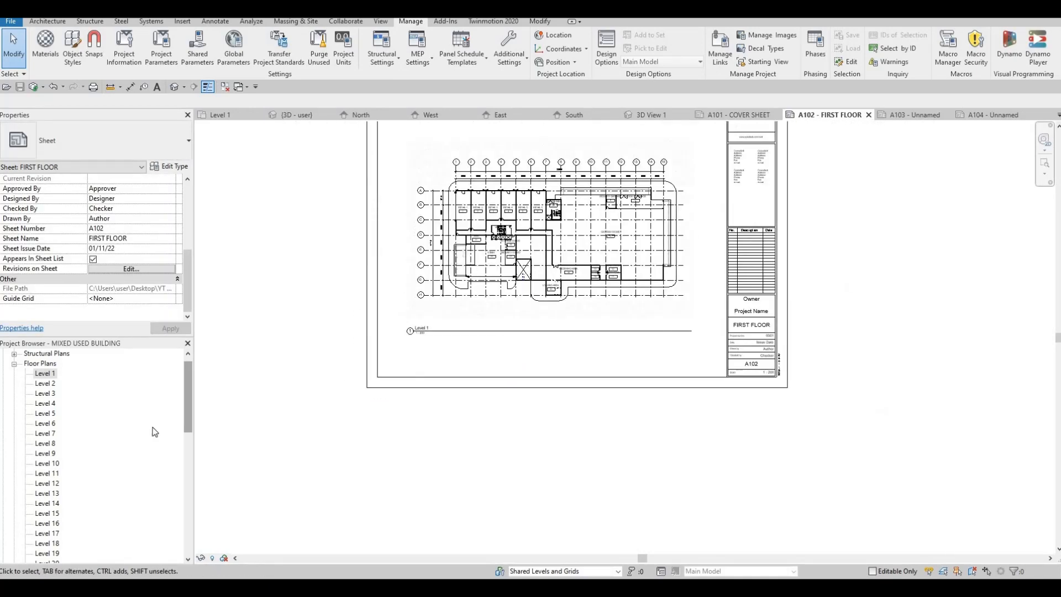
Open sheet A103 and rename it SECOND FLOOR in the titleblock's sheet name field.
scroll(58, 457, down, 7)
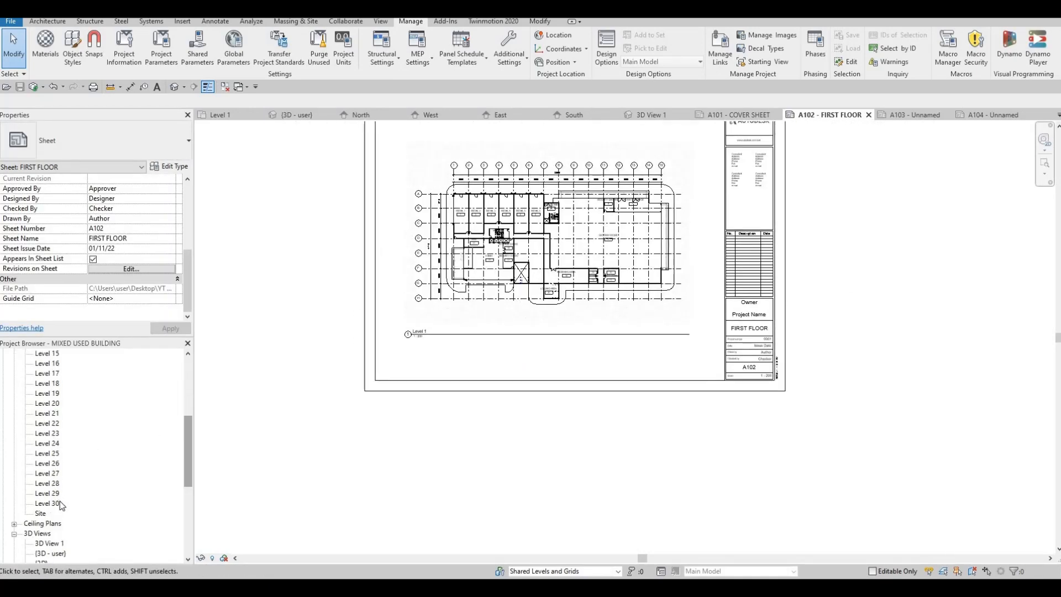
scroll(62, 514, down, 3)
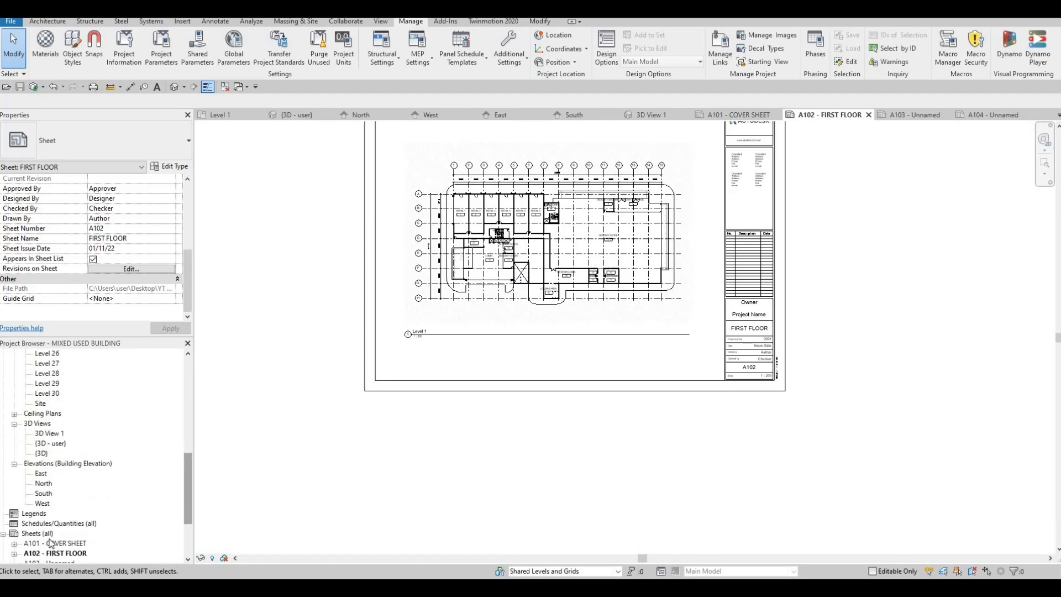
double_click(50, 544)
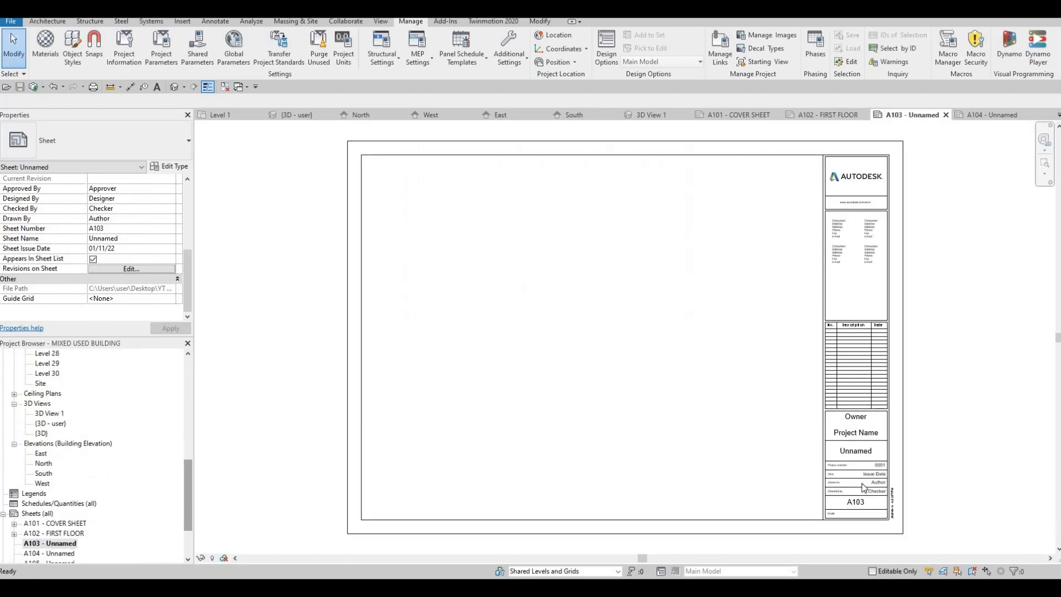
double_click(859, 451)
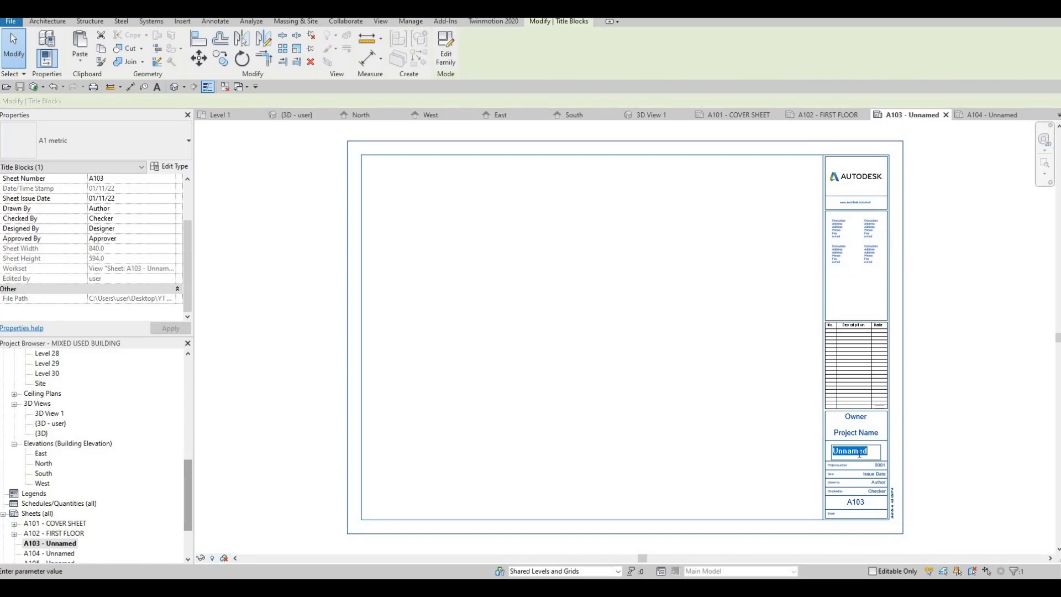
text(SECO)
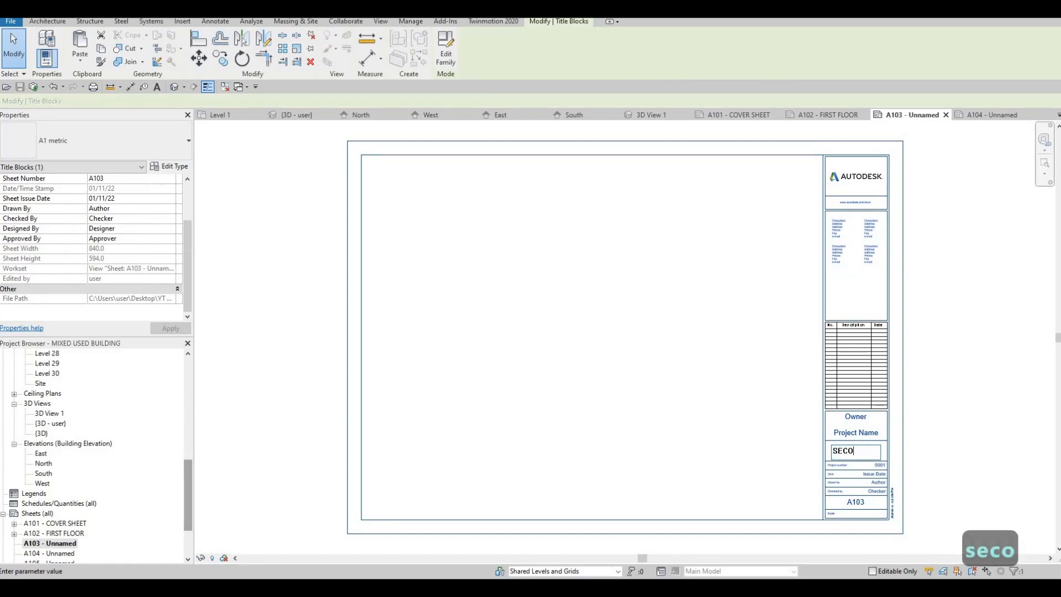
text(ND FLOOR)
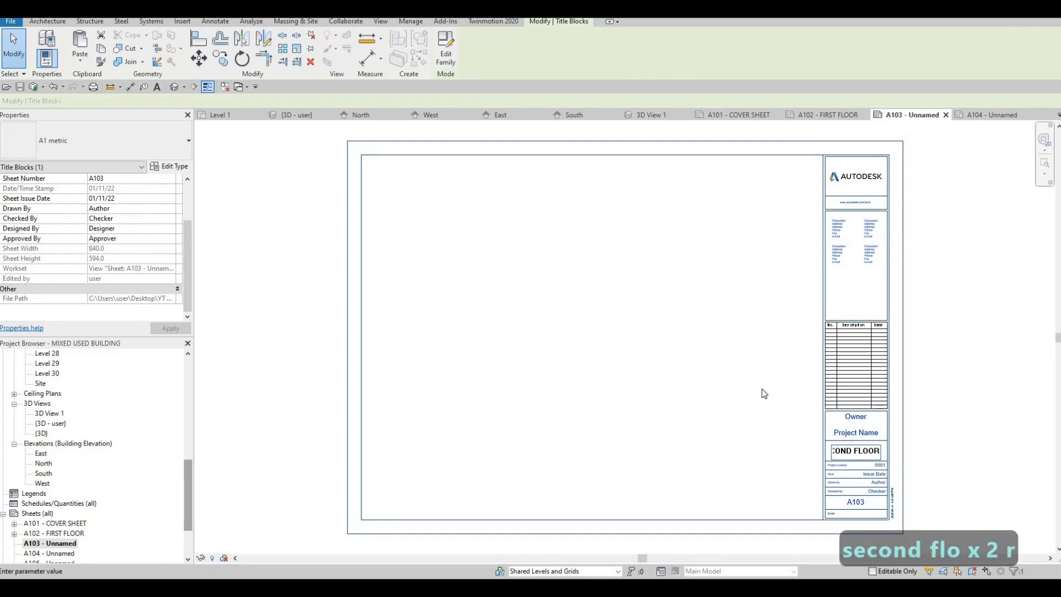
click(705, 412)
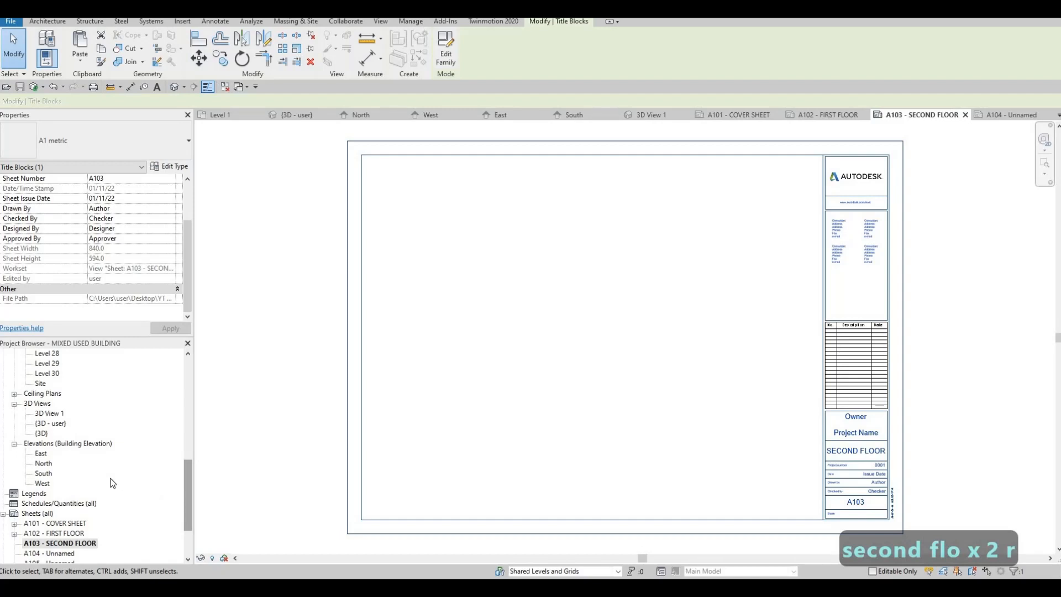
Place the Level 2 floor plan view onto the SECOND FLOOR sheet.
scroll(112, 482, down, 3)
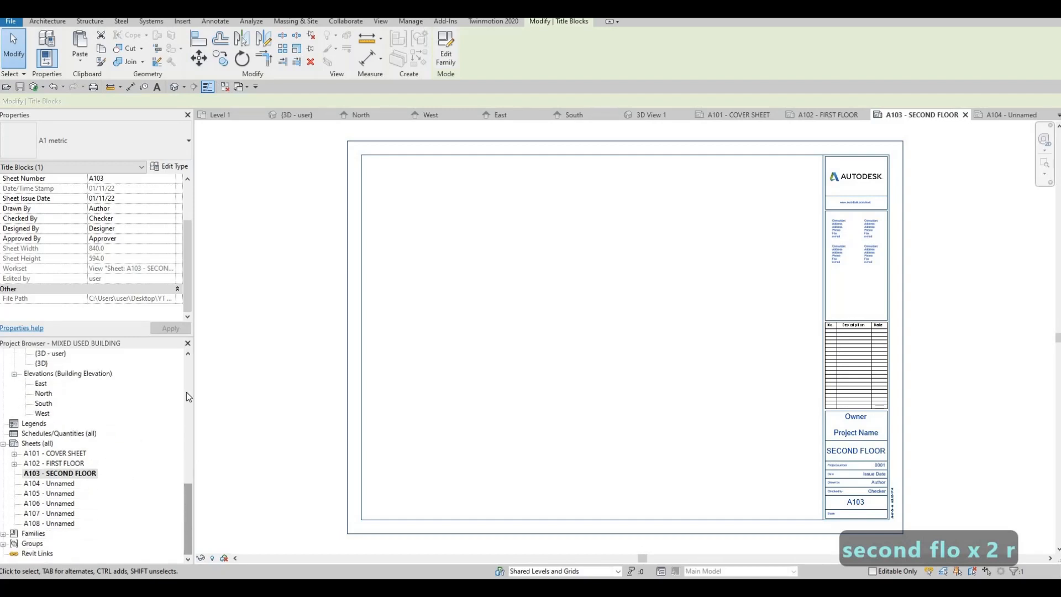
drag(187, 392, 187, 370)
scroll(49, 387, up, 1)
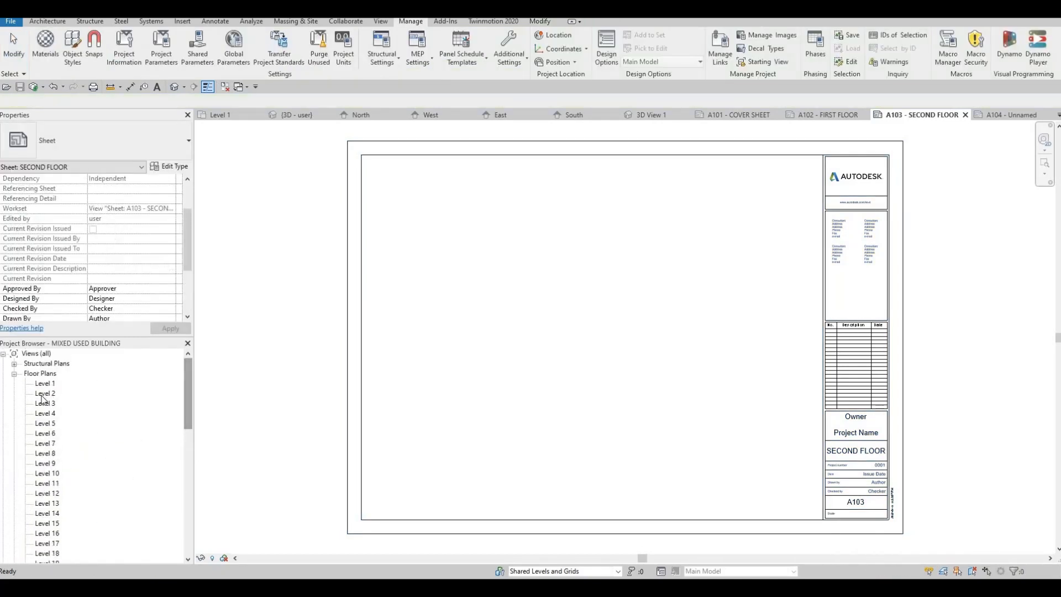
click(44, 393)
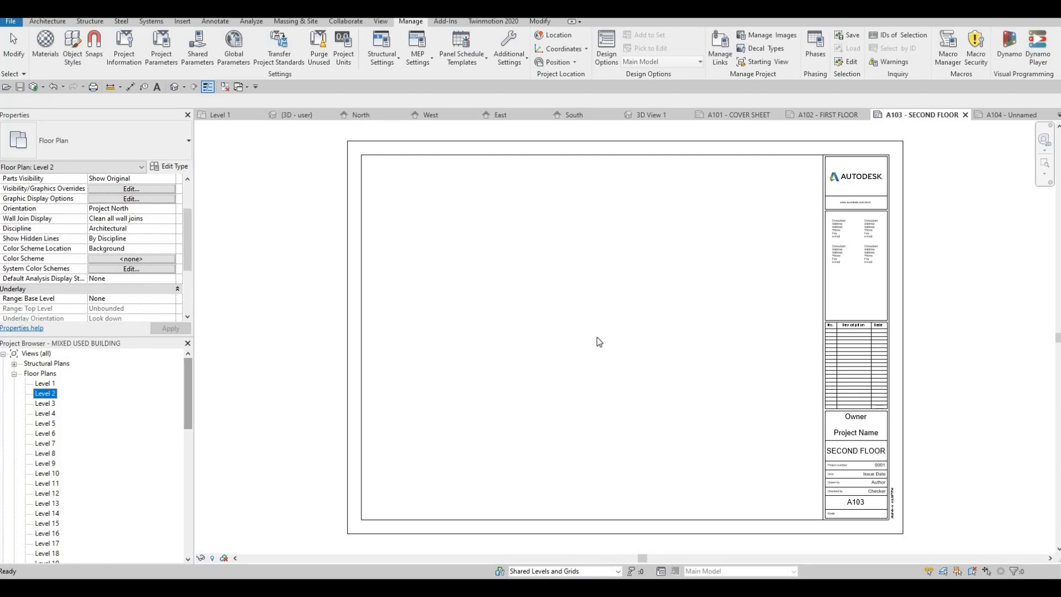
drag(598, 342, 684, 339)
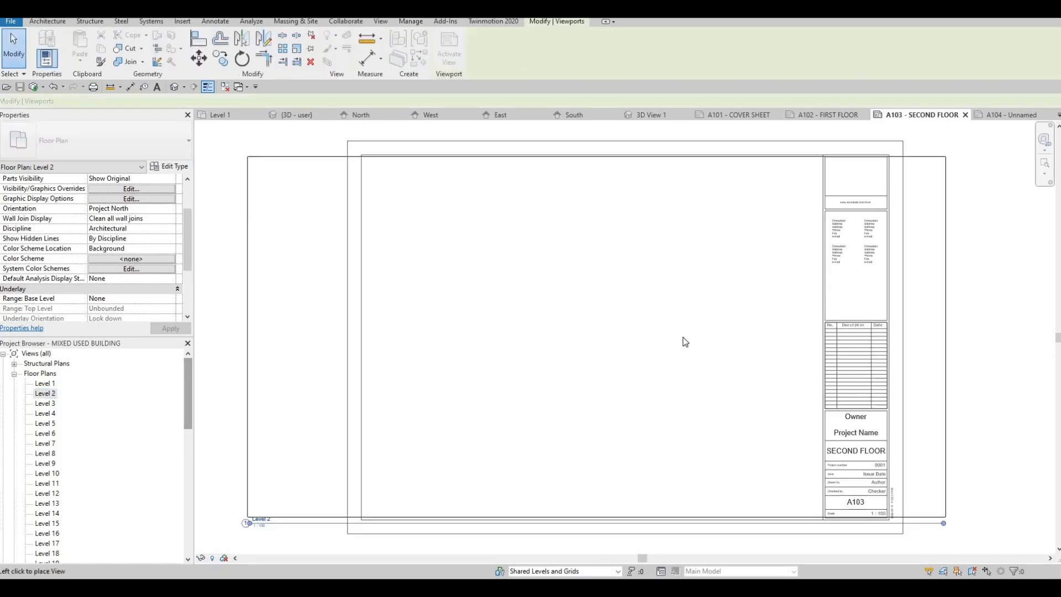
click(601, 360)
key(Escape)
key(Escape)
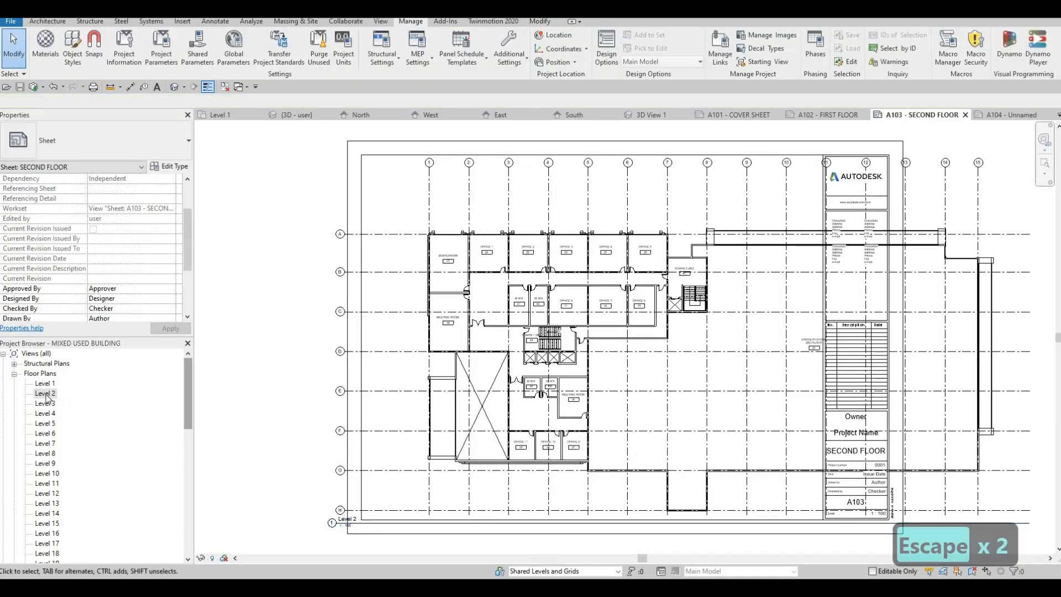
Open the Level 2 floor plan and set its view scale to 1:200.
double_click(45, 393)
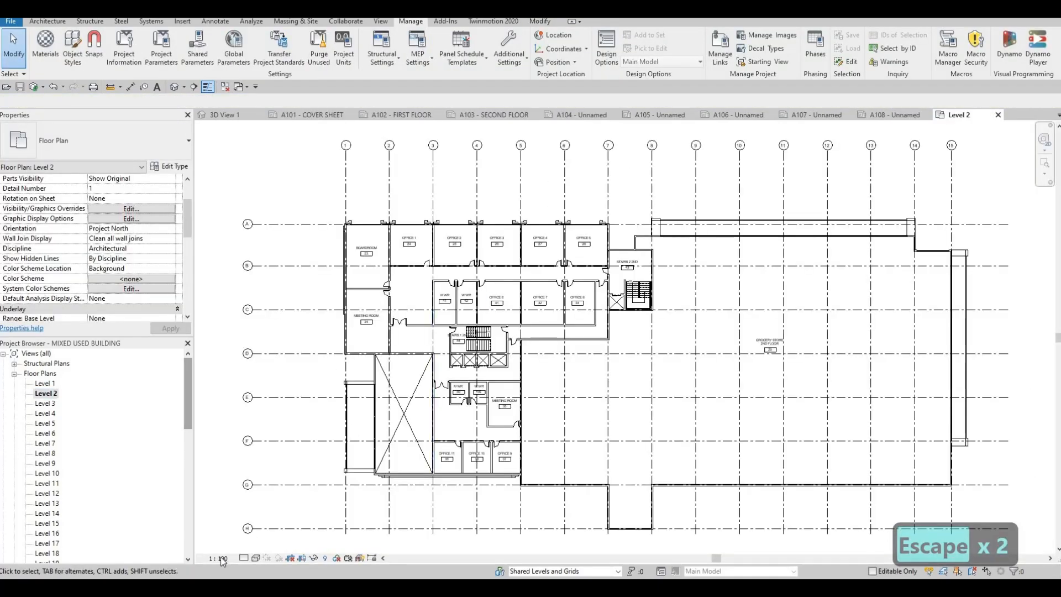
click(221, 558)
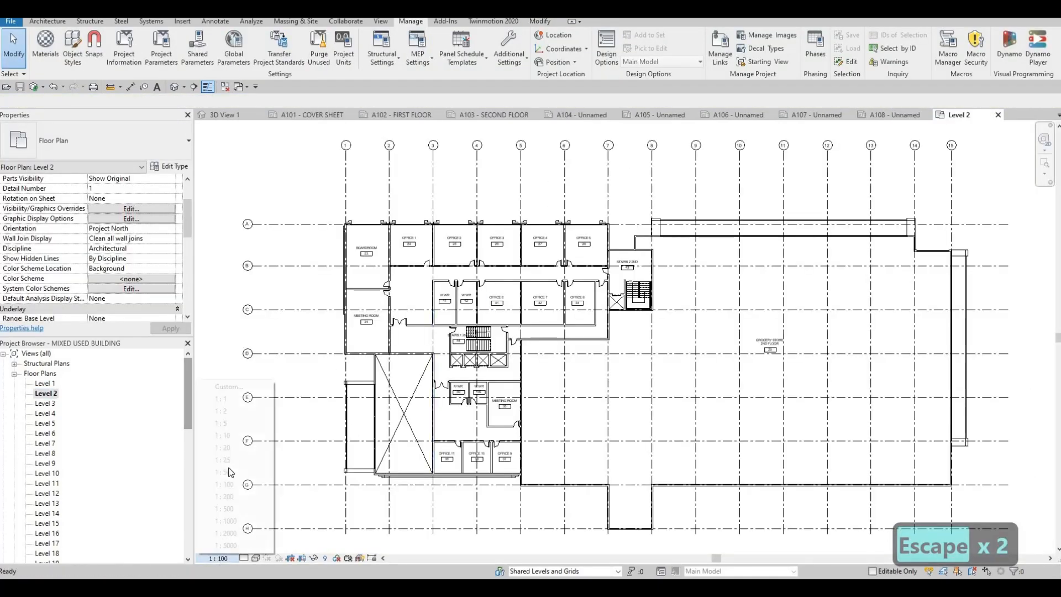
click(223, 496)
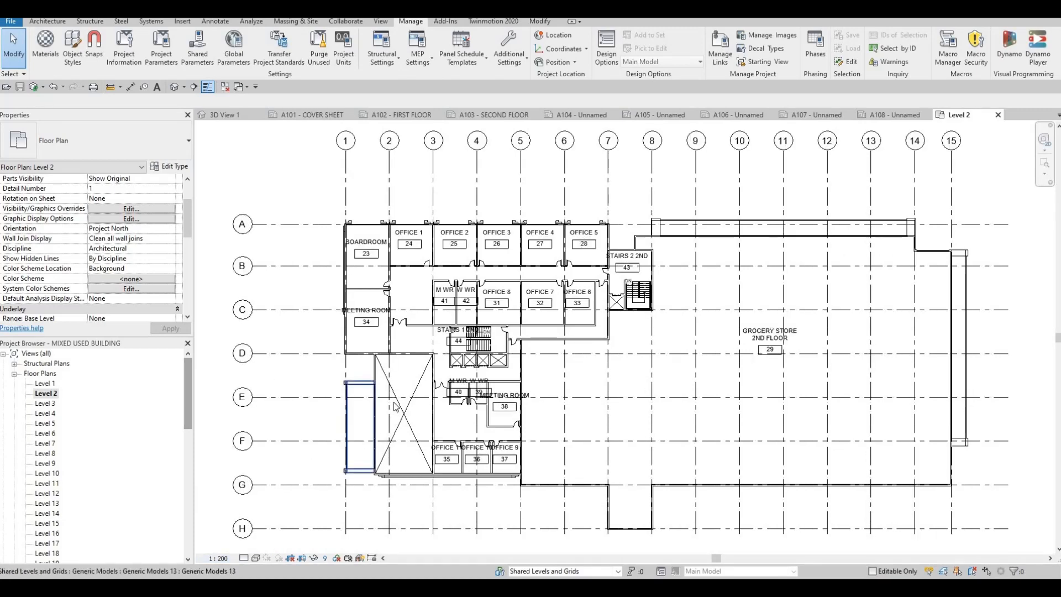
middle_drag(371, 437, 394, 403)
scroll(393, 404, down, 1)
key(Escape)
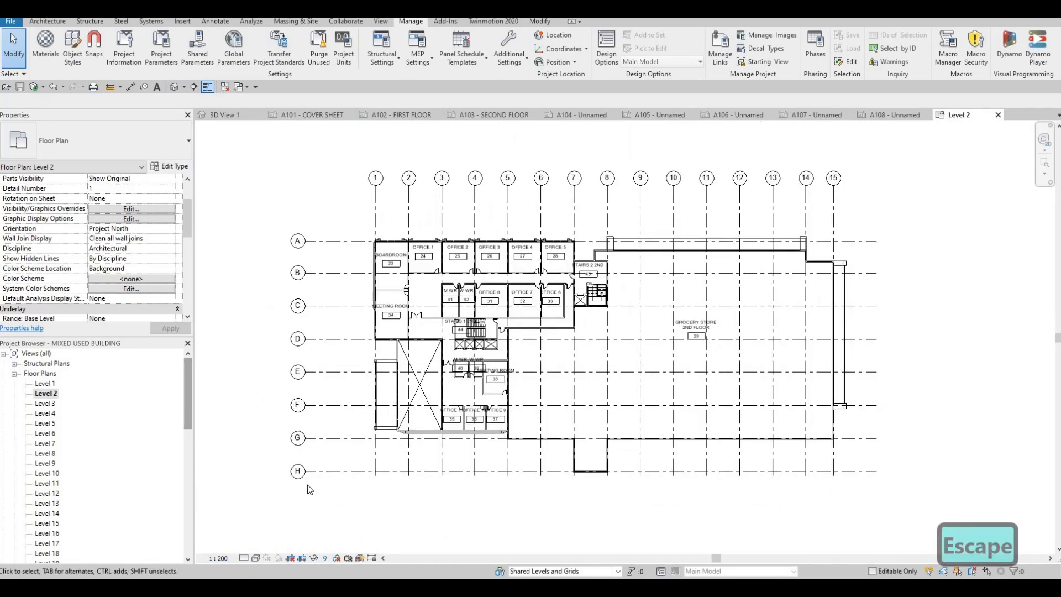
In the Level 2 plan, turn on Crop View, Crop Region Visible and Annotation Crop.
scroll(132, 292, down, 3)
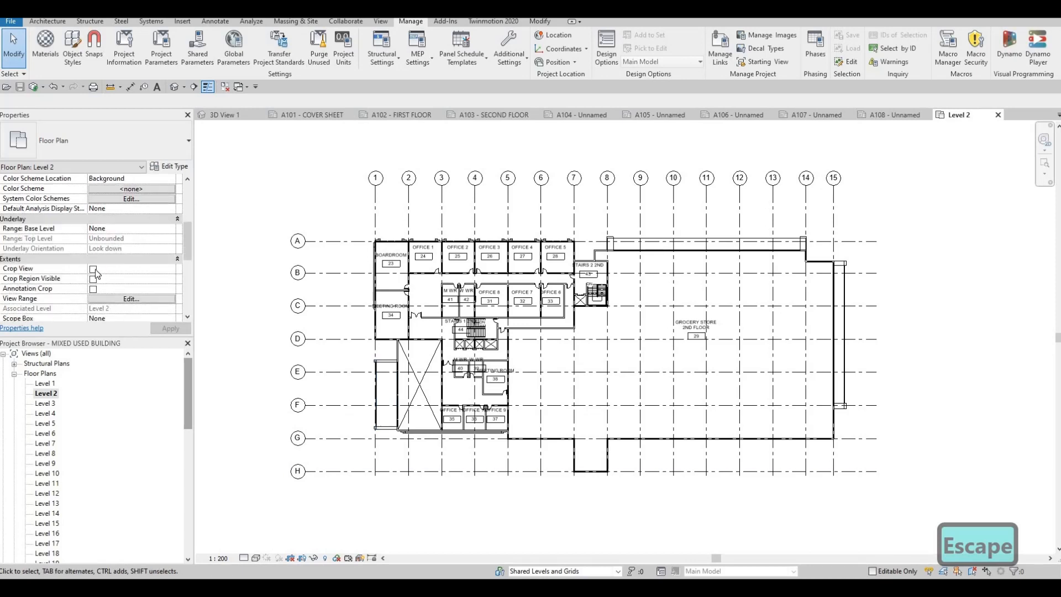
click(94, 269)
click(93, 279)
click(93, 289)
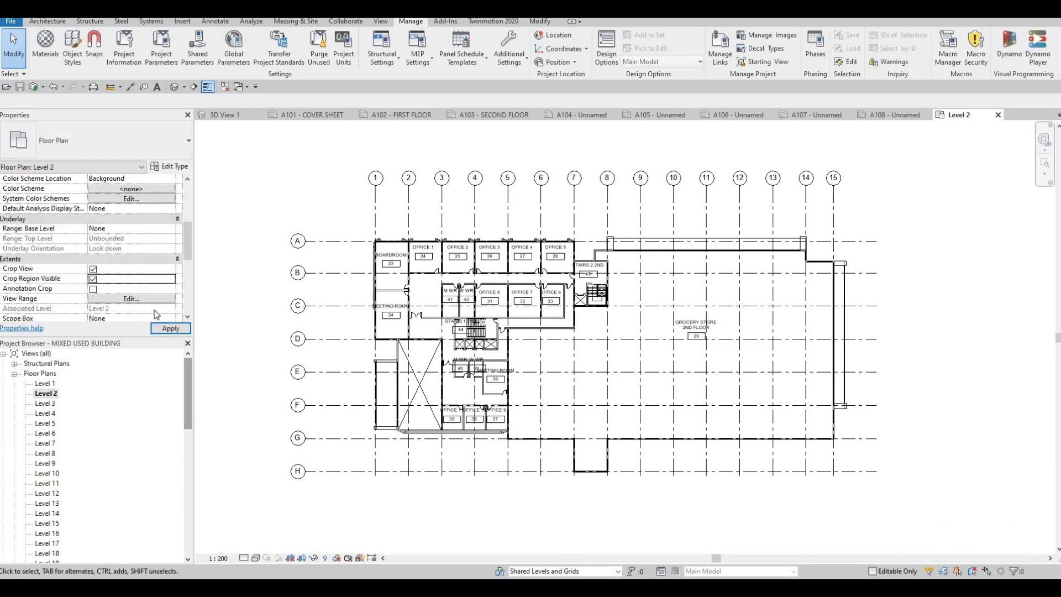
click(164, 328)
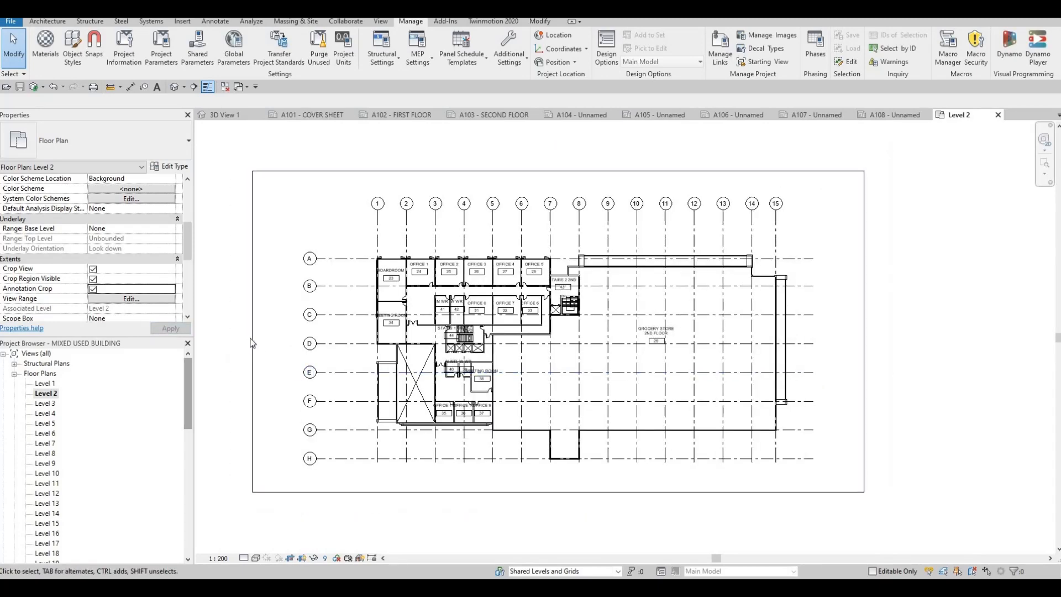
Pull the Level 2 crop region's right edge inward, then hide the crop region boundary.
click(257, 353)
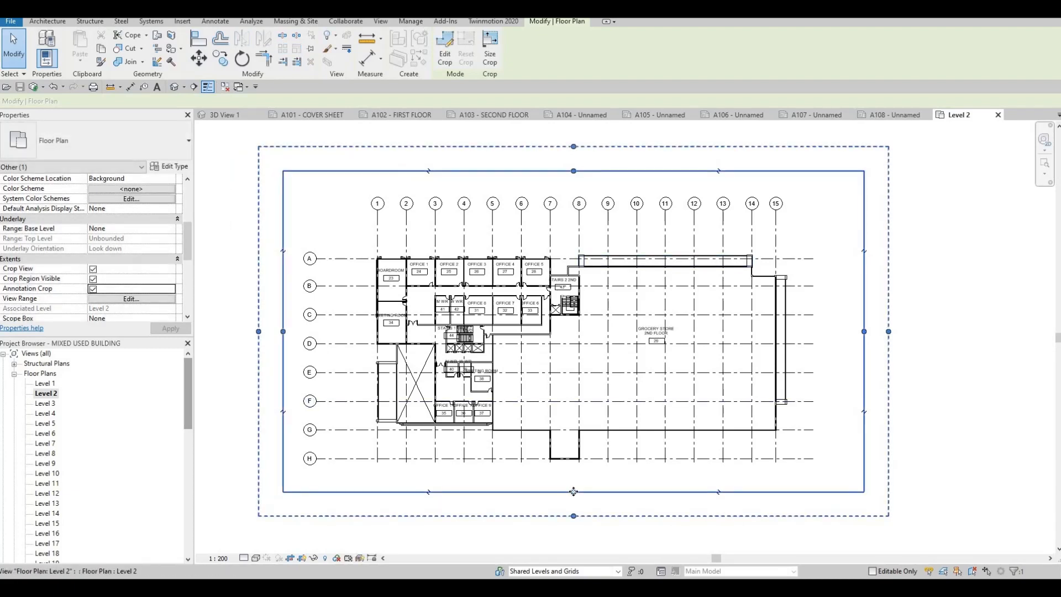
drag(574, 492, 573, 491)
drag(863, 331, 839, 331)
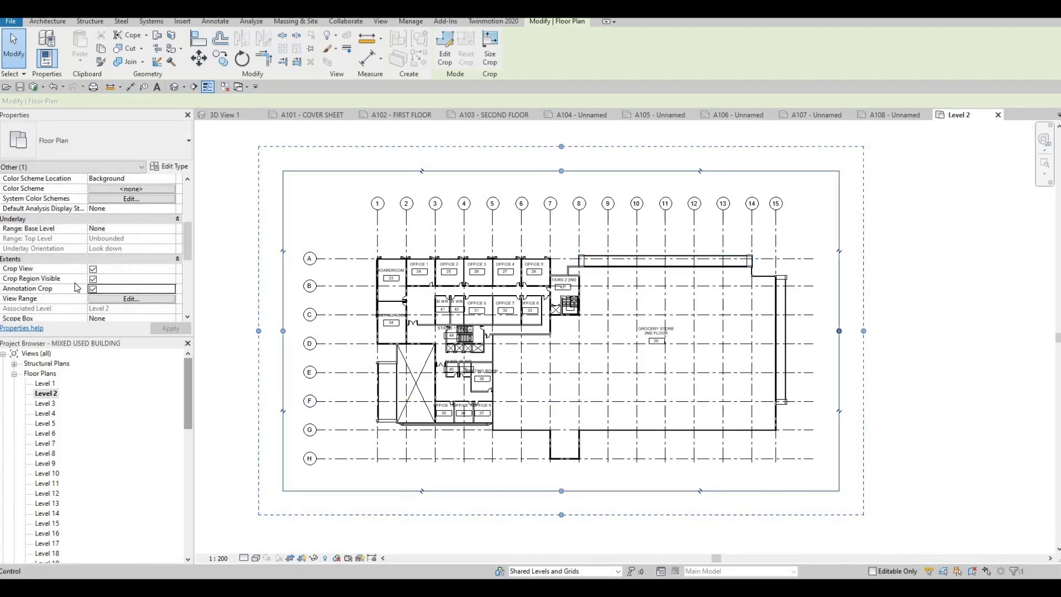
click(93, 279)
click(171, 329)
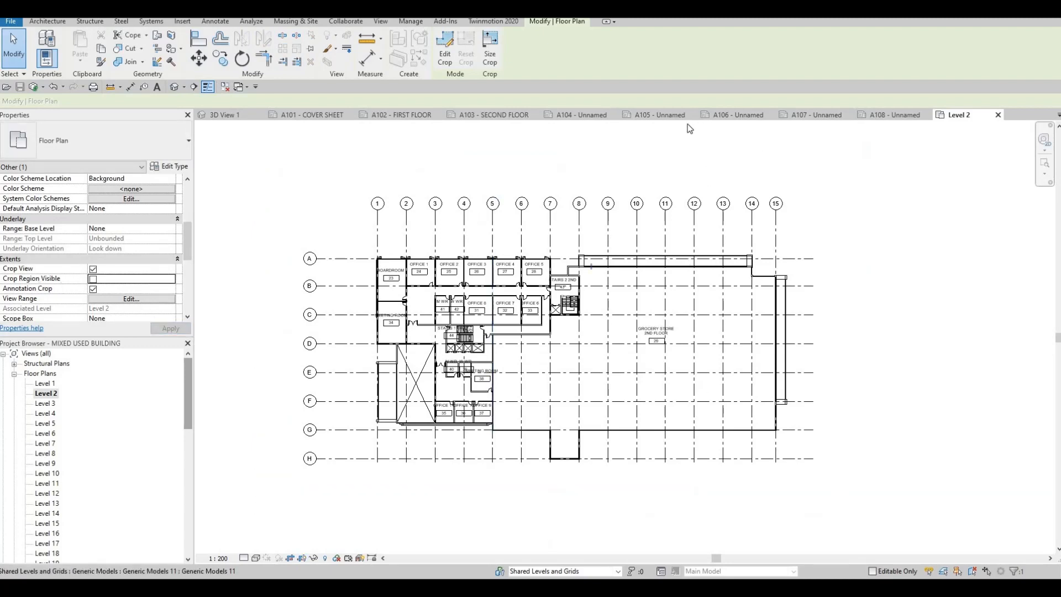
Reposition the Level 2 viewport within the SECOND FLOOR sheet's drawing area.
click(496, 118)
drag(543, 375, 587, 261)
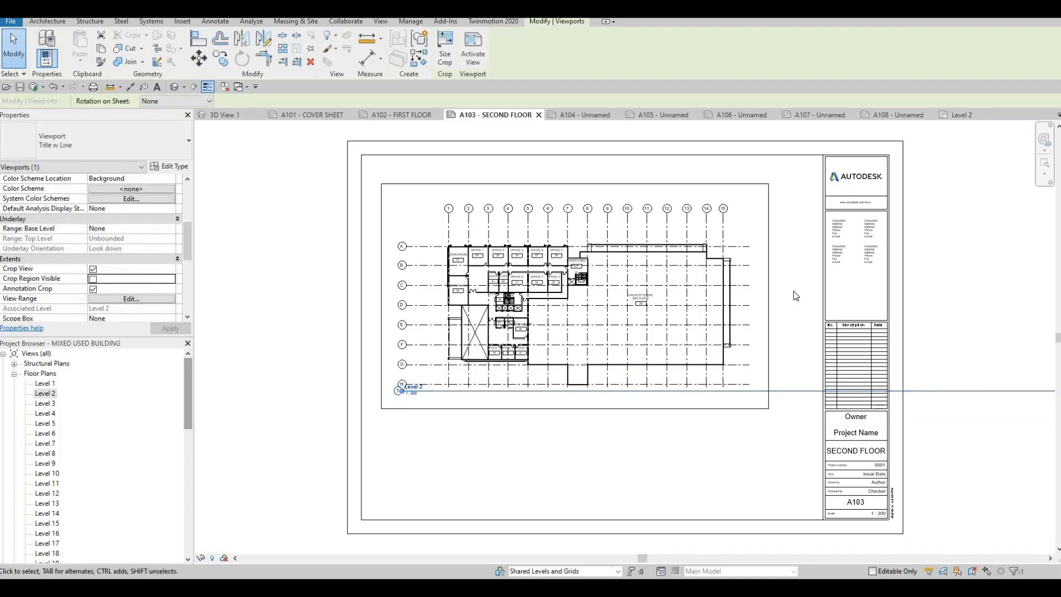
scroll(714, 292, down, 2)
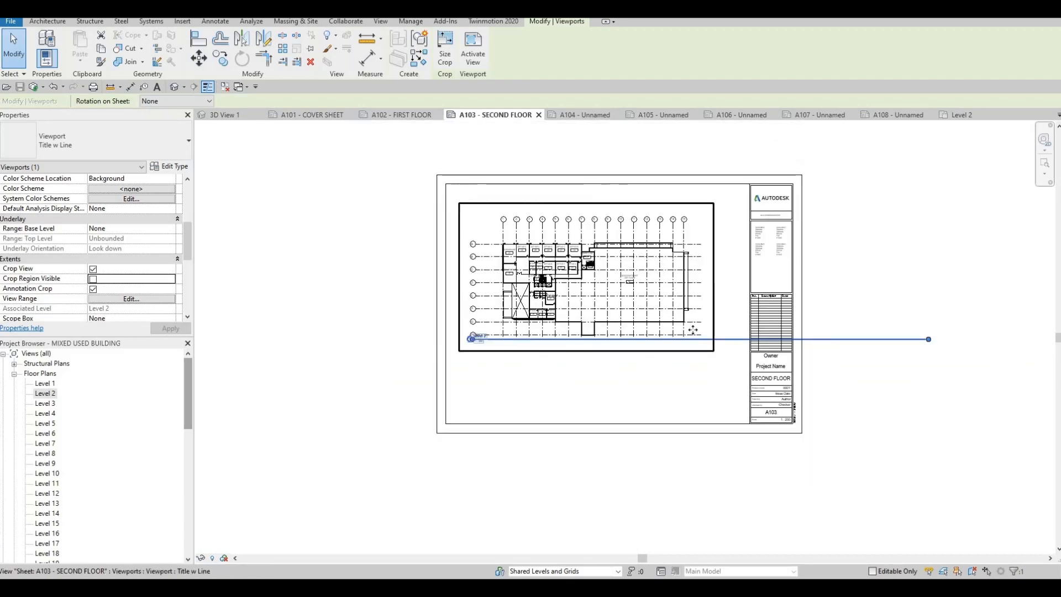
scroll(699, 322, up, 2)
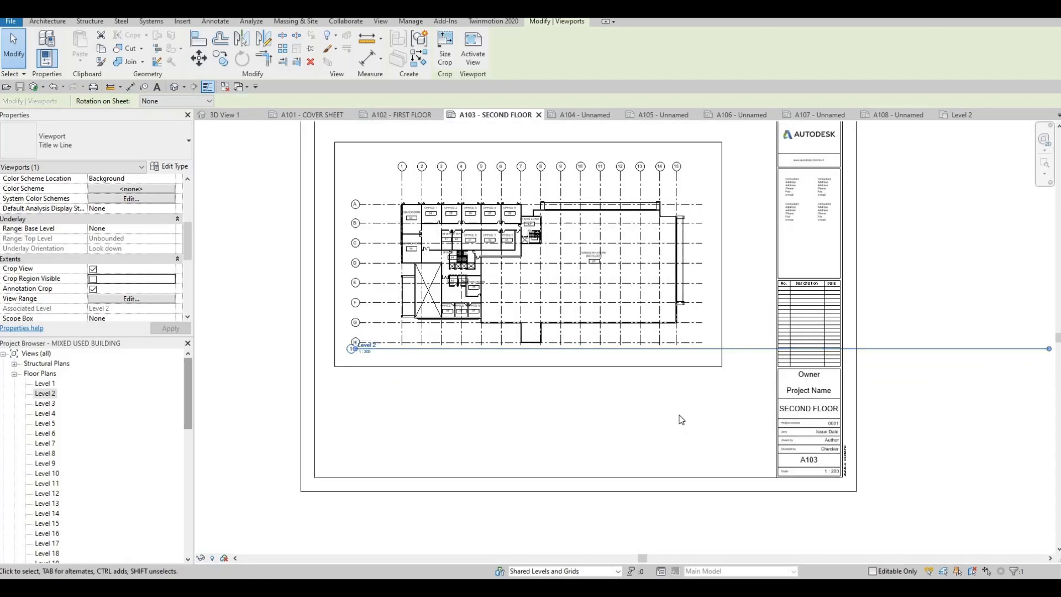
scroll(696, 403, down, 2)
key(Escape)
key(Escape)
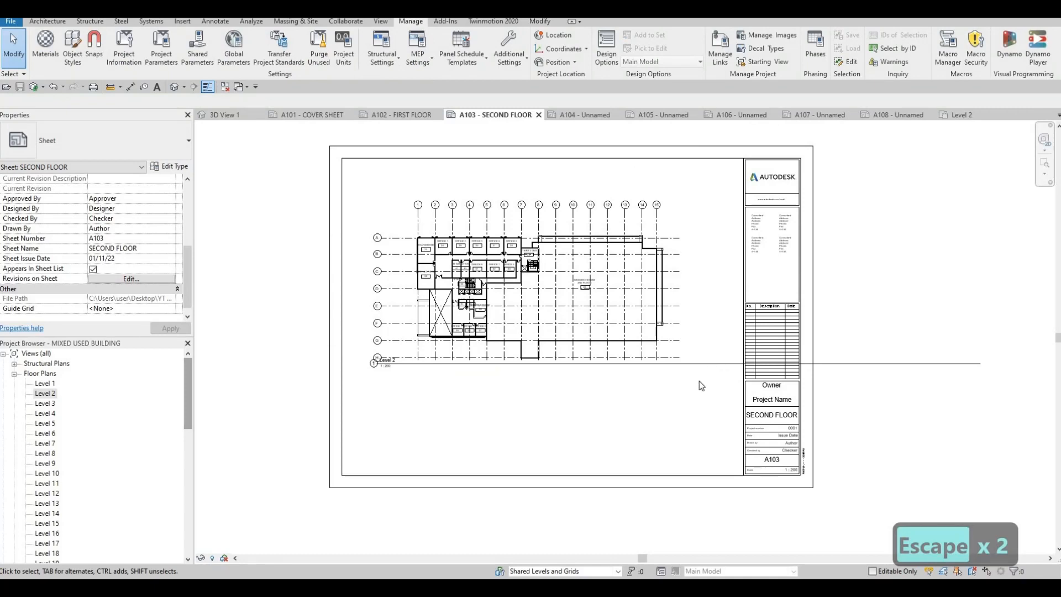
Move the Level 2 viewport title down beneath the plan on the SECOND FLOOR sheet.
click(718, 364)
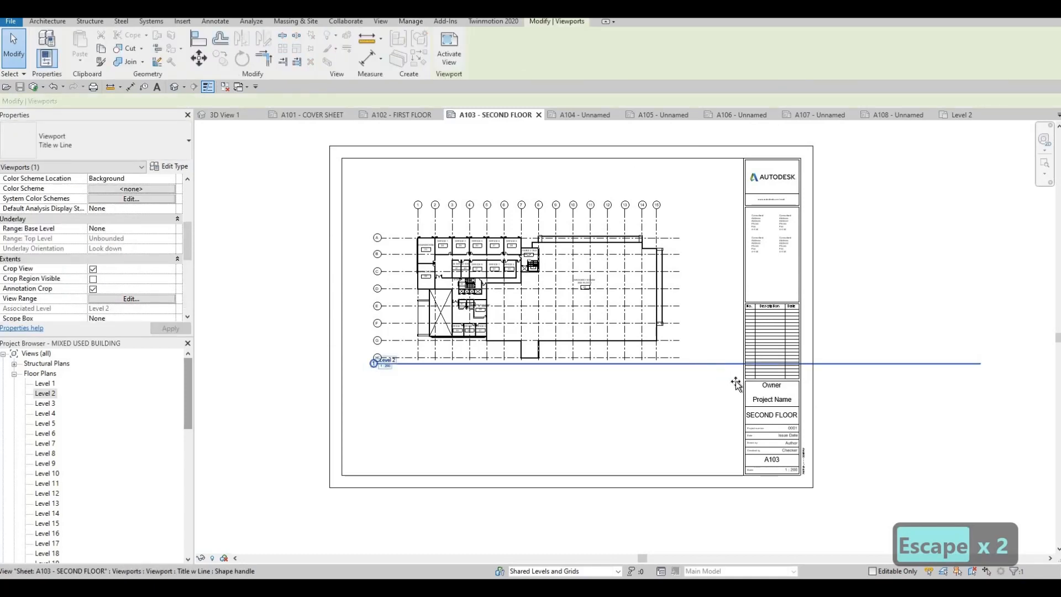
drag(736, 383, 737, 384)
key(Escape)
key(Escape)
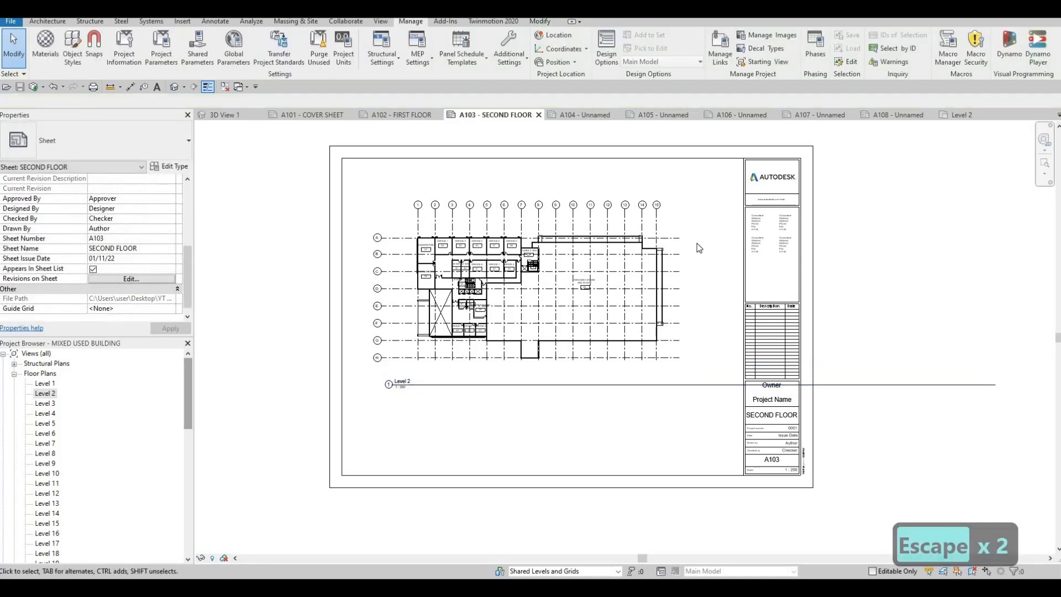
Shorten the viewport title line so it ends near the plan's right edge.
click(678, 252)
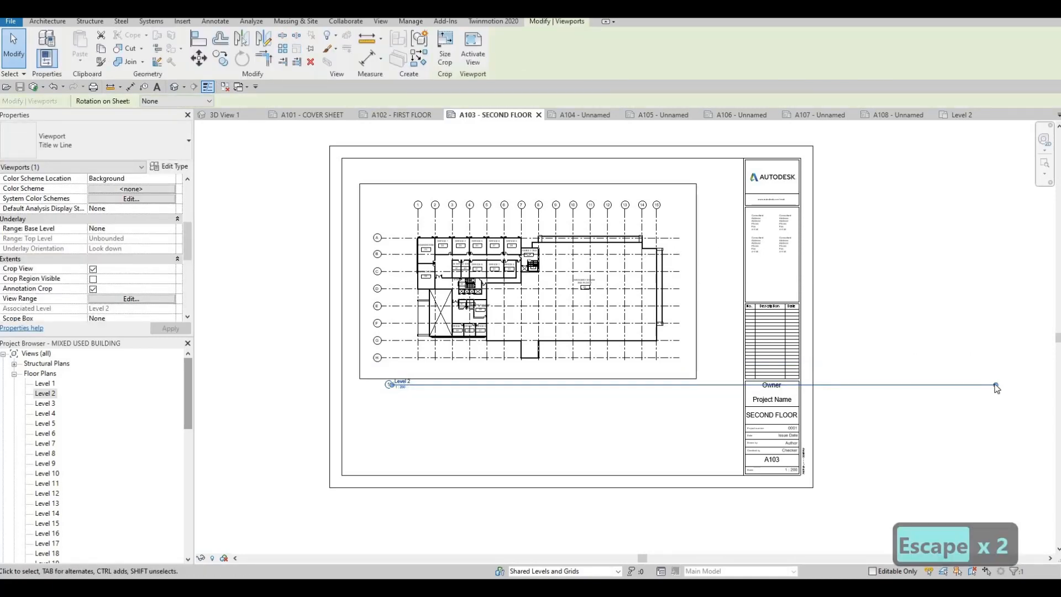
drag(996, 385, 690, 418)
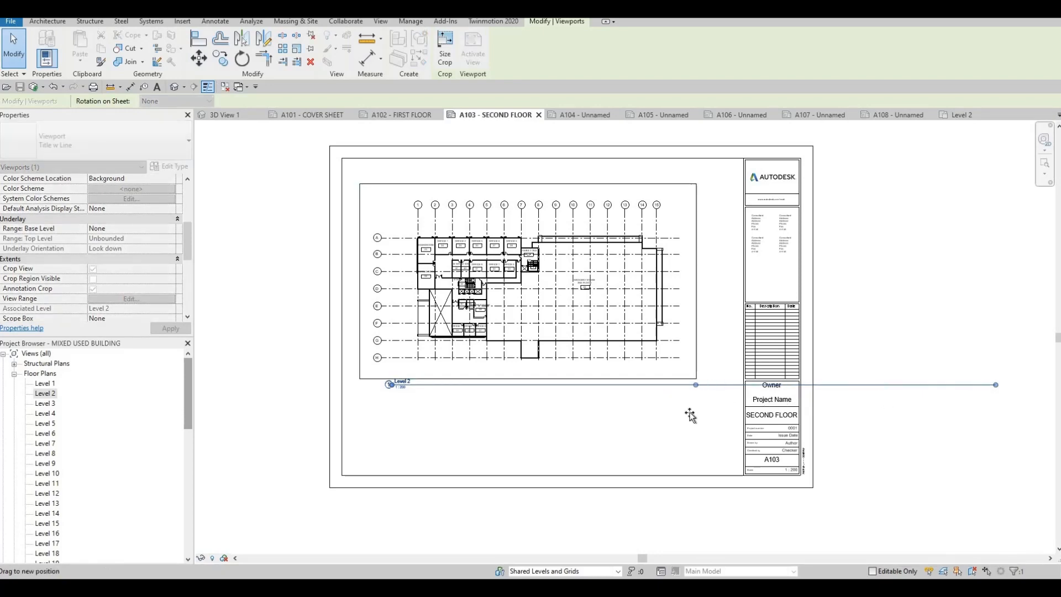
key(Escape)
key(Escape)
Rename the Level 2 floor plan view to SECOND FLOOR, also renaming the corresponding level and views.
scroll(410, 373, up, 2)
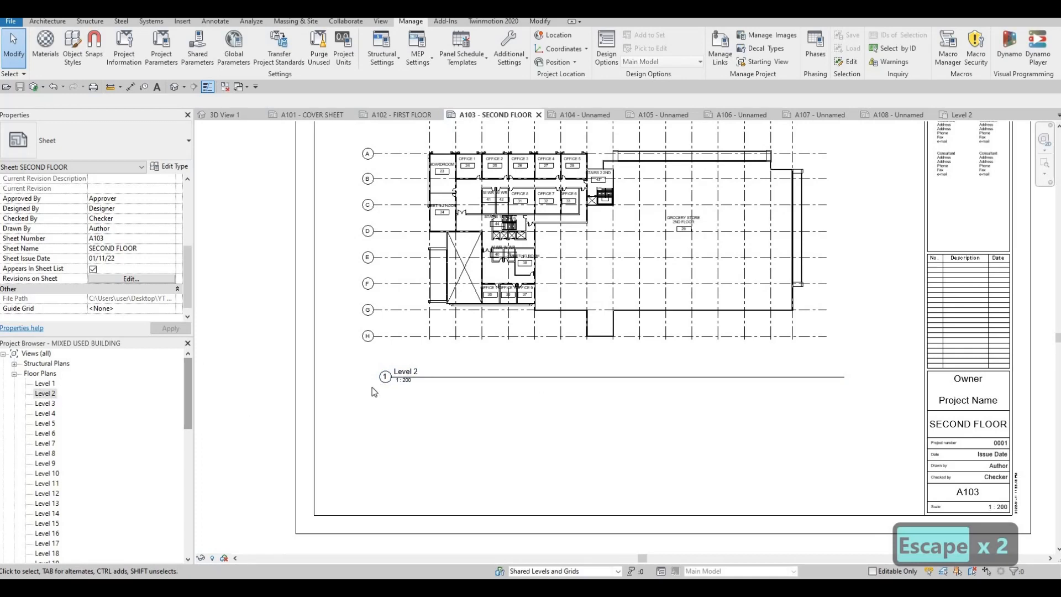
click(44, 394)
click(45, 394)
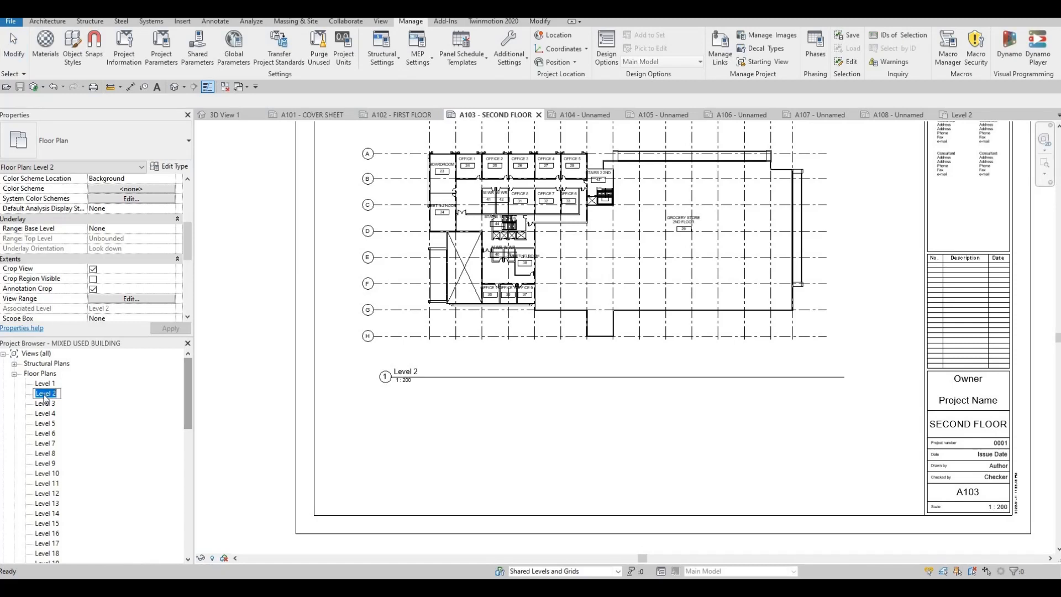
right_click(45, 394)
click(48, 394)
key(ctrl+a)
text(SECO)
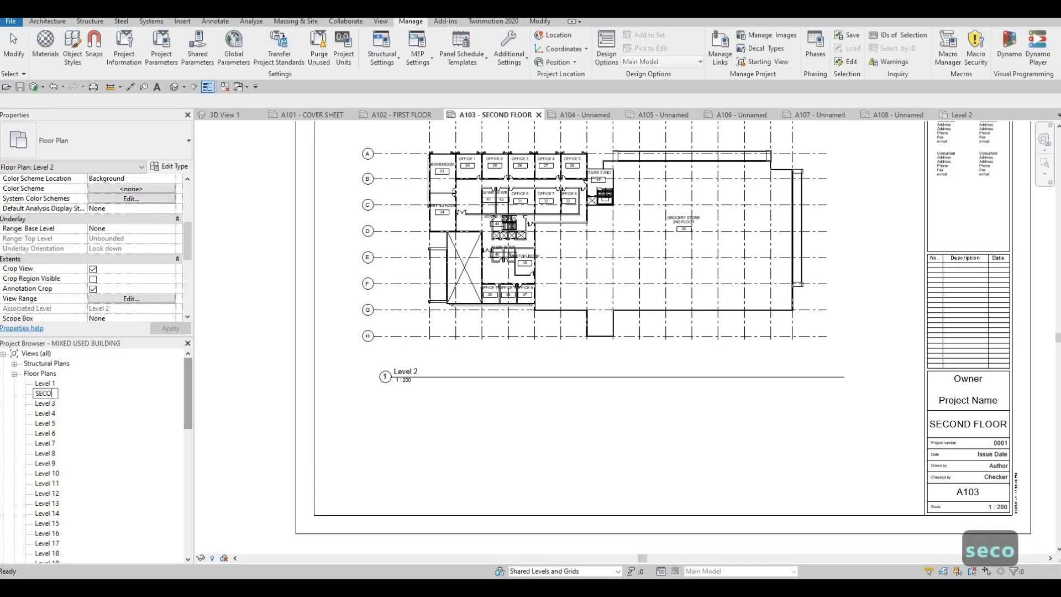
text(ND FLOOR)
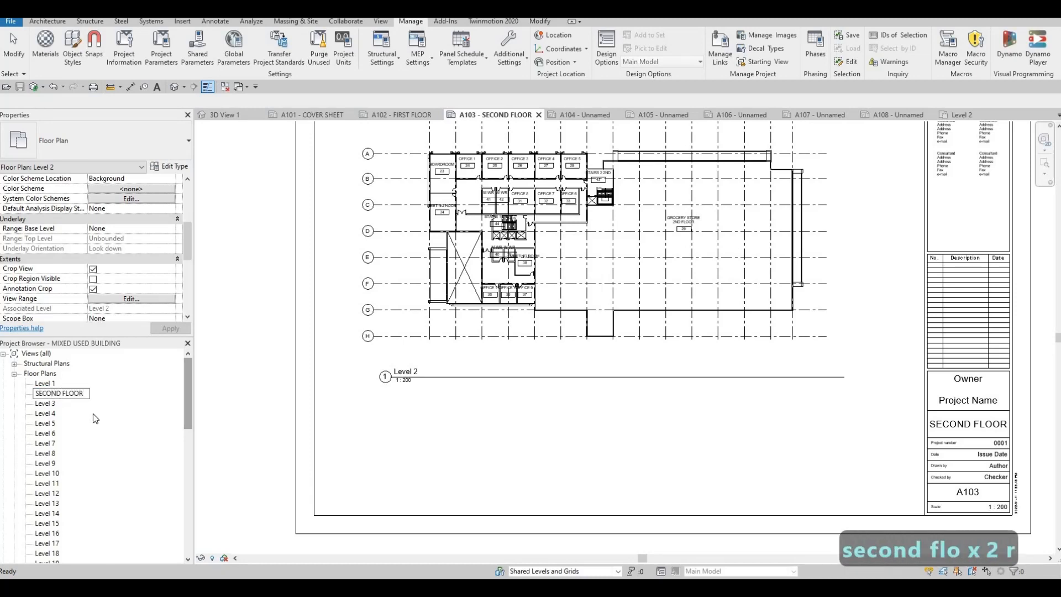
click(243, 408)
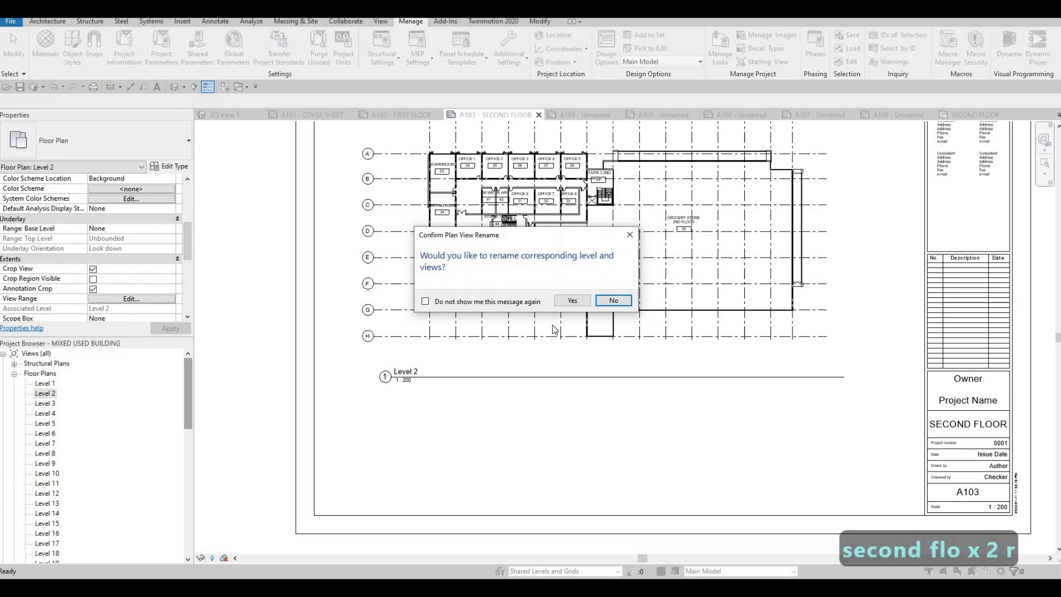
click(573, 301)
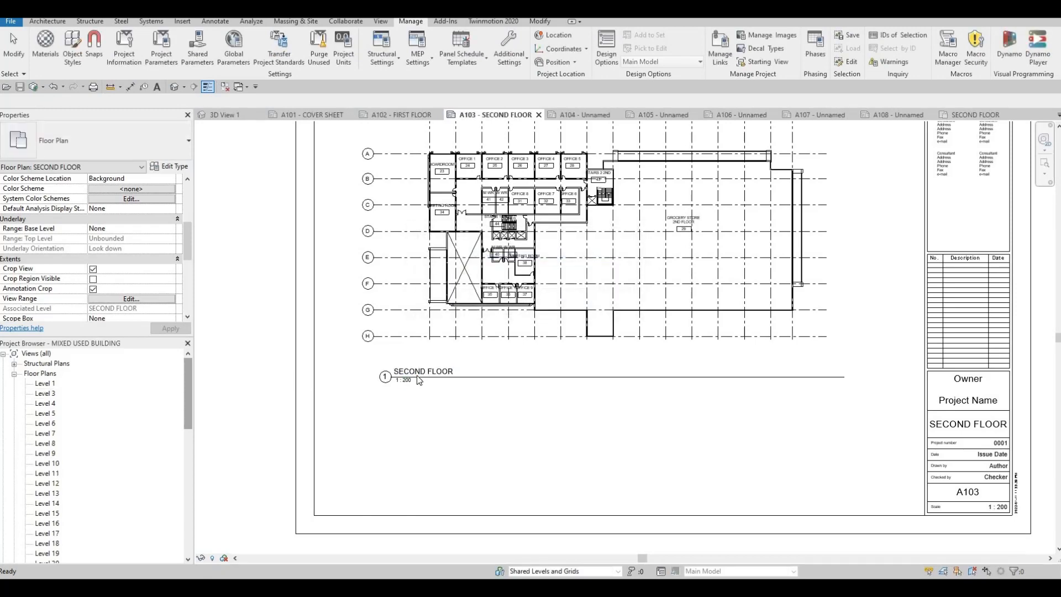
Try to undo the floor plan rename.
scroll(50, 426, down, 6)
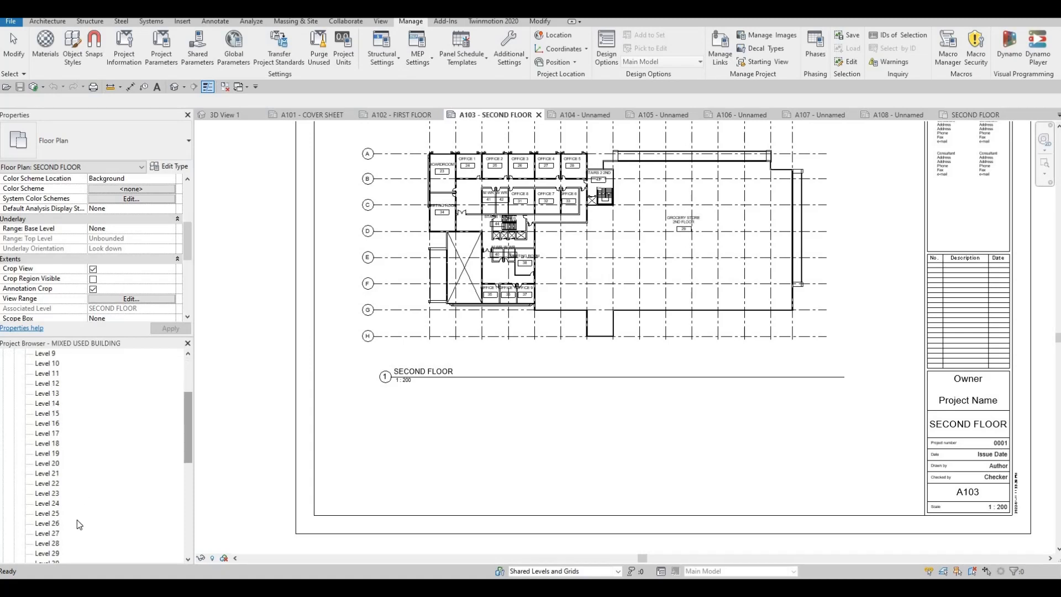
scroll(43, 399, up, 5)
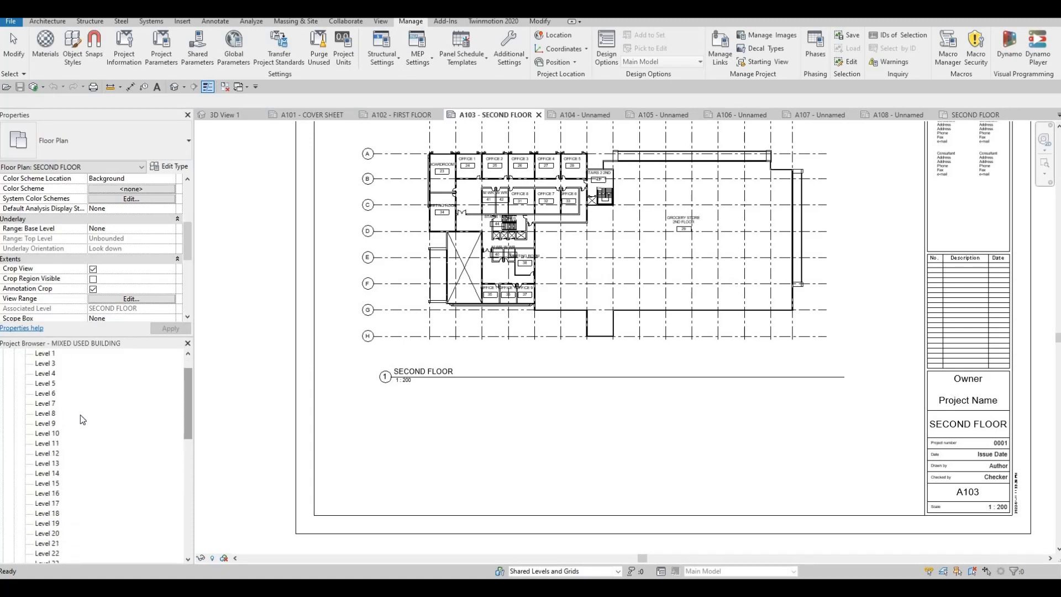
scroll(81, 419, up, 2)
key(ctrl+z)
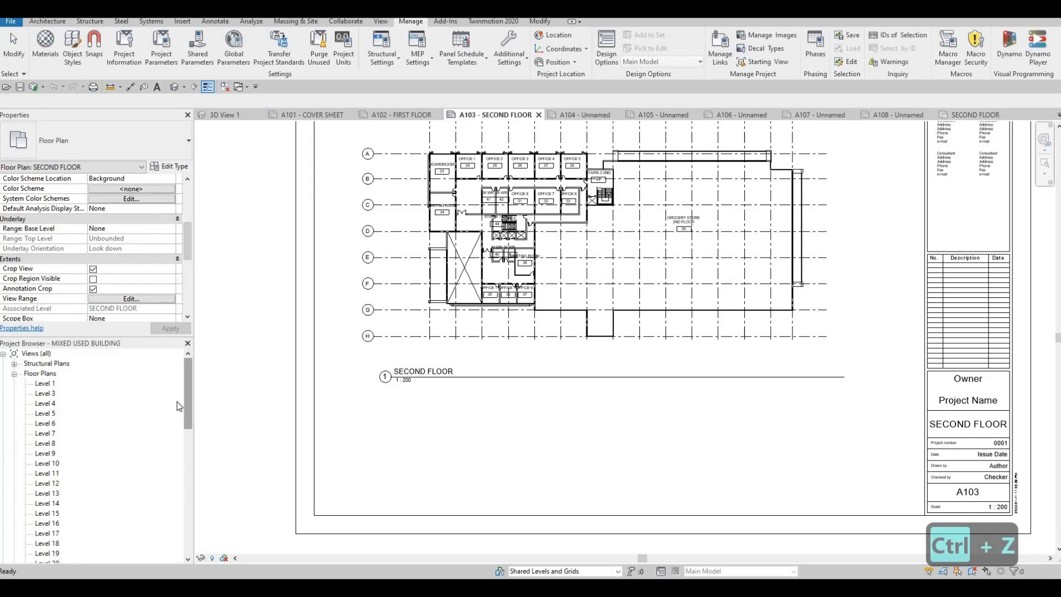
key(ctrl+z)
Rename the SECOND FLOOR floor plan view back to Level 2, including its corresponding level and views.
drag(186, 419, 188, 544)
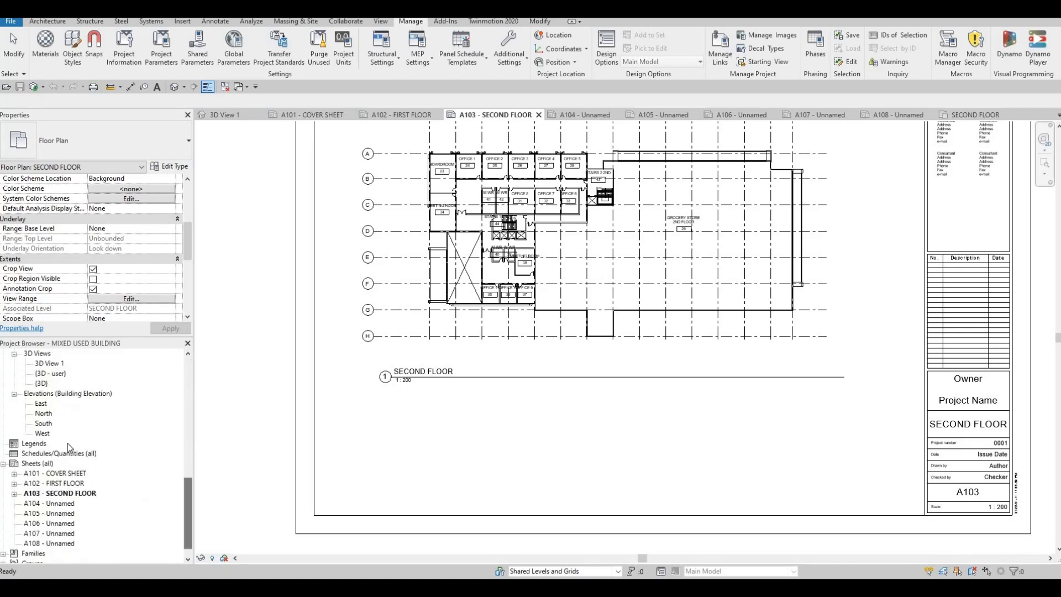
scroll(67, 439, up, 2)
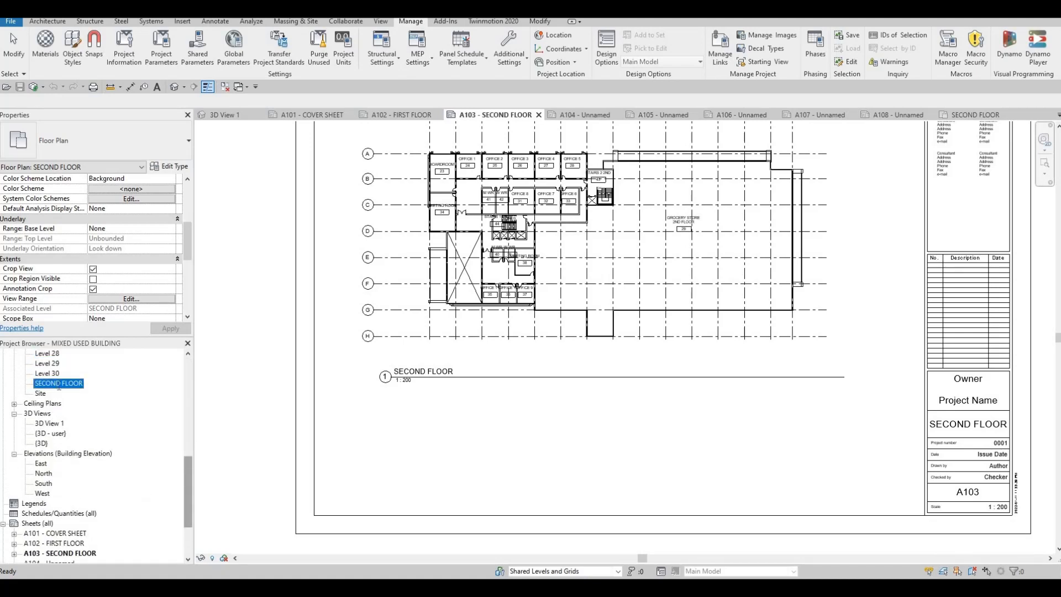
click(59, 384)
text(Lev)
key(BackSpace)
key(BackSpace)
key(BackSpace)
key(BackSpace)
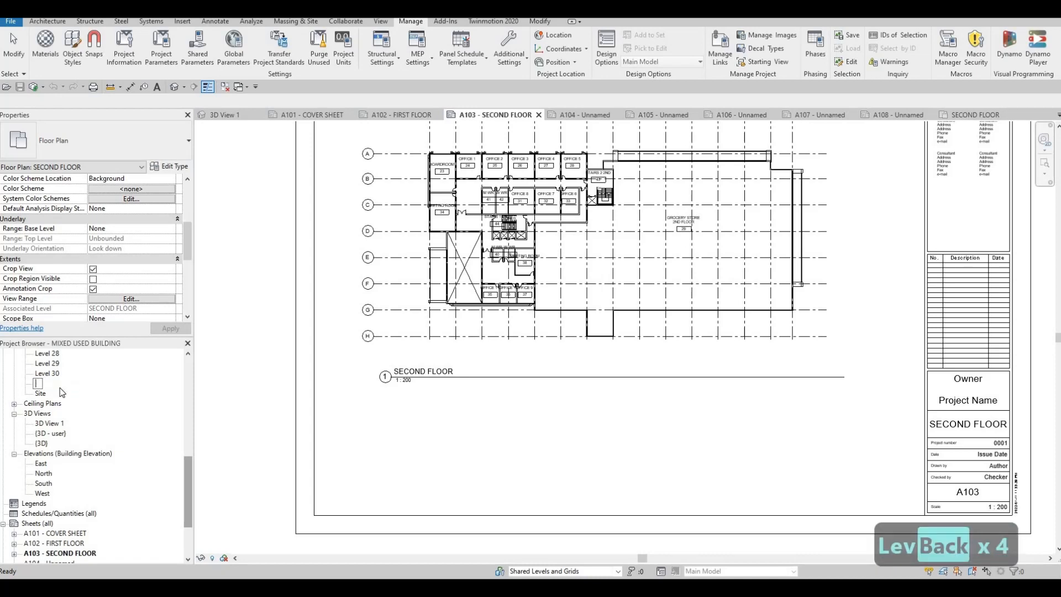
key(Caps_Lock)
key(ctrl+shift+l)
text(evc)
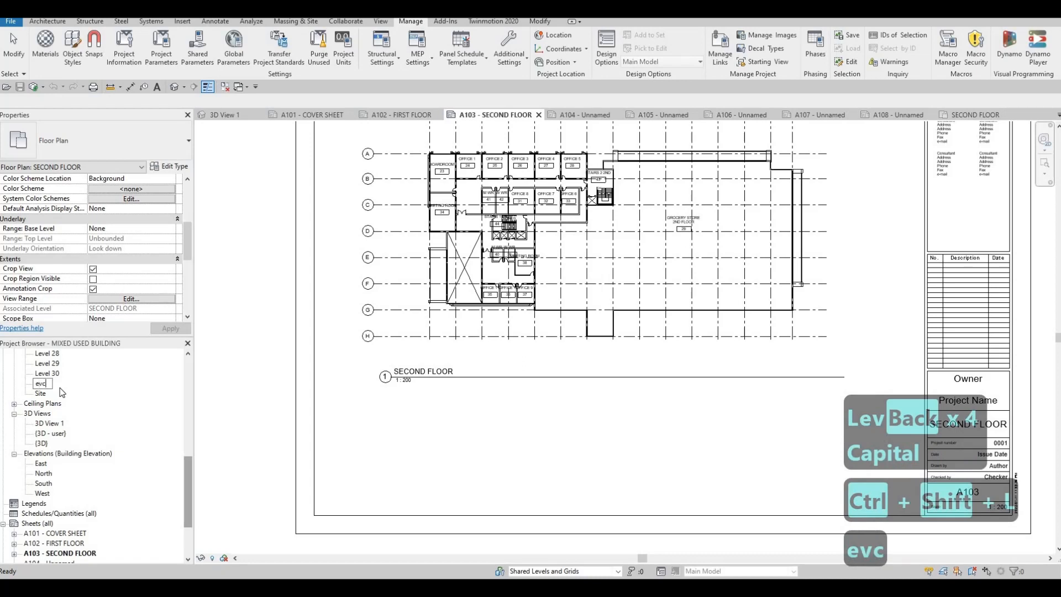
key(BackSpace)
key(BackSpace)
key(BackSpace)
text(L)
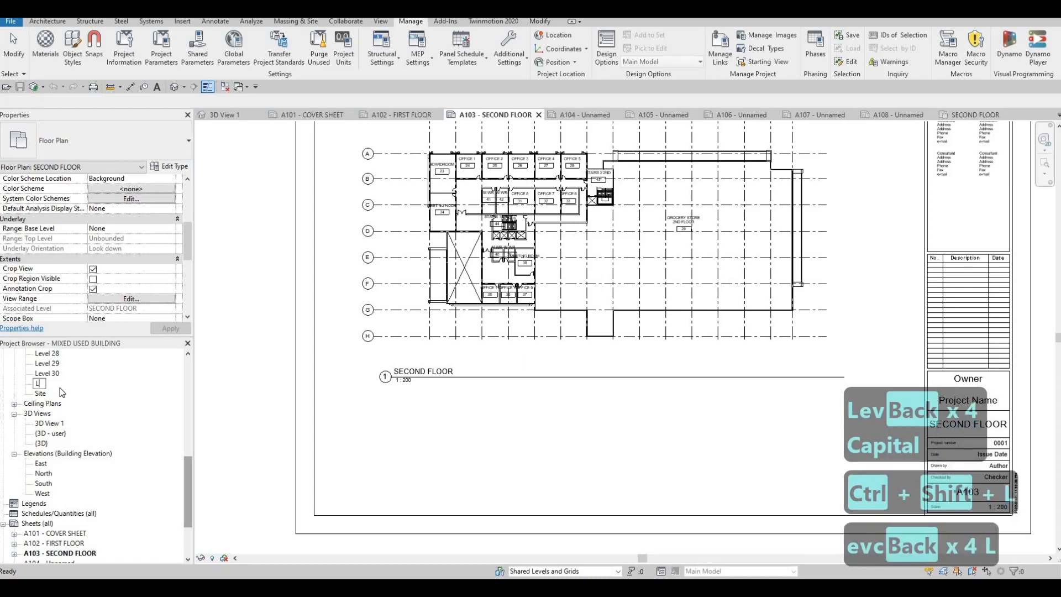
text(evel 2)
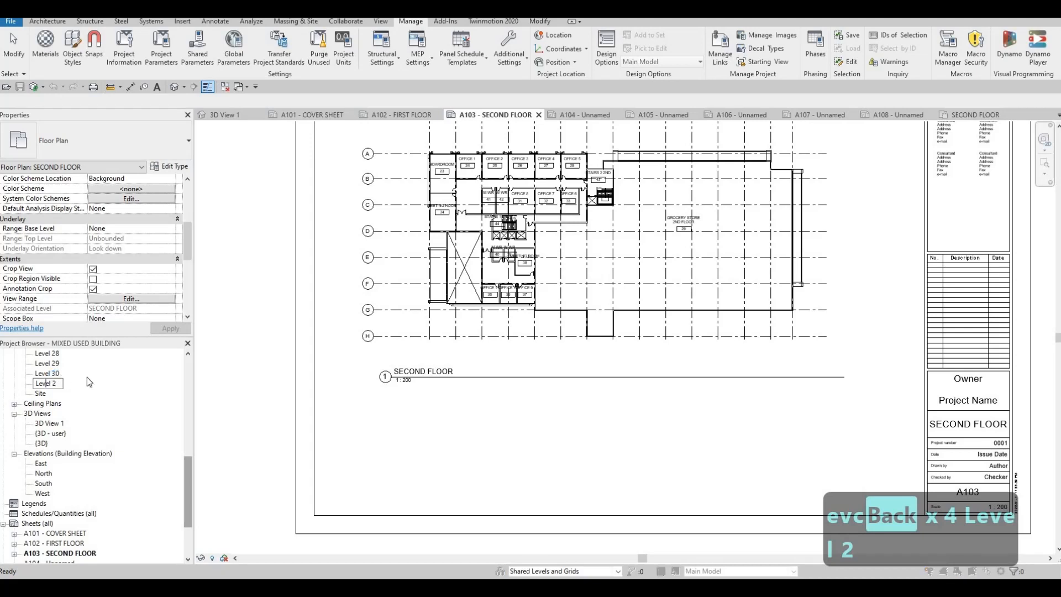
click(87, 377)
click(569, 302)
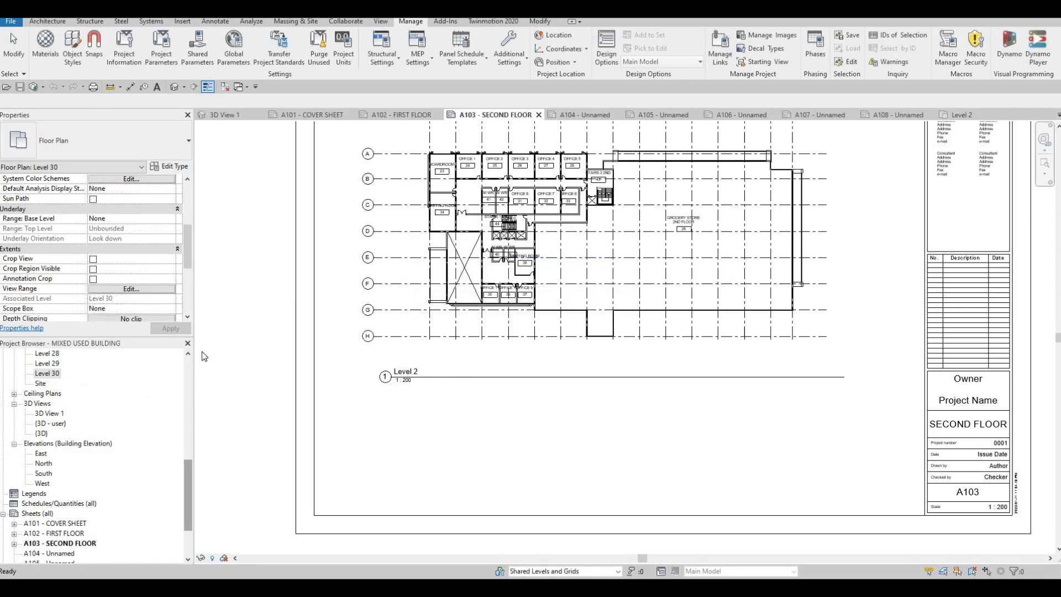
Open sheet A104 from the project browser's sheet list.
drag(189, 468, 184, 356)
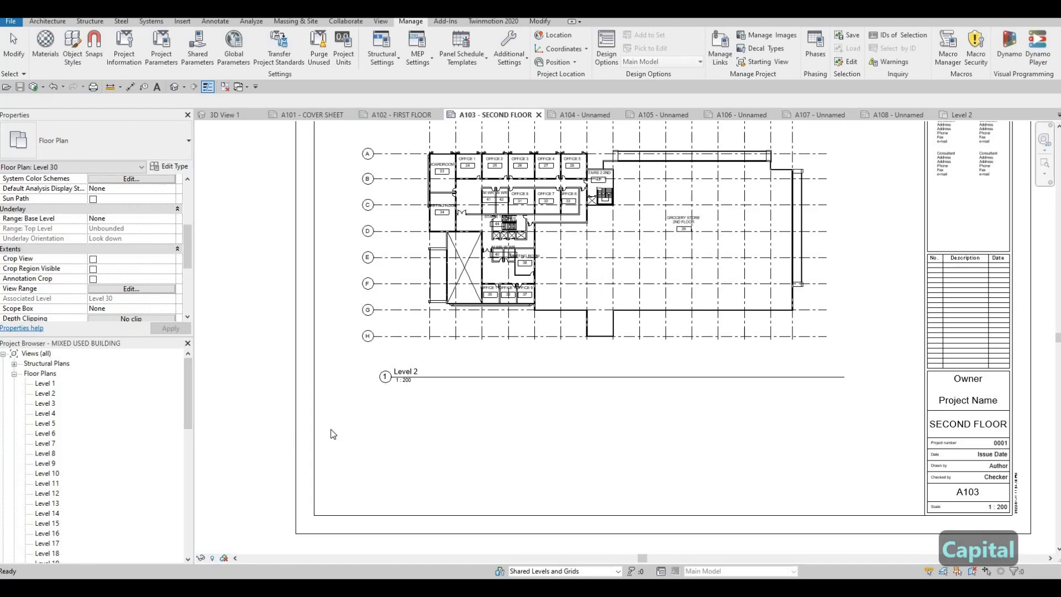
scroll(76, 469, down, 6)
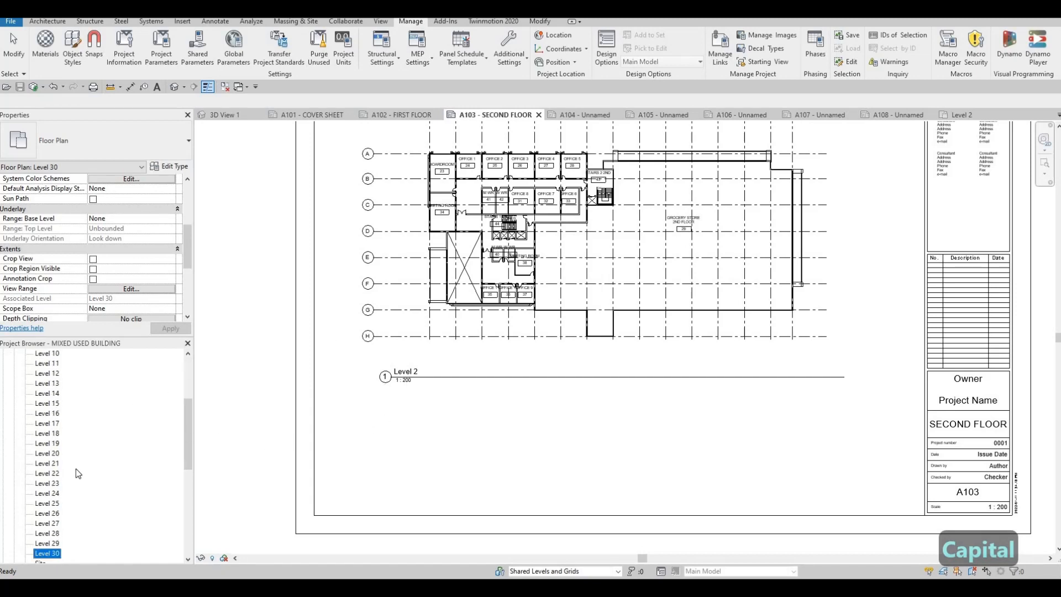
scroll(75, 469, down, 4)
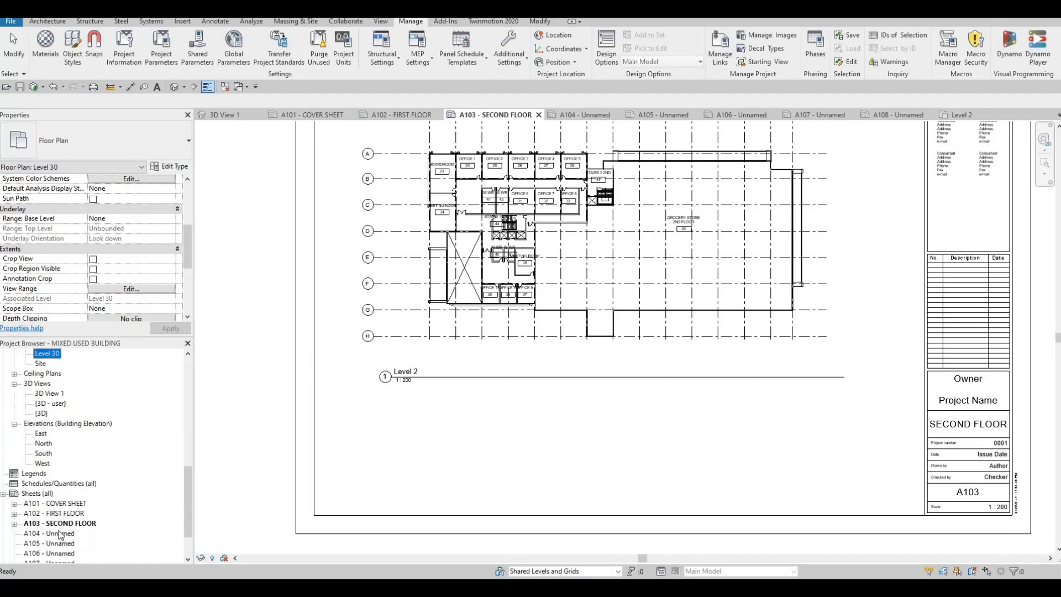
double_click(61, 533)
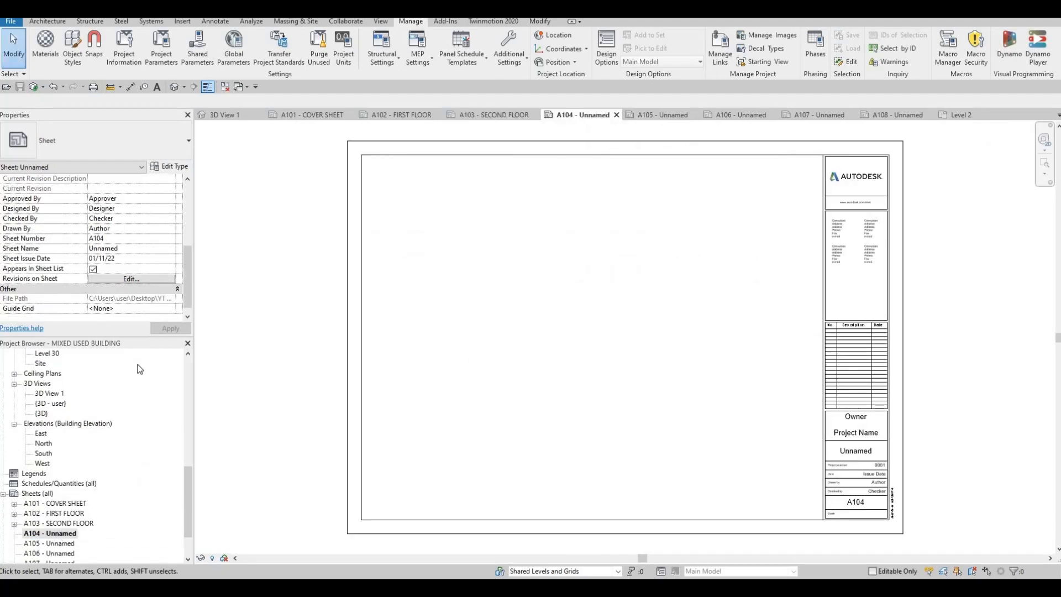
scroll(133, 433, up, 3)
scroll(118, 439, up, 4)
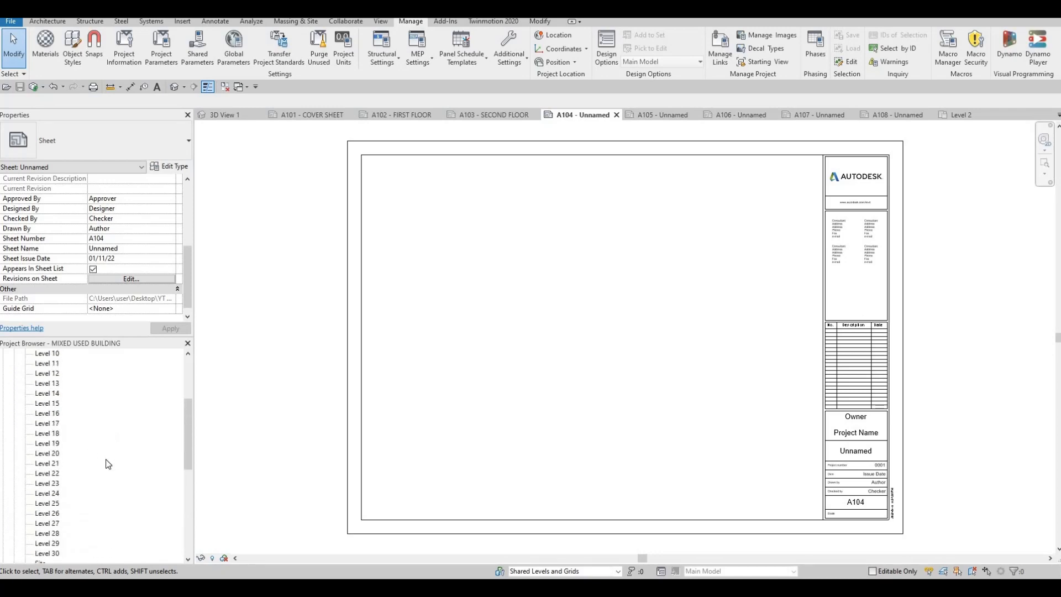
scroll(166, 453, down, 4)
scroll(82, 503, down, 3)
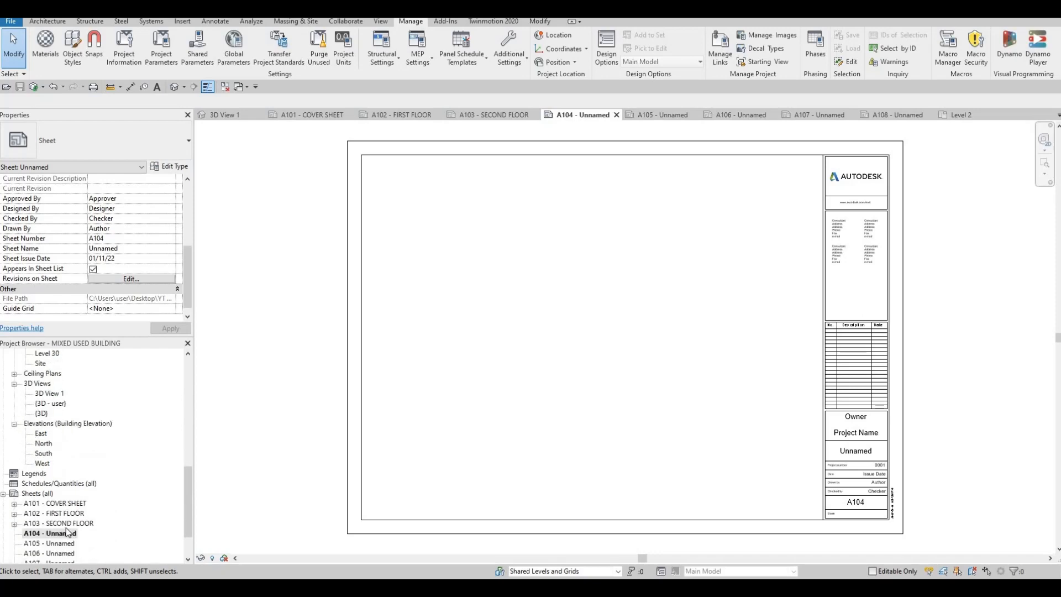
scroll(69, 517, down, 1)
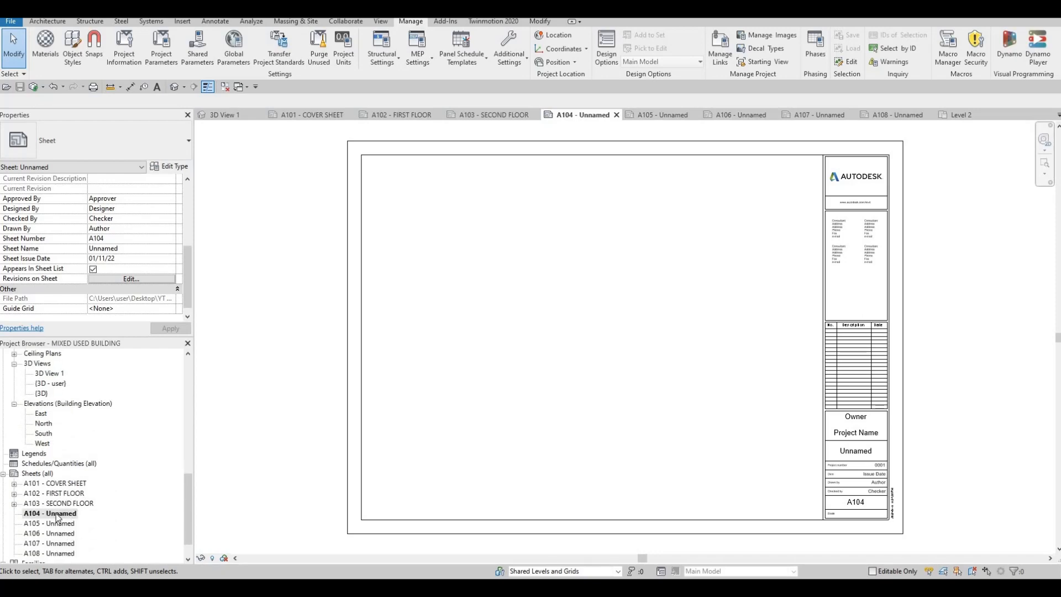
Set sheet A104's name in the titleblock to TYPICAL FLOOR PLAN.
click(855, 454)
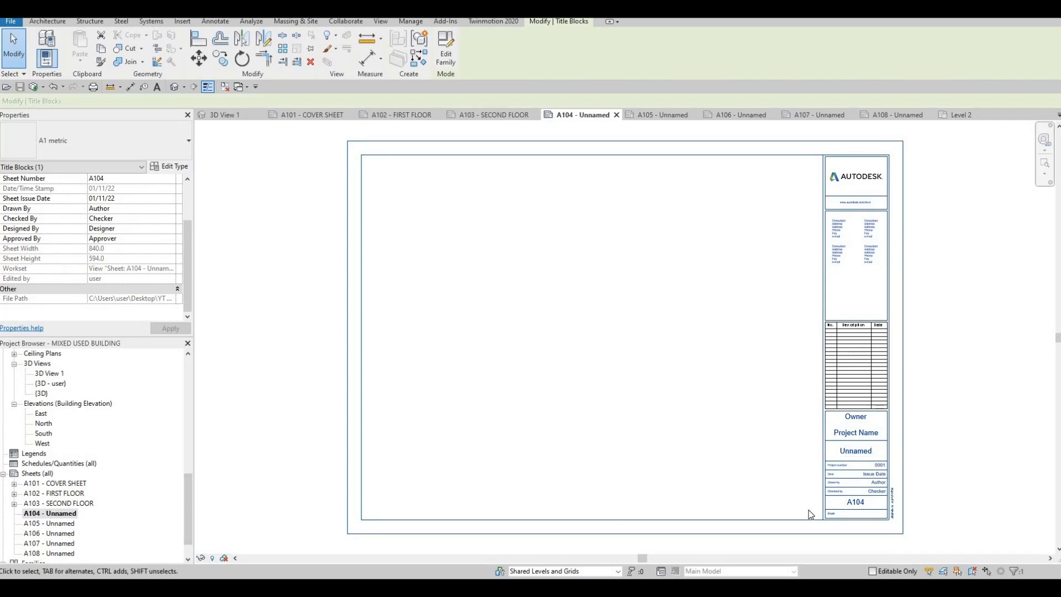
click(862, 452)
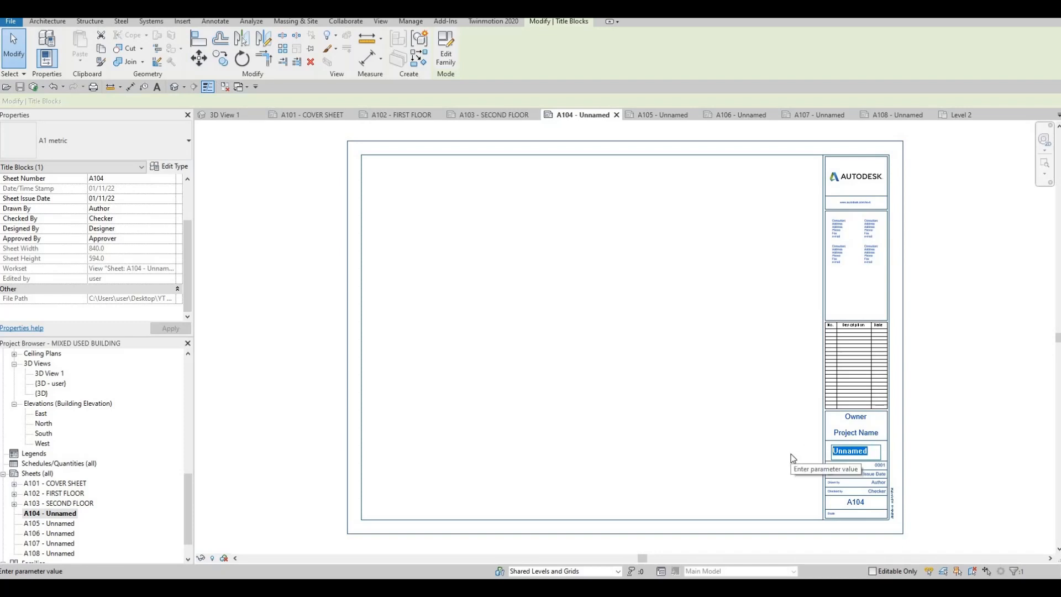
text(TYPI)
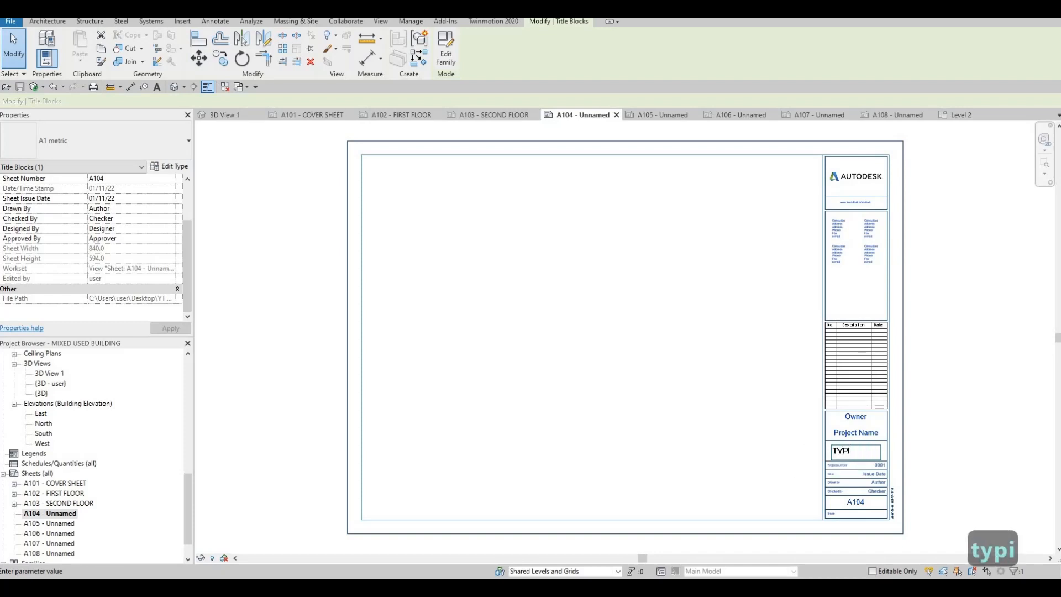
text(CAL FLOOR PLAN)
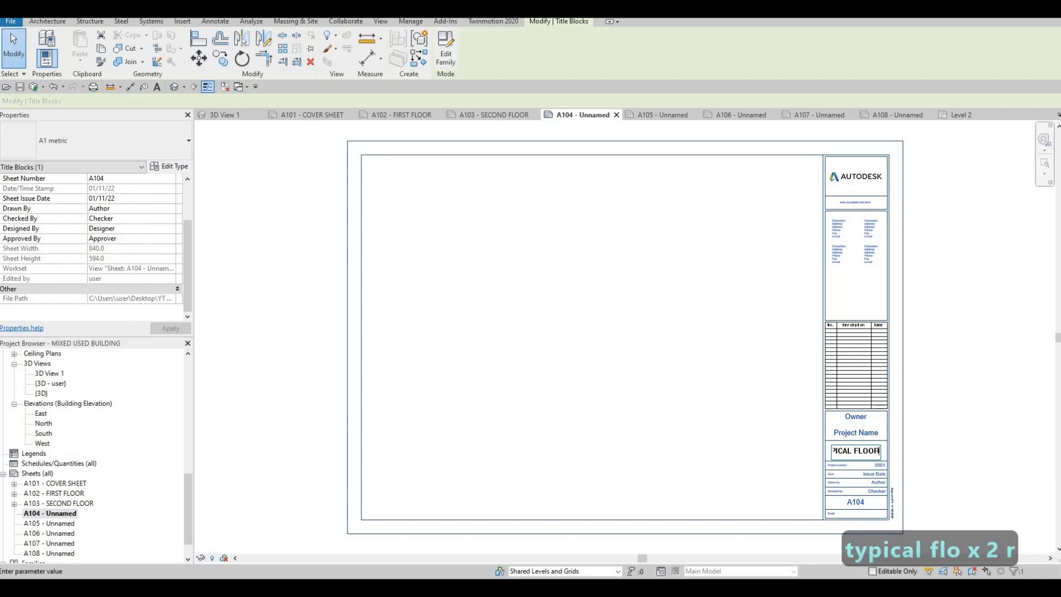
click(665, 417)
Open the Level 3 floor plan view.
scroll(109, 476, up, 8)
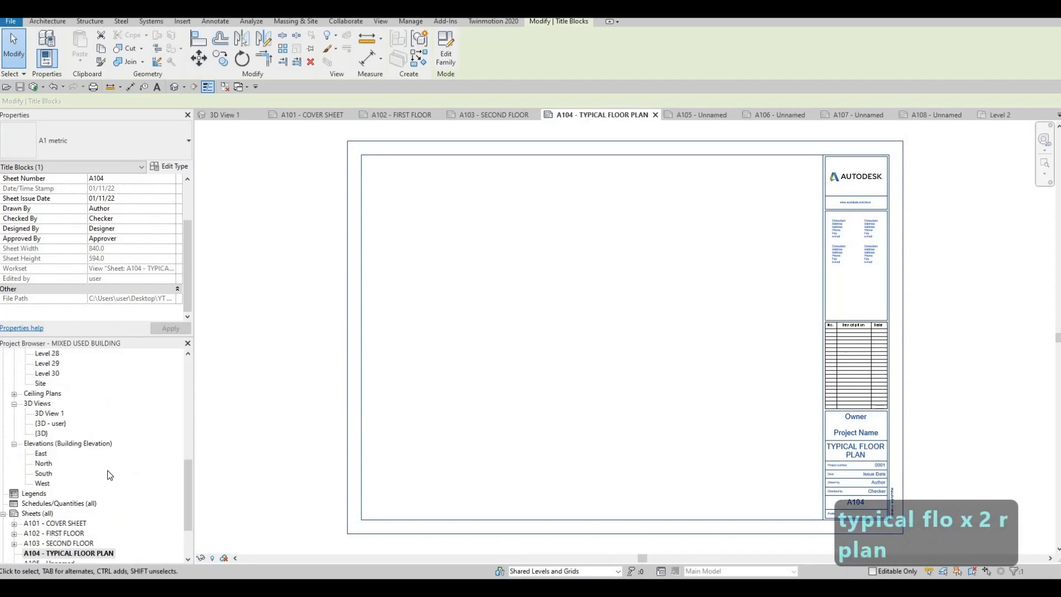
scroll(106, 455, up, 3)
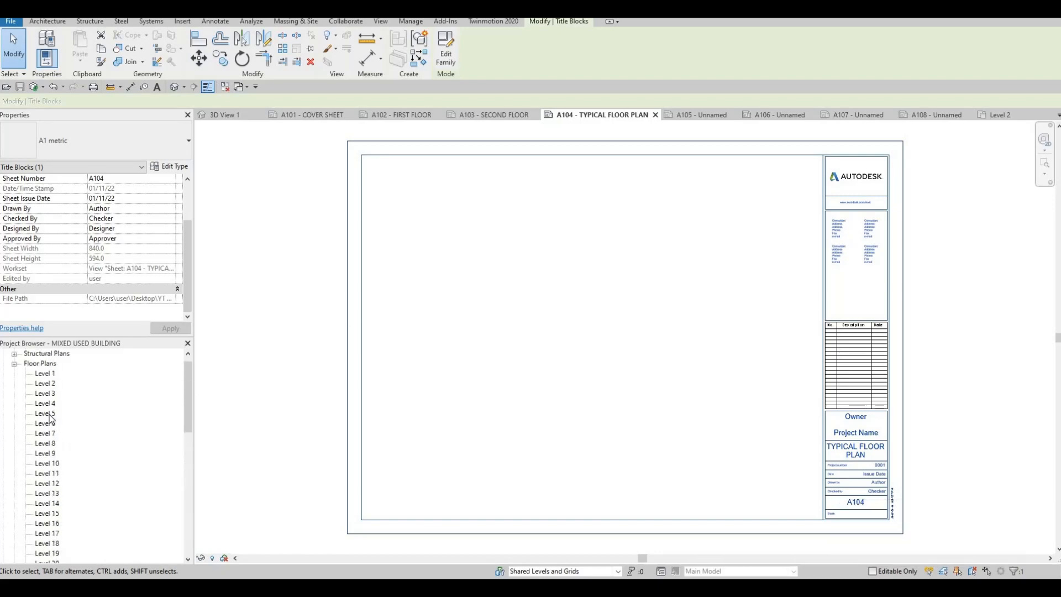
click(47, 404)
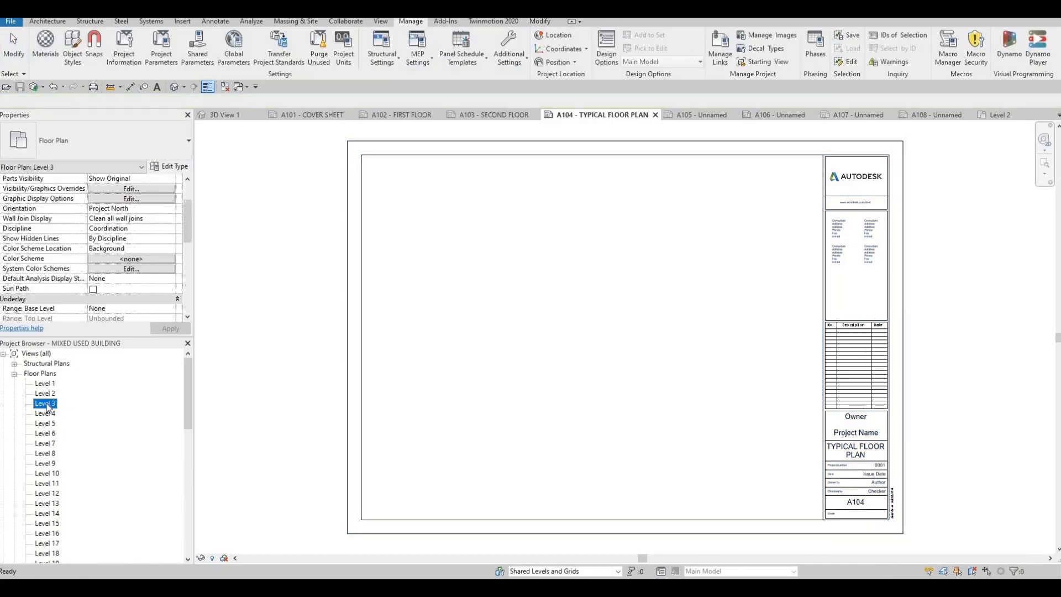
key(Return)
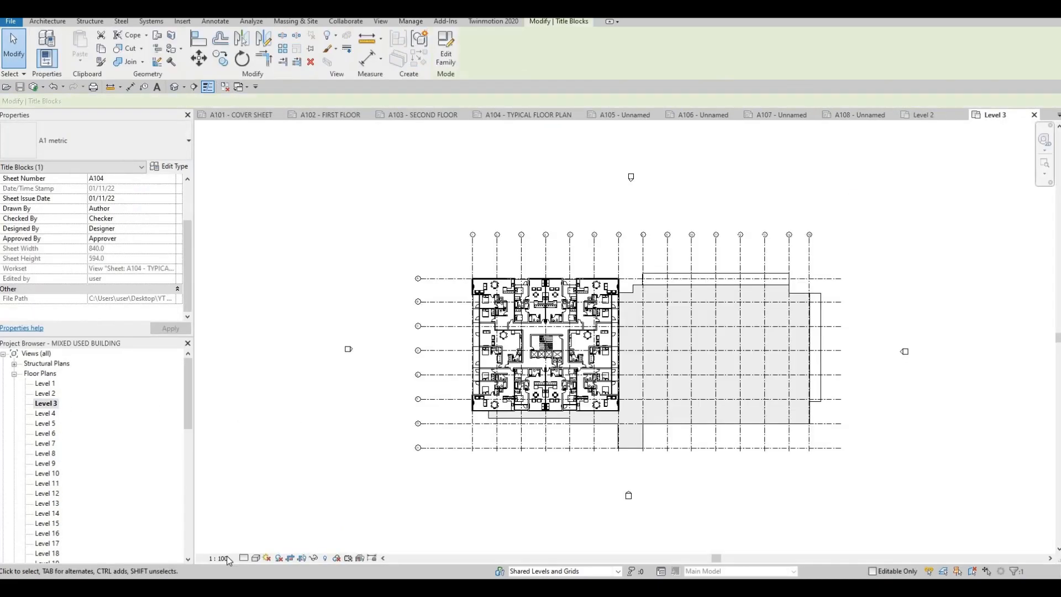
Set the Level 3 floor plan view scale to 1 : 200.
click(218, 558)
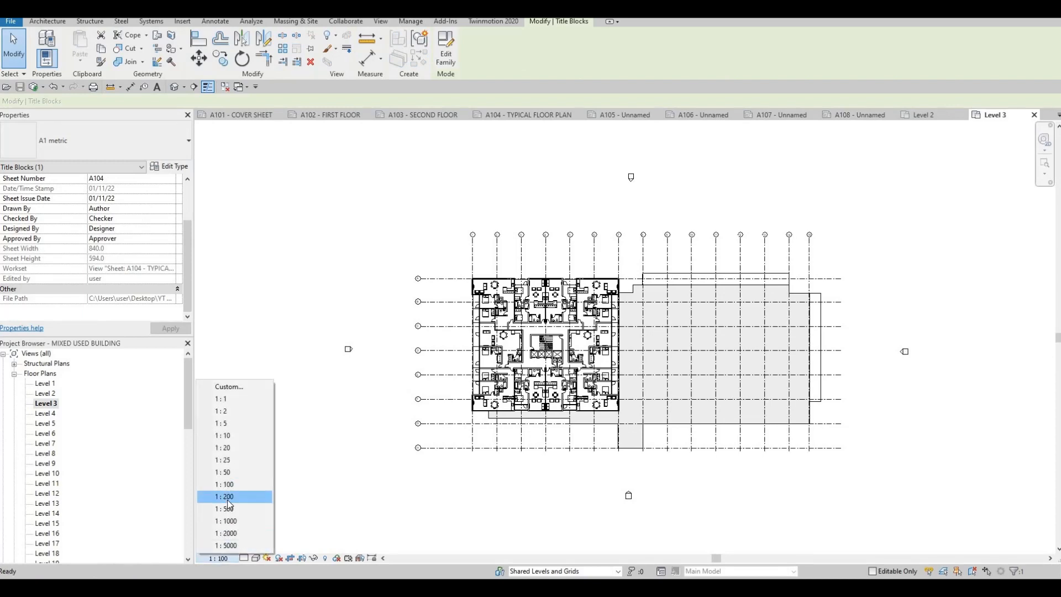
click(235, 496)
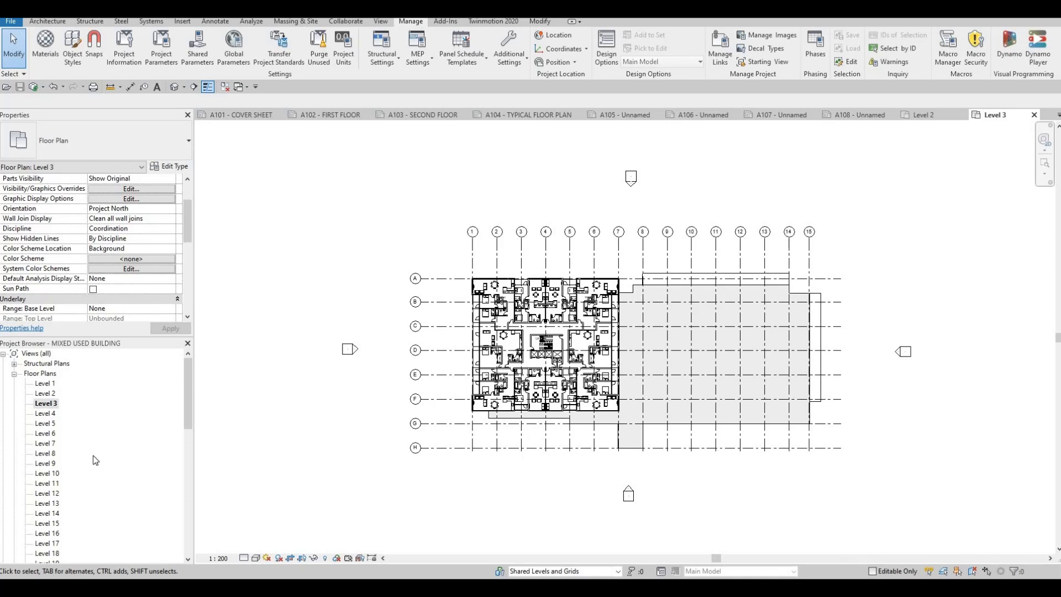
Place the Level 3 floor plan view onto sheet A104 inside the titleblock.
click(542, 114)
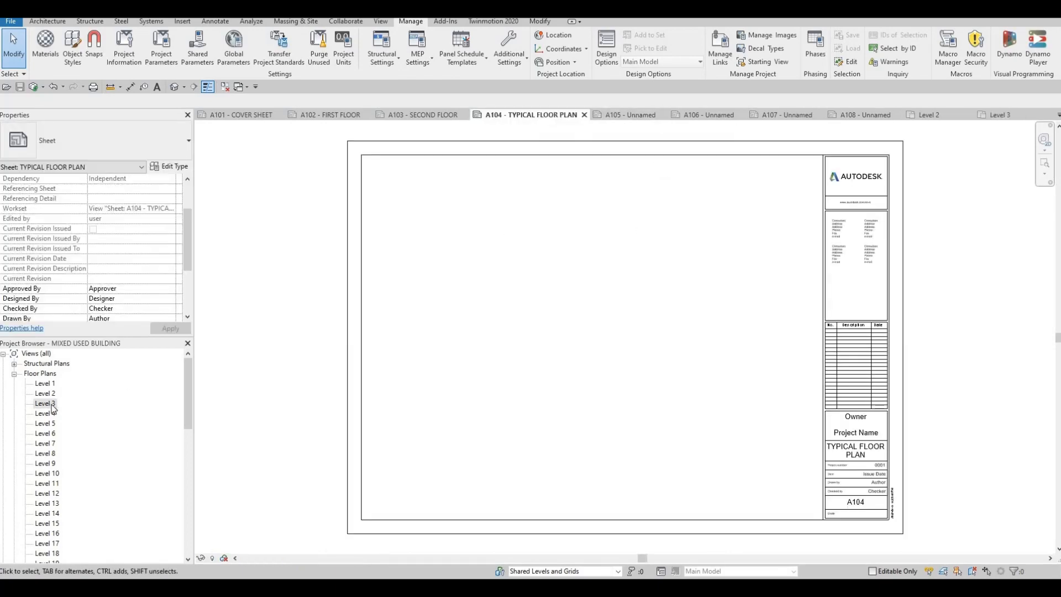
mouse_move(619, 331)
mouse_down()
mouse_move(630, 337)
mouse_move(615, 333)
mouse_up()
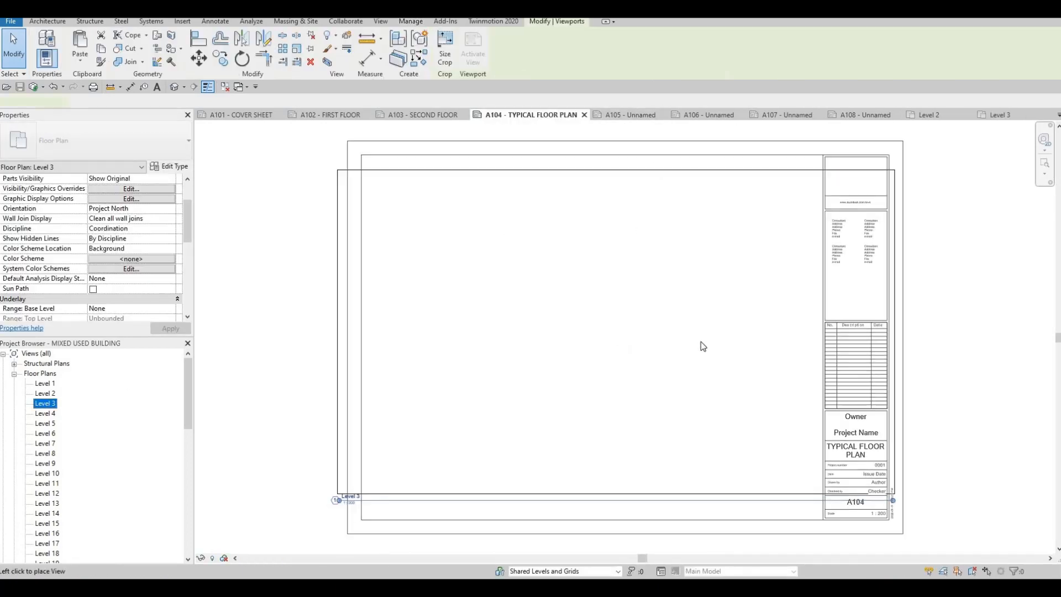
click(666, 347)
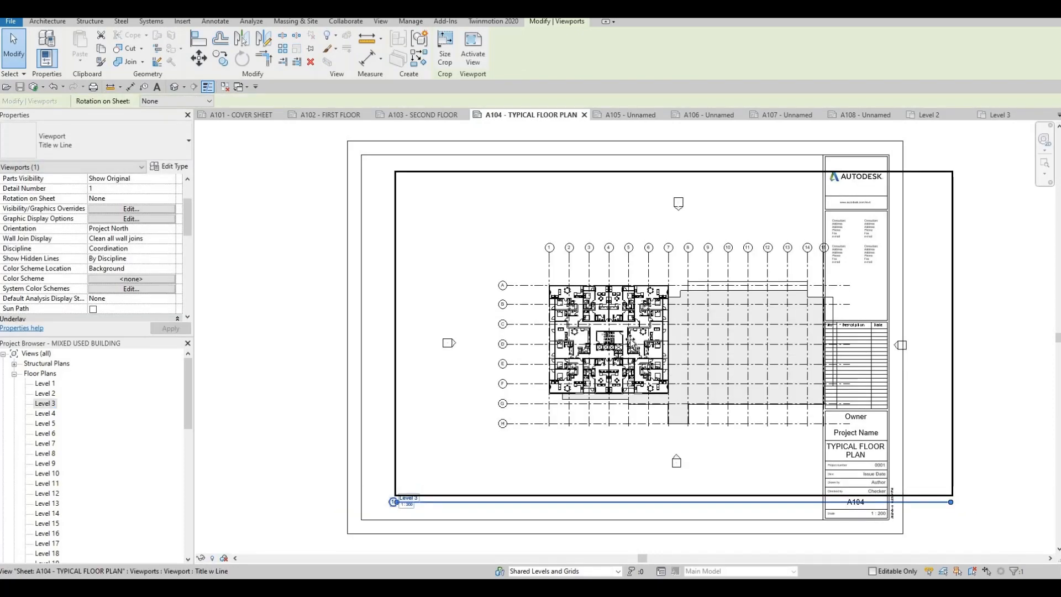
drag(629, 334, 591, 323)
key(Escape)
key(Escape)
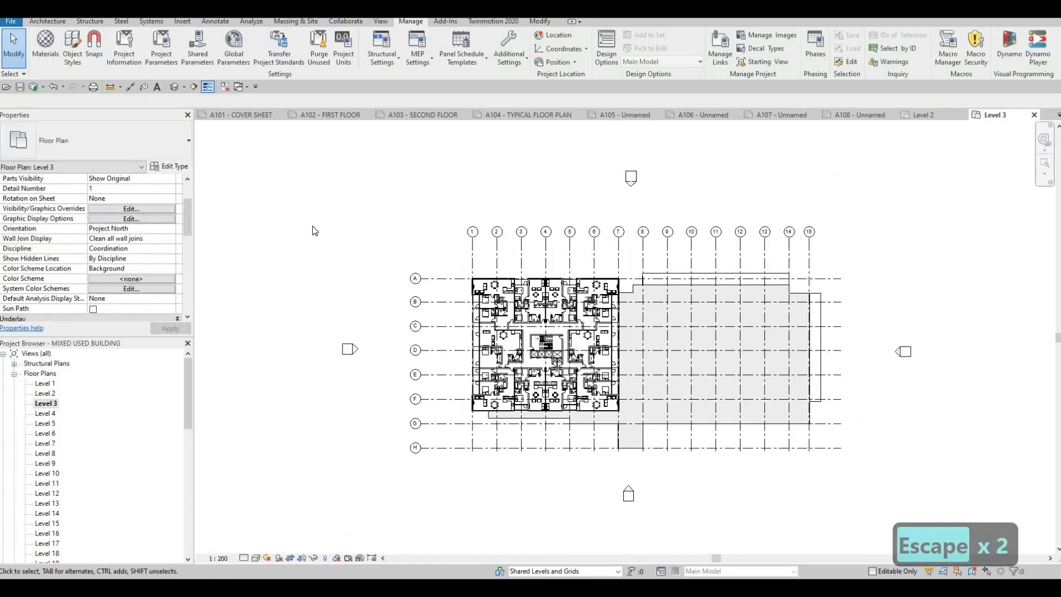
Show the Level 3 crop region, tighten its boundaries around the plan and grids, then hide the crop region.
scroll(91, 267, down, 3)
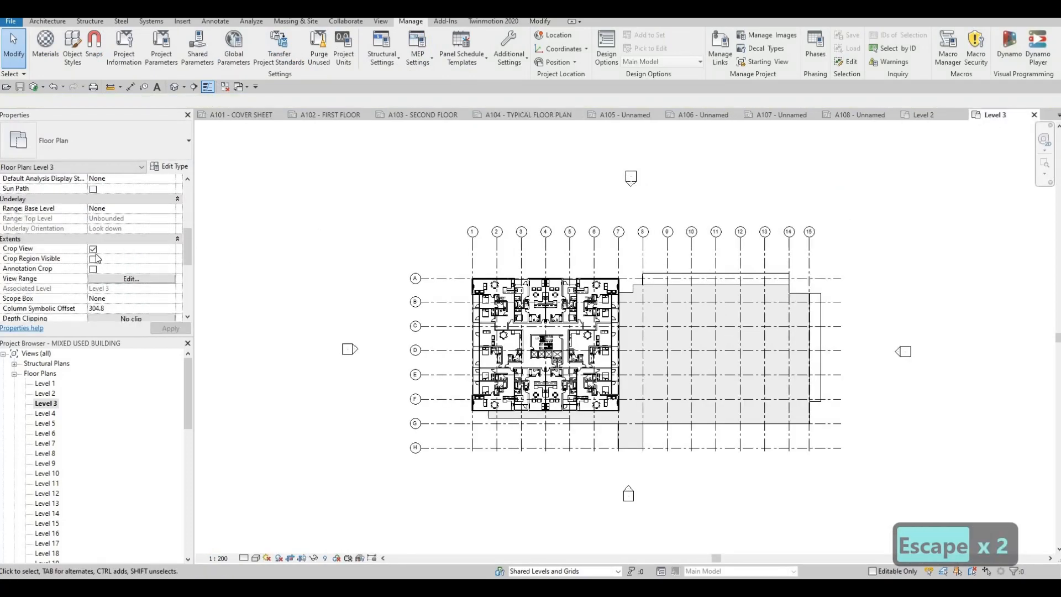
click(93, 210)
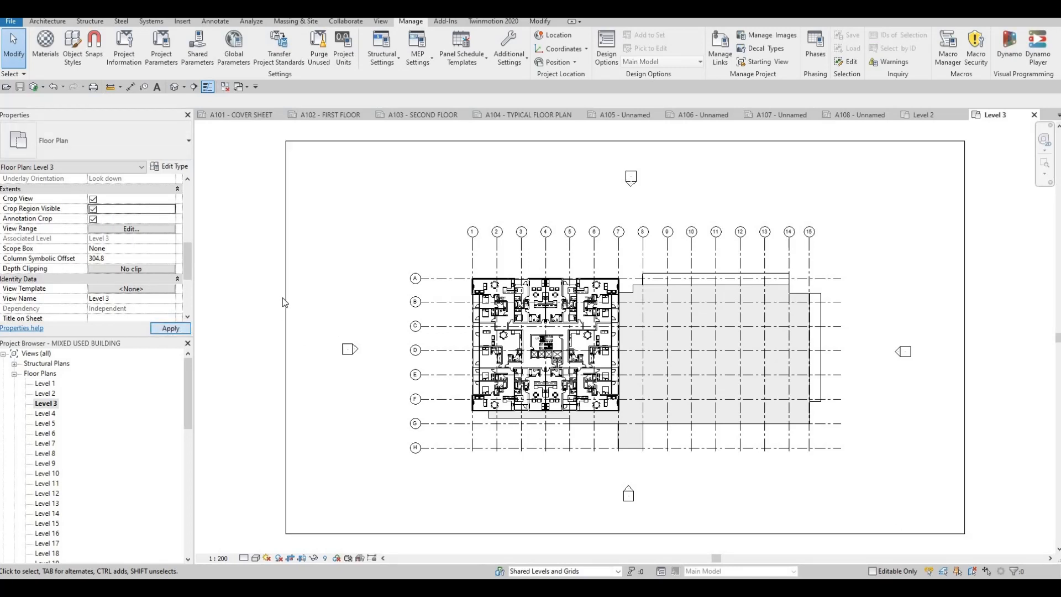
click(285, 332)
drag(286, 337, 378, 335)
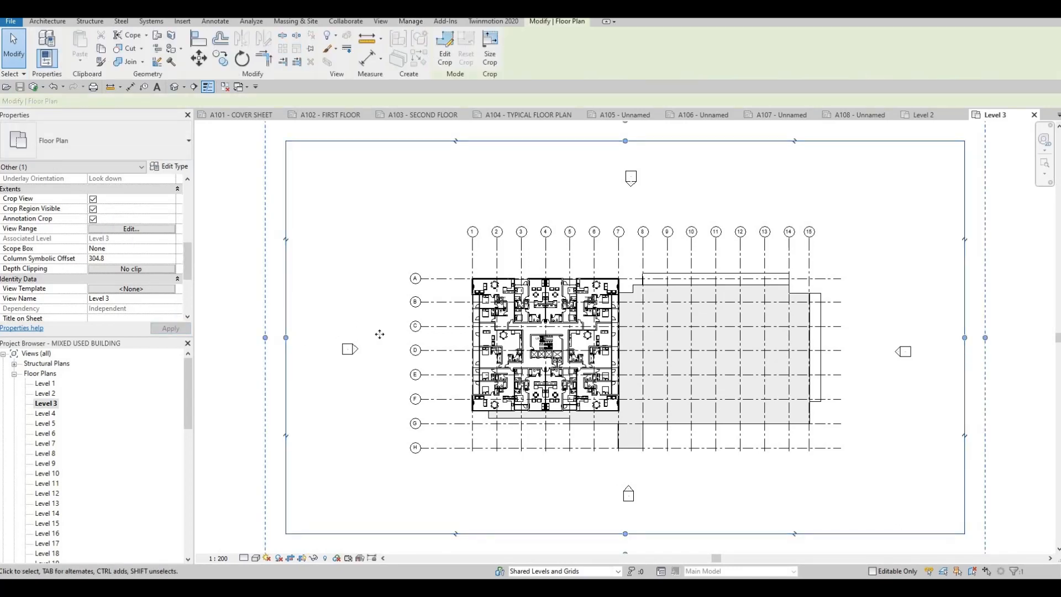
drag(964, 337, 861, 338)
drag(619, 141, 619, 191)
drag(615, 540, 620, 483)
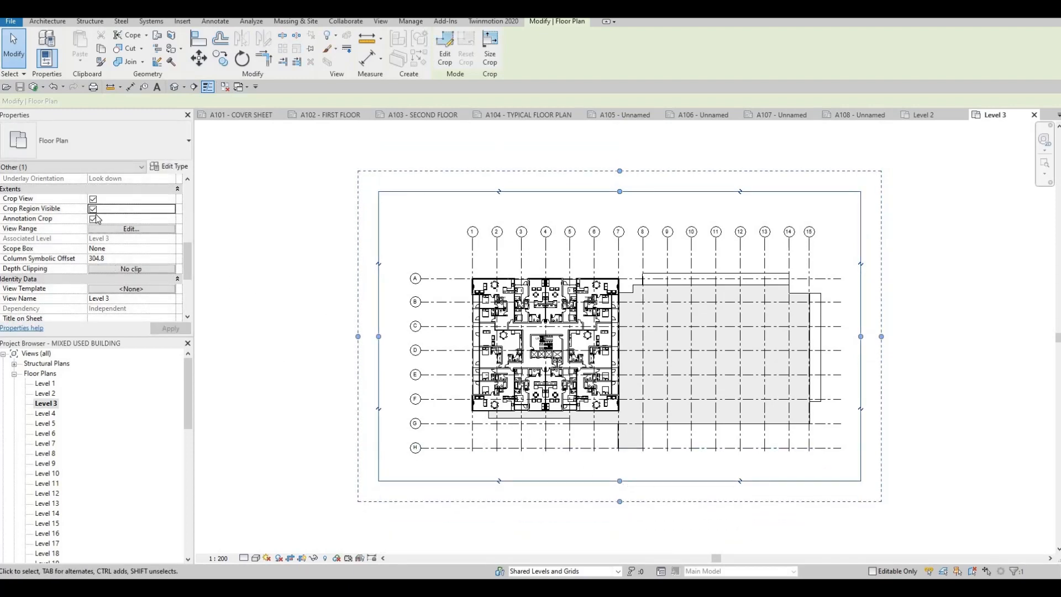
click(92, 209)
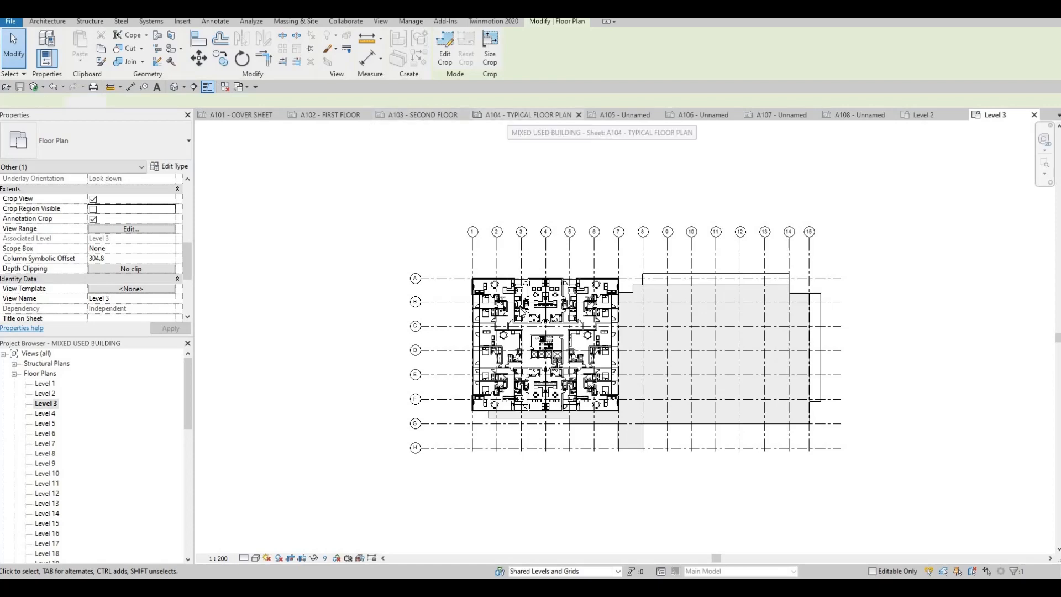
Nudge the Level 3 viewport leftward on sheet A104.
click(509, 116)
middle_drag(605, 351, 575, 337)
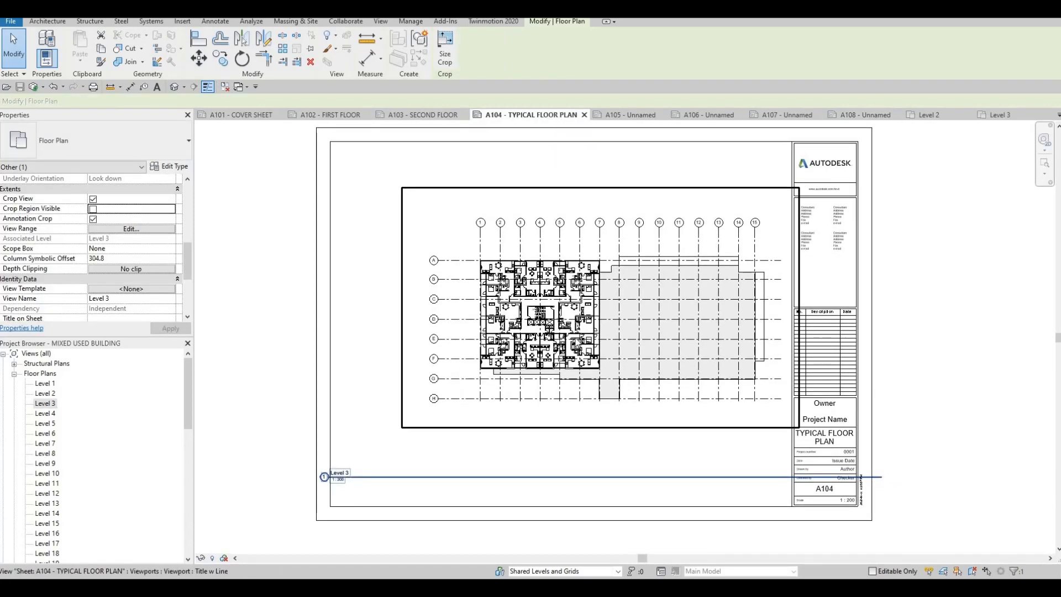
key(Left)
key(Left)
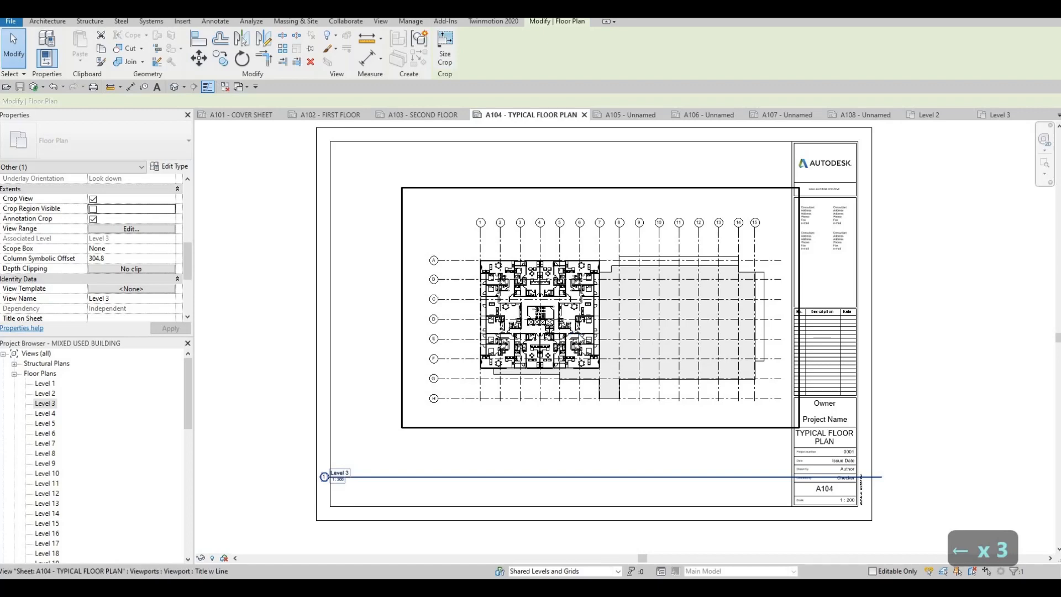
key(Escape)
click(612, 292)
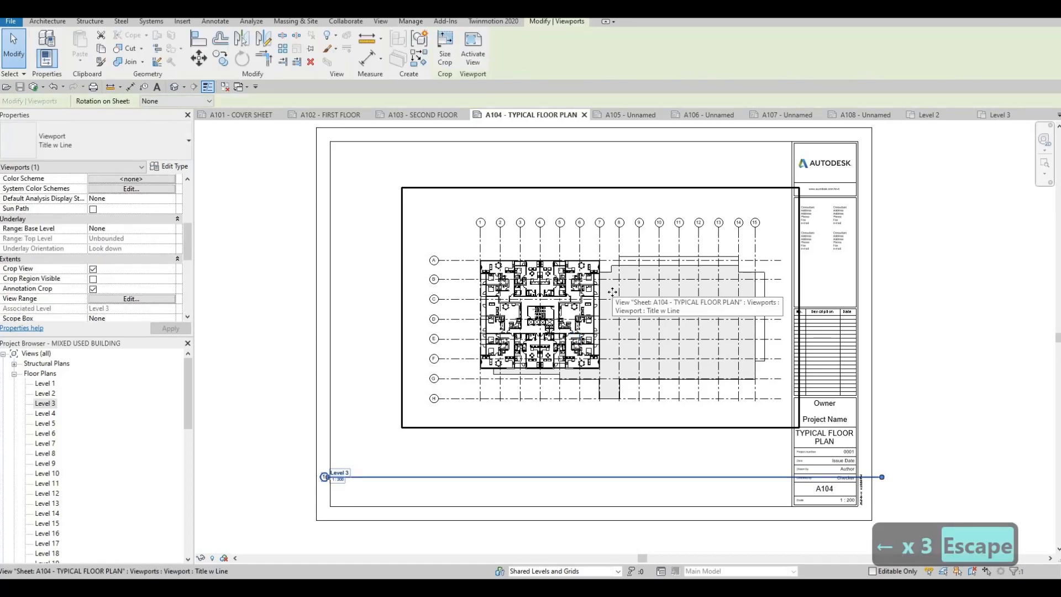
key(Left)
key(Left)
key(Left)
key(Left)
key(Left)
key(Left)
key(Left)
key(Left)
key(Left)
key(Left)
key(Left)
key(Left)
key(Left)
key(Left)
key(Left)
key(Left)
key(Left)
key(Left)
key(Left)
key(Left)
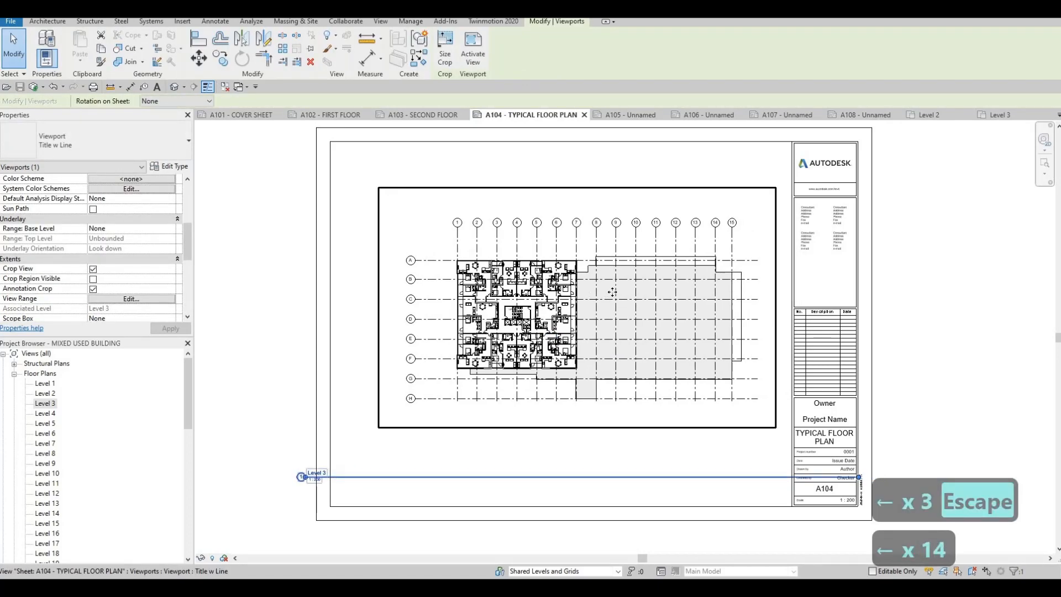
key(Escape)
key(Escape)
key(Escape)
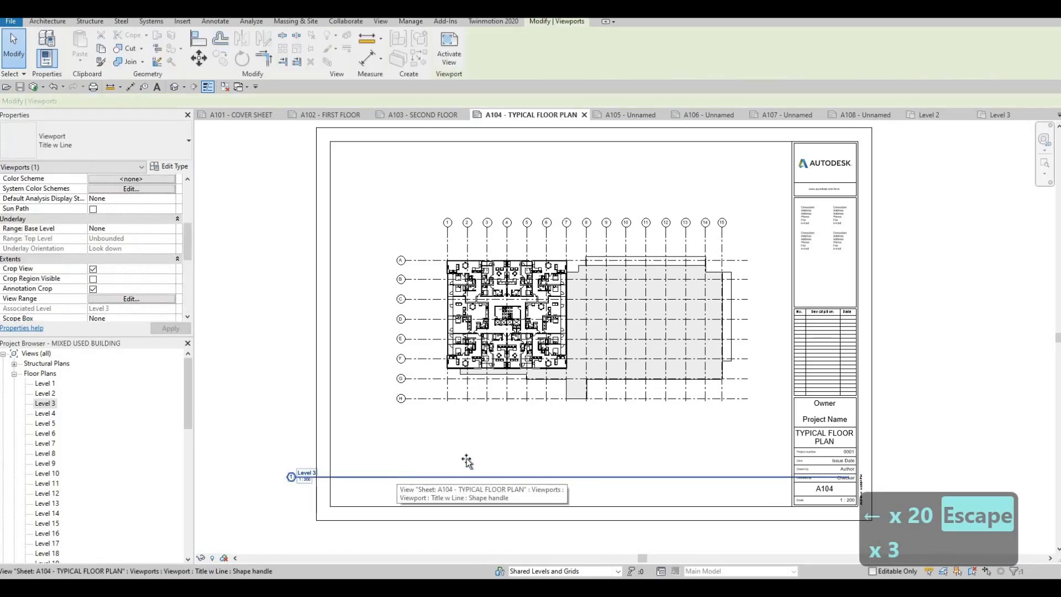
Move the Level 3 viewport title up closer to the plan and shorten its title line.
drag(466, 459, 484, 447)
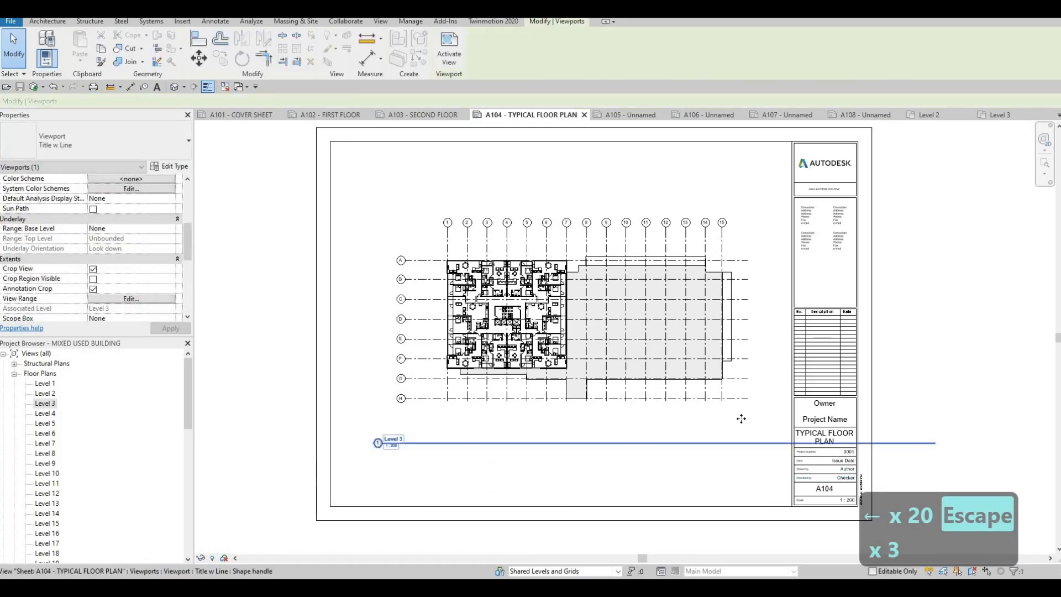
key(Escape)
click(932, 441)
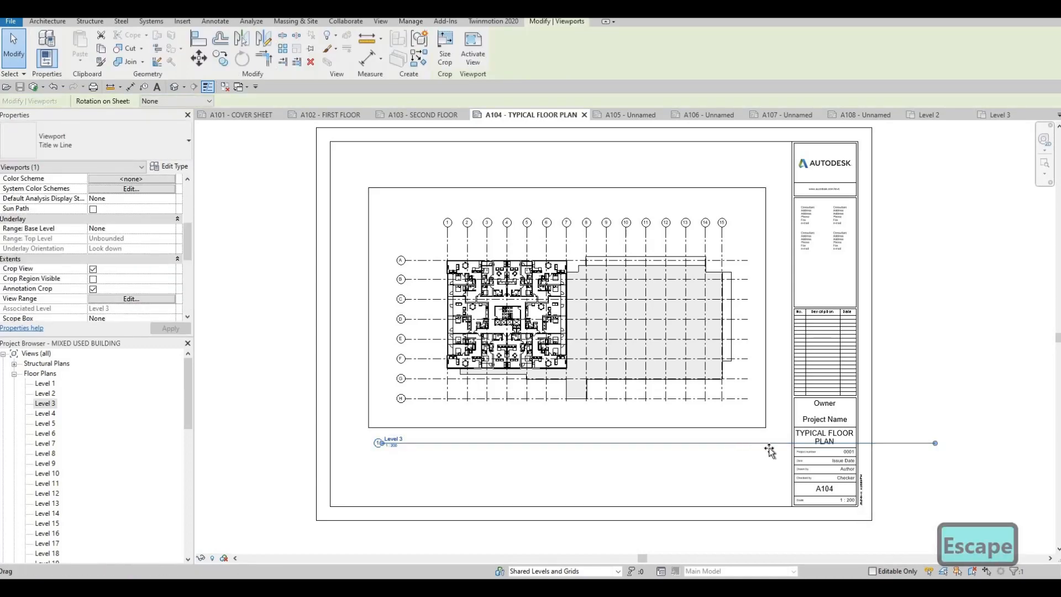
drag(770, 450, 755, 449)
key(Escape)
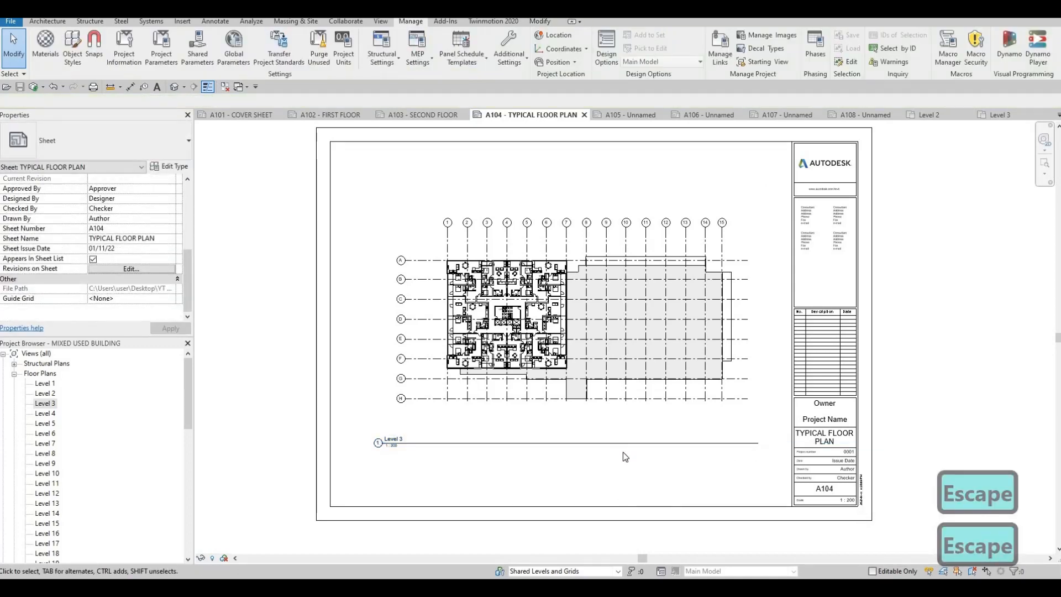
Shift the Level 3 viewport slightly up and left on sheet A104.
scroll(623, 453, down, 2)
click(559, 335)
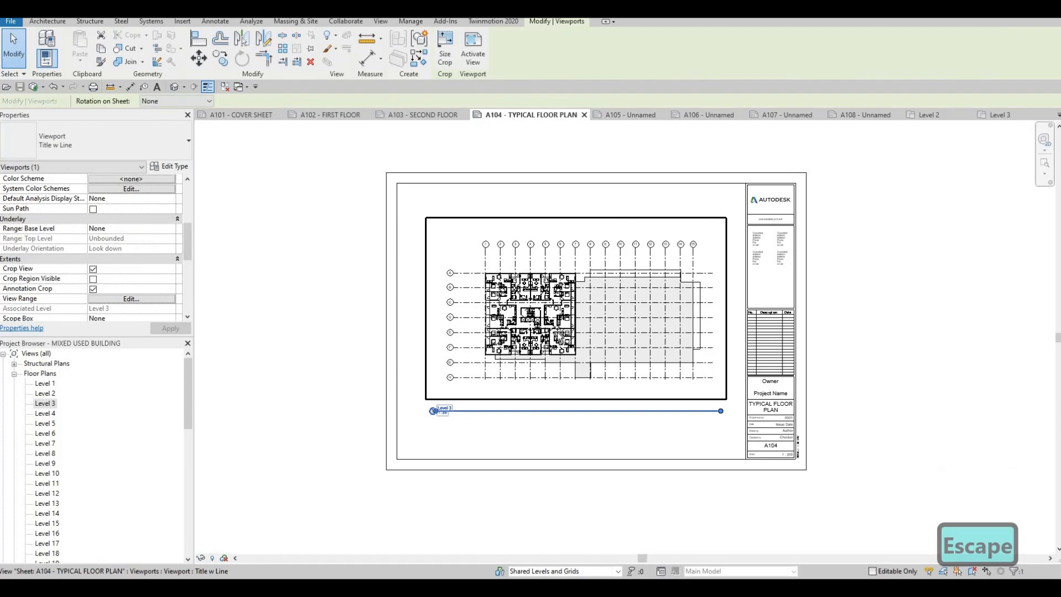
drag(557, 330, 538, 319)
key(Escape)
key(Escape)
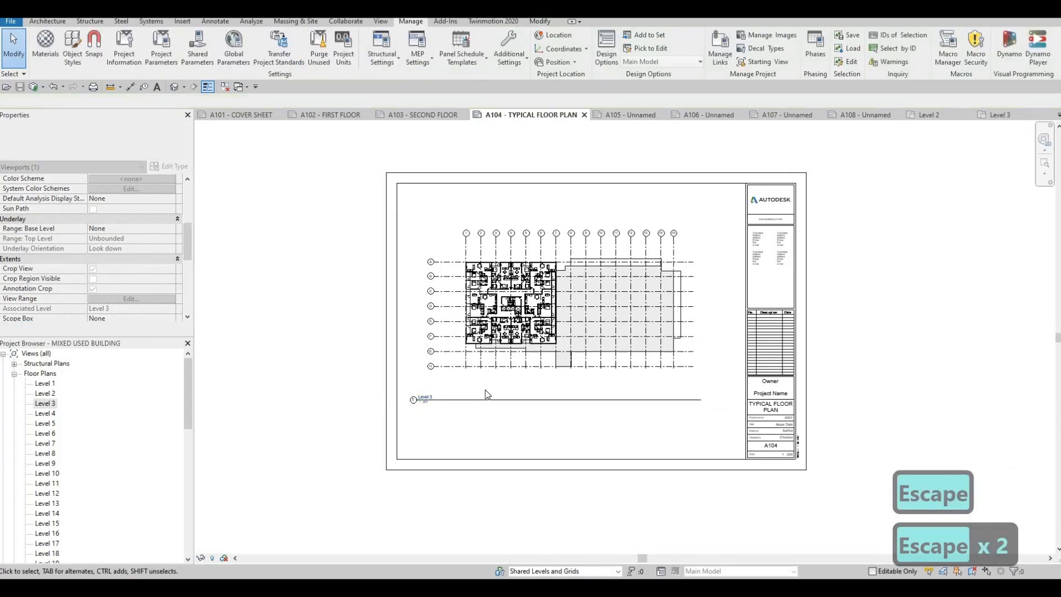
Reposition the Level 1 viewport slightly up and left on sheet A102.
click(324, 115)
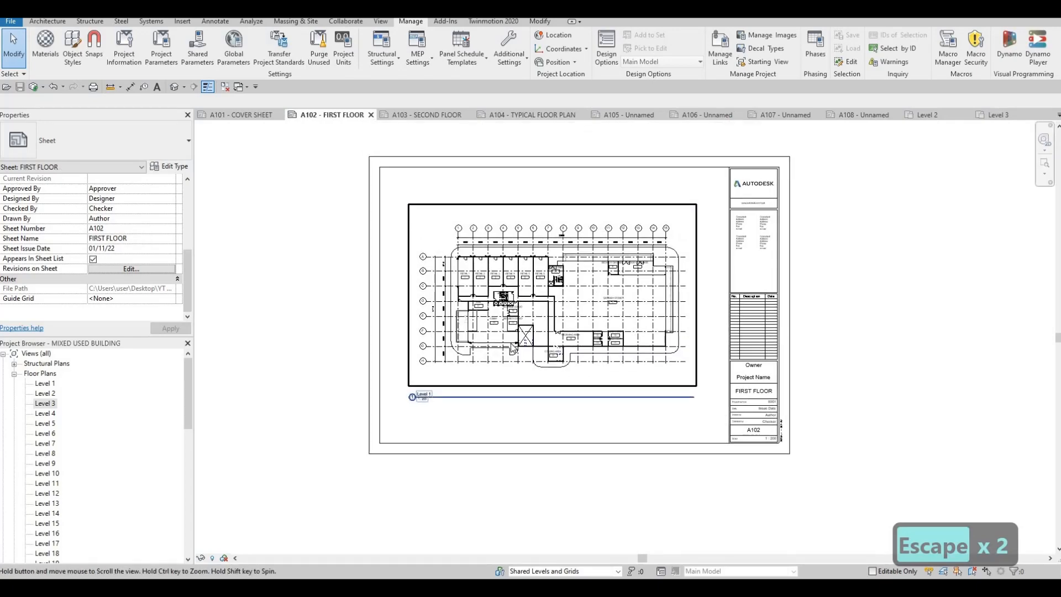
click(509, 316)
drag(509, 316, 499, 309)
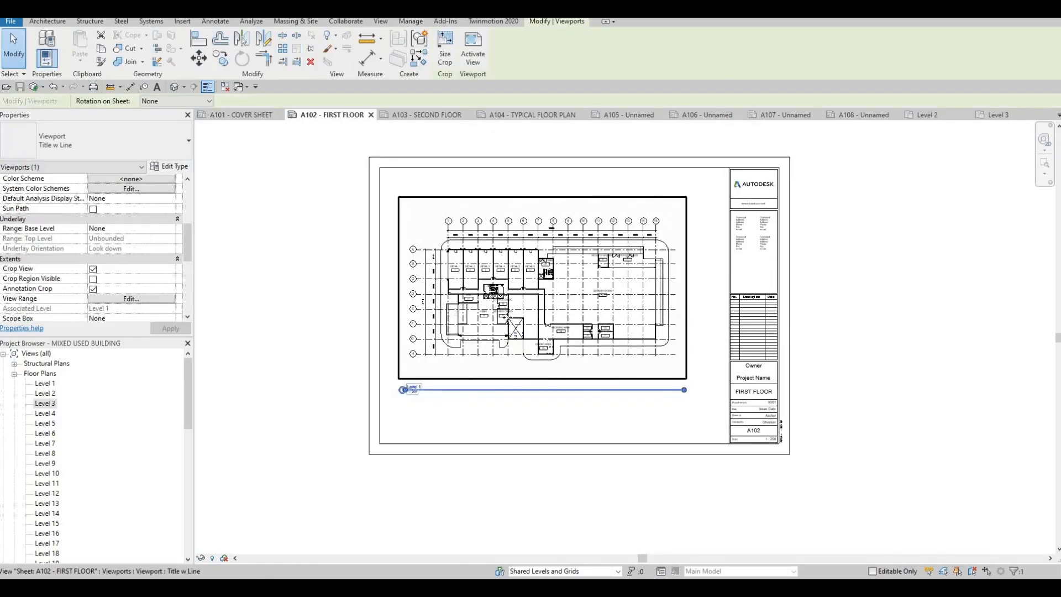
key(Escape)
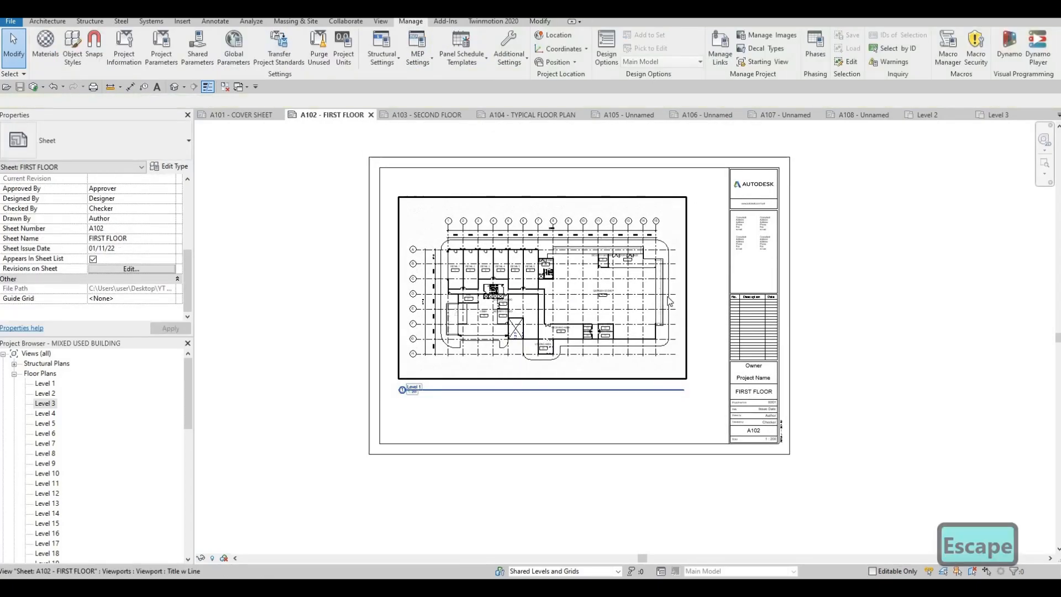
Switch to sheet A103 and adjust the view of its Level 2 plan.
click(421, 115)
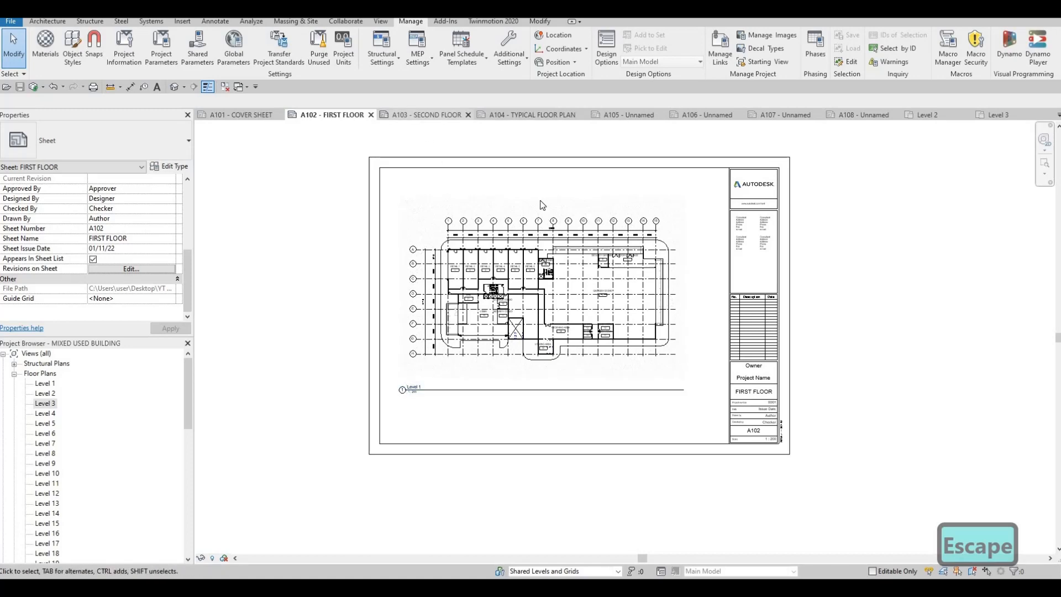
scroll(562, 294, down, 2)
middle_drag(561, 305, 539, 364)
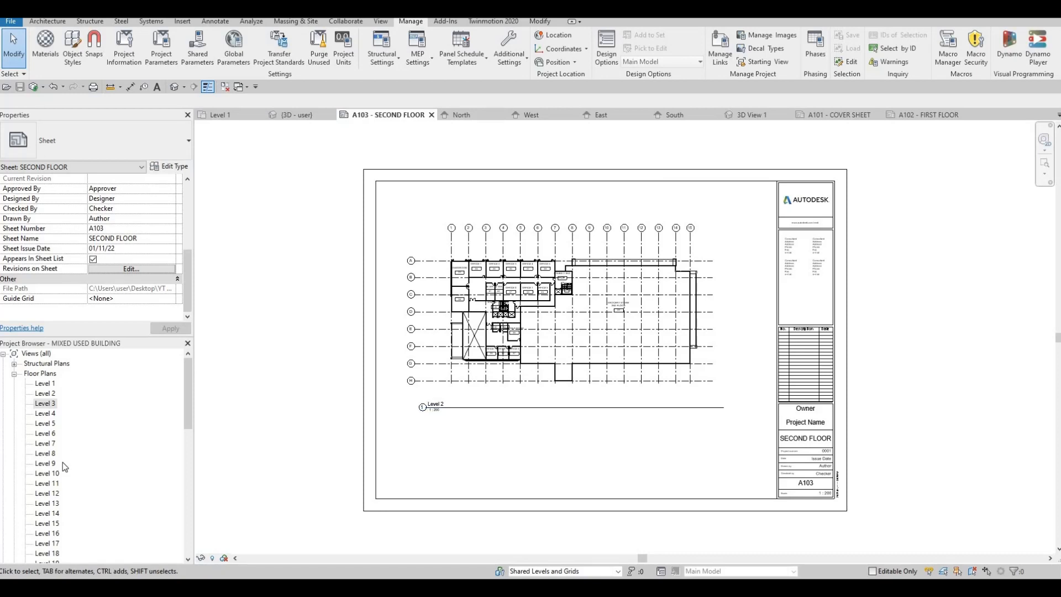
Open sheet A105 from the project browser's sheet list.
scroll(62, 467, down, 2)
scroll(62, 479, down, 9)
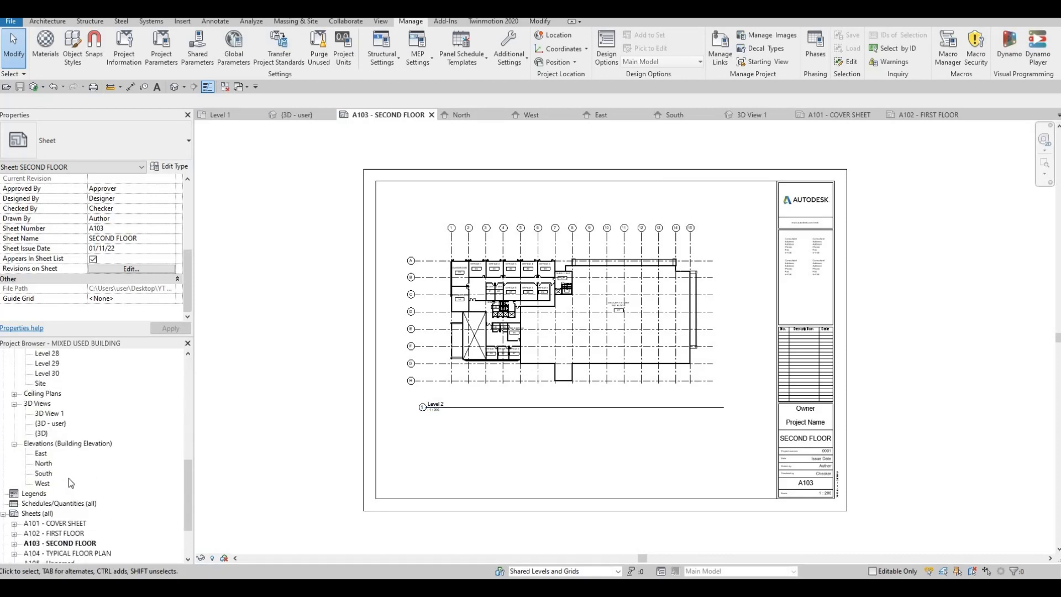
scroll(55, 494, down, 2)
click(55, 495)
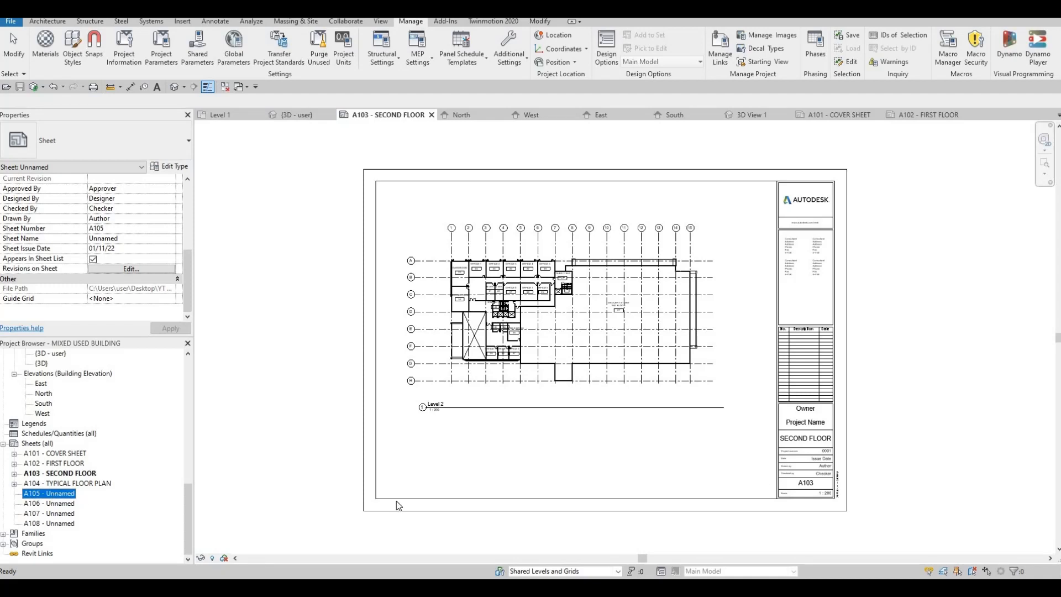
double_click(813, 463)
key(Escape)
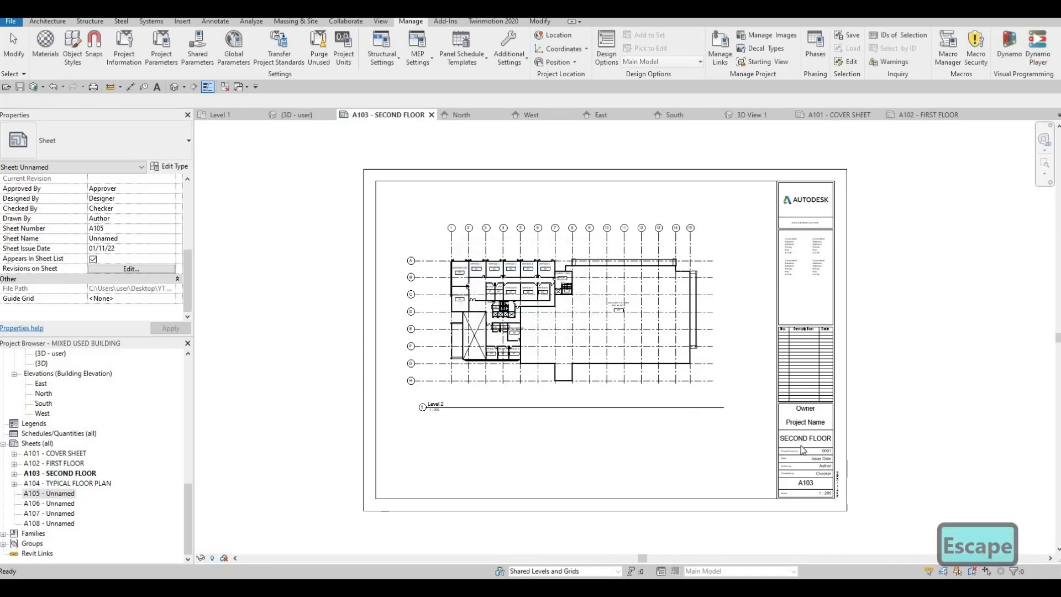
double_click(83, 494)
Rename sheet A105 as AMENITIES in the title block's sheet name field.
click(854, 450)
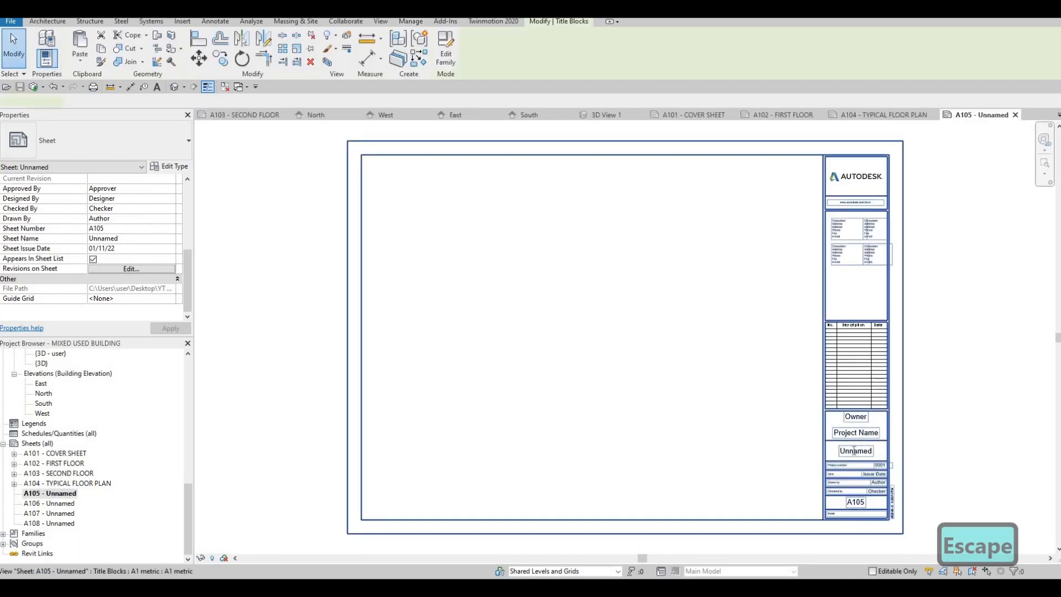
click(854, 450)
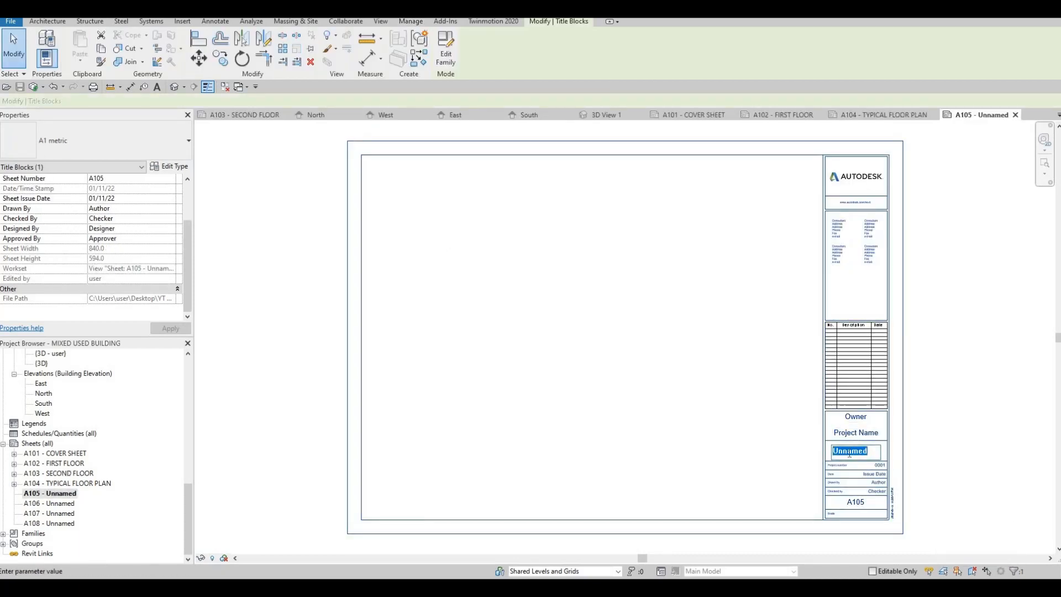
text(A)
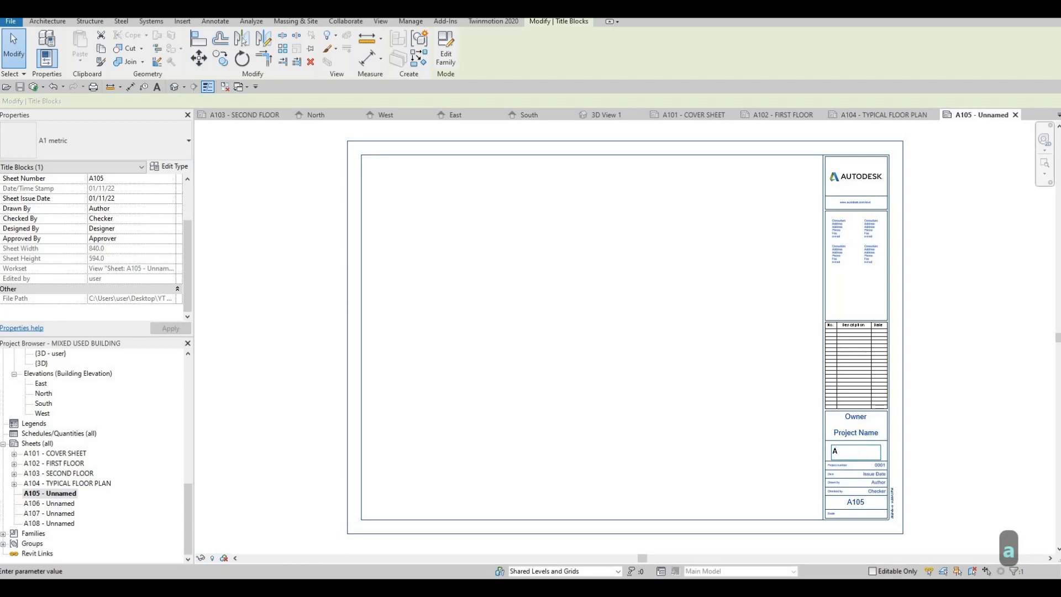
text(CCOM)
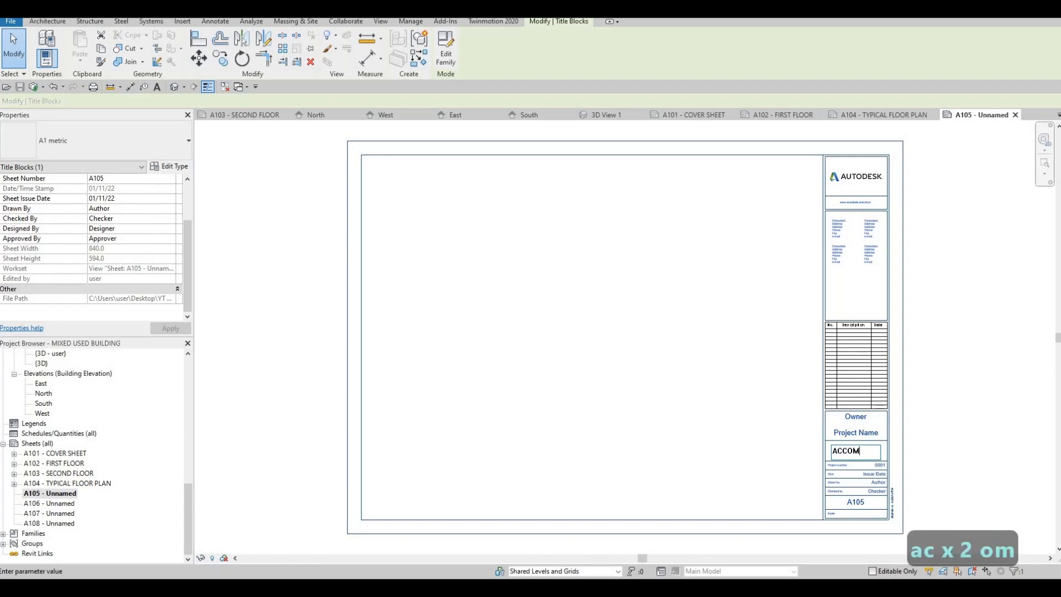
text(OD)
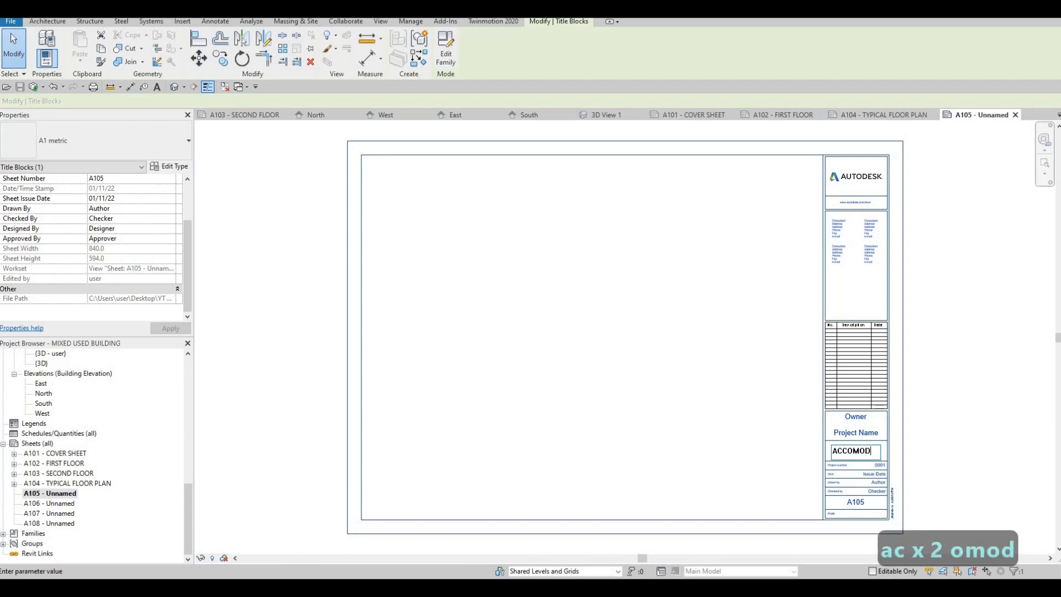
key(BackSpace)
key(BackSpace)
key(BackSpace)
key(BackSpace)
key(BackSpace)
key(BackSpace)
key(BackSpace)
key(BackSpace)
key(BackSpace)
key(BackSpace)
key(BackSpace)
key(BackSpace)
key(BackSpace)
key(F1)
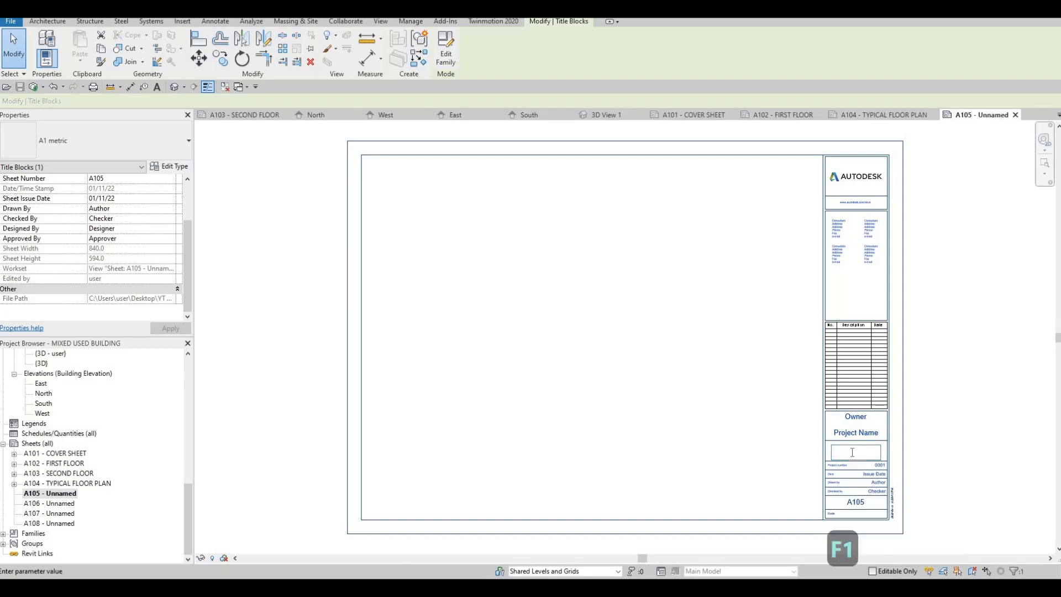
text(AME)
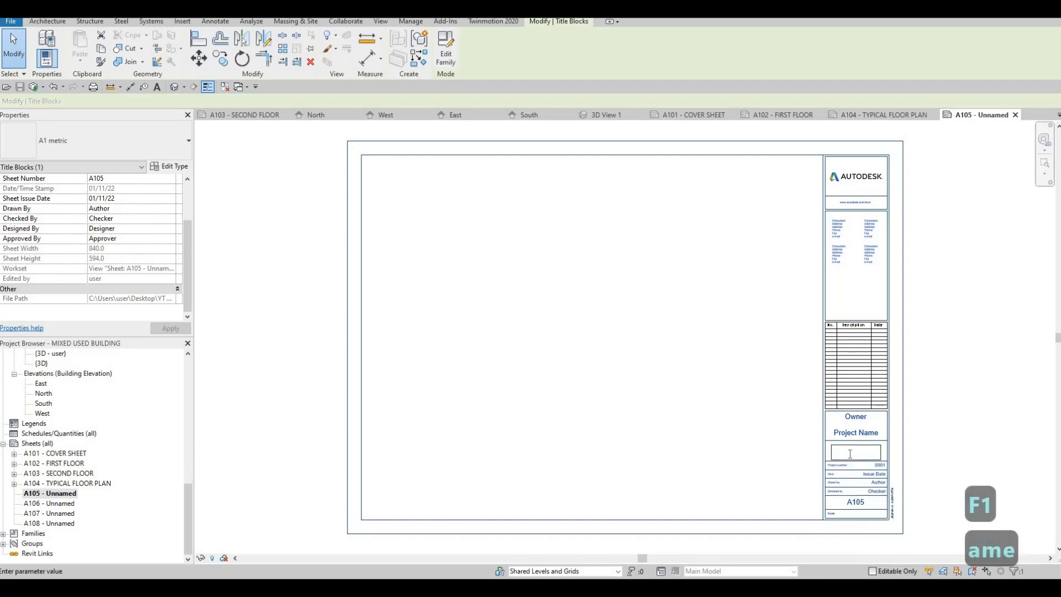
text(ame)
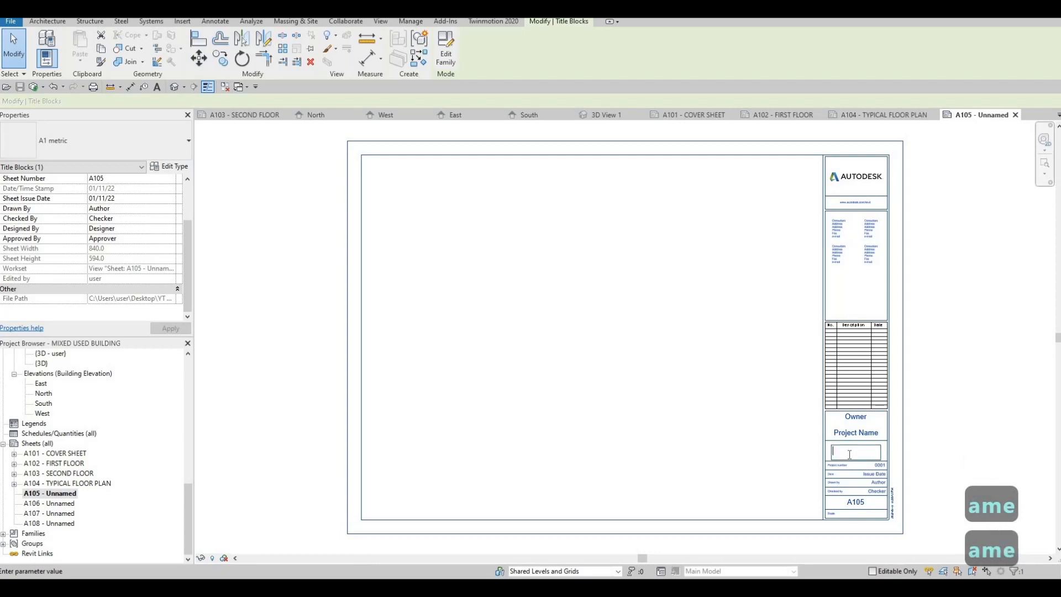
text(A)
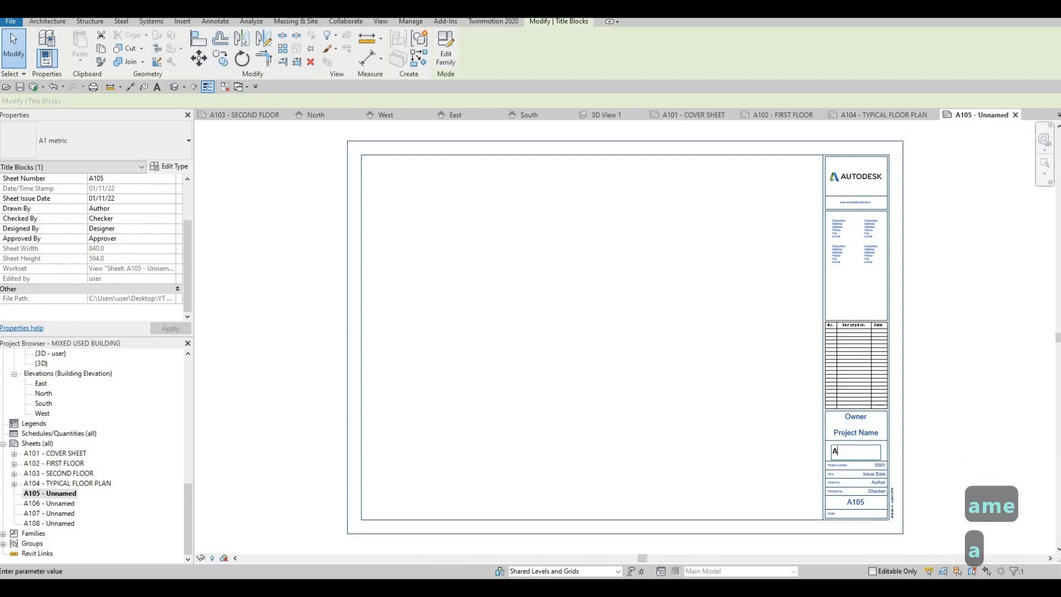
text(MENITIES)
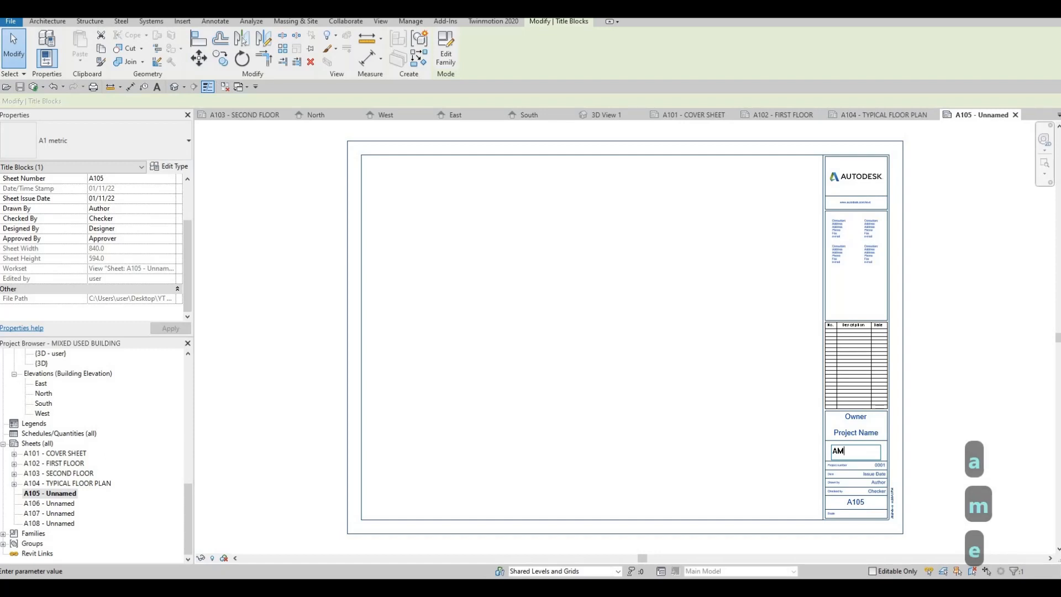
click(740, 444)
key(F1)
key(F1)
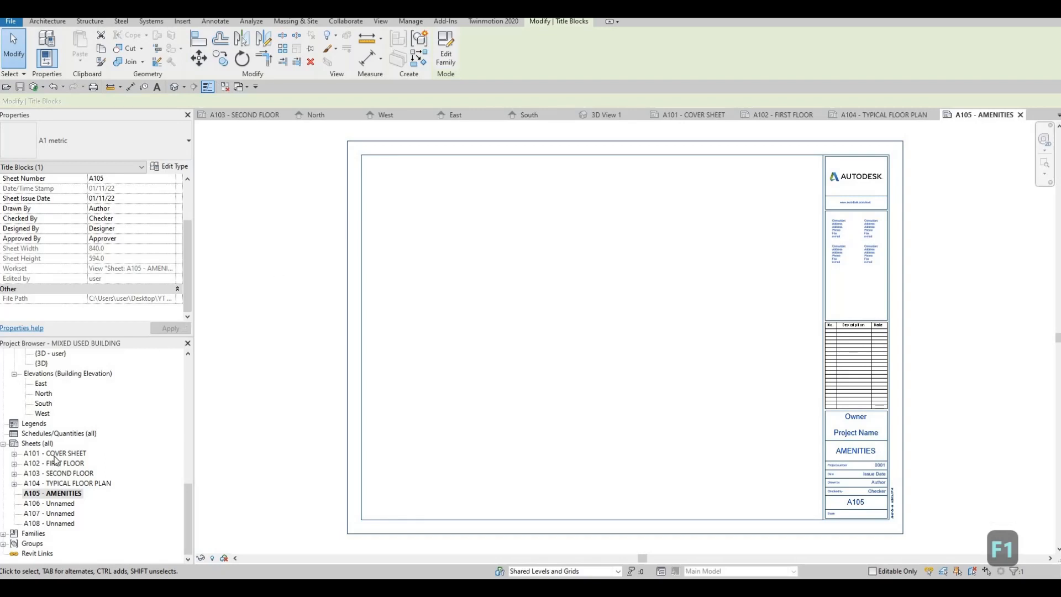
Open the Level 20 floor plan and turn on Crop View, Crop Region Visible and Annotation Crop.
scroll(55, 457, up, 7)
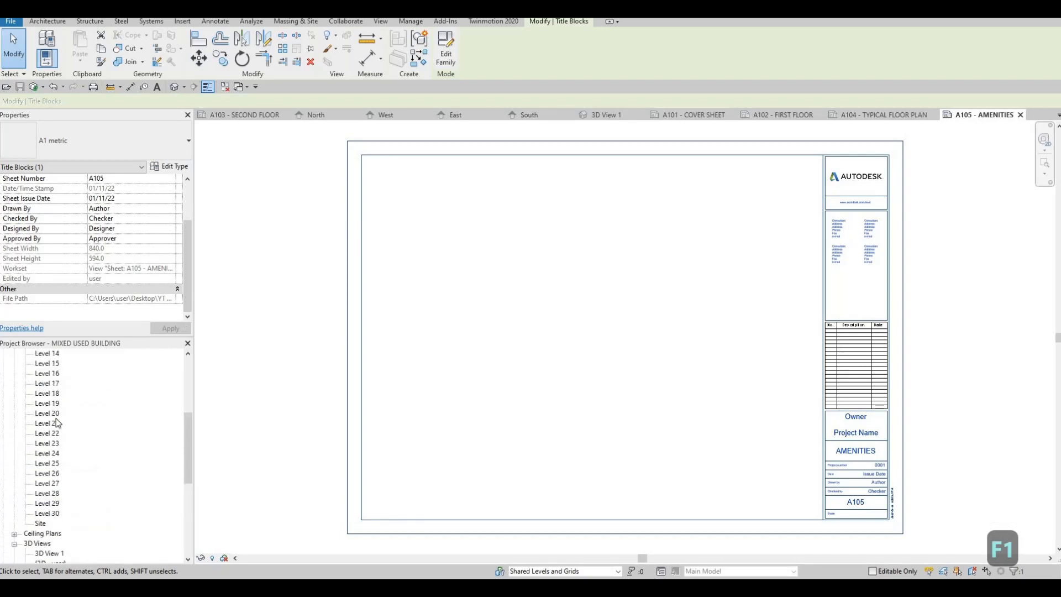
scroll(54, 442, up, 1)
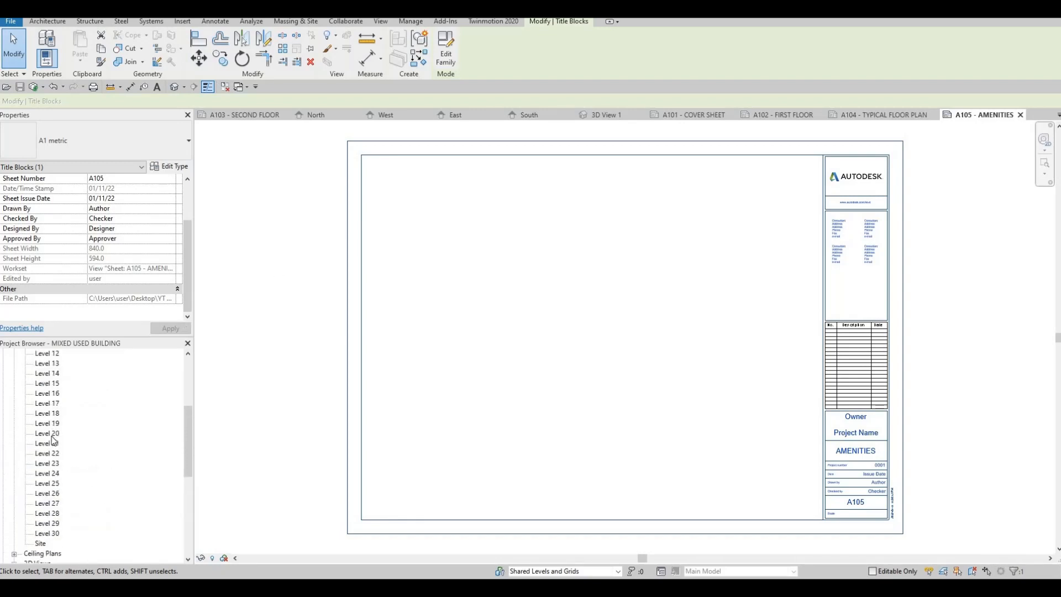
double_click(52, 434)
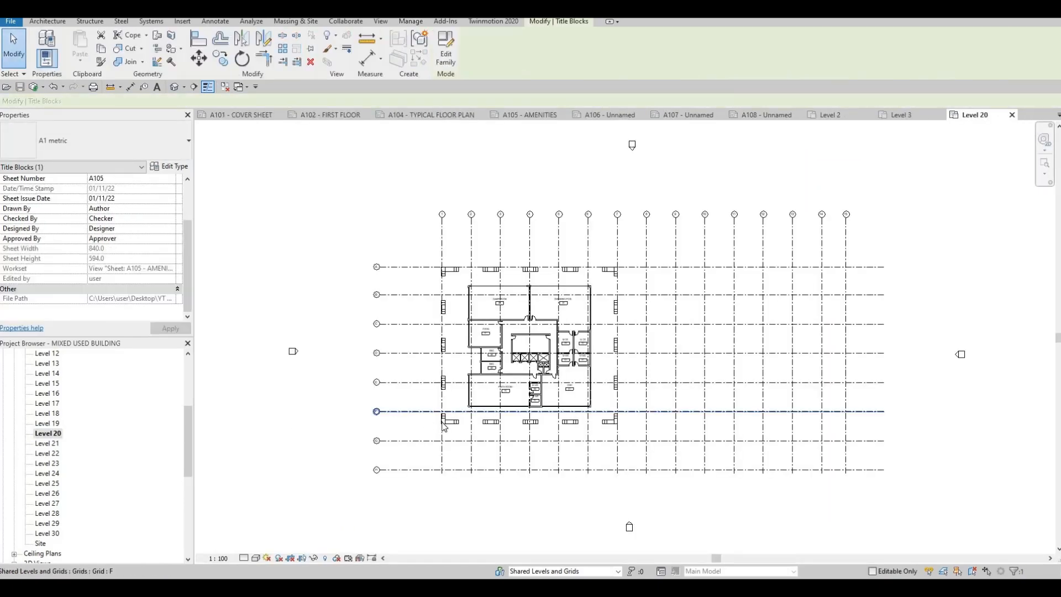
scroll(444, 426, up, 1)
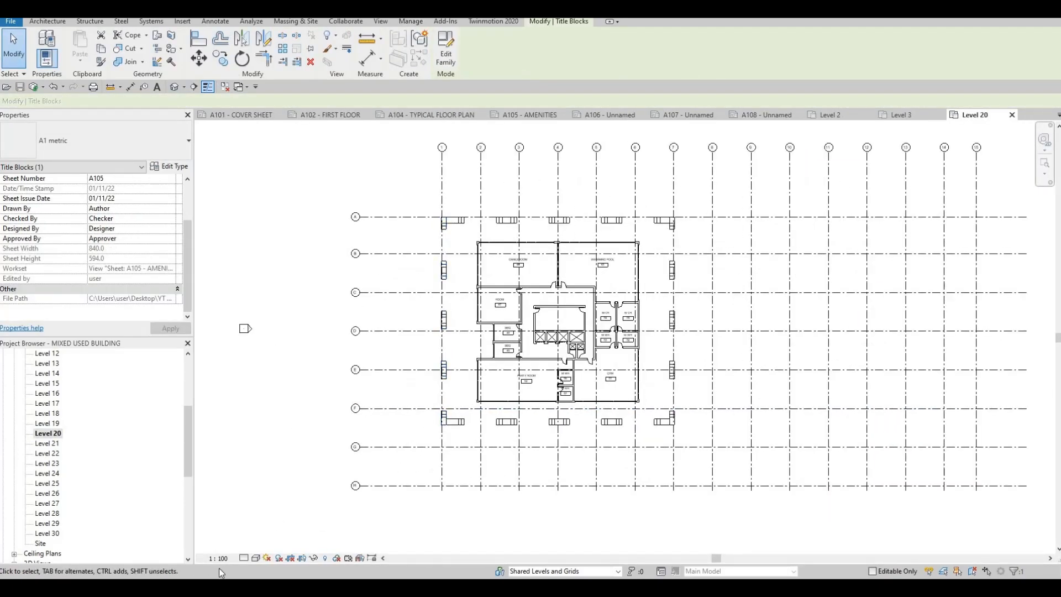
scroll(403, 437, down, 2)
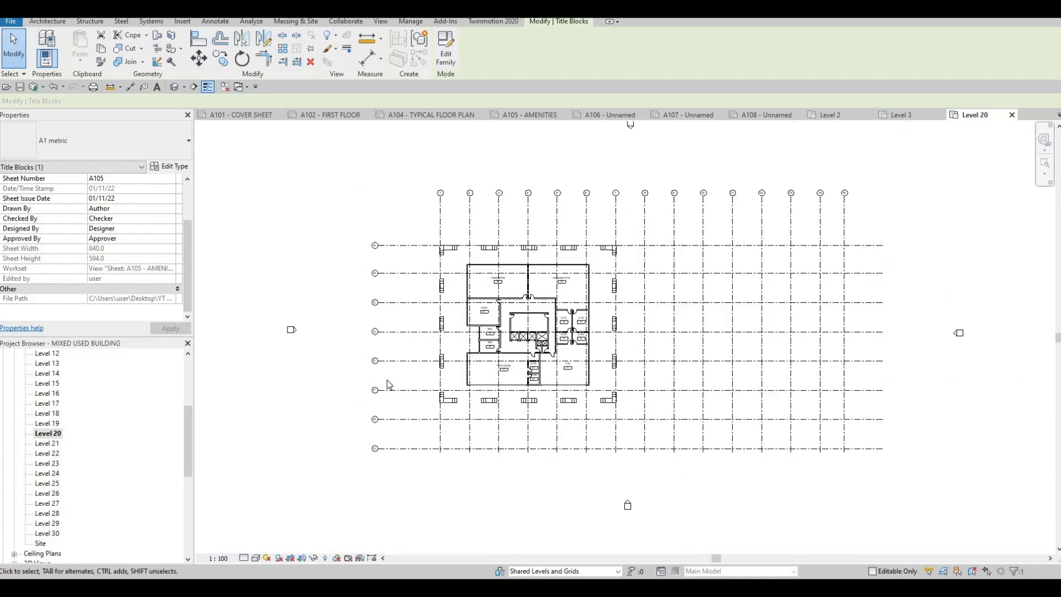
scroll(294, 249, up, 2)
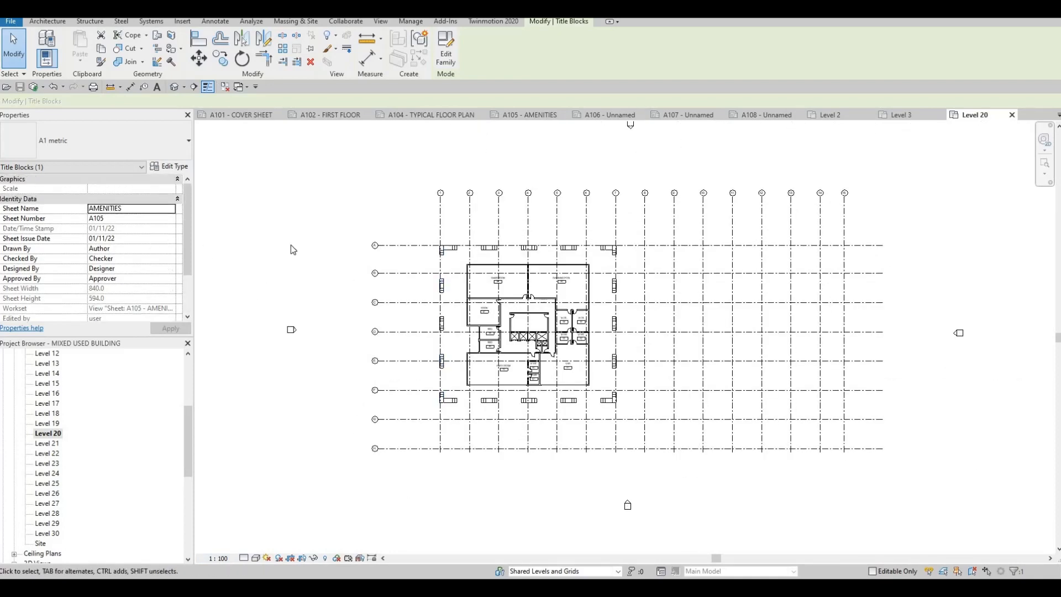
key(Escape)
scroll(95, 293, down, 5)
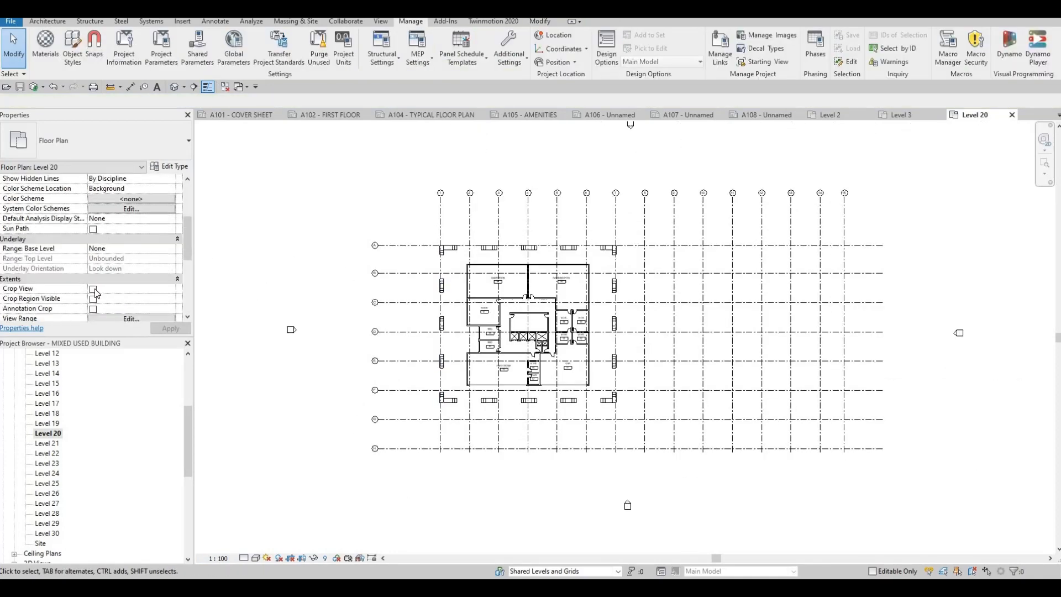
click(93, 289)
click(93, 299)
click(93, 309)
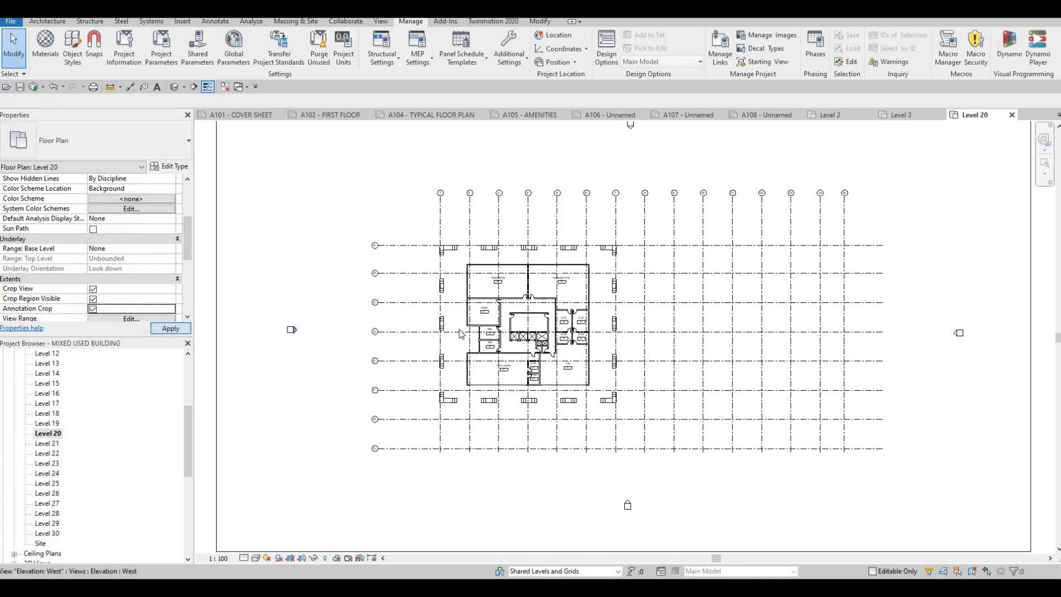
Tighten the Level 20 crop region around the building, then hide the crop region.
scroll(459, 332, down, 3)
click(555, 187)
drag(553, 187, 542, 243)
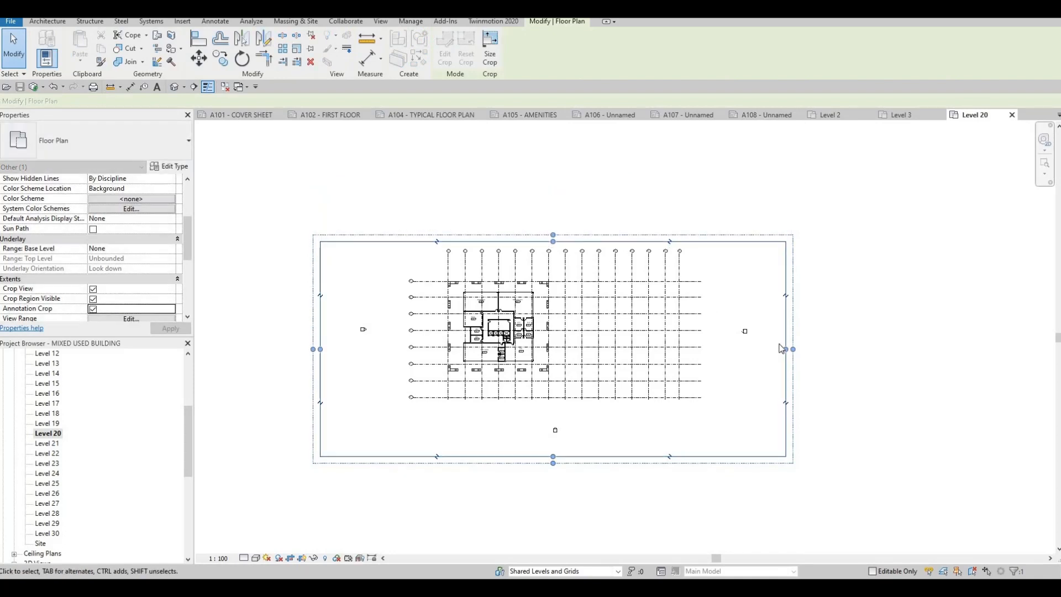
drag(648, 335, 563, 330)
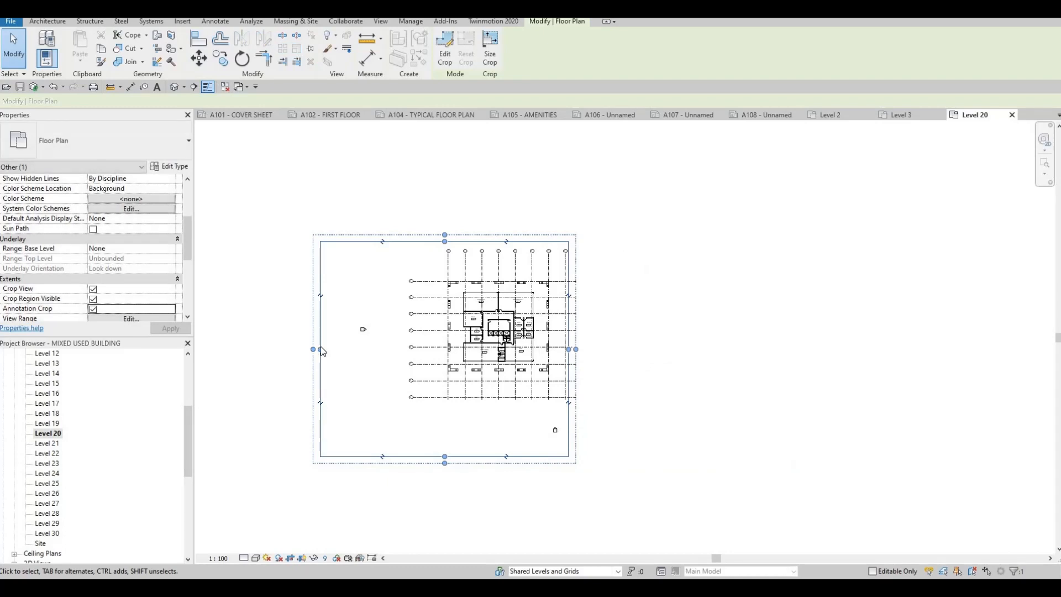
drag(415, 330, 392, 330)
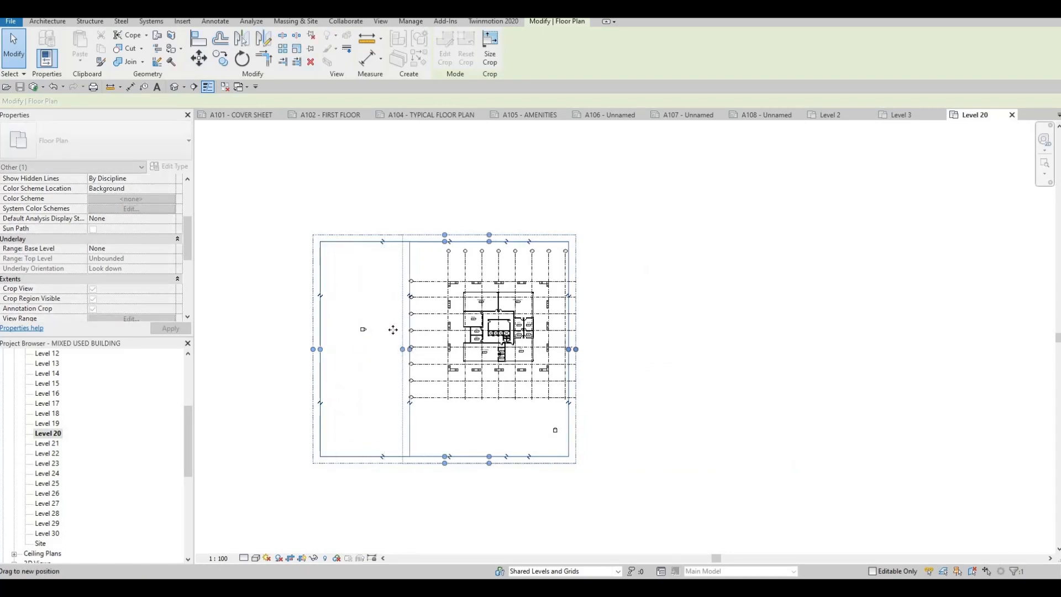
drag(480, 456, 480, 418)
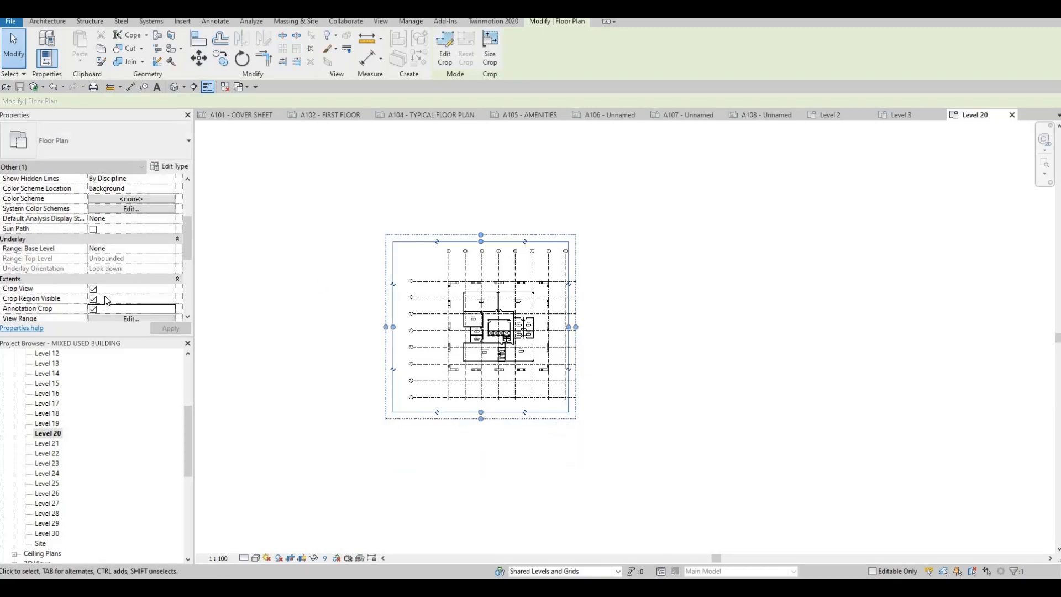
click(93, 298)
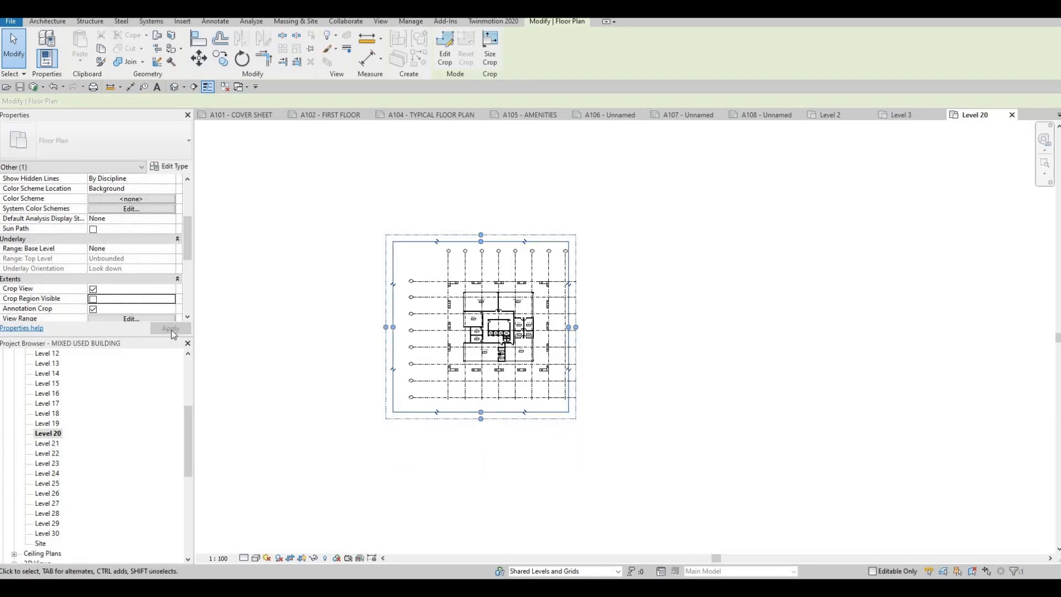
click(166, 330)
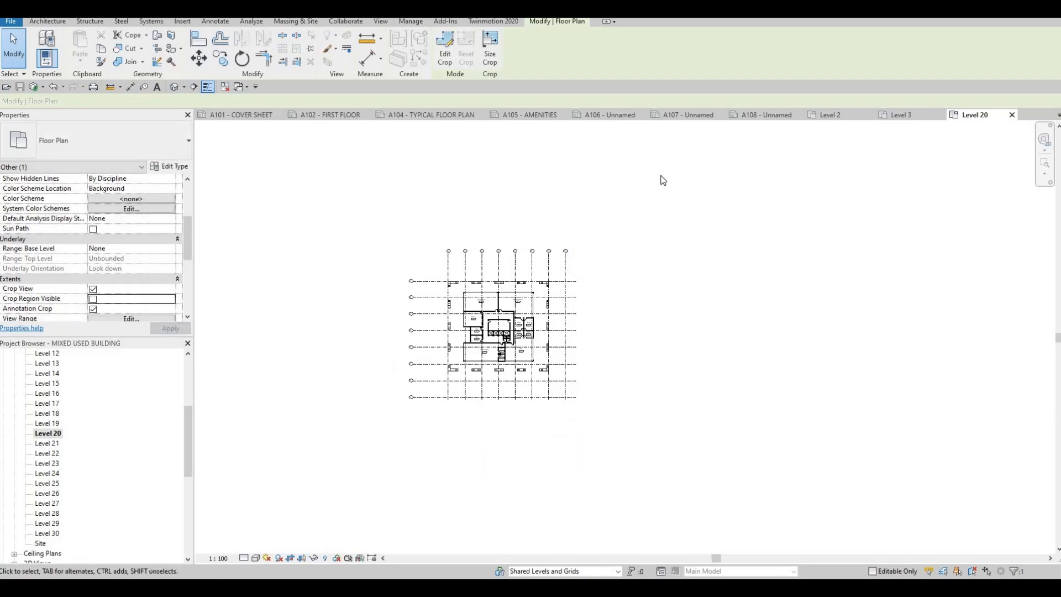
Place the Level 20 floor plan as a viewport on sheet A105.
click(534, 116)
click(48, 433)
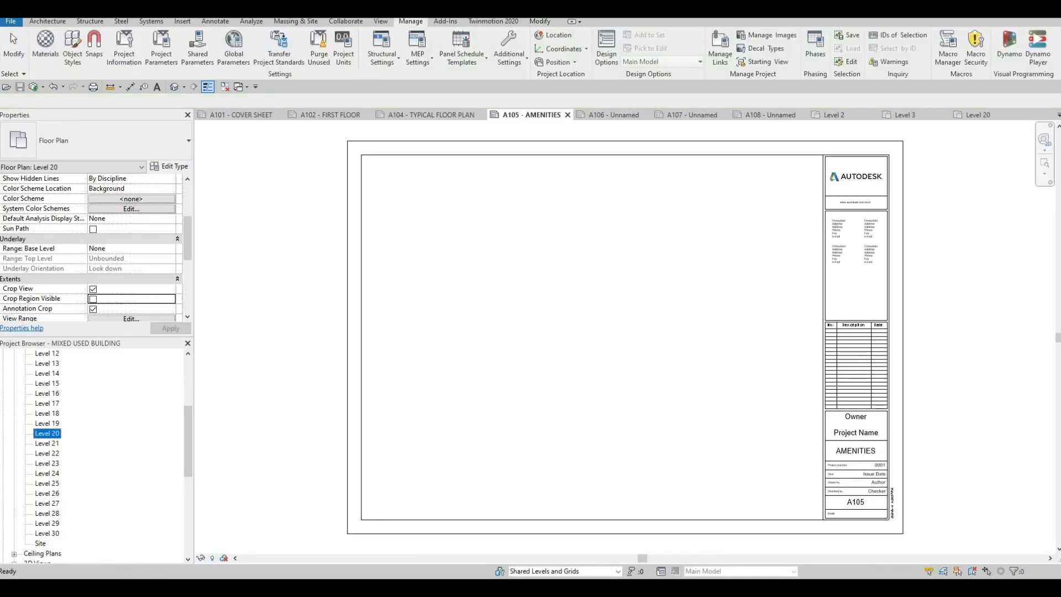
drag(47, 433, 542, 360)
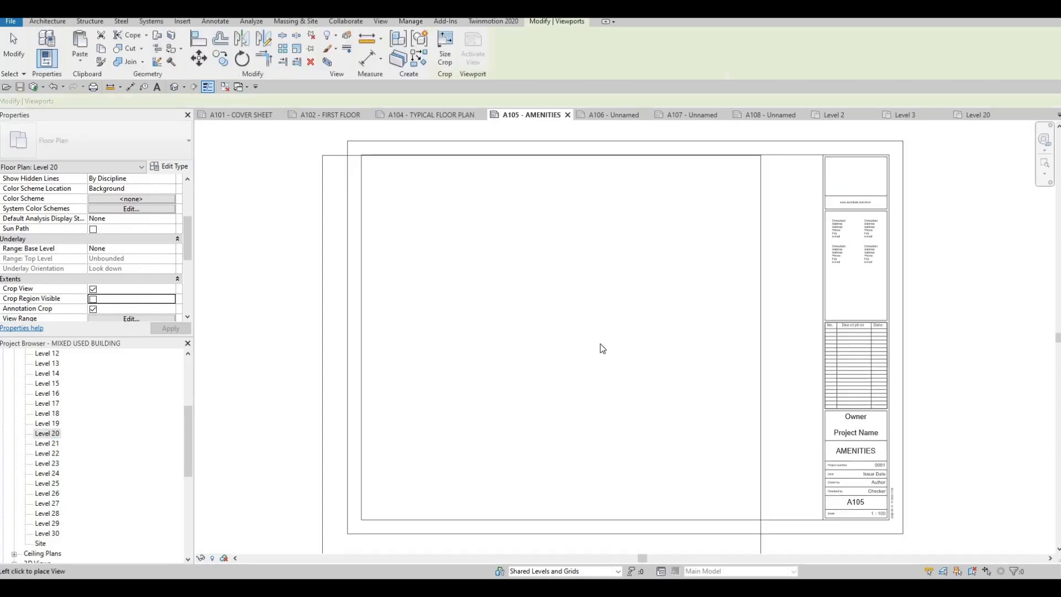
click(598, 354)
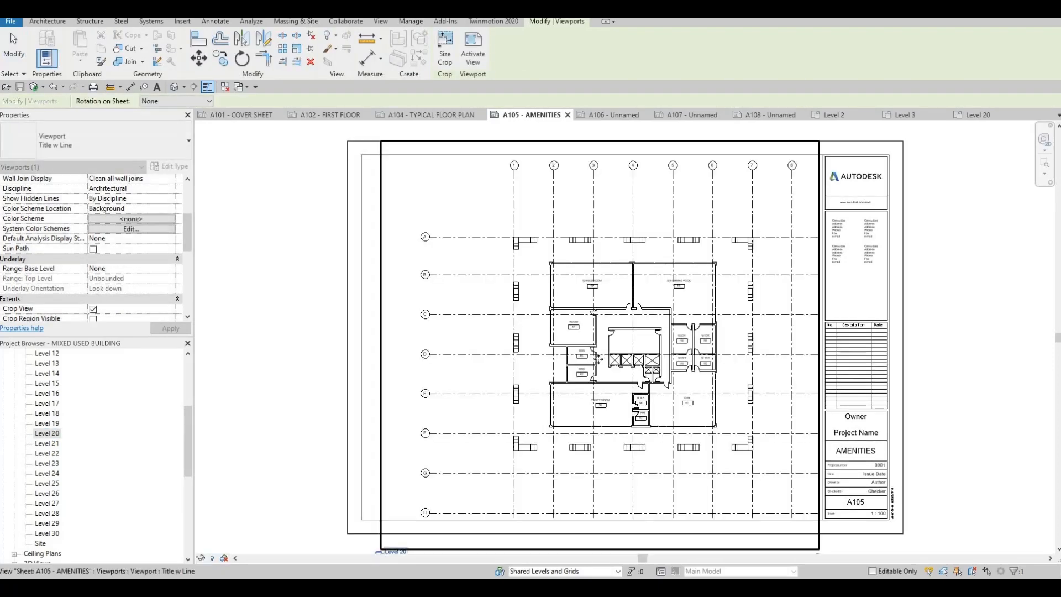
scroll(599, 354, down, 1)
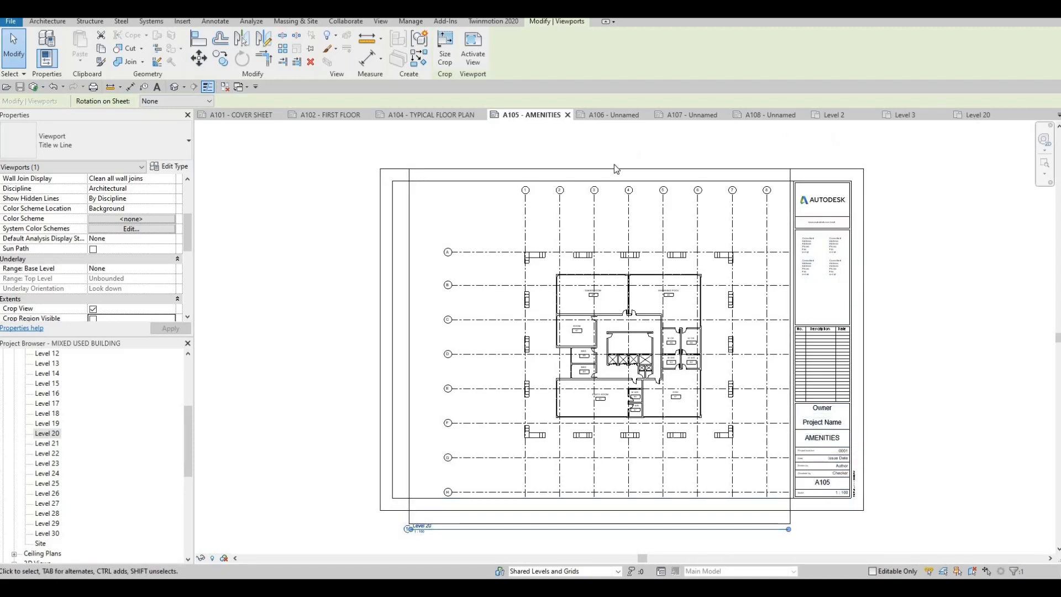
Set the Level 20 plan's view scale to 1 : 200.
click(972, 115)
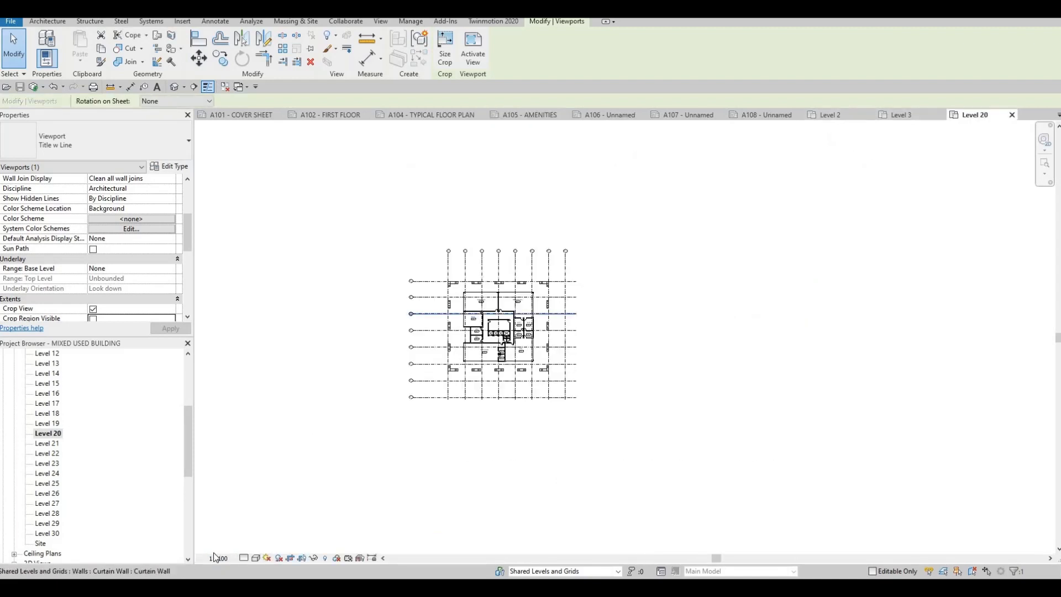
click(217, 558)
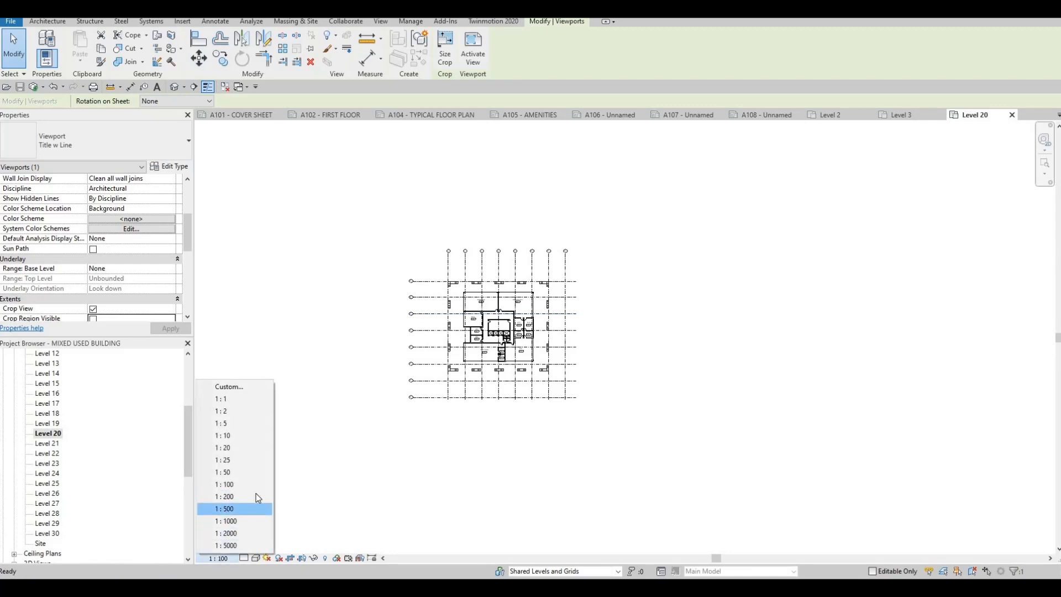
click(258, 496)
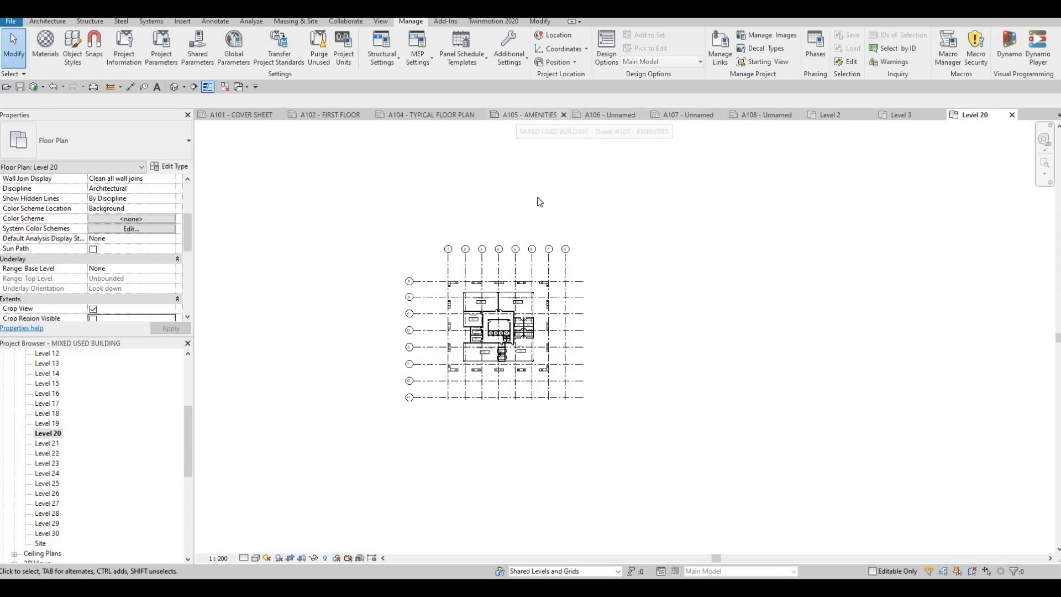
Move the Level 20 viewport up and left on sheet A105.
click(516, 115)
click(612, 305)
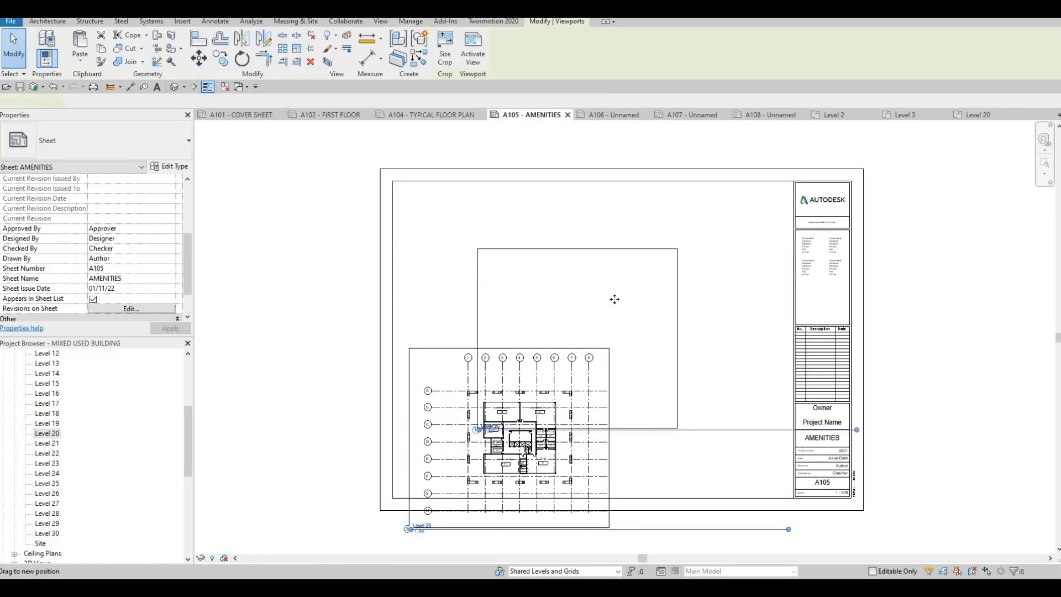
drag(612, 307, 496, 275)
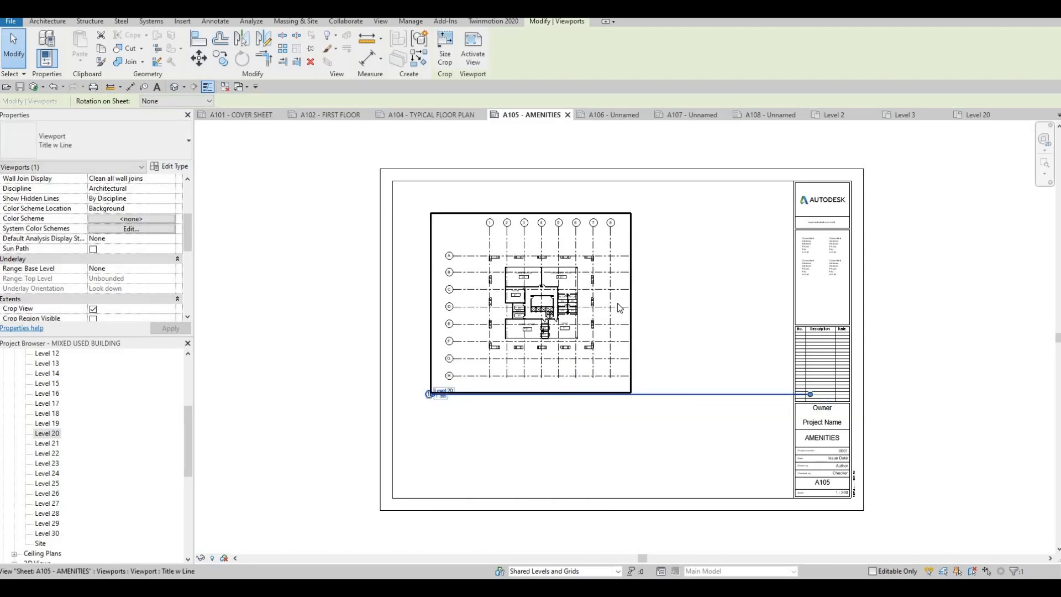
key(Escape)
key(Escape)
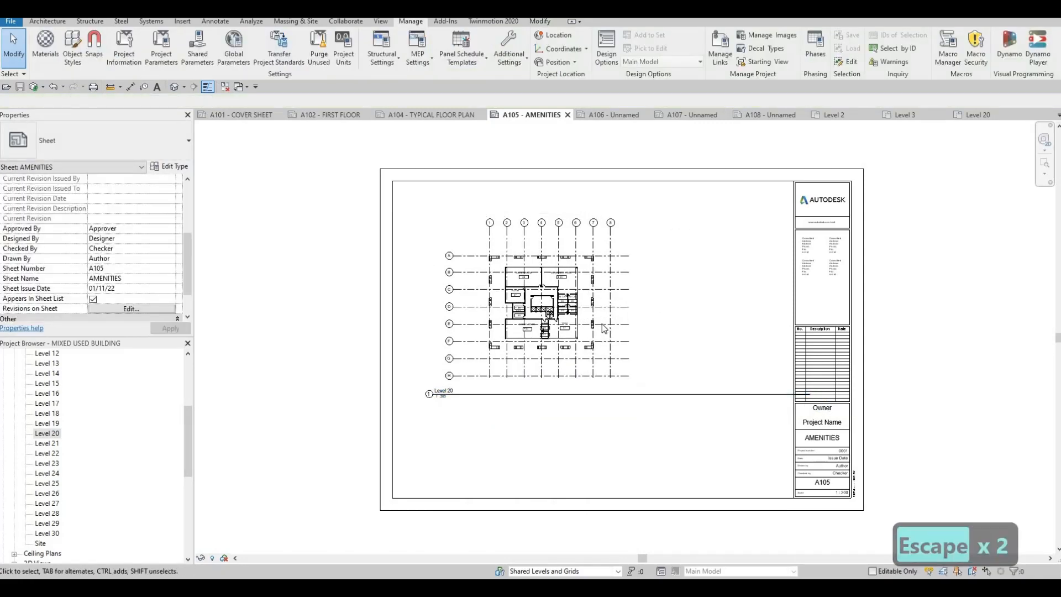
Shorten the Level 20 viewport's title line to end at the plan's right edge.
click(805, 394)
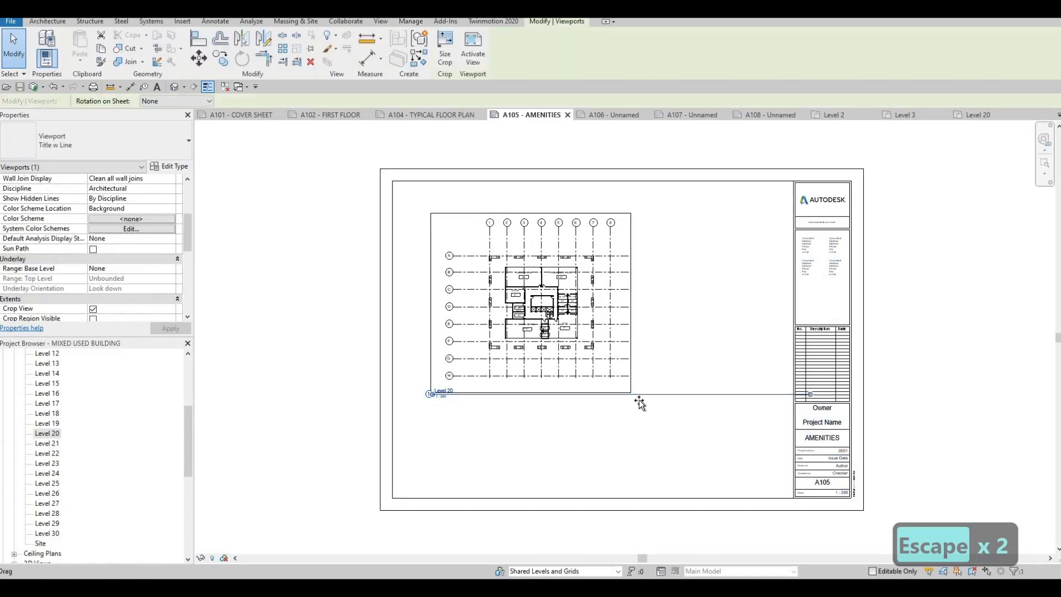
drag(639, 403, 634, 405)
key(Escape)
key(Escape)
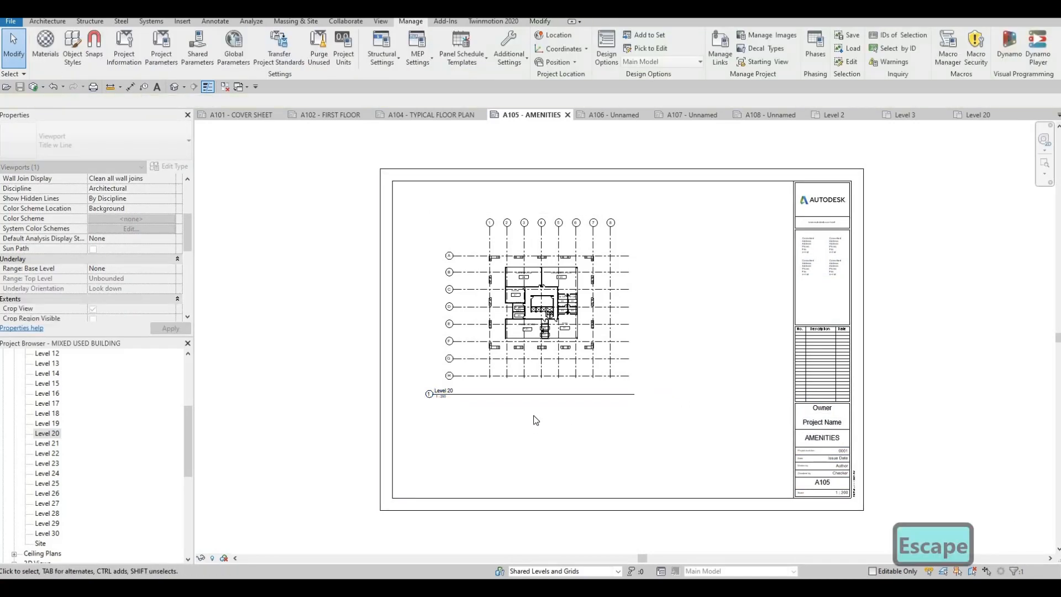
Open sheet A106 and rename it ELEVATION in the titleblock.
middle_drag(513, 405, 492, 382)
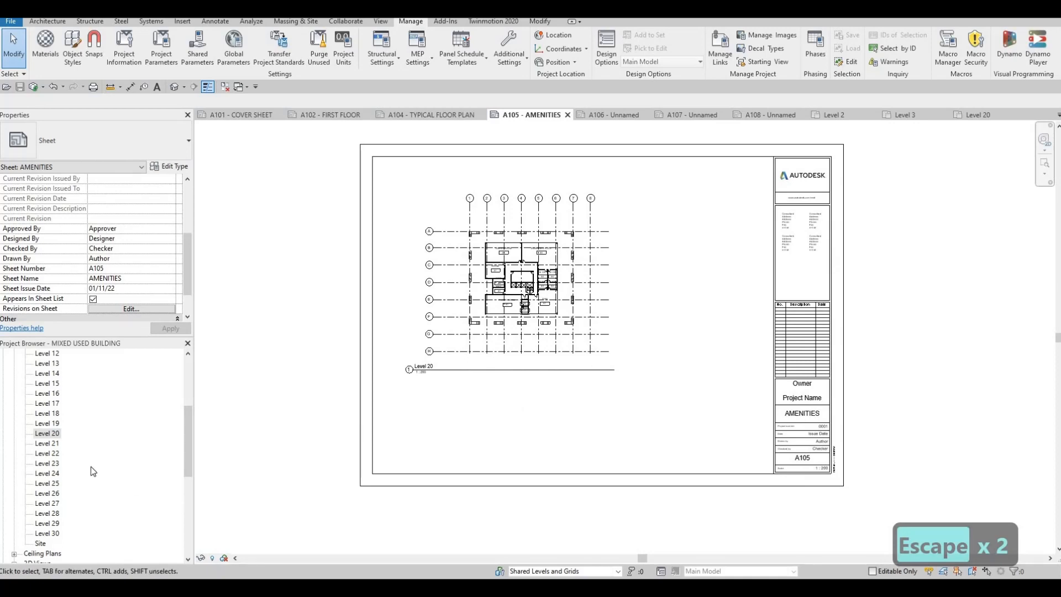
scroll(80, 480, down, 7)
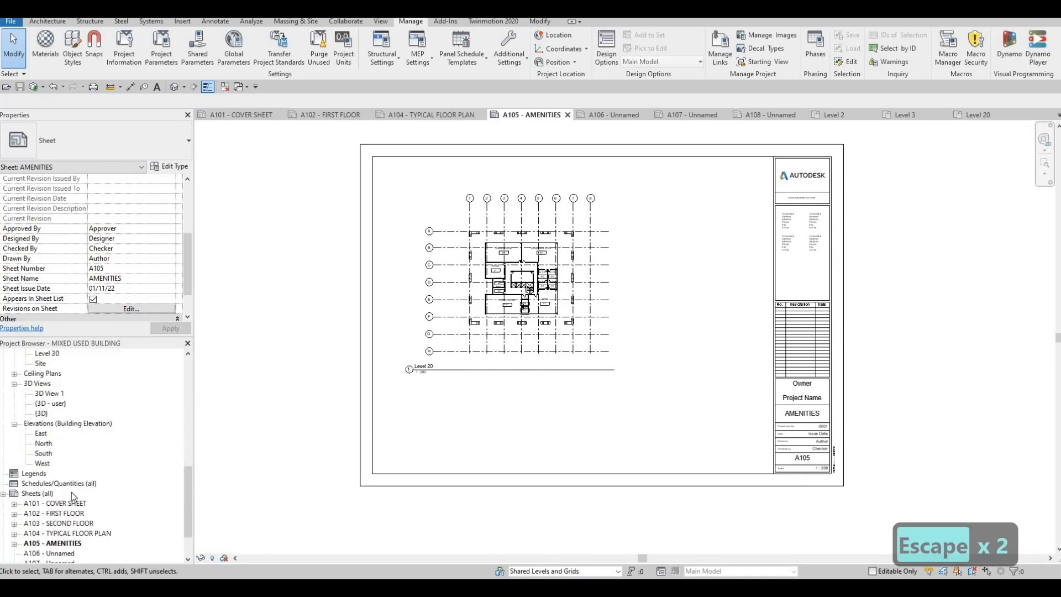
click(55, 503)
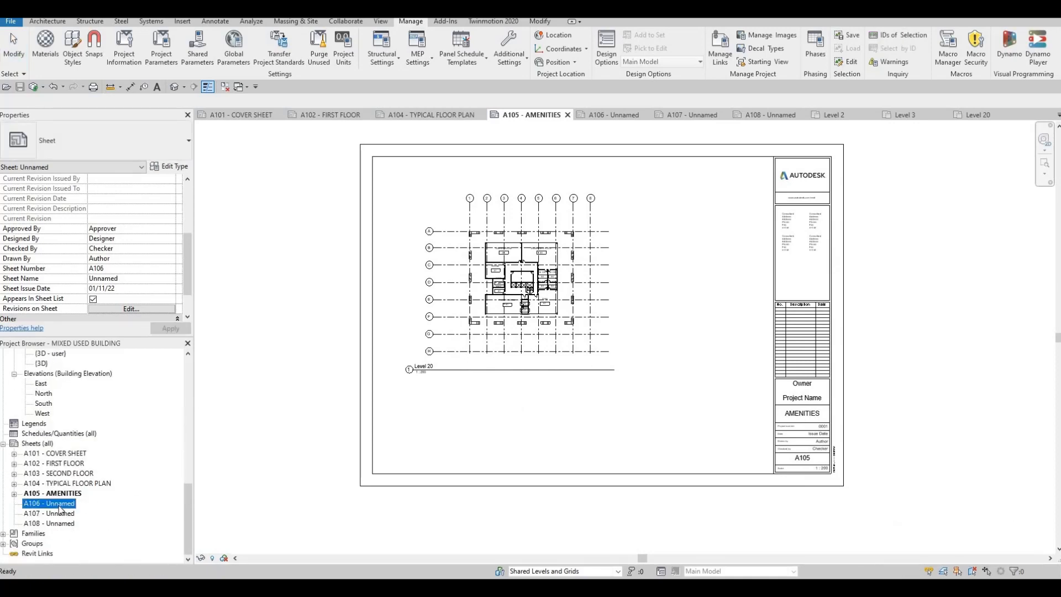
double_click(59, 508)
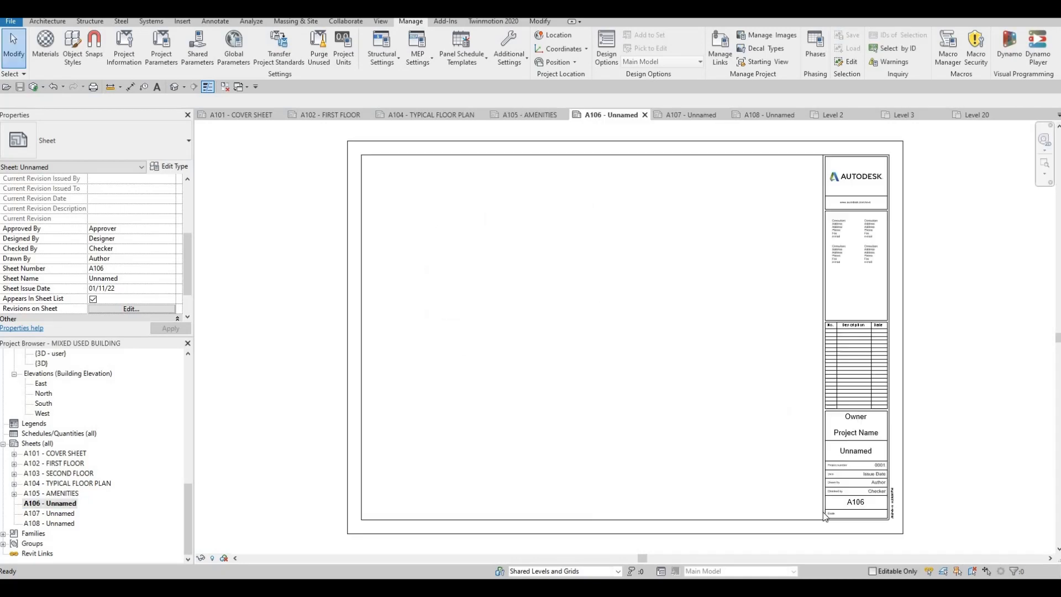
click(869, 453)
click(869, 451)
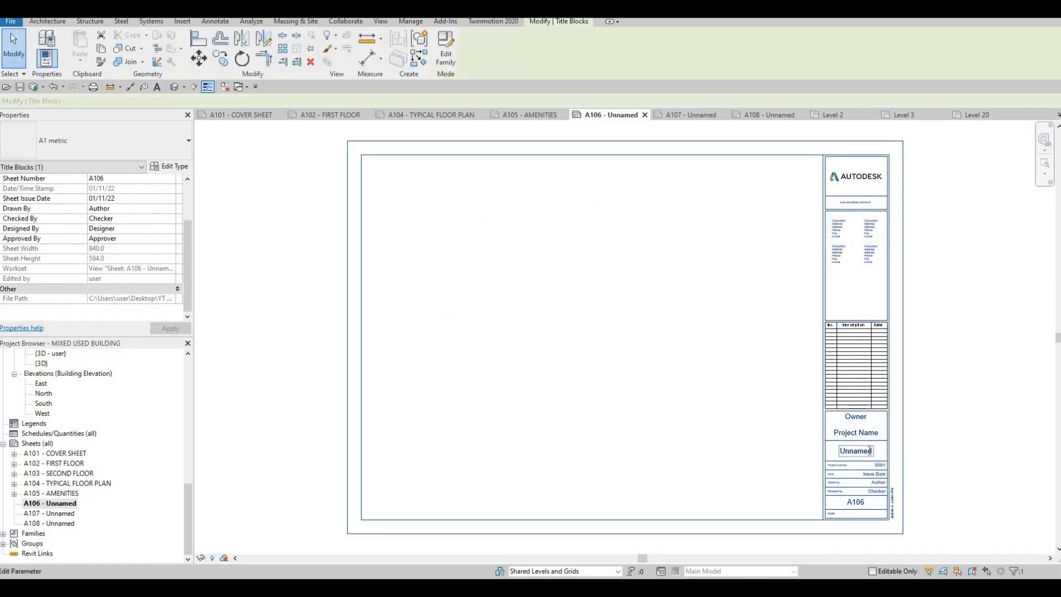
click(865, 453)
text(ELEVATION)
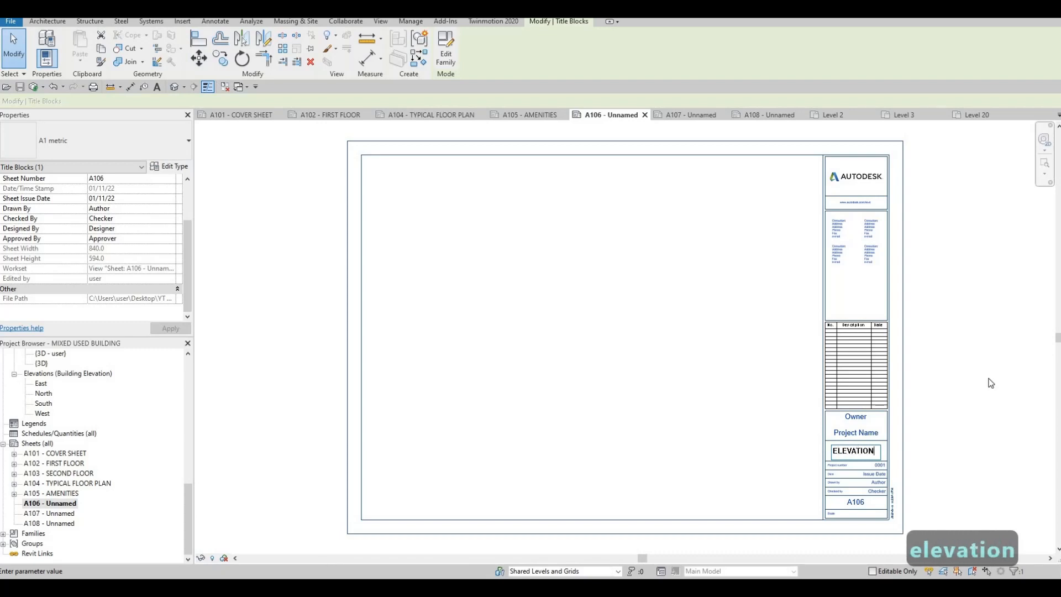
key(Return)
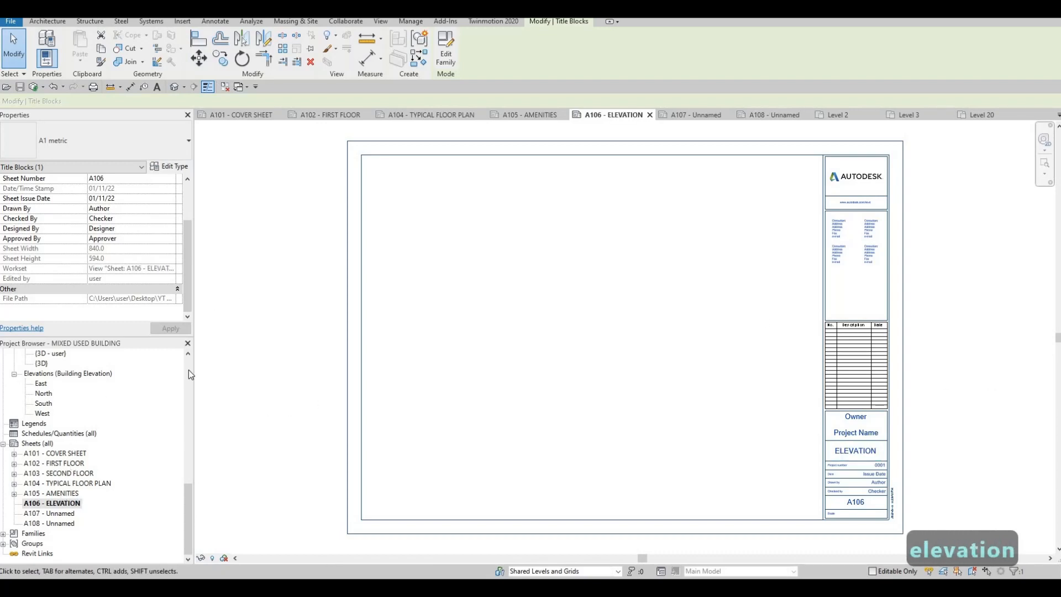
Place the North elevation as a viewport on sheet A106.
scroll(65, 440, up, 7)
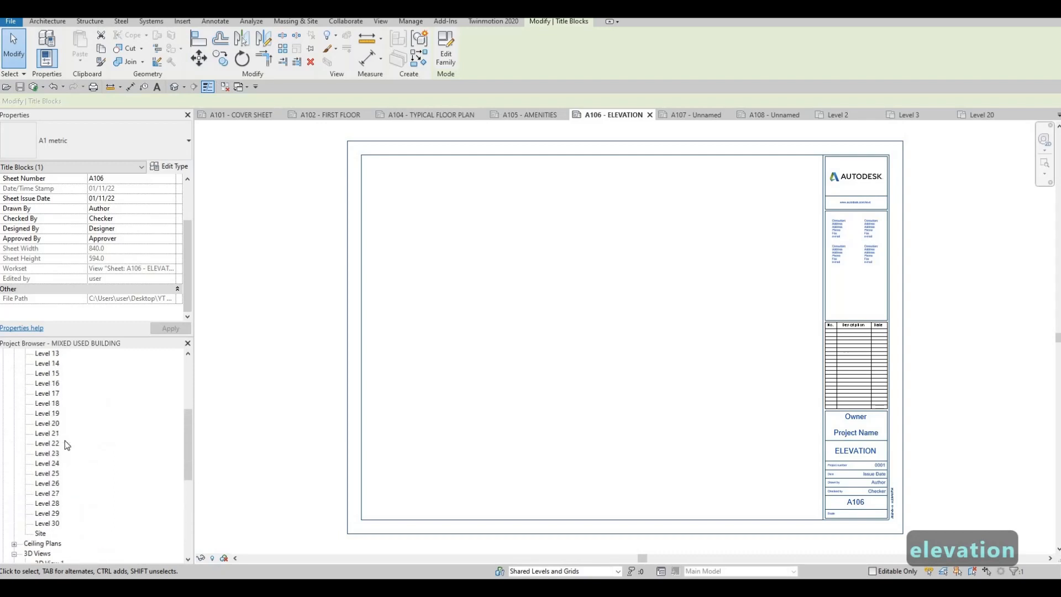
scroll(63, 440, down, 7)
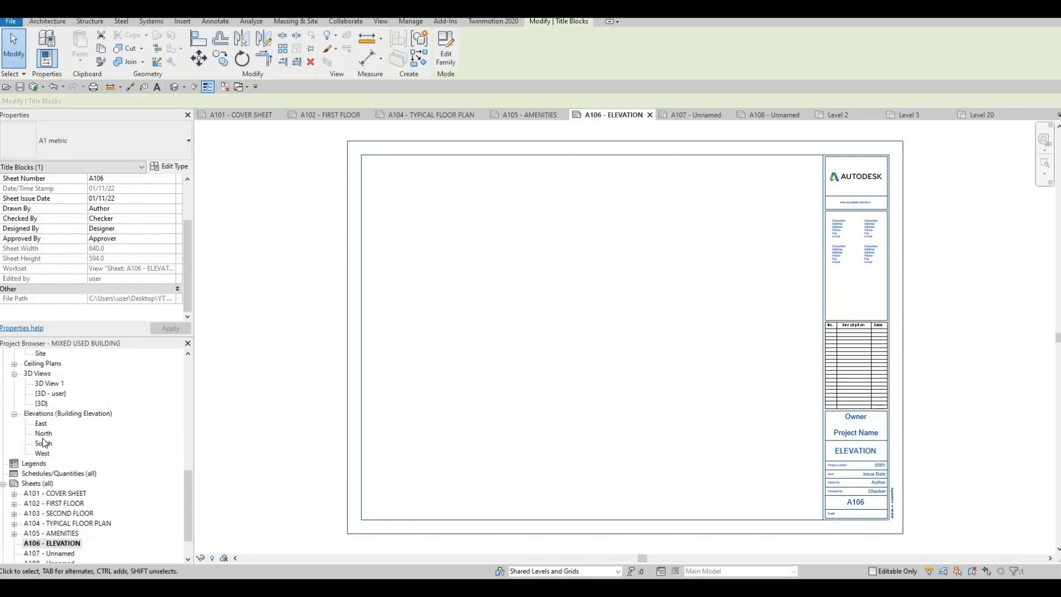
click(43, 434)
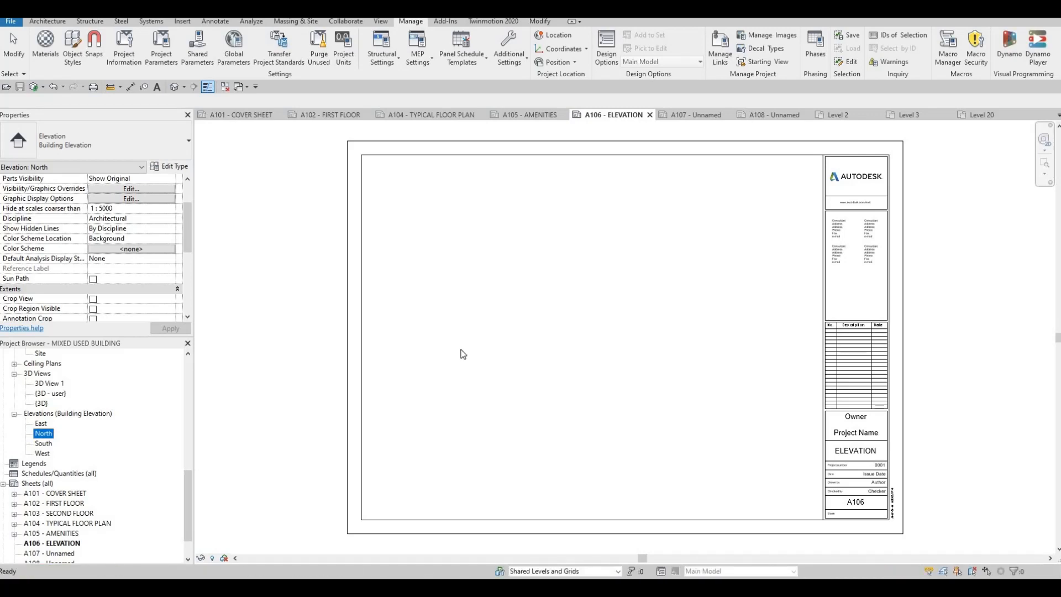
scroll(472, 347, down, 5)
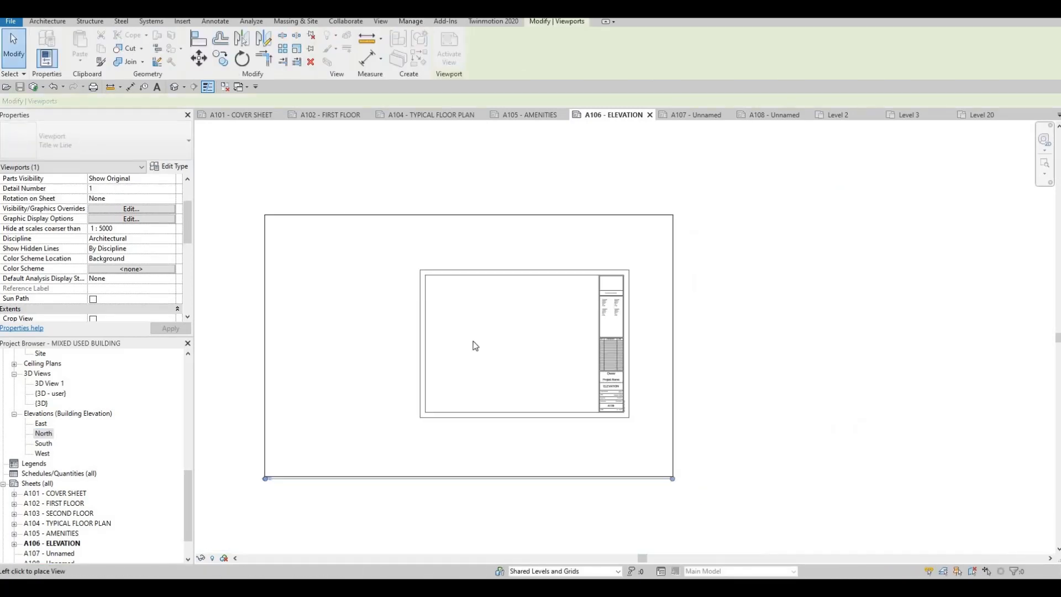
scroll(474, 346, down, 2)
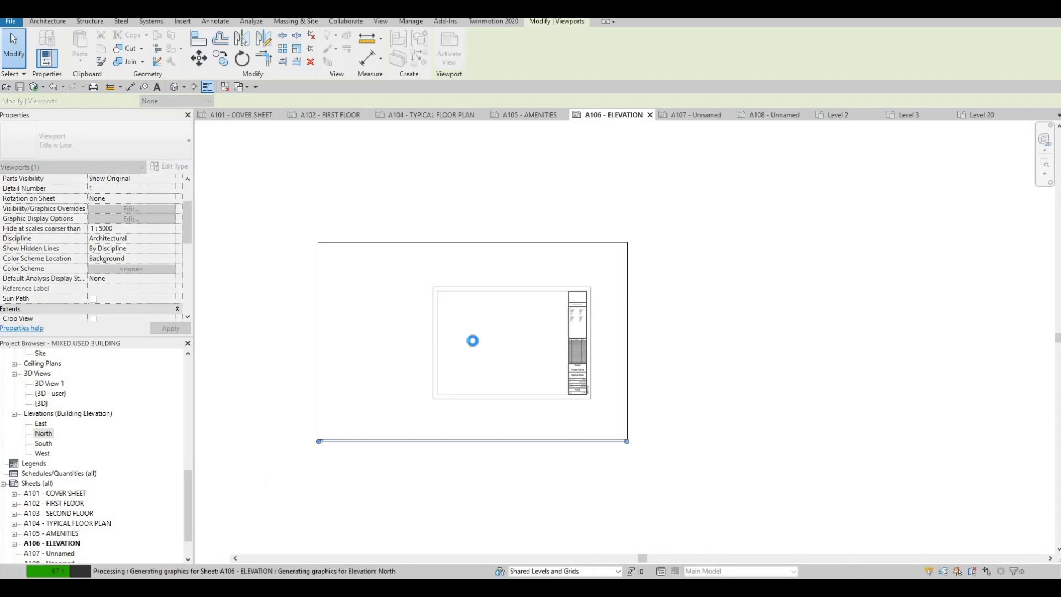
click(473, 341)
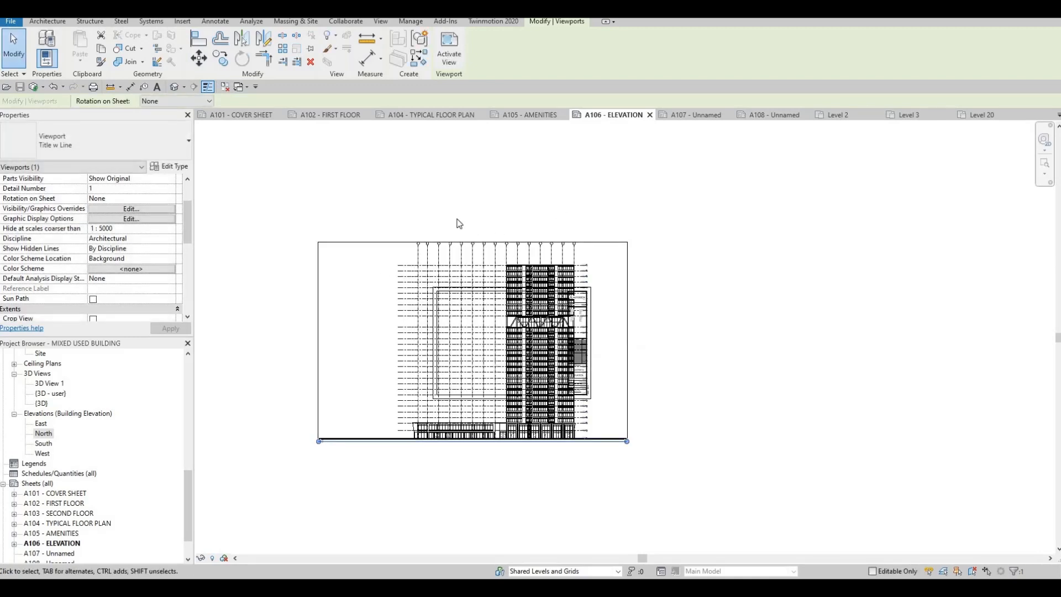
Set the North elevation's view scale to 1 : 200 and return to sheet A106.
double_click(44, 434)
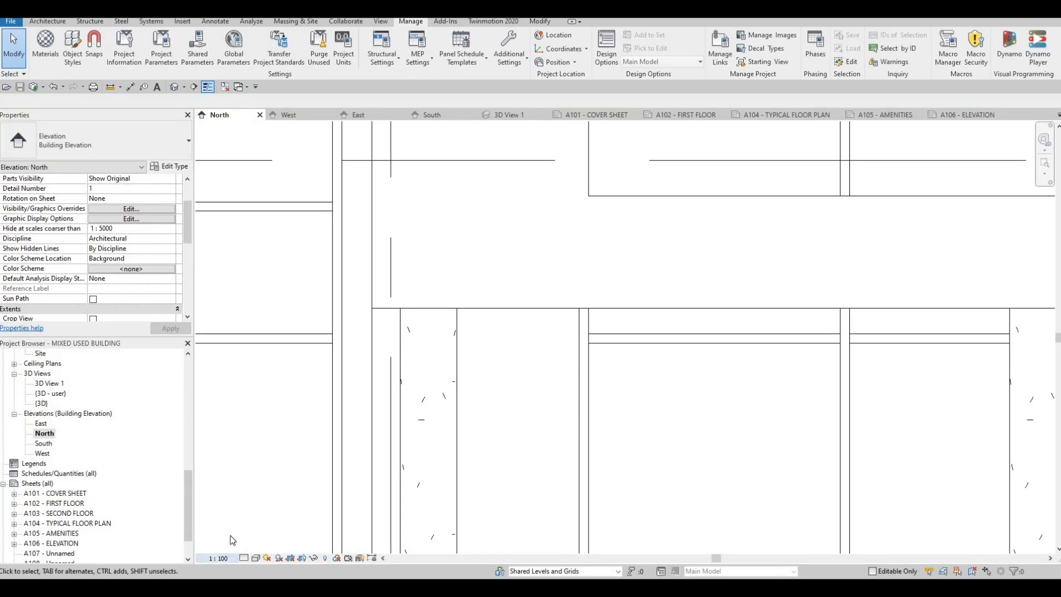
click(217, 558)
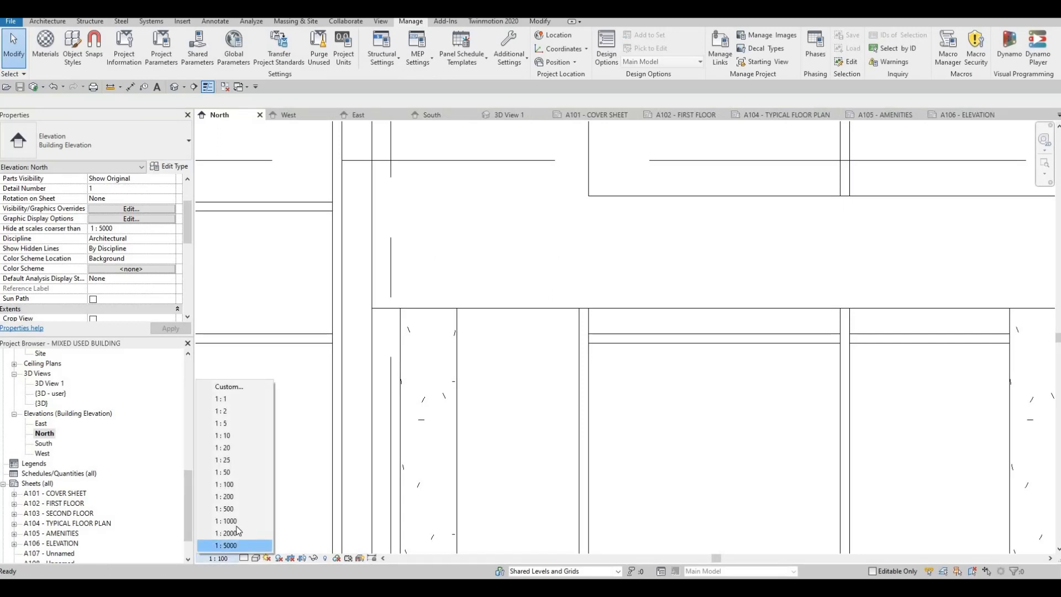
click(231, 497)
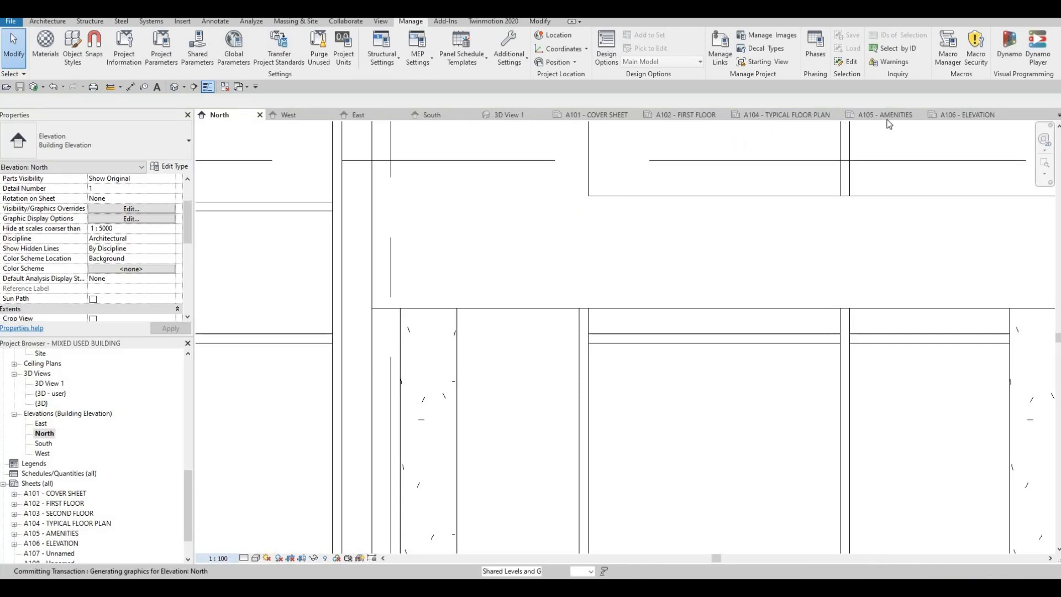
click(961, 114)
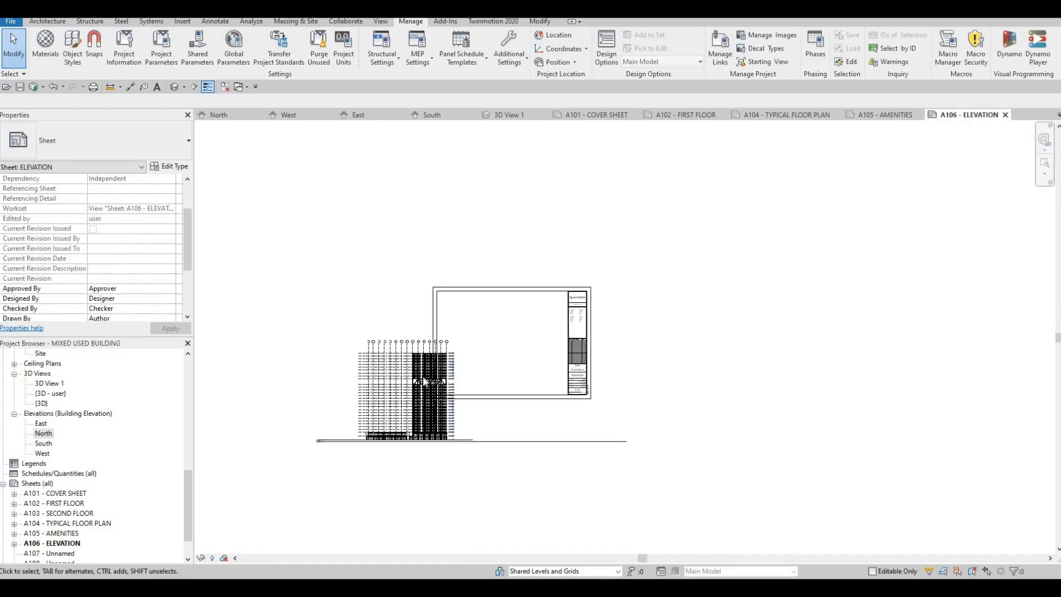
Move the North elevation viewport up and right onto the sheet.
click(421, 357)
scroll(421, 358, up, 2)
drag(403, 368, 700, 218)
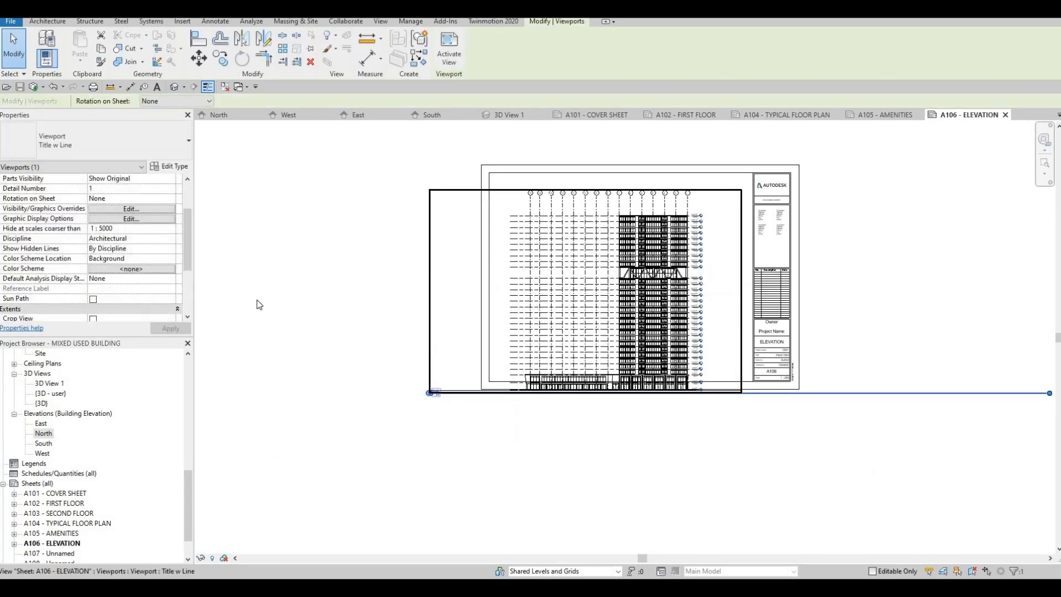
Set the North elevation's view scale to 1 : 500 and return to sheet A106.
double_click(37, 437)
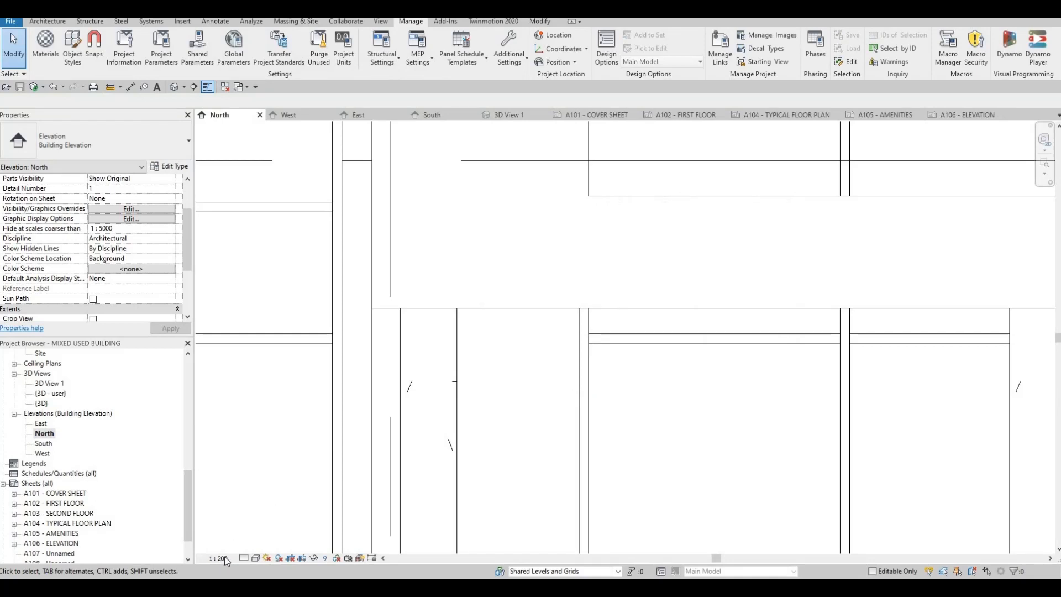
click(223, 557)
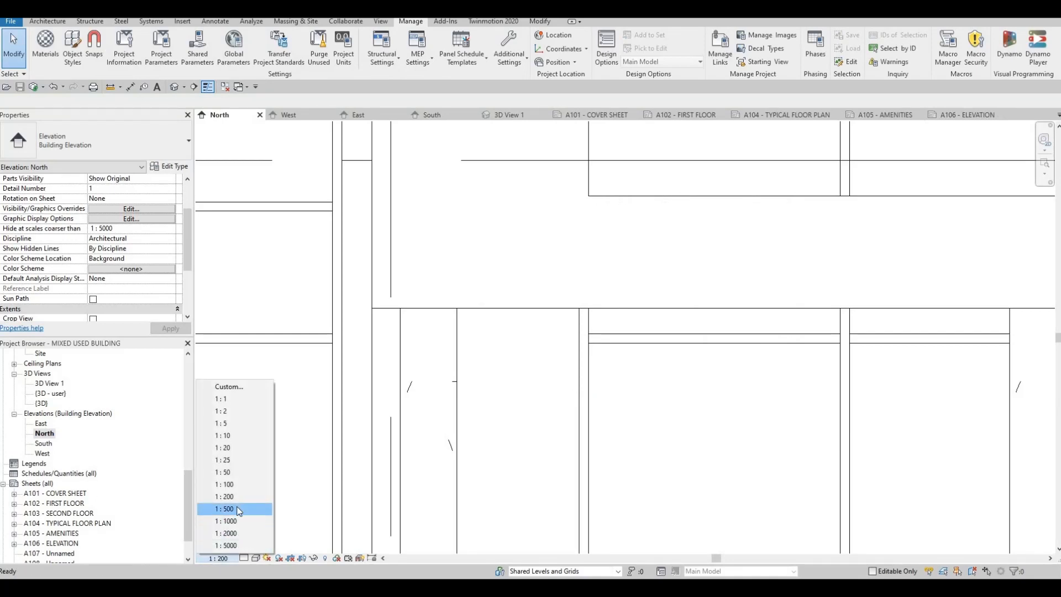
click(237, 510)
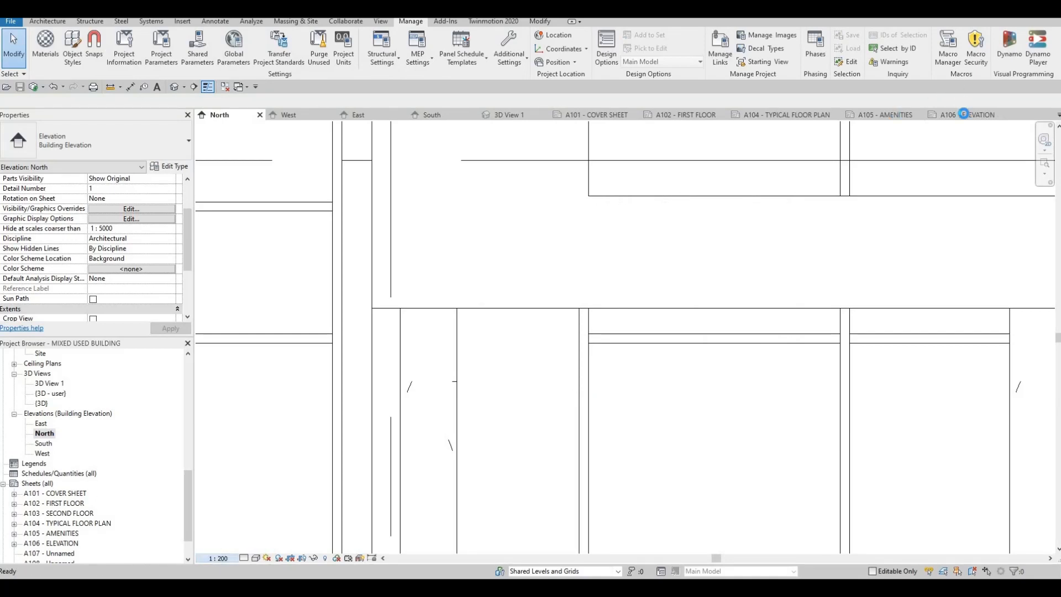
click(967, 115)
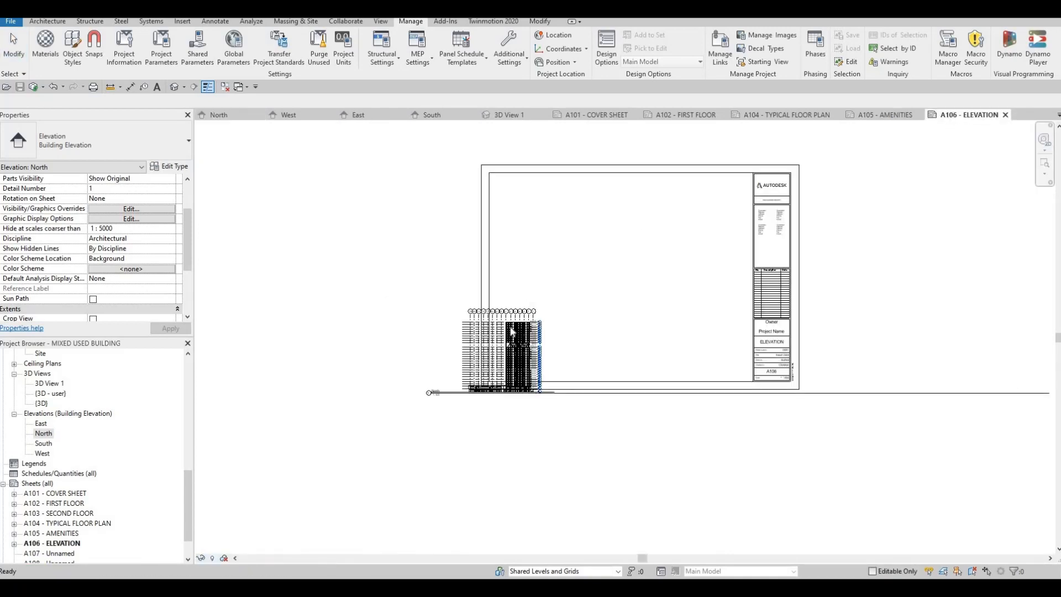
Move the North elevation viewport into the upper-left area of sheet A106.
click(614, 189)
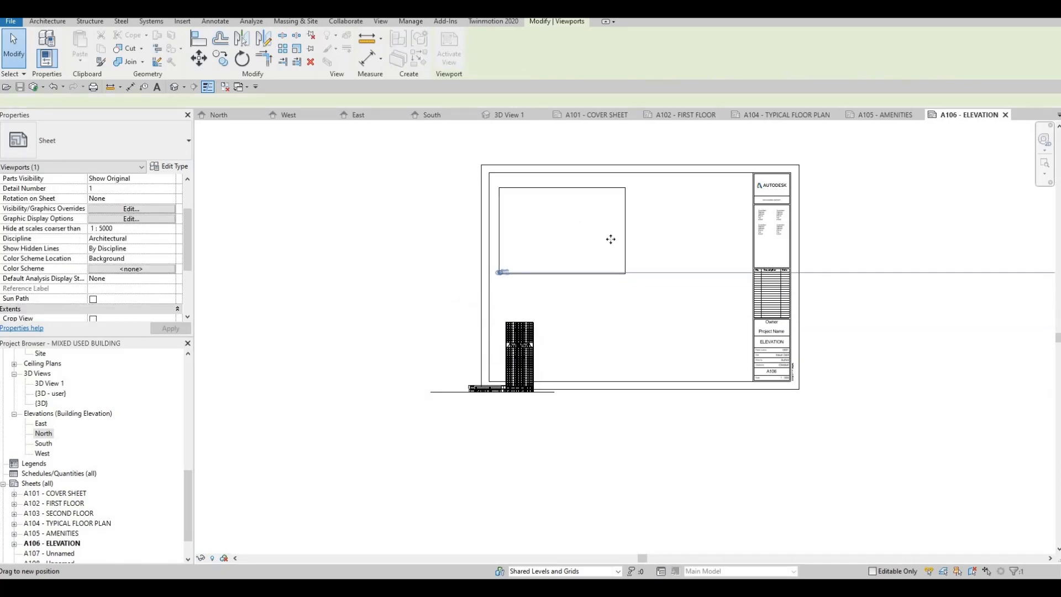
middle_drag(575, 202, 552, 180)
scroll(572, 196, up, 3)
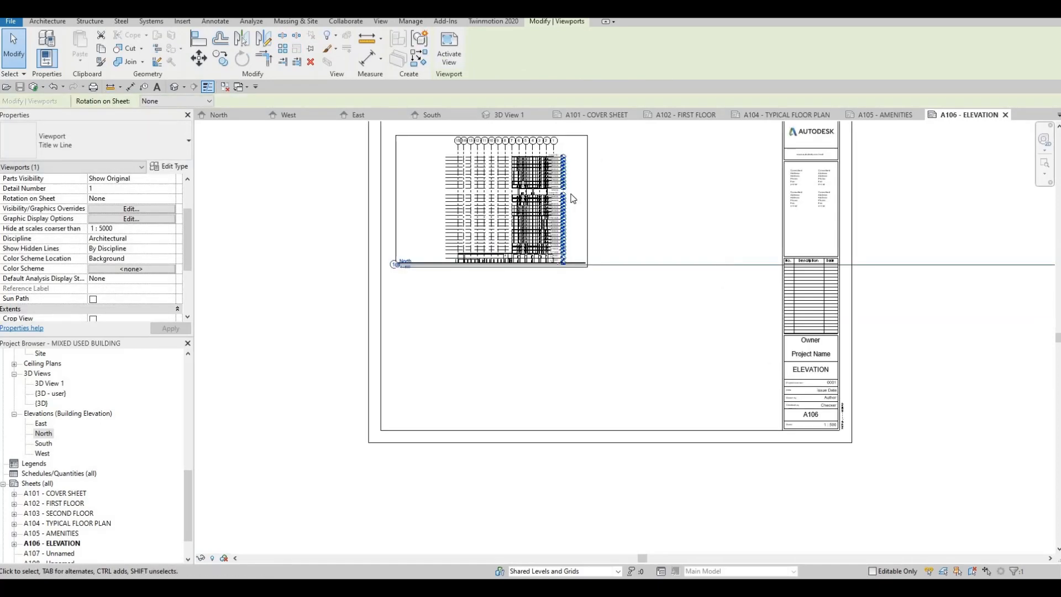
key(Escape)
click(582, 196)
scroll(695, 207, down, 3)
scroll(619, 203, down, 1)
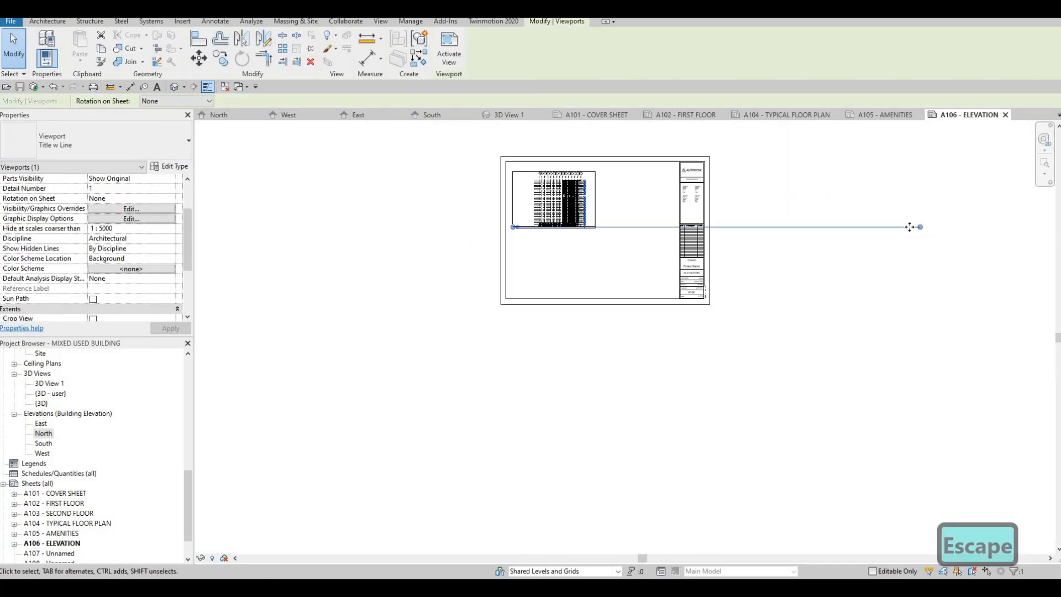
drag(590, 242, 592, 239)
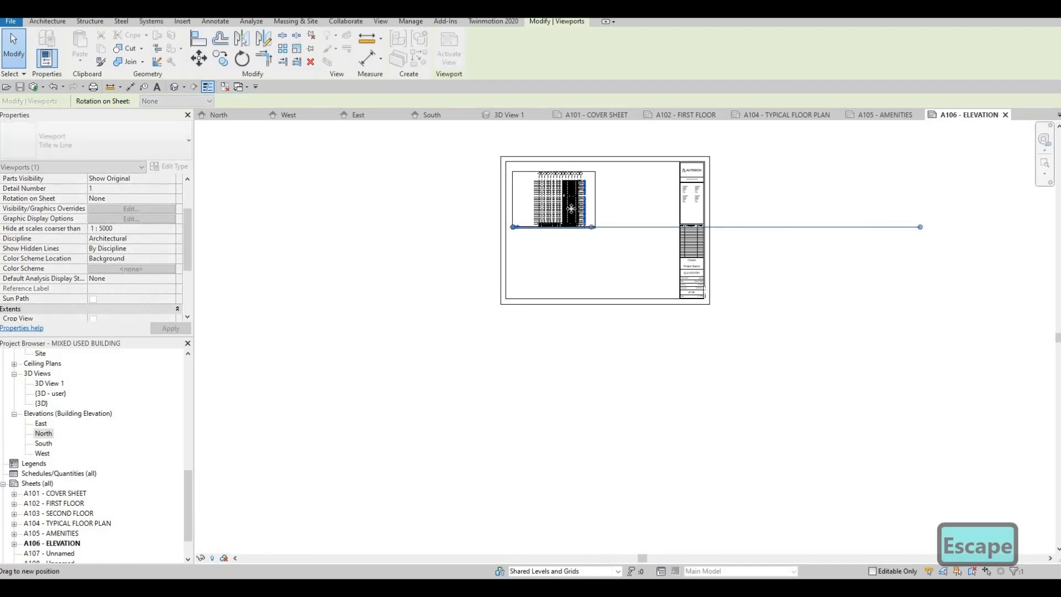
scroll(569, 216, up, 3)
scroll(561, 285, up, 2)
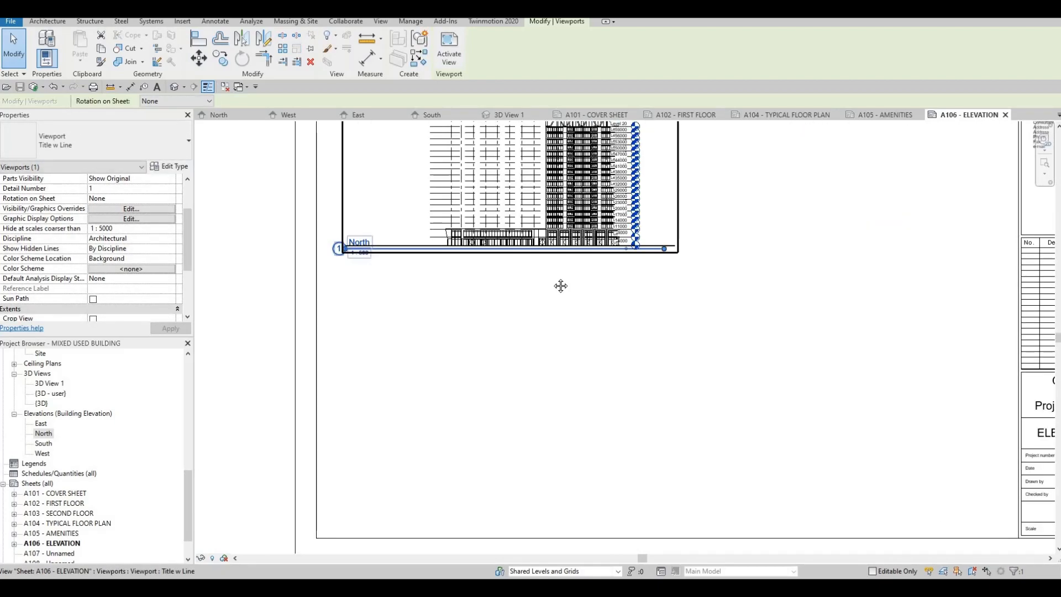
key(Escape)
key(Escape)
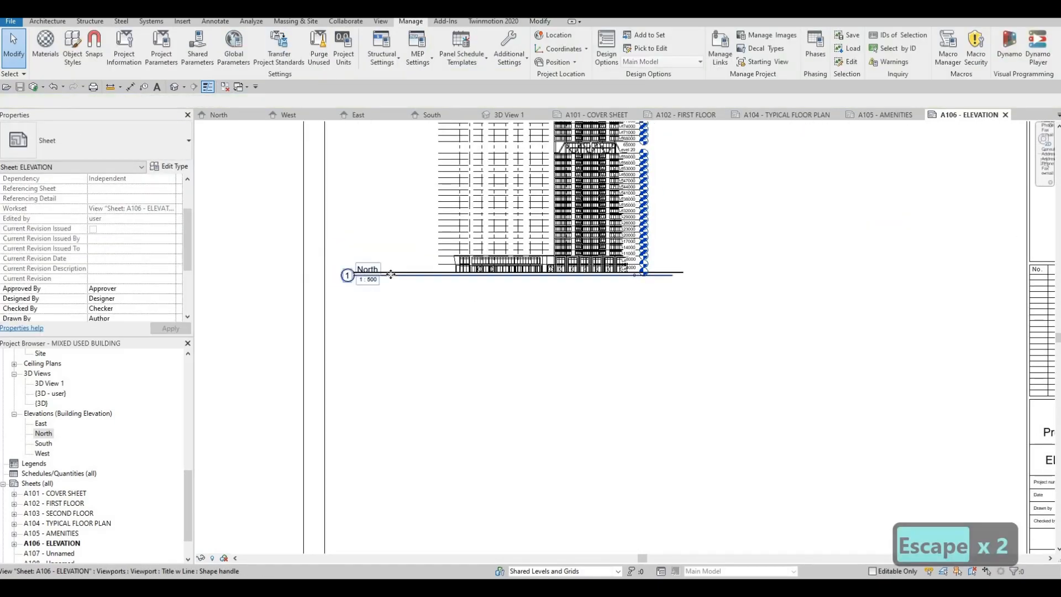
Move the North viewport's title below the elevation and shorten its title line to the drawing's width.
click(395, 284)
drag(418, 288, 462, 301)
key(Escape)
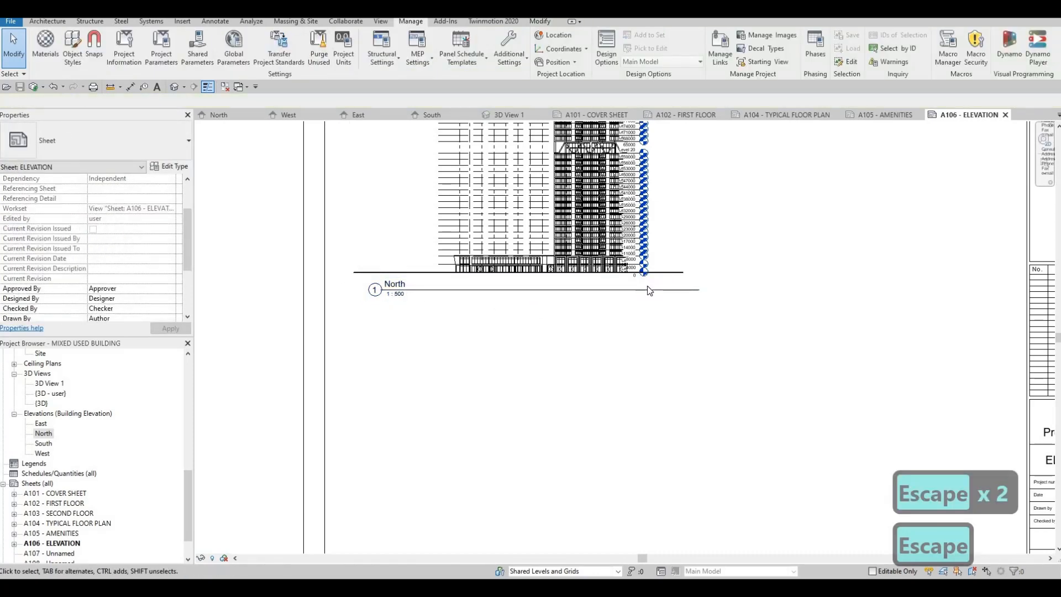
click(654, 290)
drag(700, 292, 659, 300)
key(Escape)
Open the South elevation and set its view scale to 1 : 500.
scroll(659, 301, down, 2)
middle_drag(660, 327, 645, 350)
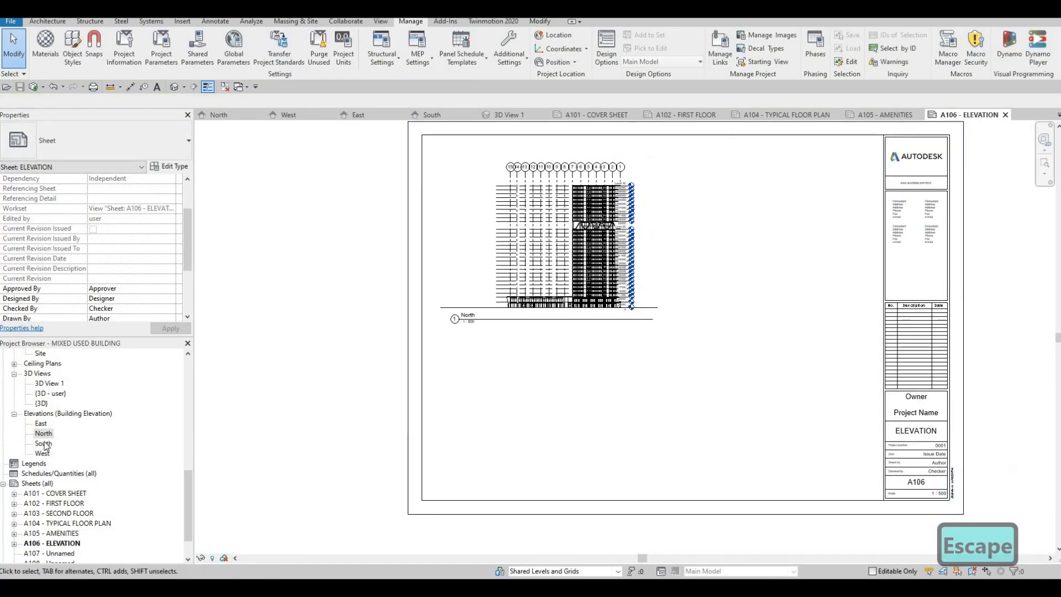
scroll(680, 362, down, 2)
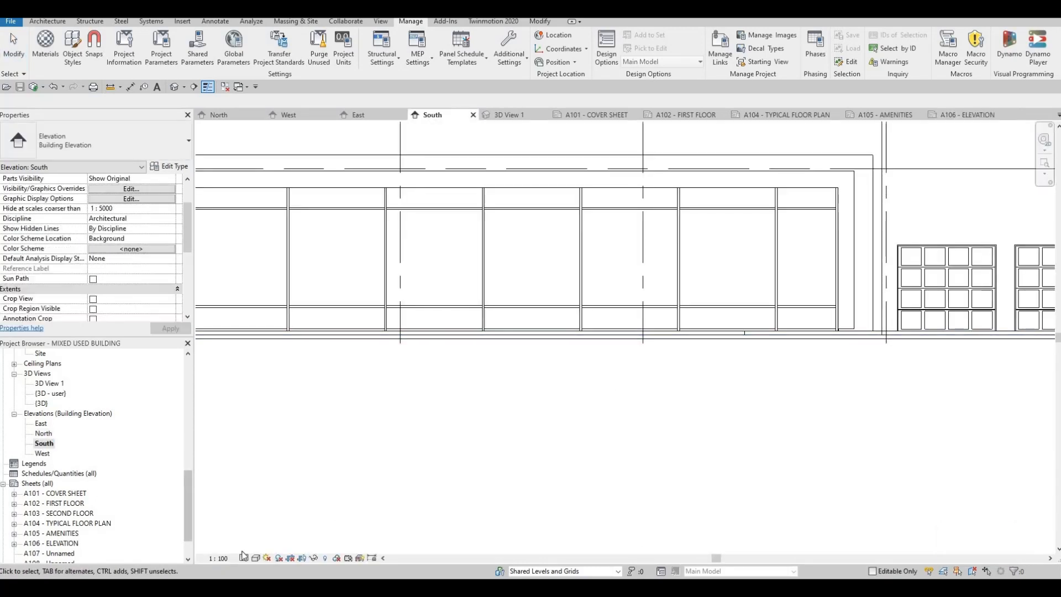
click(218, 558)
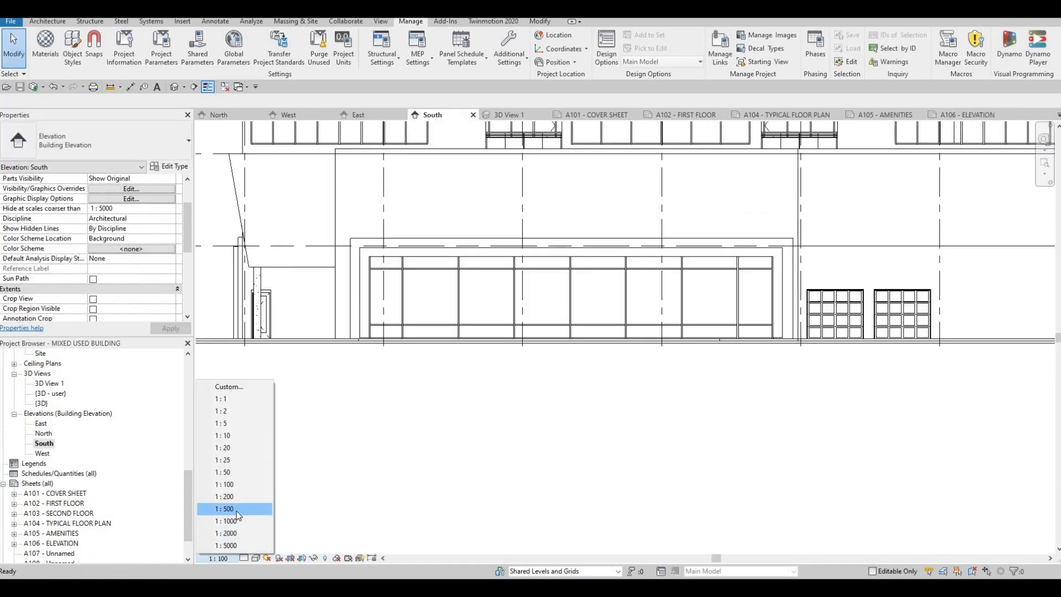
double_click(42, 431)
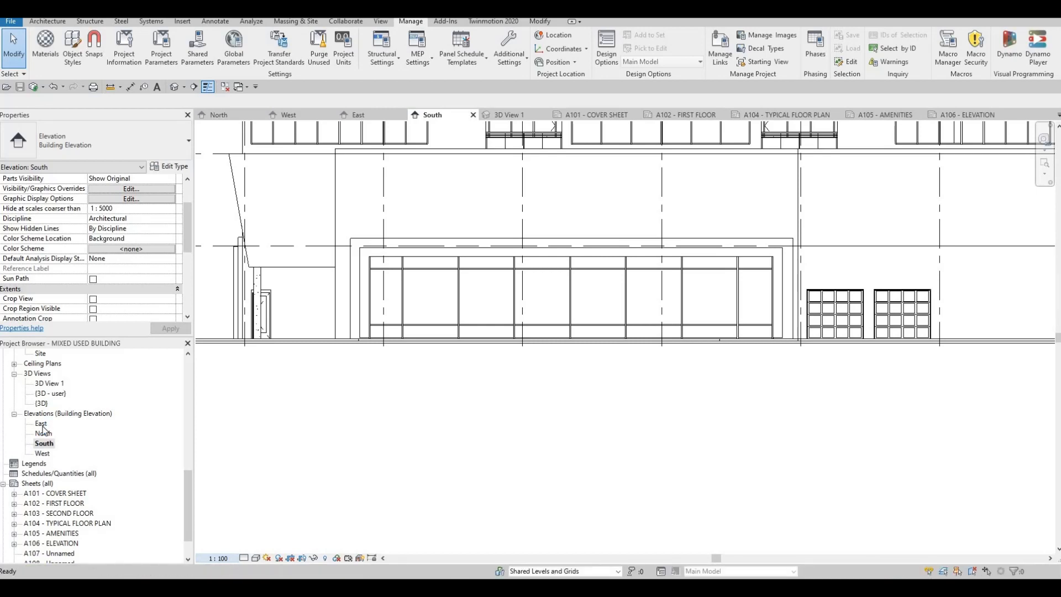
Set the East and West elevations' view scales to 1 : 500.
double_click(42, 424)
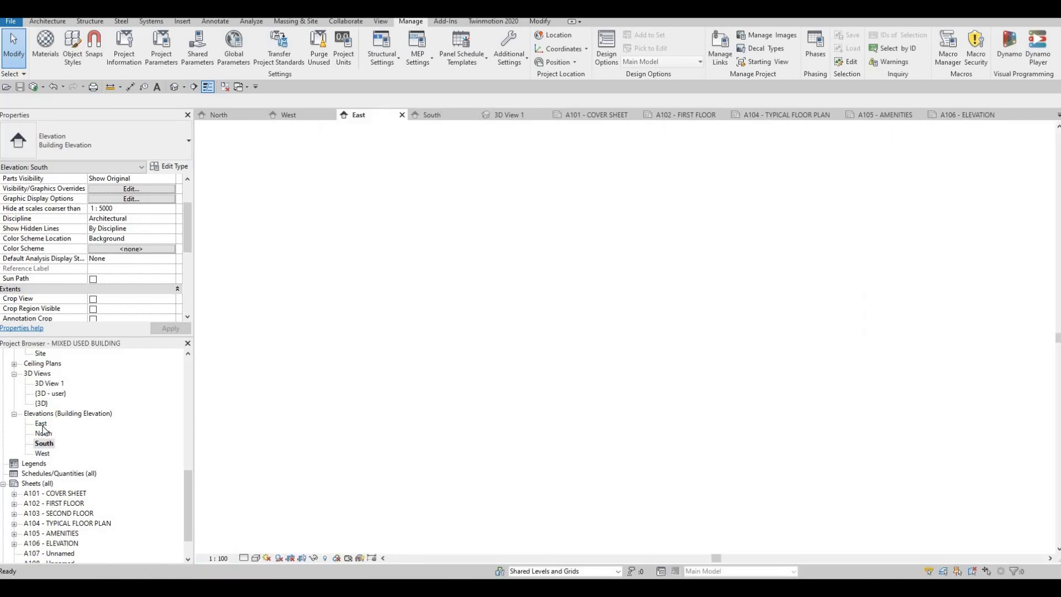
click(222, 558)
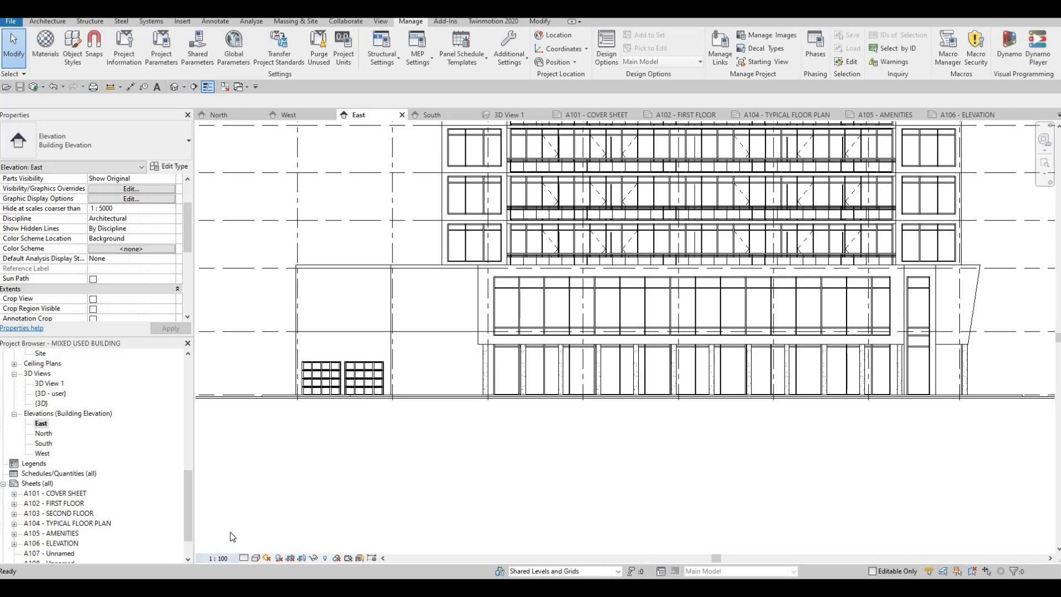
double_click(50, 456)
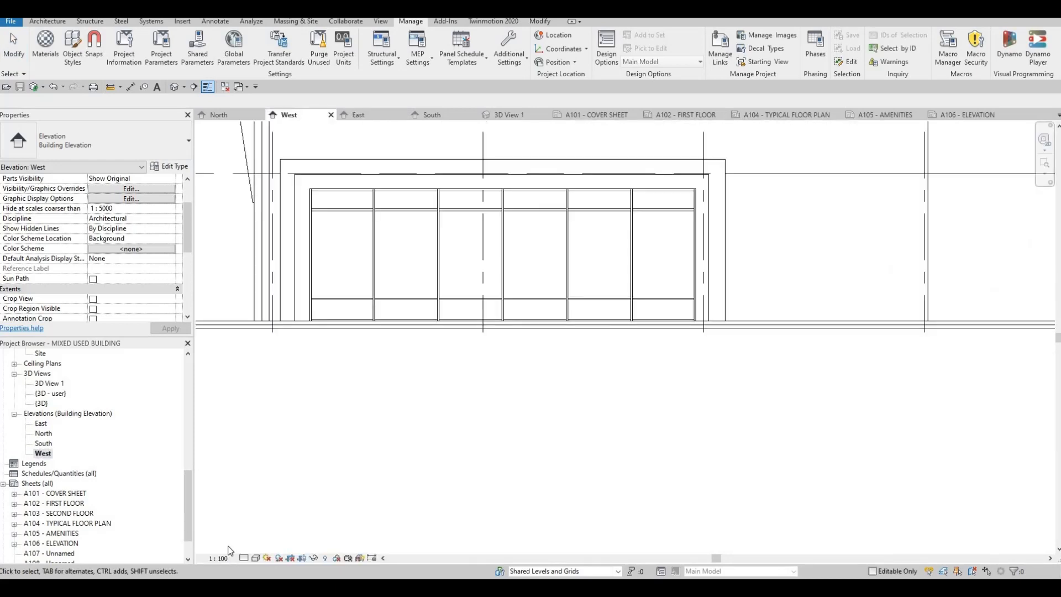
click(219, 558)
click(234, 510)
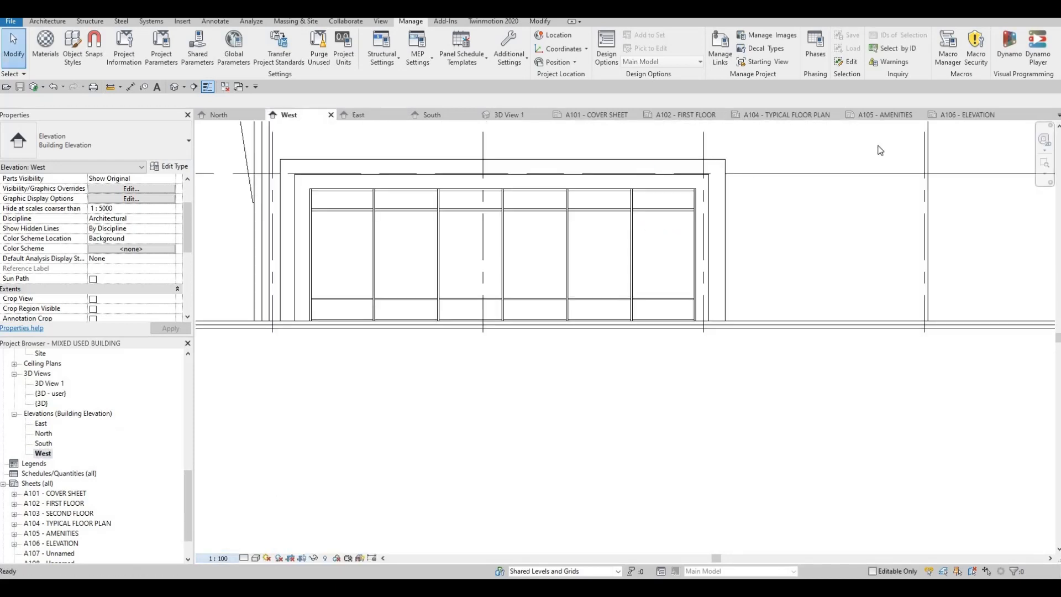
Return to sheet A106 and place the East elevation to the right of the North elevation.
click(962, 115)
click(41, 424)
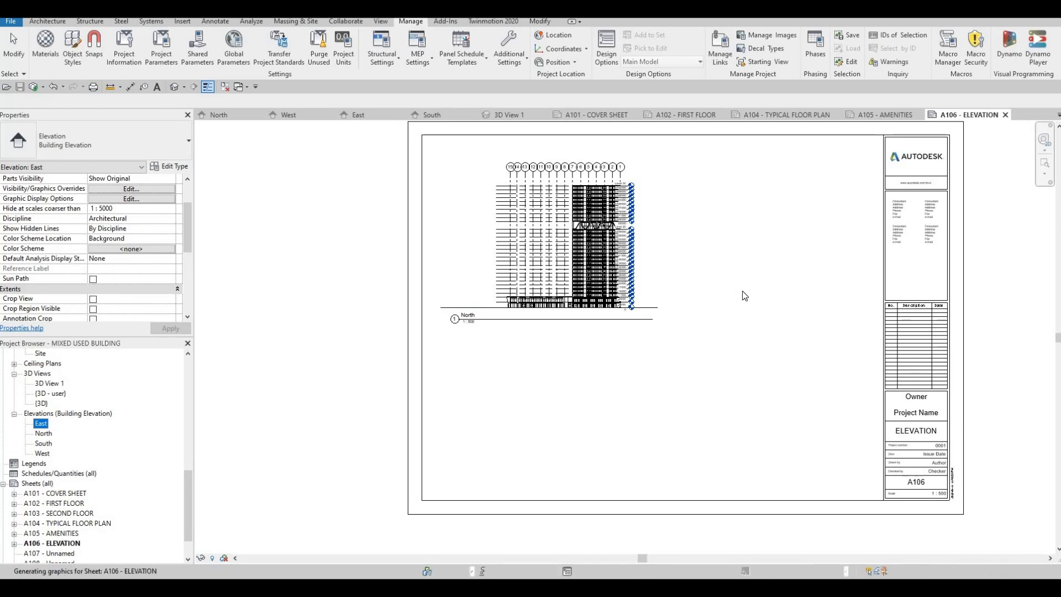
click(778, 236)
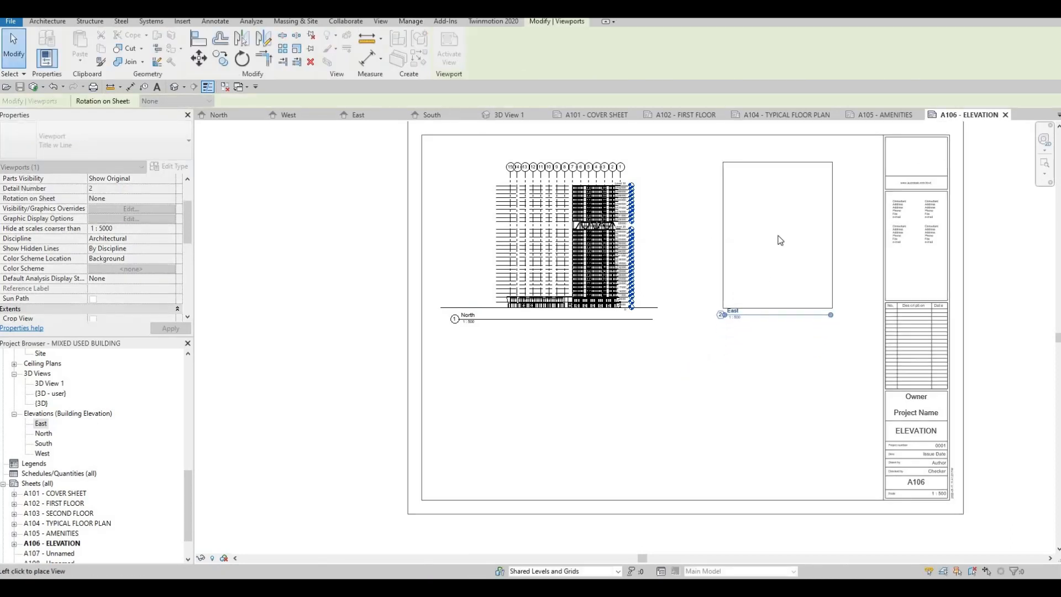
Place the South elevation on sheet A106.
click(45, 444)
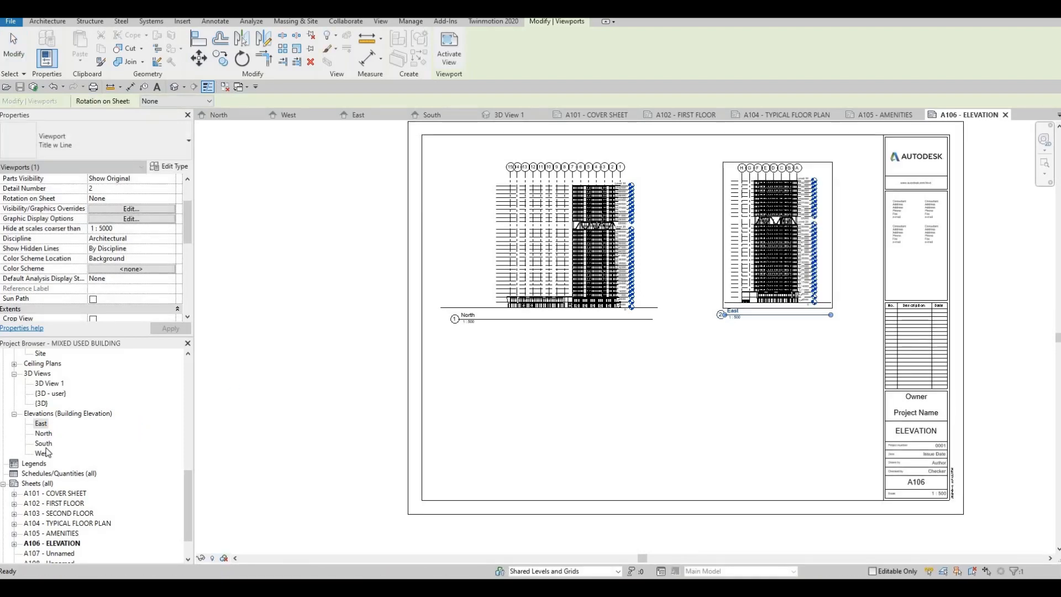
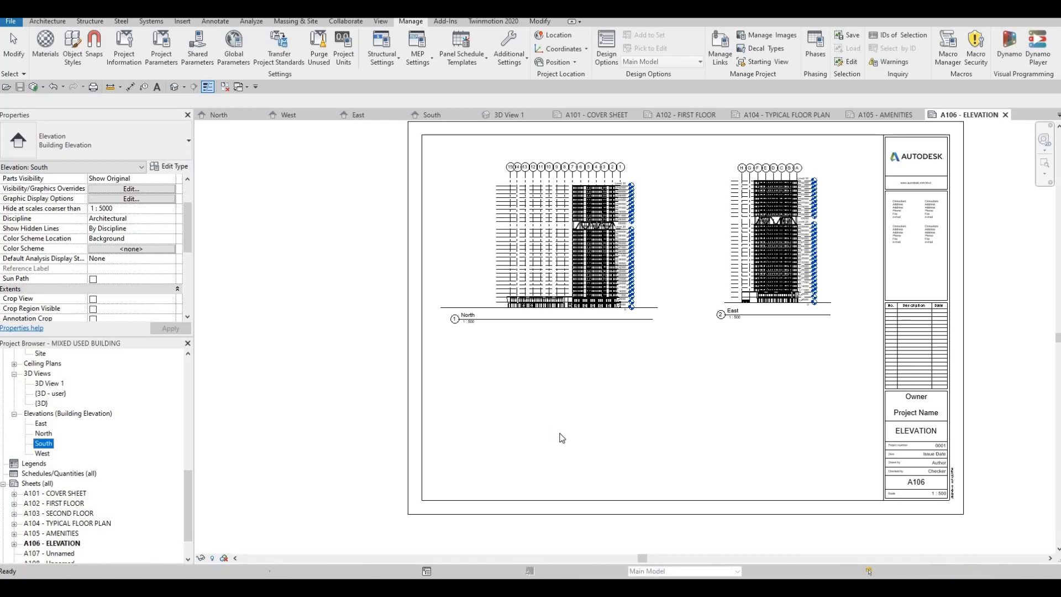
Place the South elevation at the lower left and the West elevation at the lower right of sheet A106.
click(564, 406)
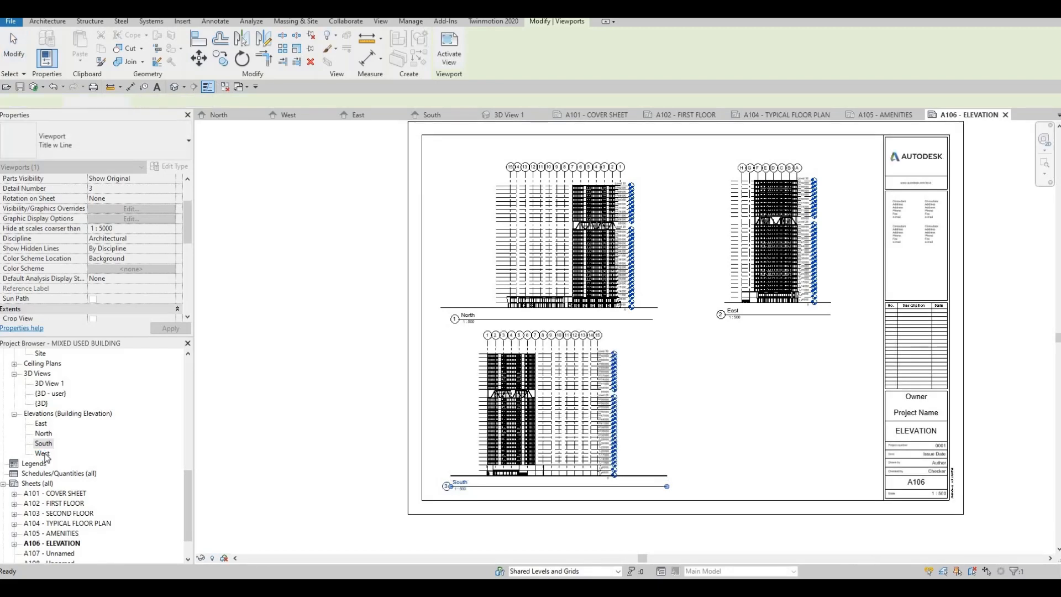
click(42, 453)
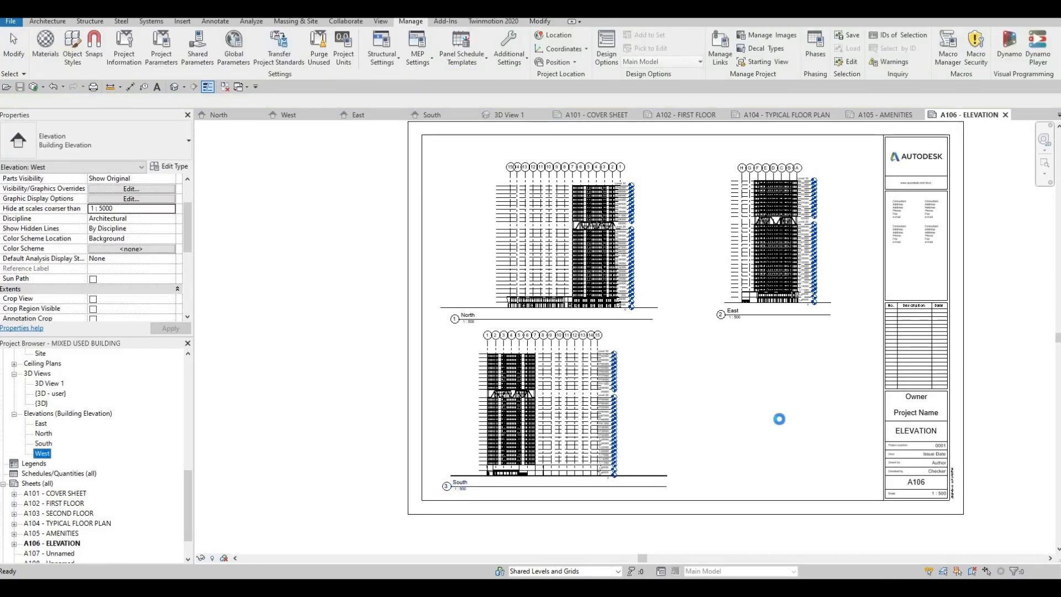
drag(42, 453, 782, 424)
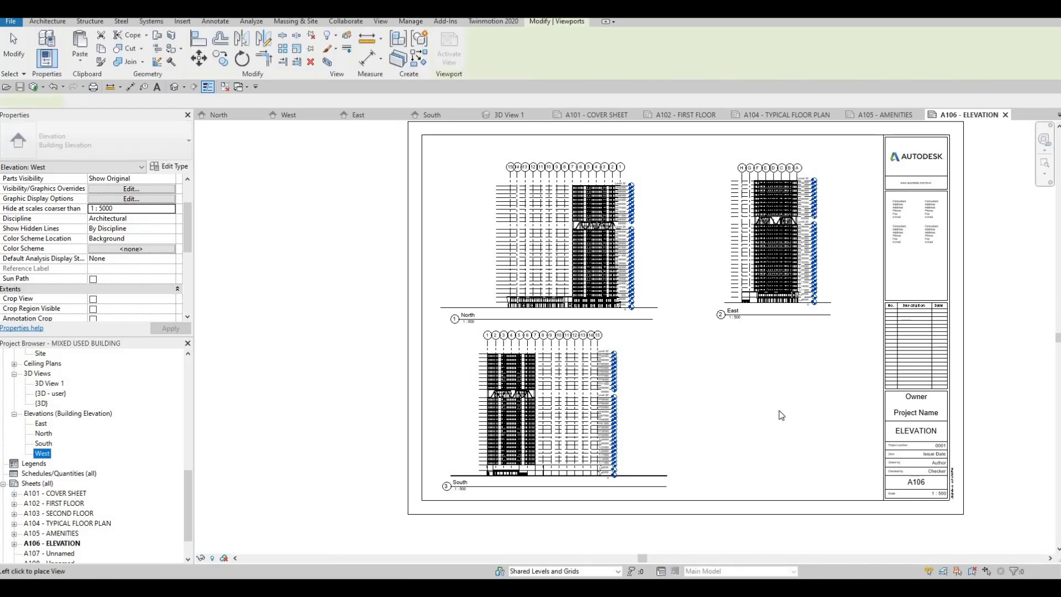
click(779, 403)
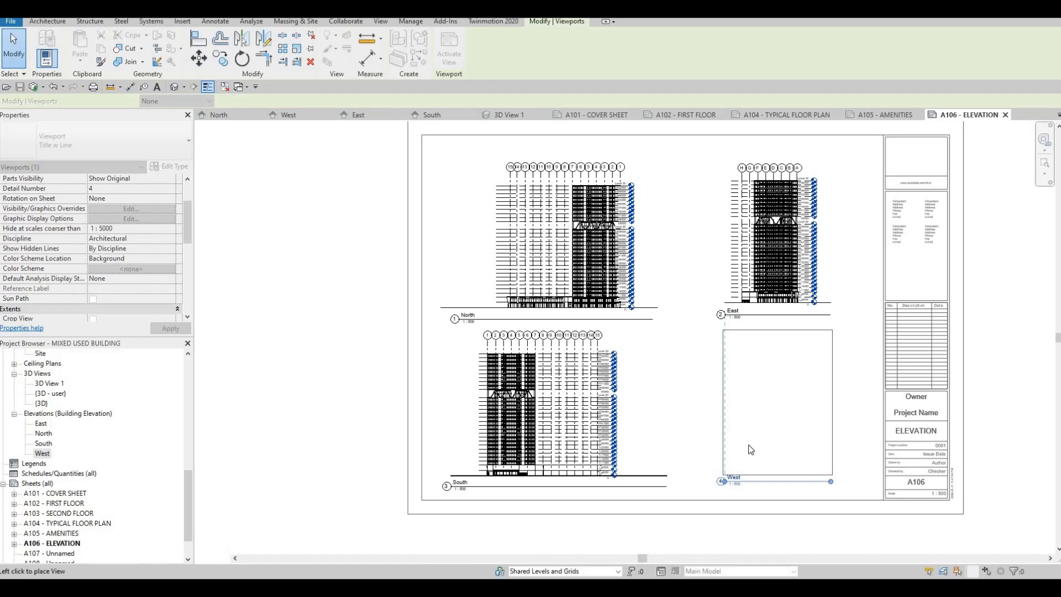
key(Escape)
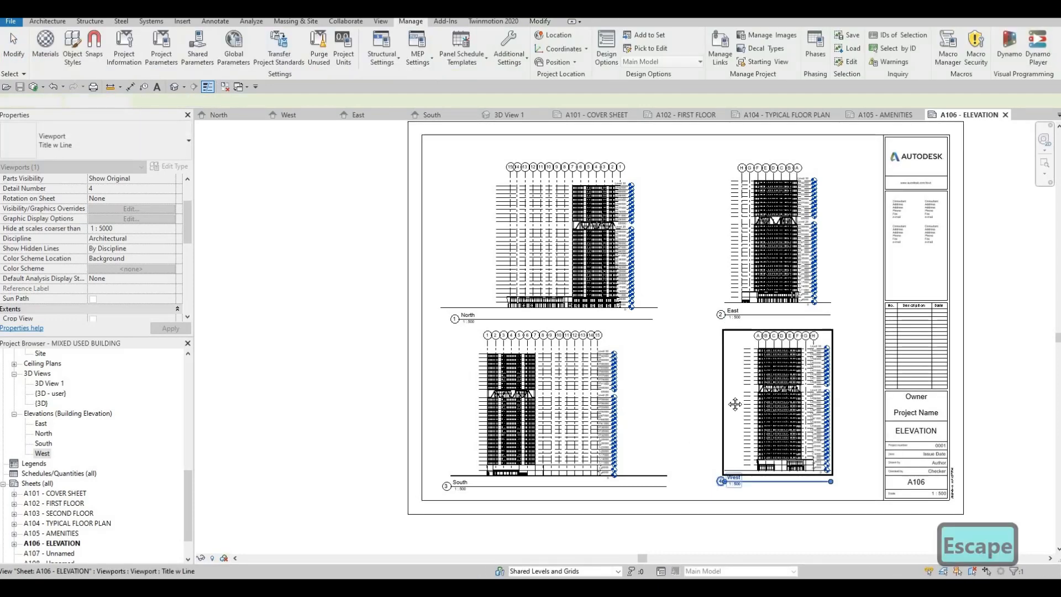
middle_drag(748, 417, 786, 383)
key(Escape)
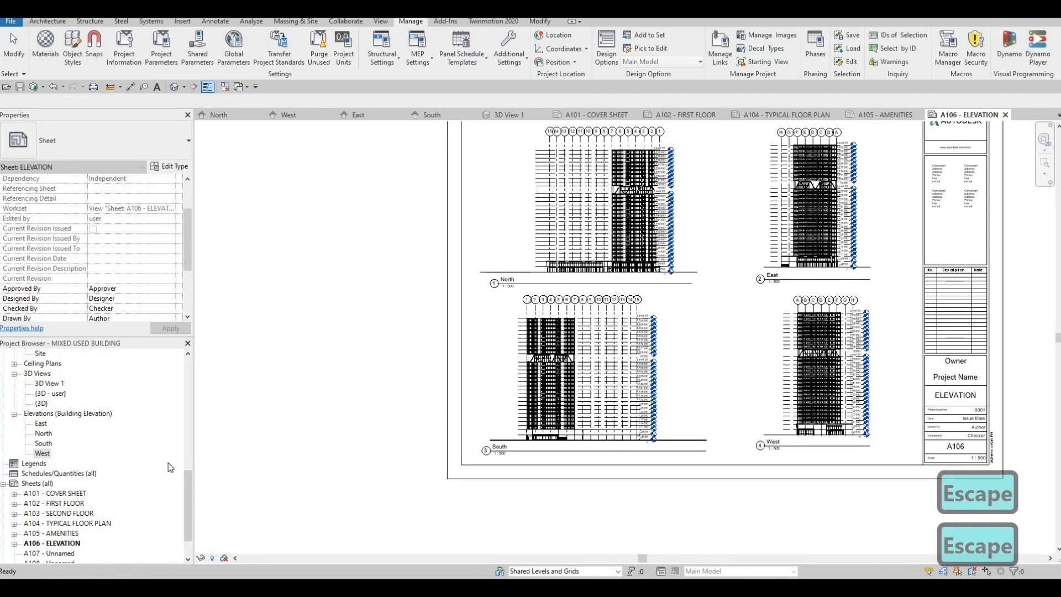
Open the Level 1 floor plan and draw a horizontal section across the building between grids C and D.
scroll(64, 535, down, 1)
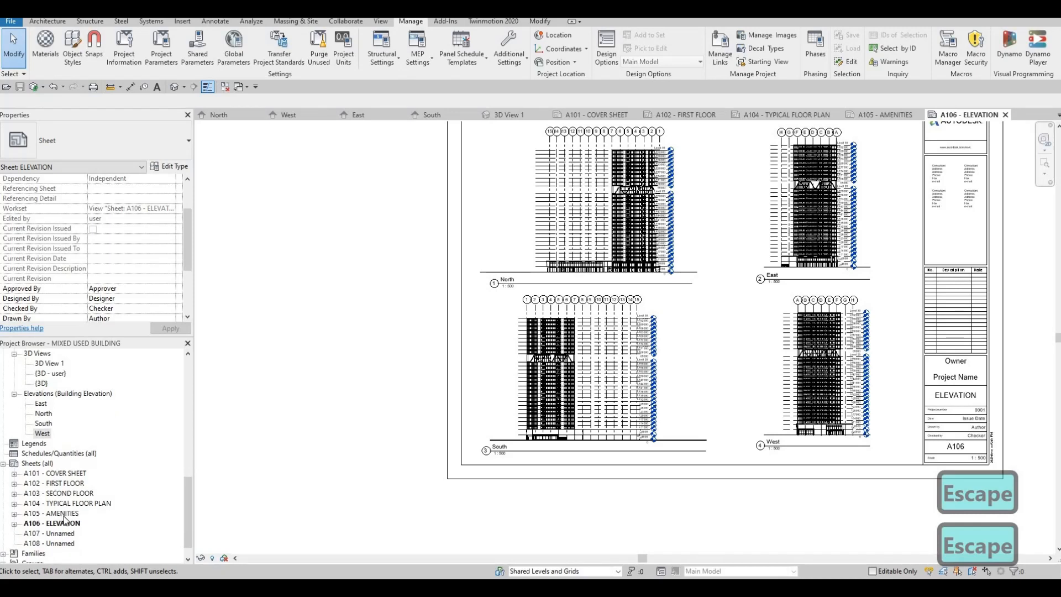
scroll(61, 464, up, 8)
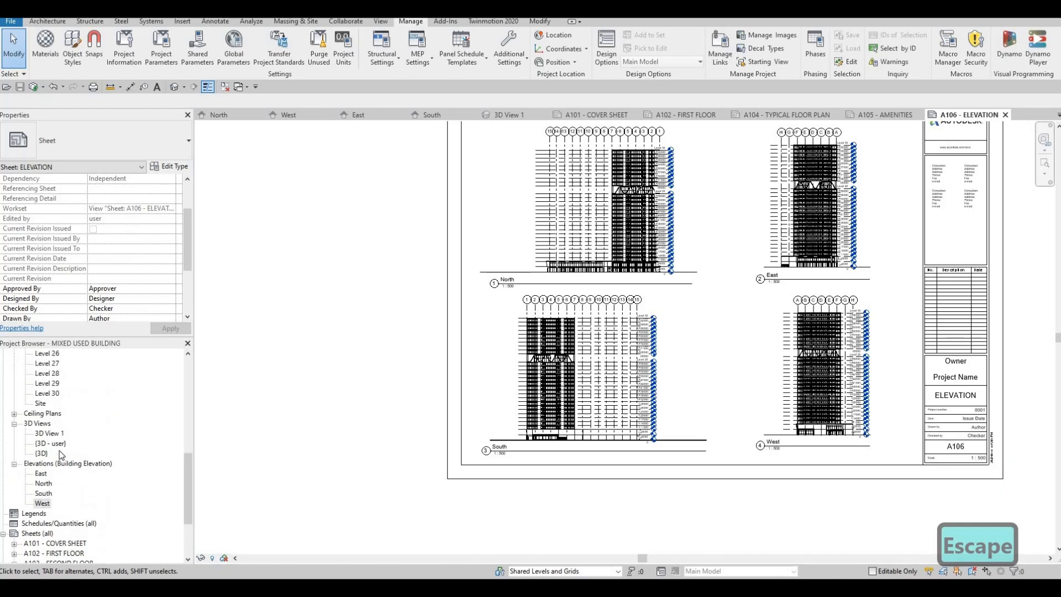
scroll(52, 425, up, 10)
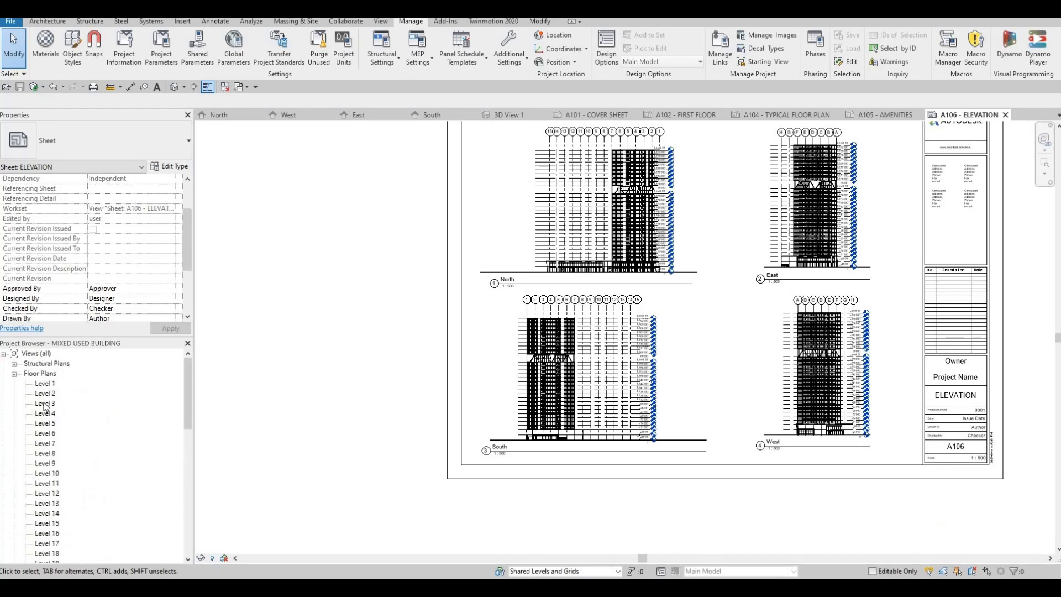
double_click(50, 385)
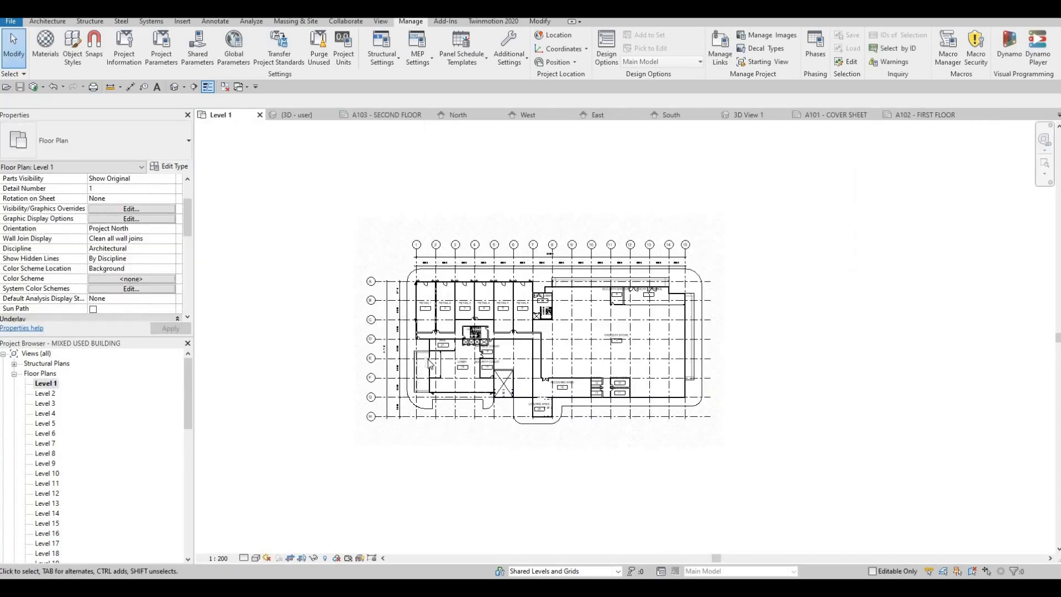
click(48, 21)
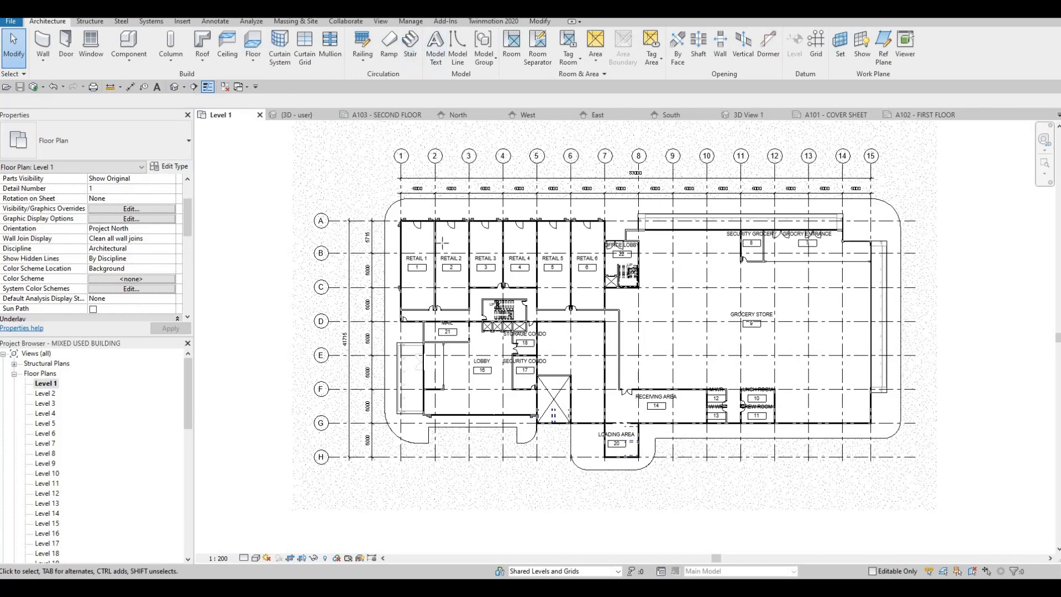
click(193, 88)
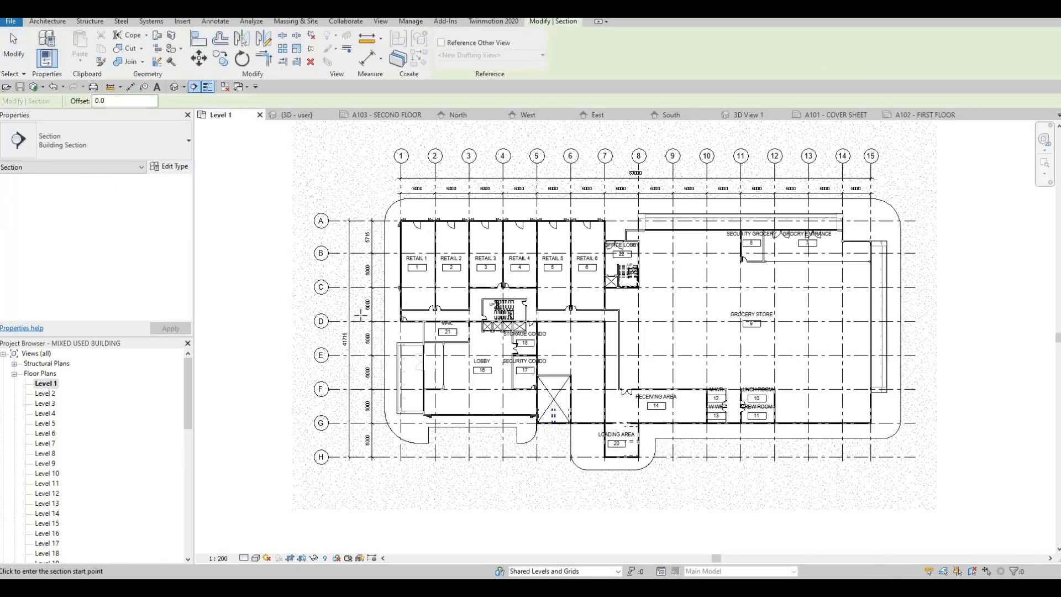
scroll(360, 314, up, 2)
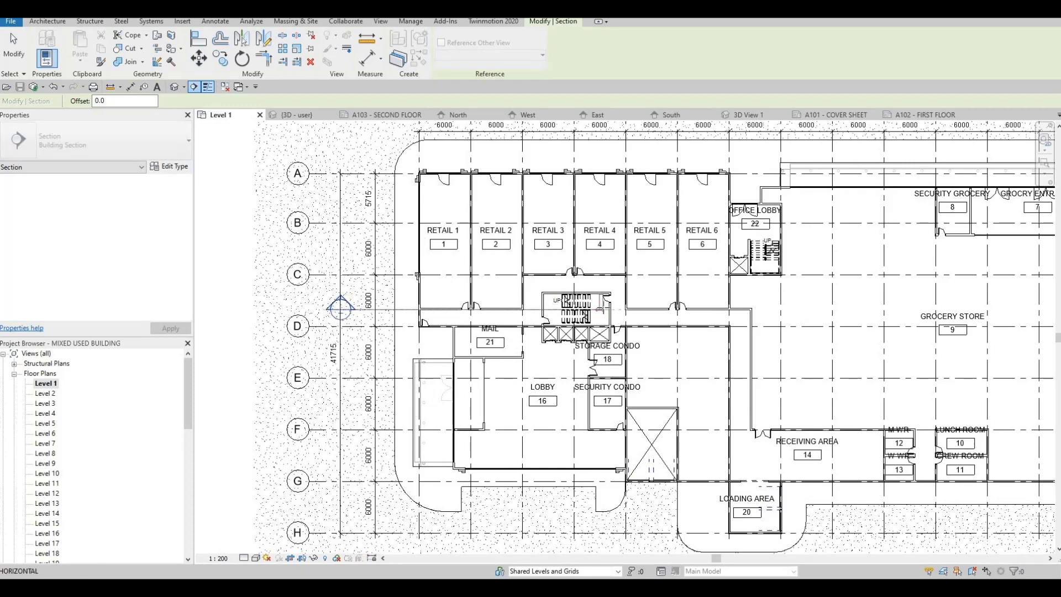
key(Escape)
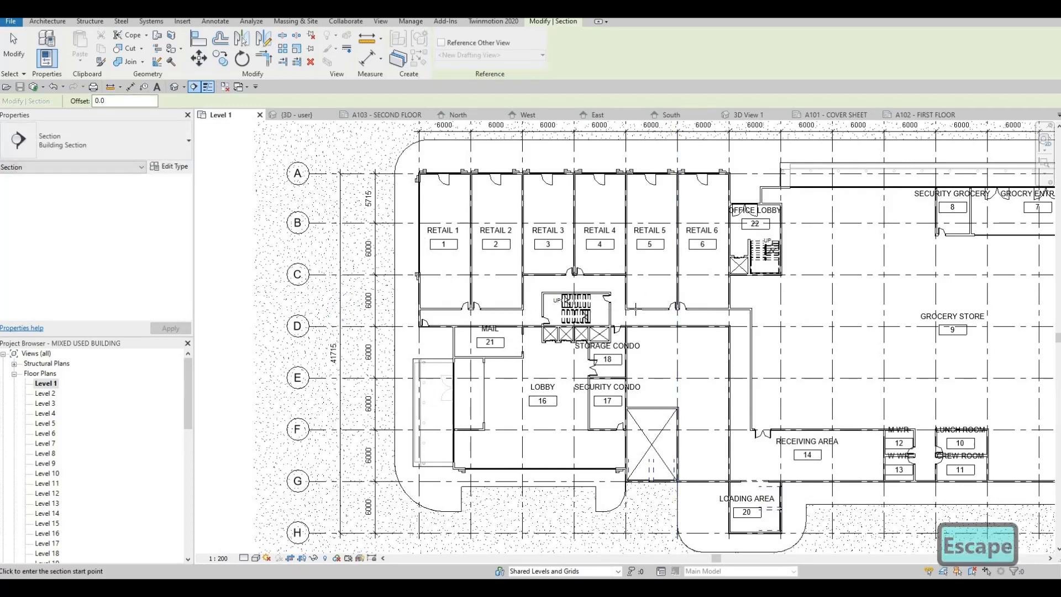
click(337, 299)
scroll(796, 307, down, 2)
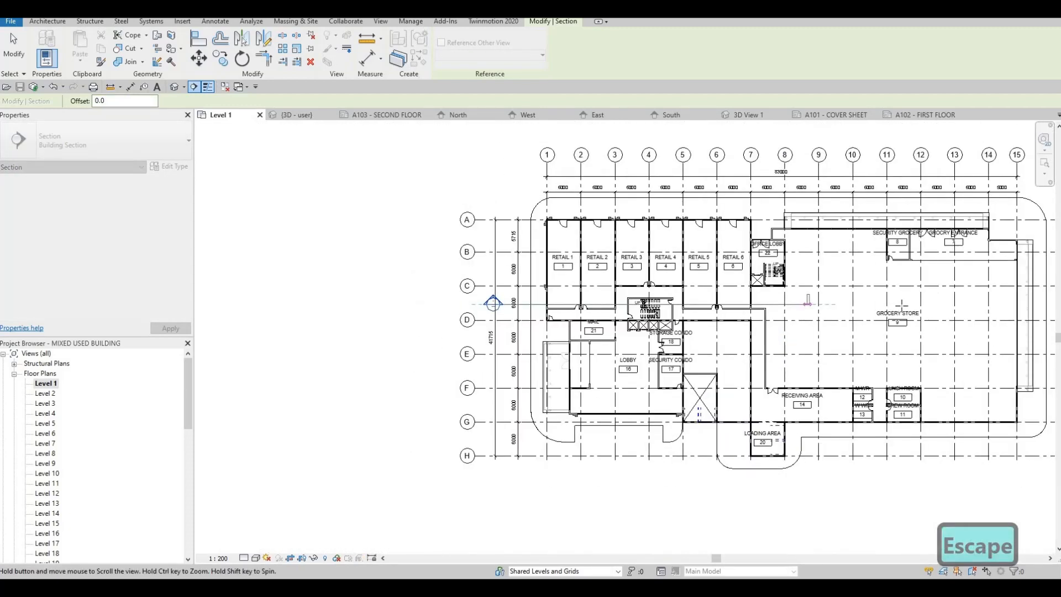
middle_drag(901, 306, 753, 302)
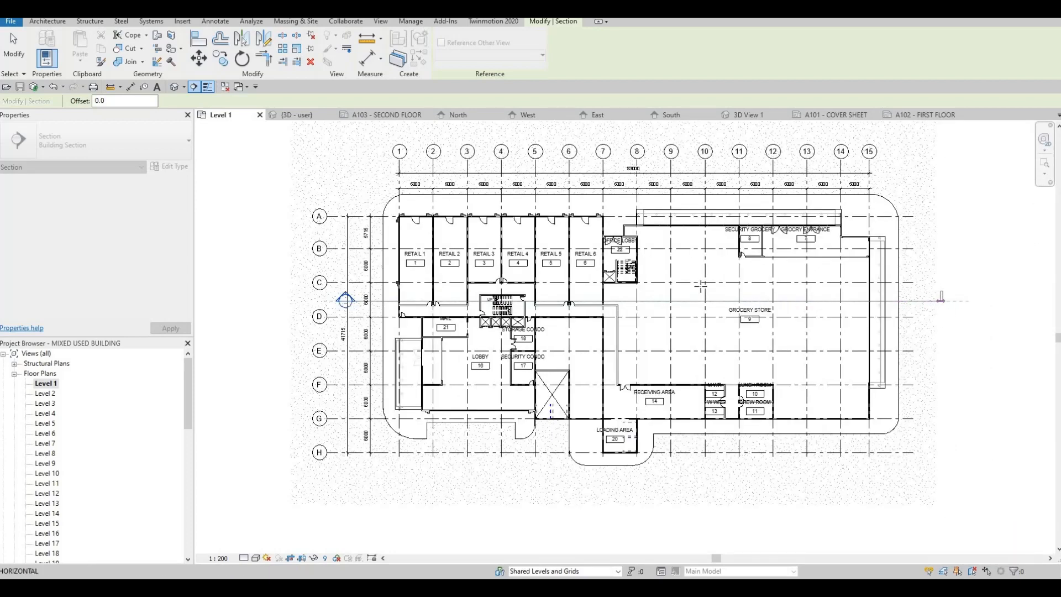
click(941, 300)
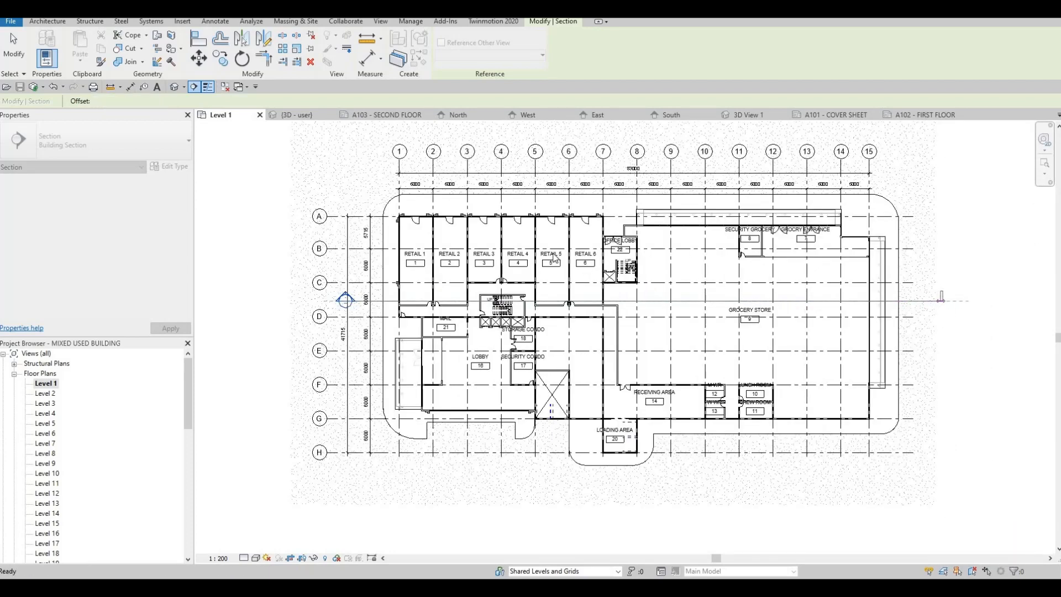
Reduce the horizontal section's view depth so its far boundary sits just beyond grid A.
scroll(614, 279, up, 1)
middle_drag(647, 312, 636, 446)
scroll(625, 243, down, 2)
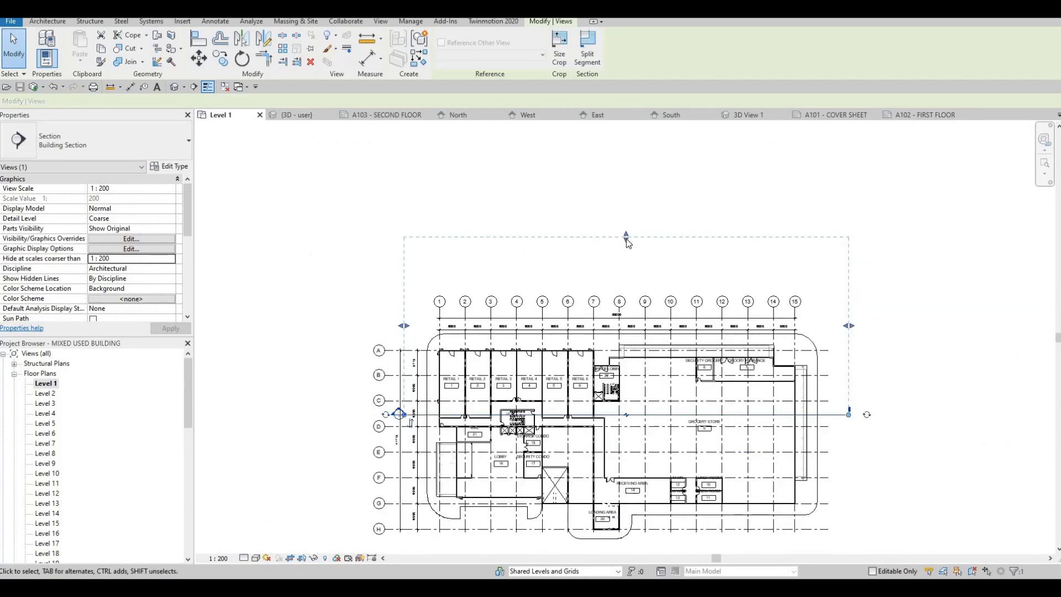
drag(625, 239, 616, 339)
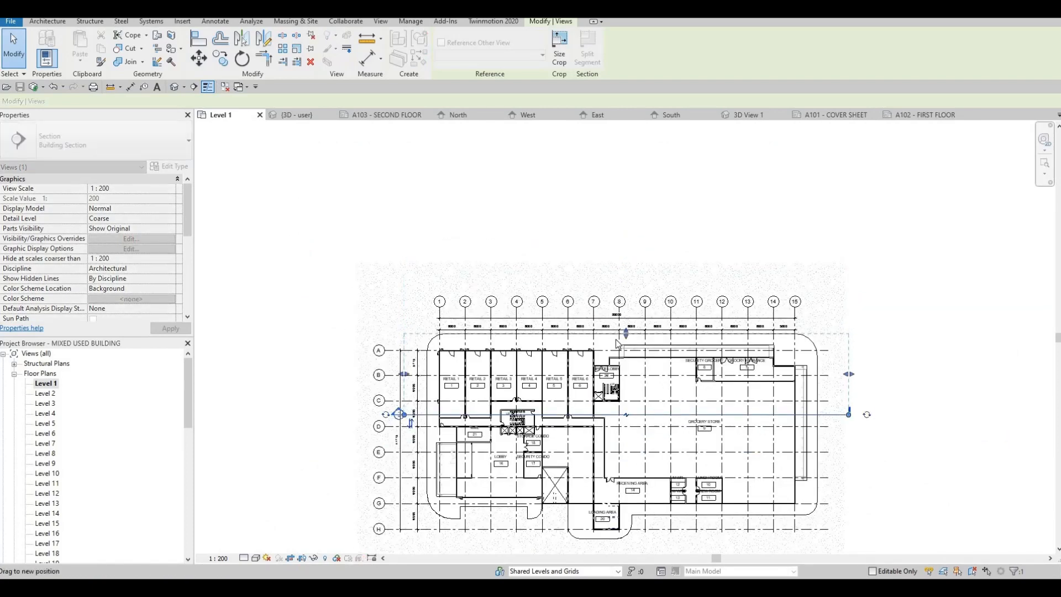
key(Escape)
Draw a vertical section through the building along grid 8 and flip its viewing direction.
middle_drag(477, 251, 476, 224)
middle_drag(204, 105, 184, 89)
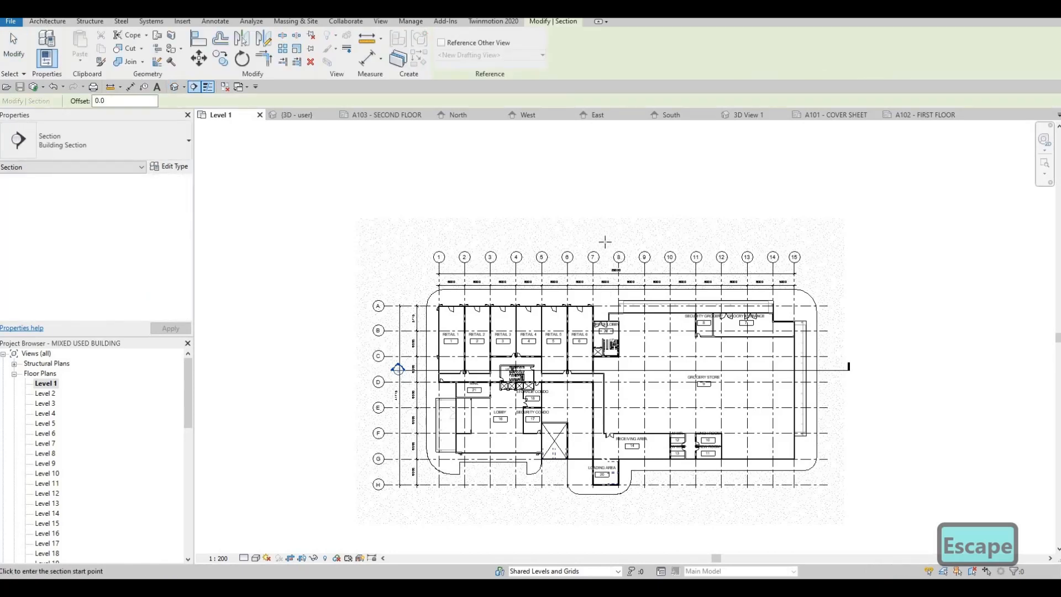
click(608, 221)
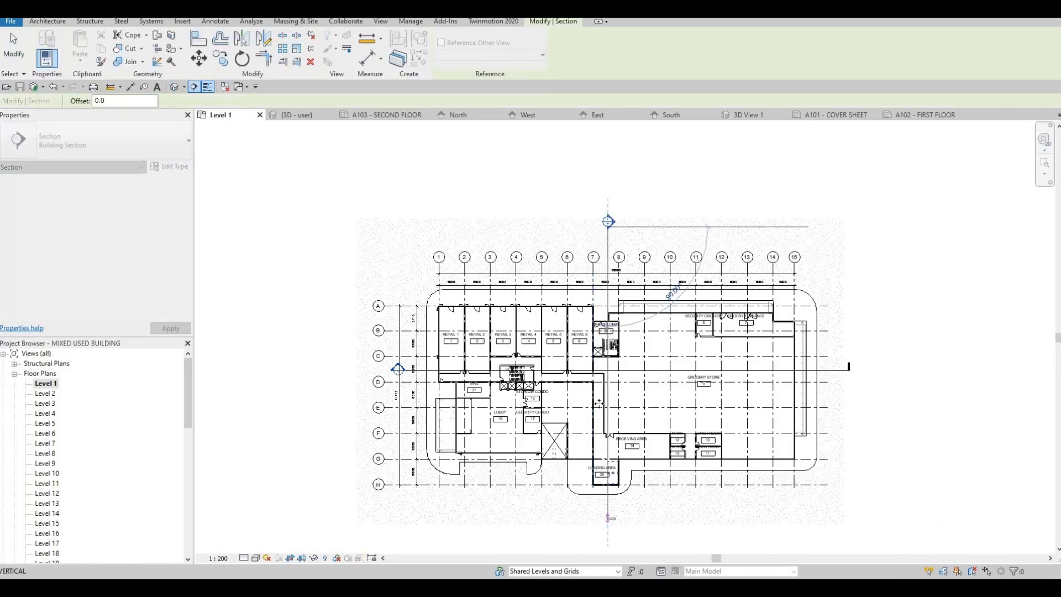
click(608, 517)
key(Escape)
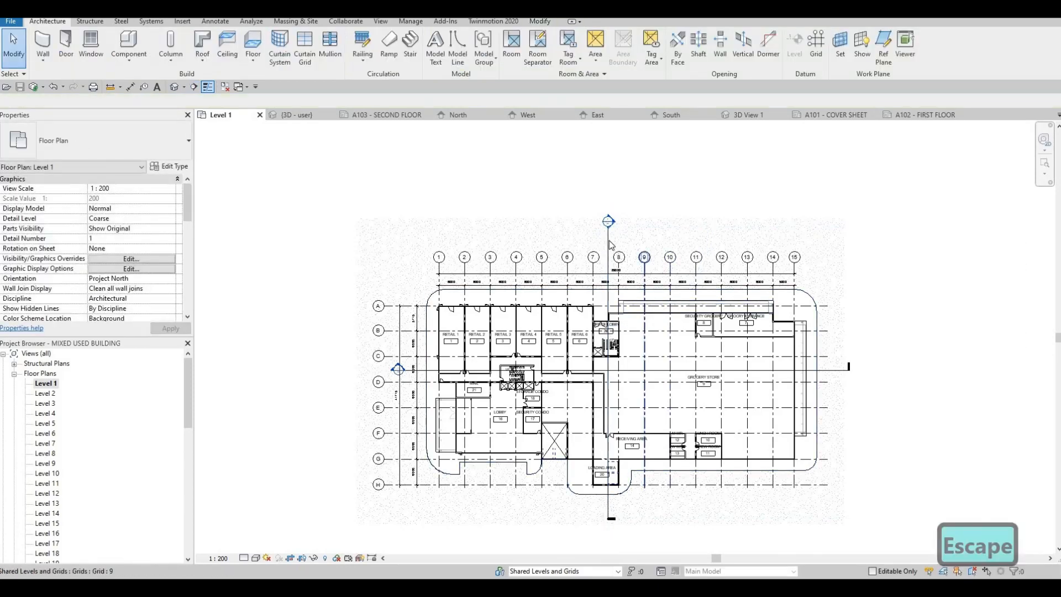
click(607, 244)
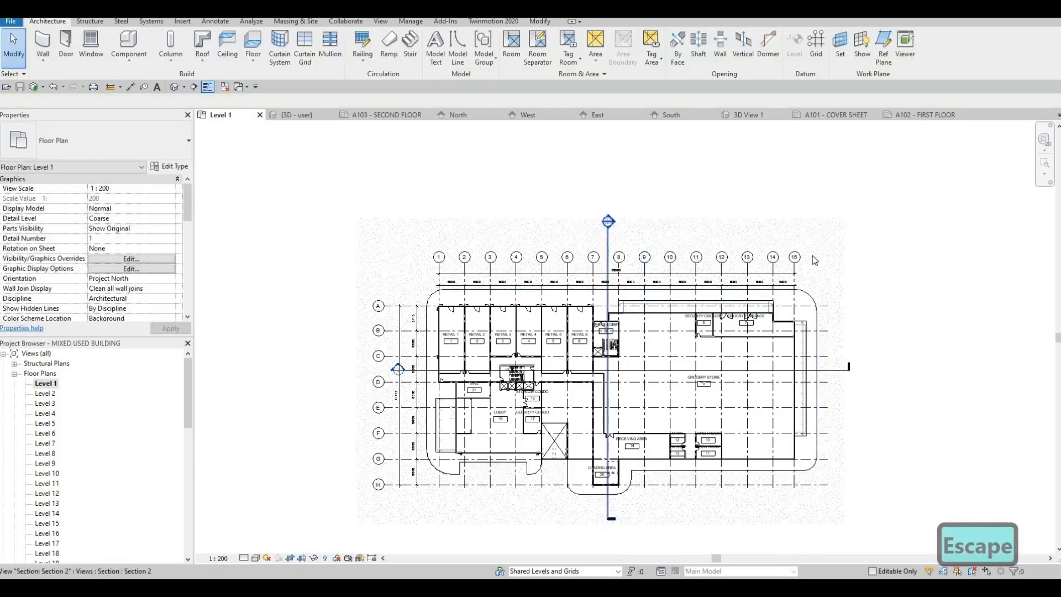
click(599, 233)
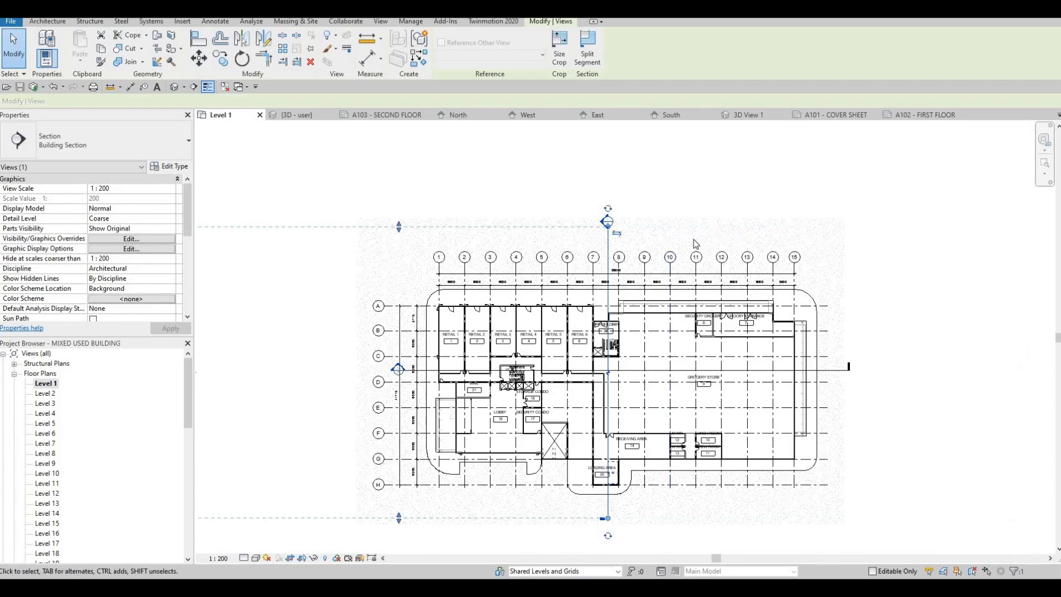
Open the Section 1 view and check its view scale options.
middle_drag(612, 266, 869, 207)
scroll(869, 207, down, 3)
drag(600, 279, 746, 278)
key(Escape)
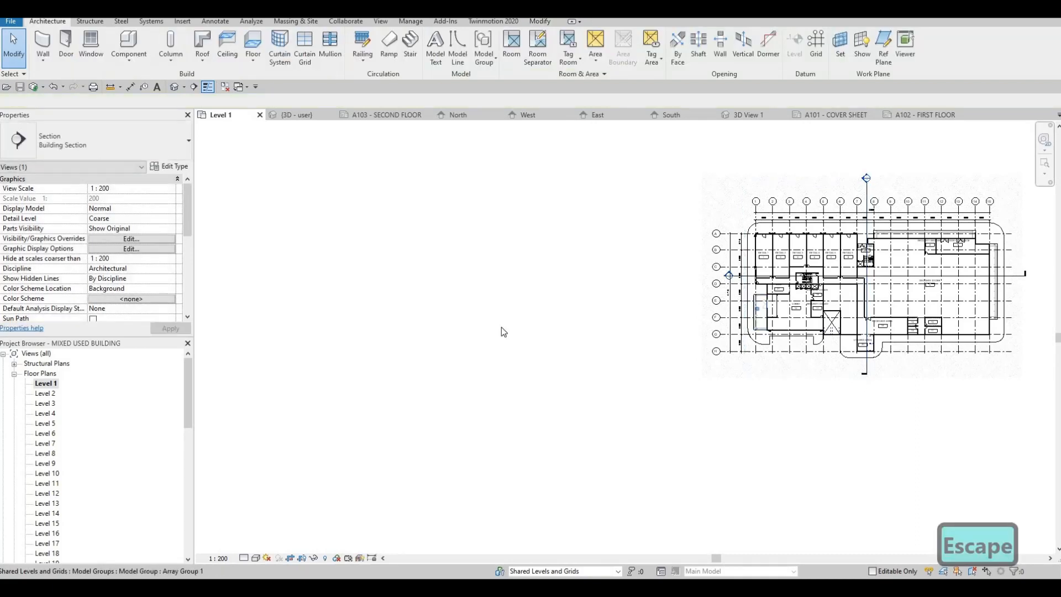
middle_drag(502, 327, 348, 329)
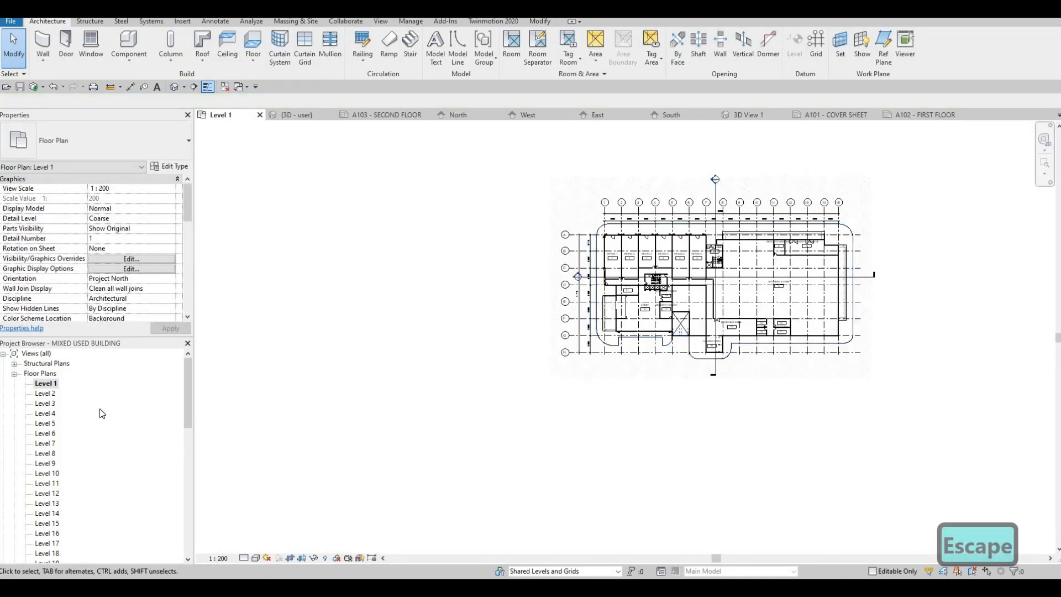
scroll(91, 434, down, 9)
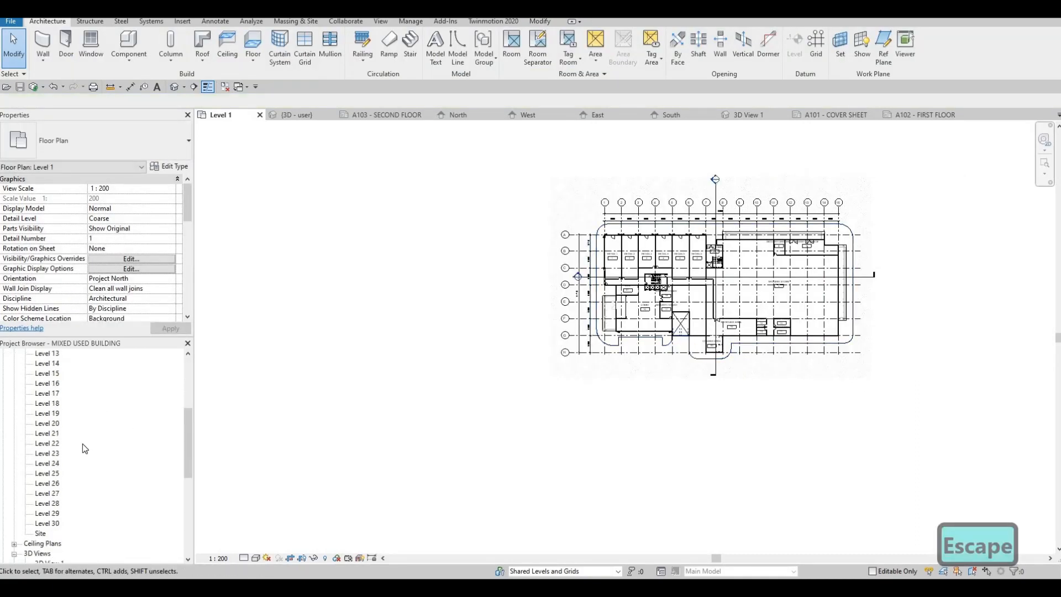
scroll(29, 467, down, 2)
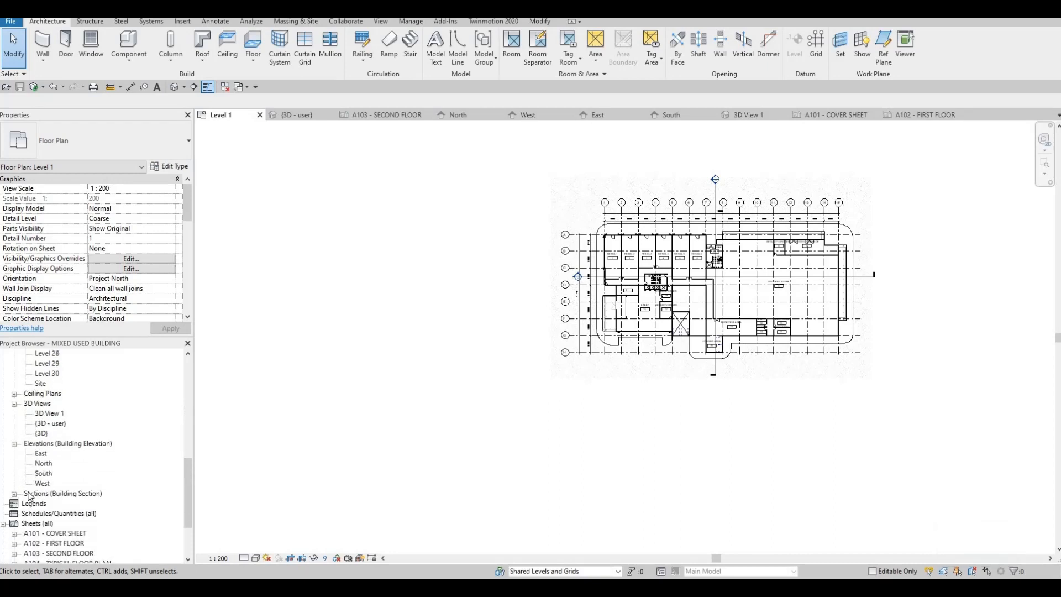
scroll(30, 452, down, 2)
double_click(51, 454)
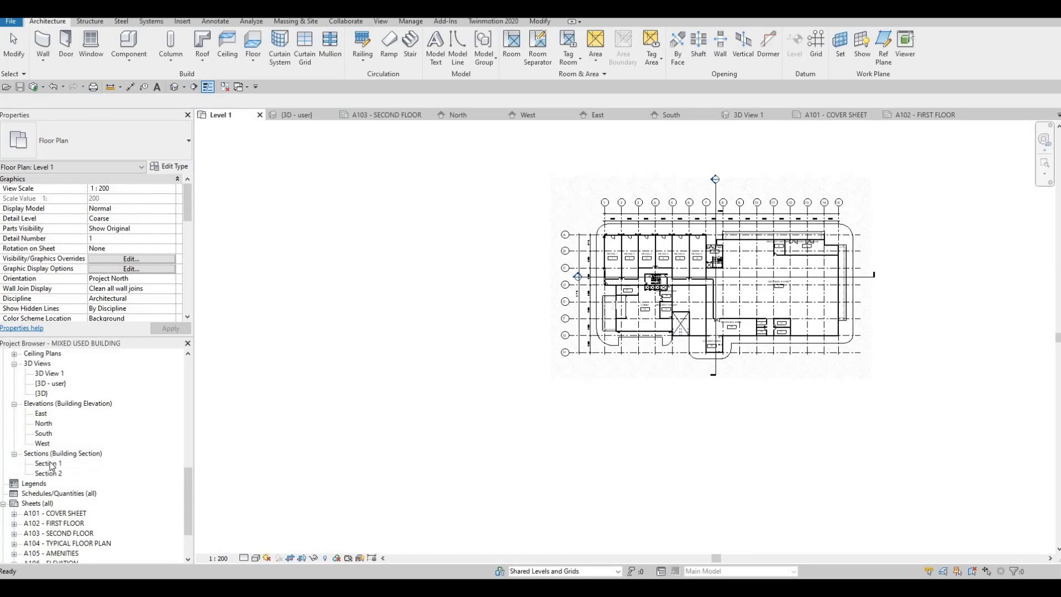
click(49, 463)
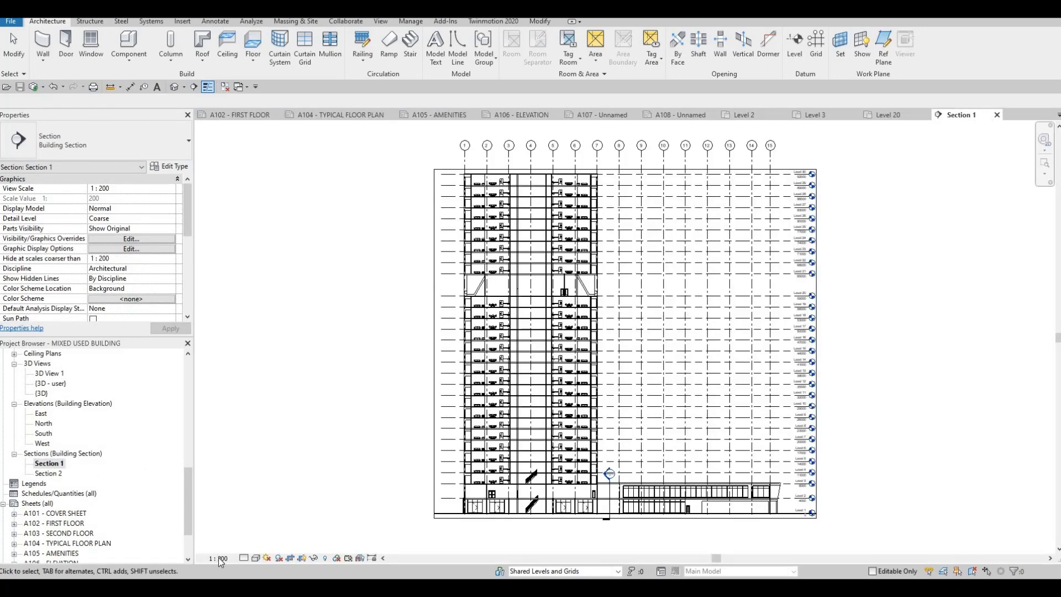
click(219, 559)
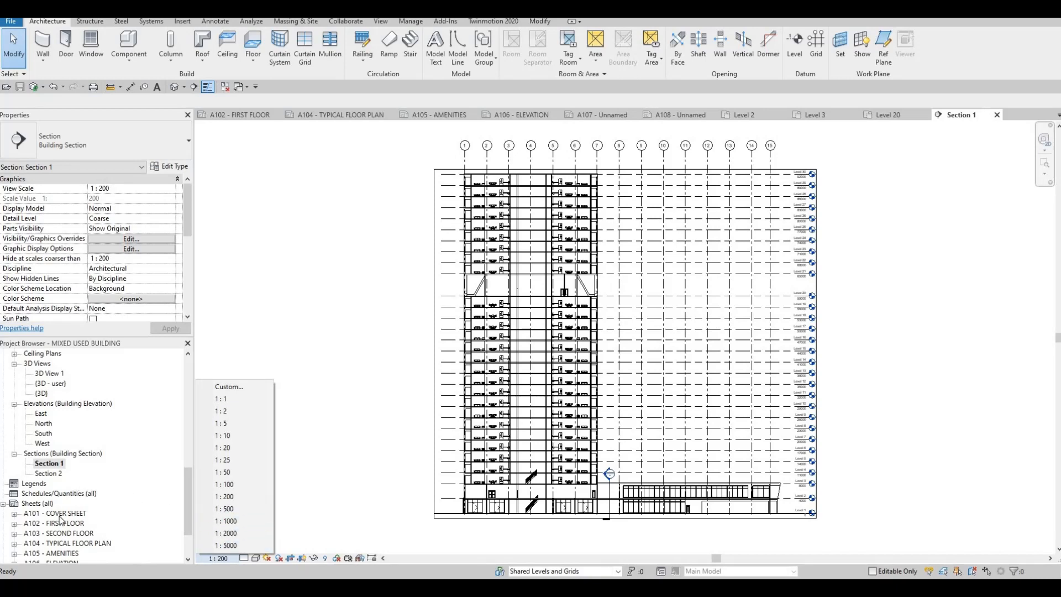
key(Escape)
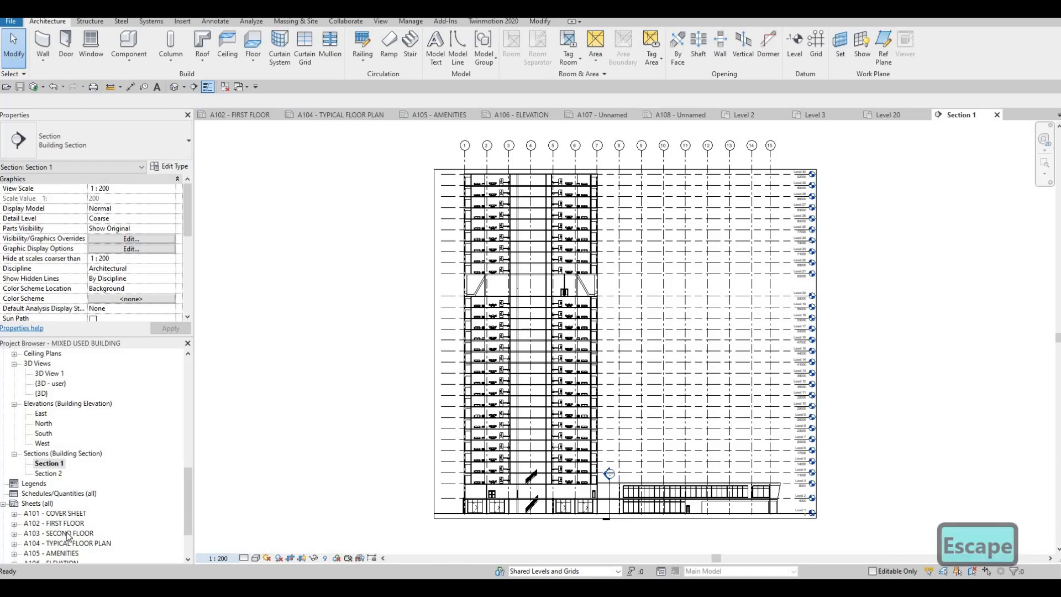
Open sheet A107 and rename it SECTION in the title block.
click(67, 533)
scroll(62, 537, down, 2)
double_click(60, 534)
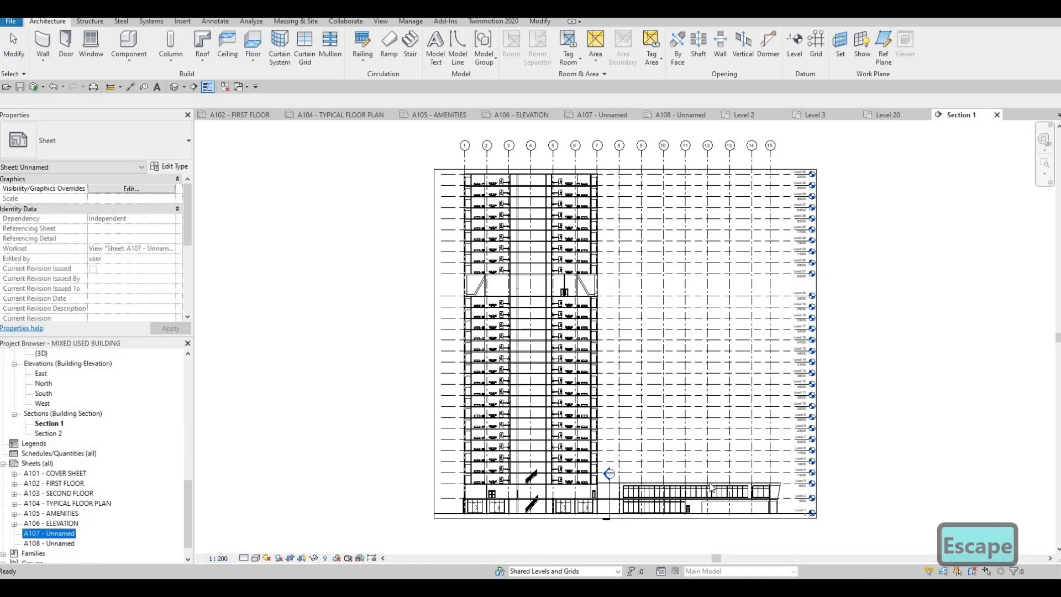
click(858, 454)
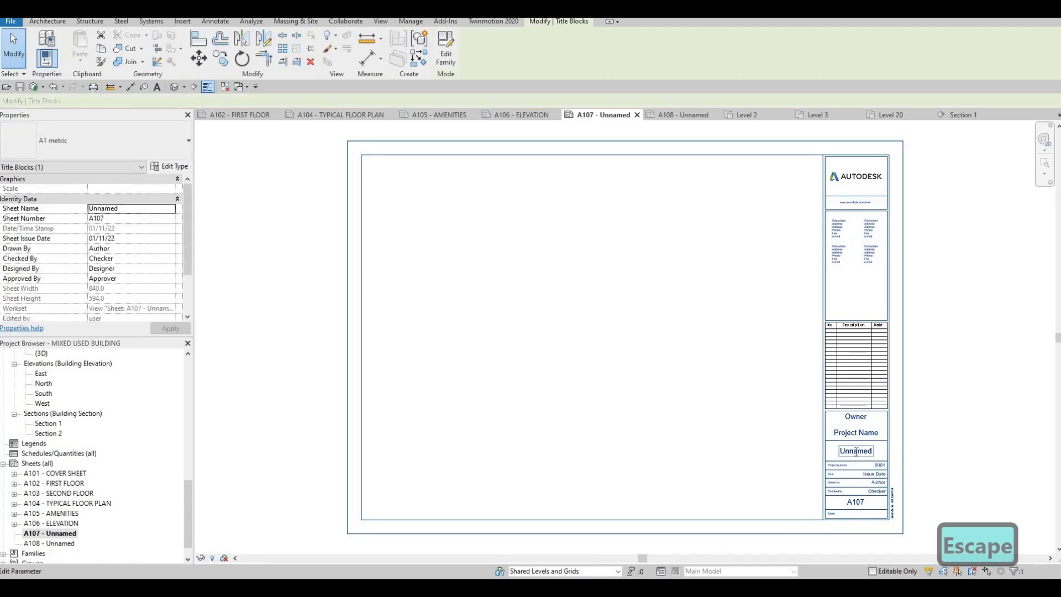
click(858, 454)
text(section)
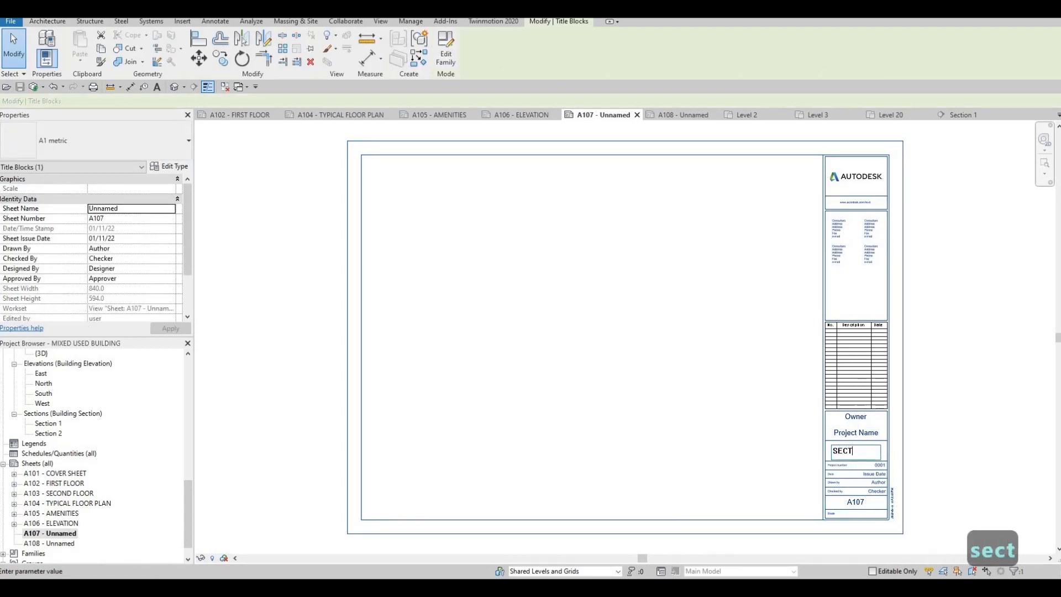
key(Return)
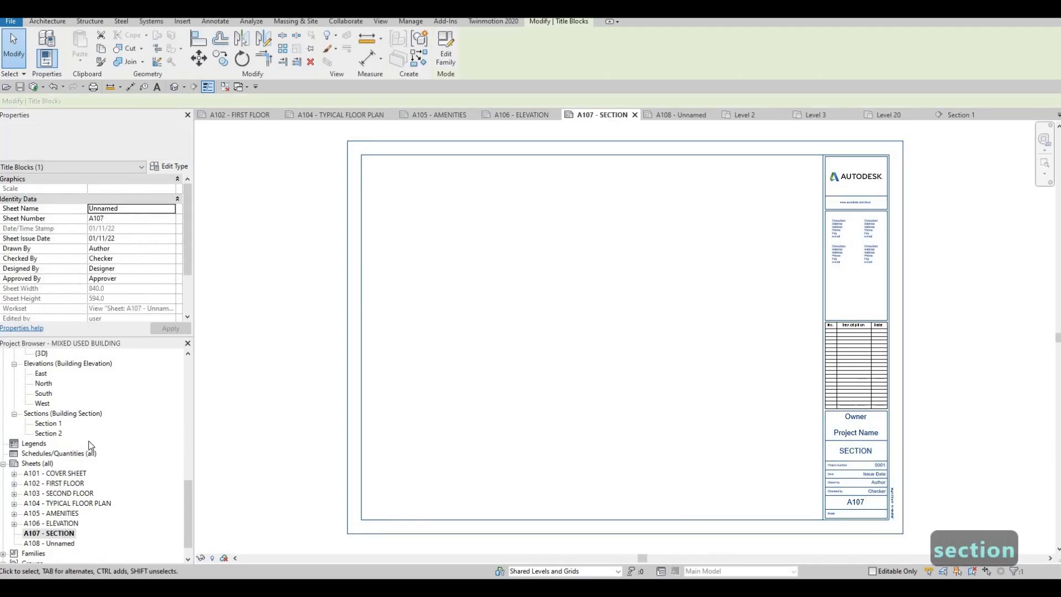
scroll(53, 462, up, 2)
click(51, 463)
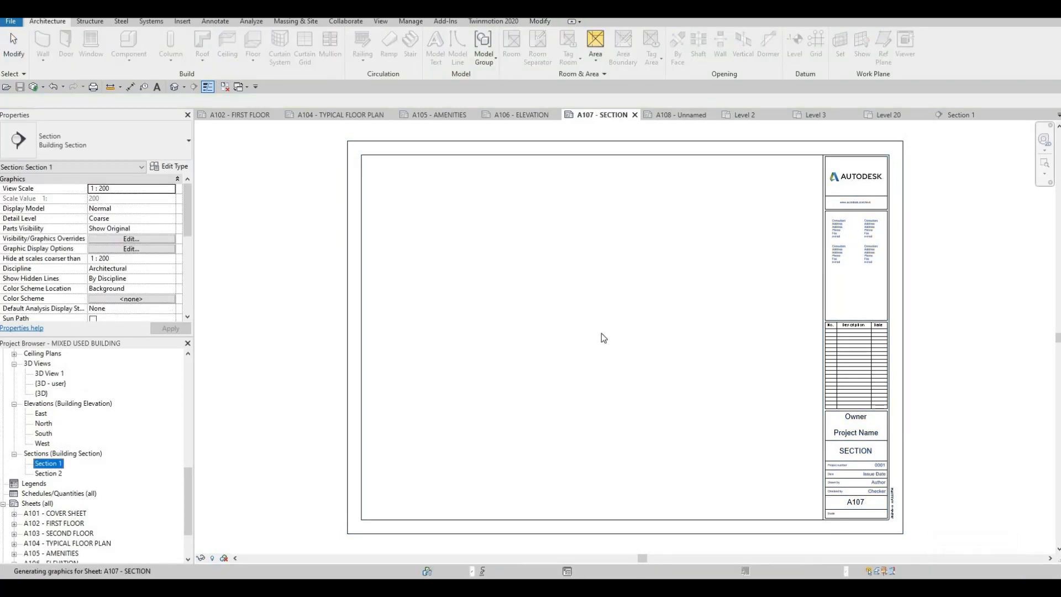
scroll(601, 333, down, 3)
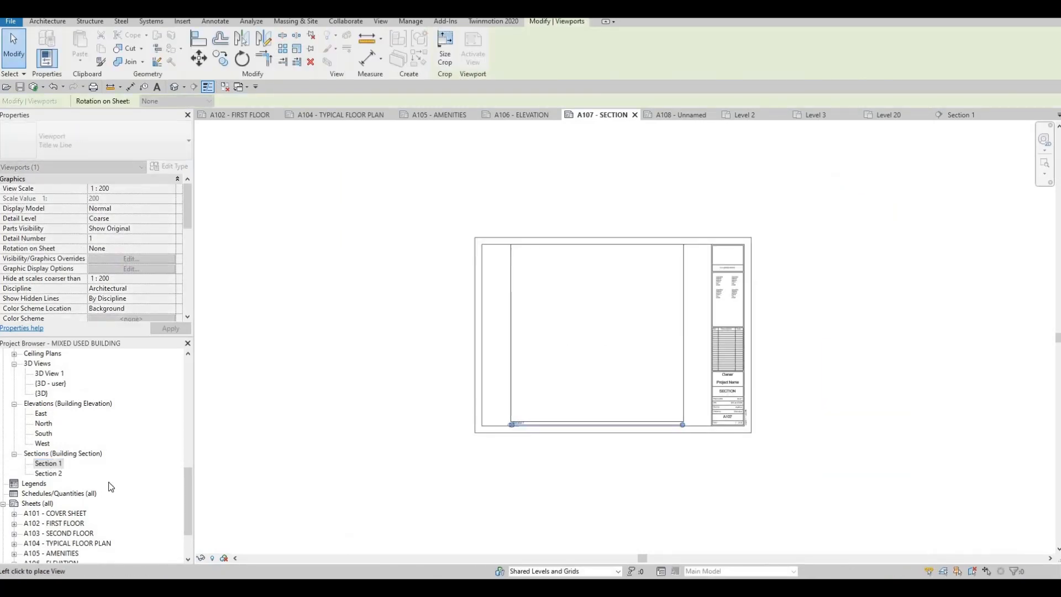
key(Escape)
Open the Section 1 view and set its view scale to 1:500.
click(48, 464)
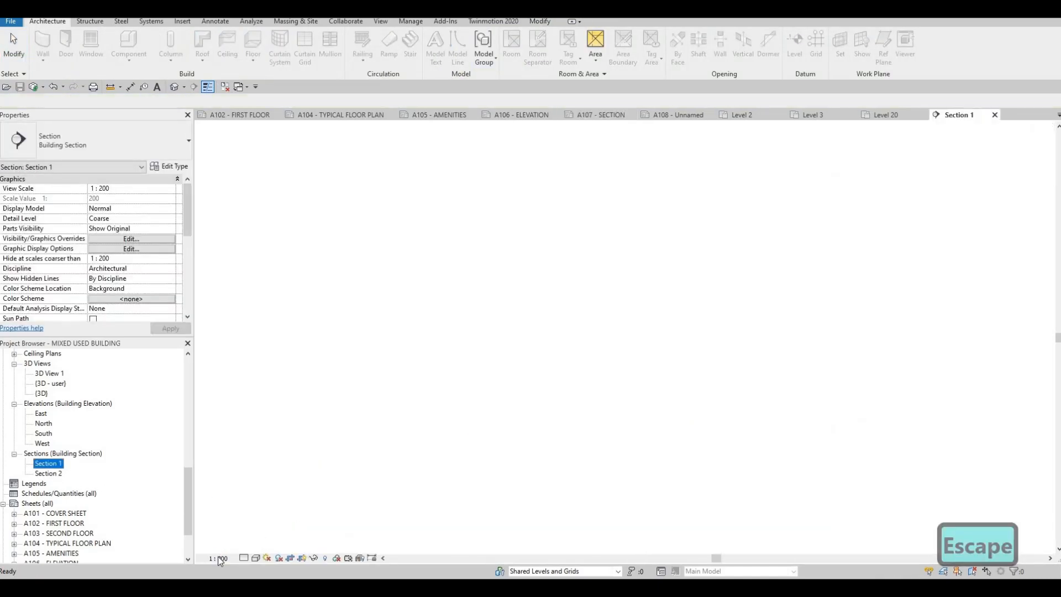
click(219, 558)
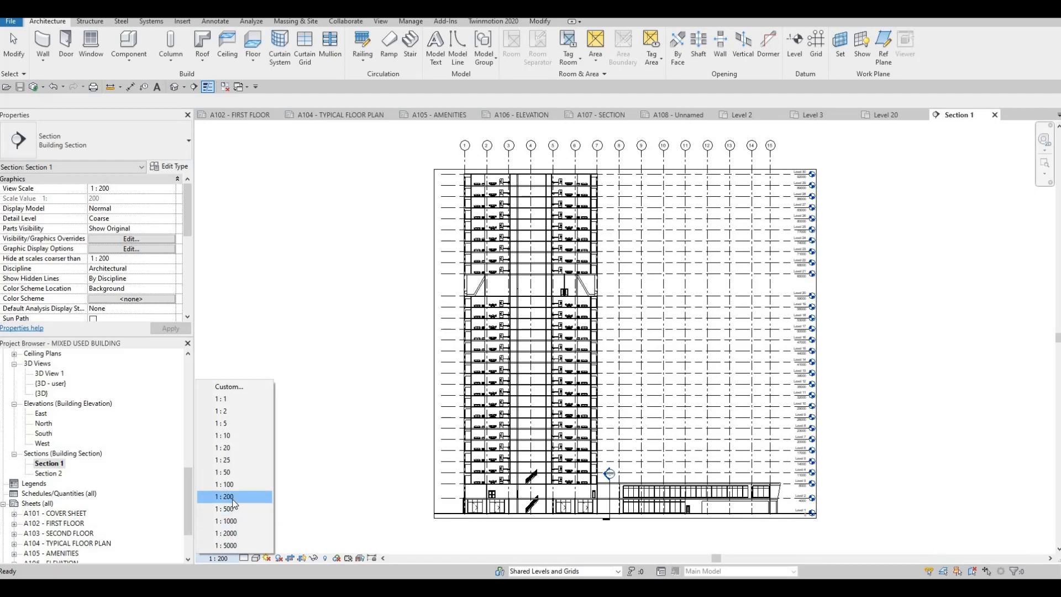
click(226, 508)
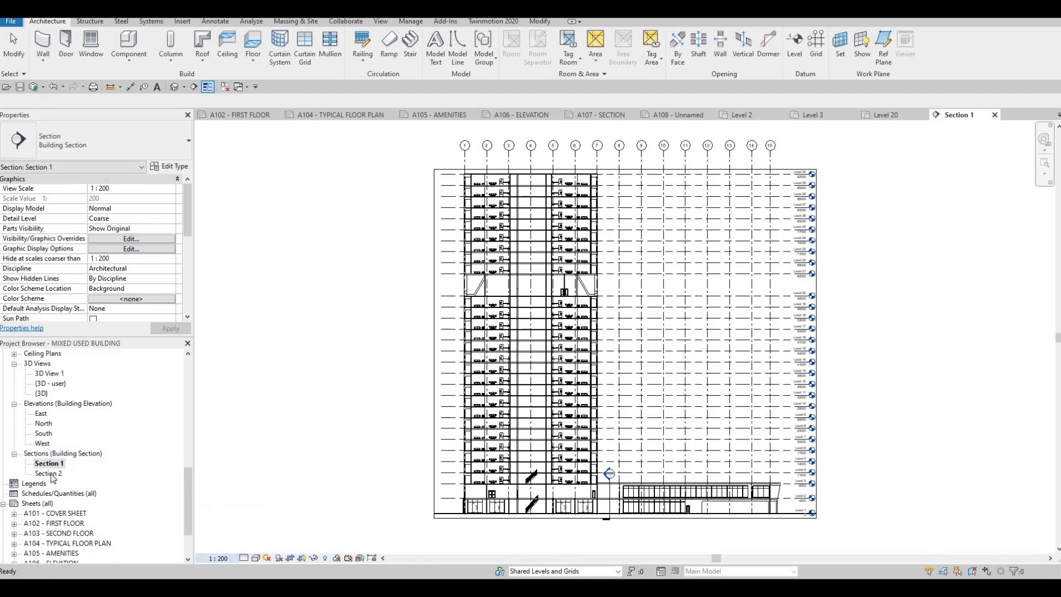
Open the Section 2 view and set its view scale to 1:500.
double_click(52, 474)
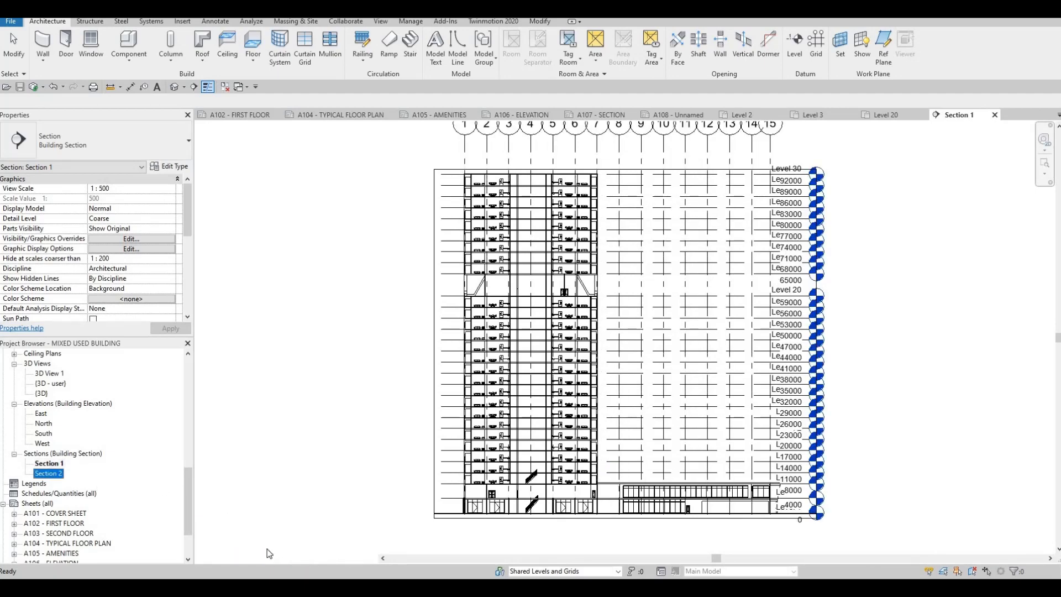
click(218, 559)
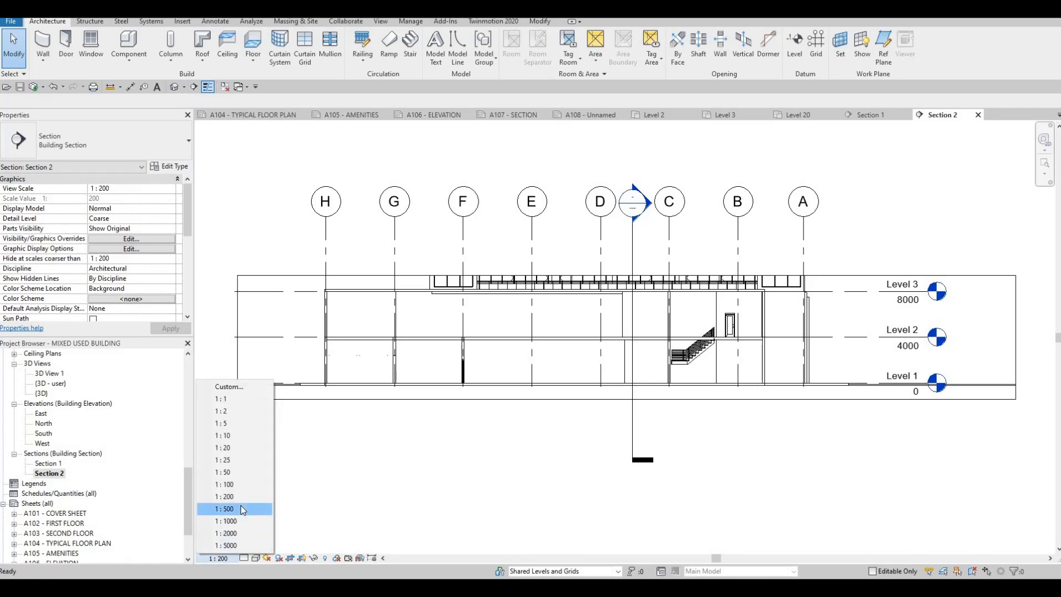
click(227, 508)
key(Escape)
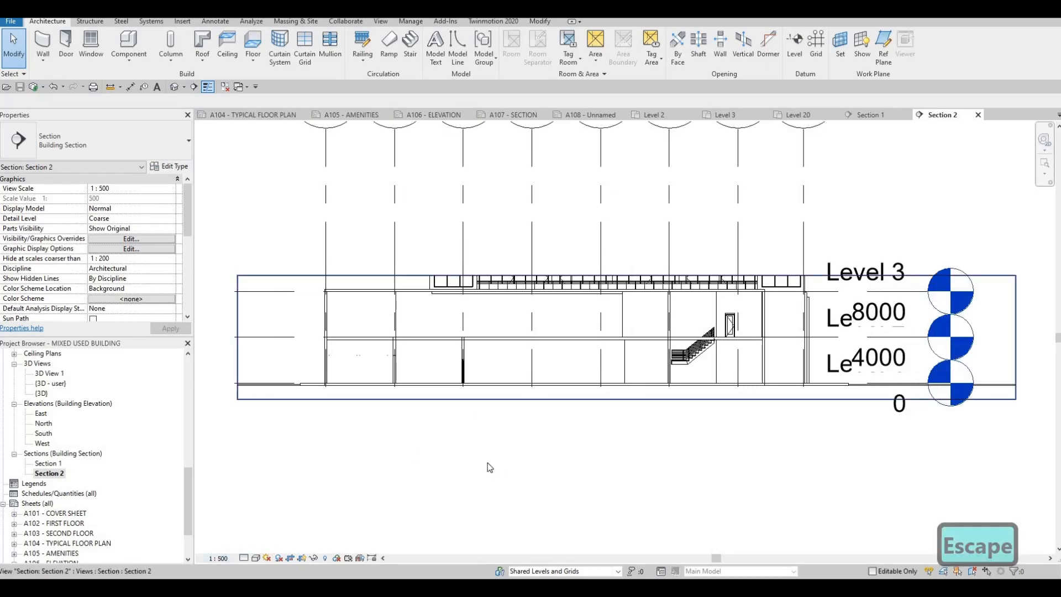
Enlarge Section 2's crop region to show the full building height and the grid heads.
scroll(491, 437, down, 1)
middle_drag(391, 392, 439, 445)
scroll(439, 446, down, 1)
click(392, 377)
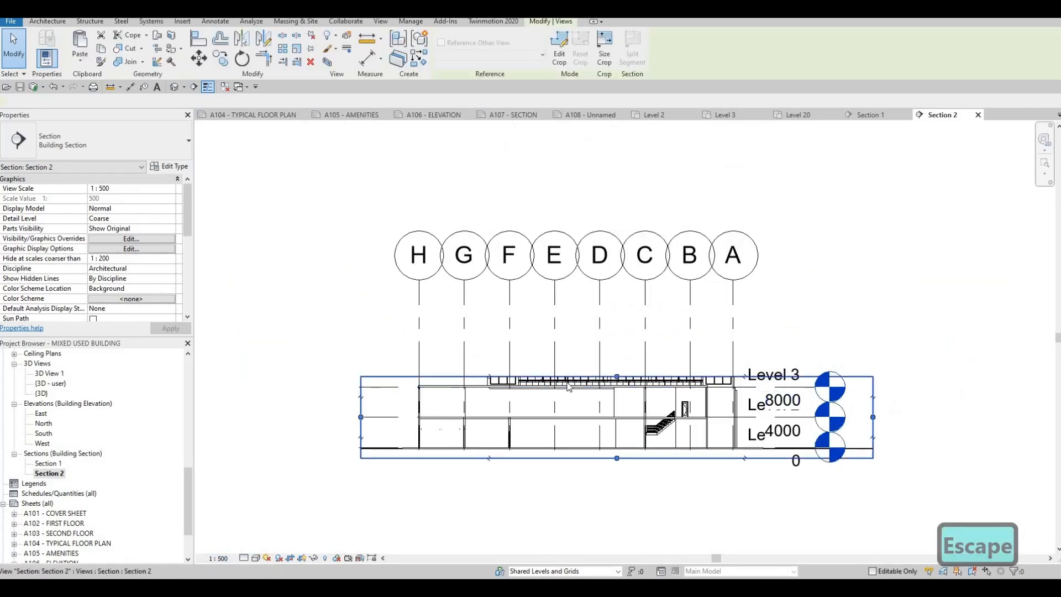
scroll(467, 378, down, 3)
drag(567, 377, 590, 169)
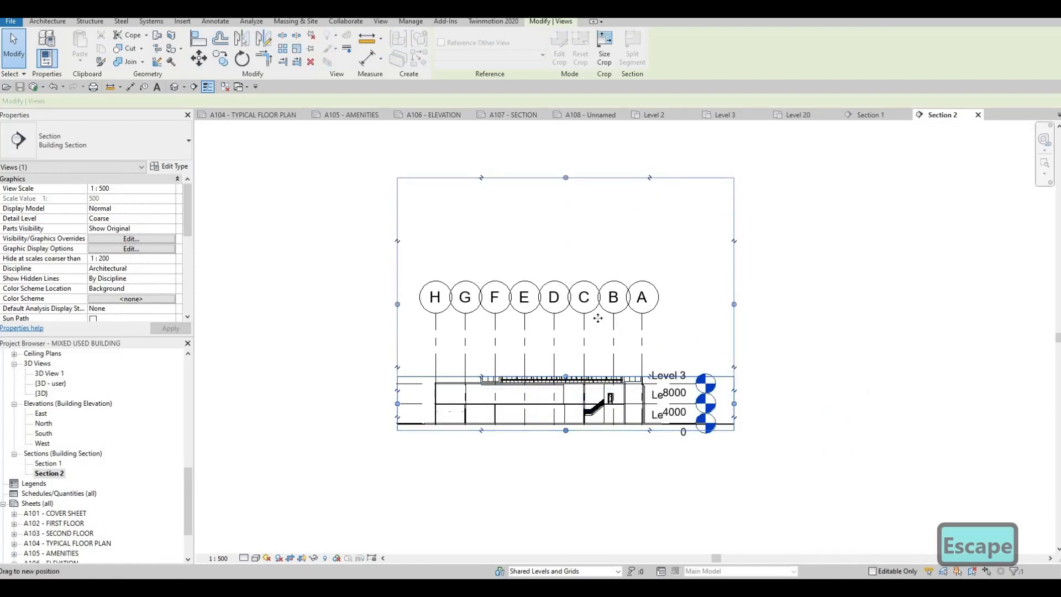
scroll(608, 390, down, 2)
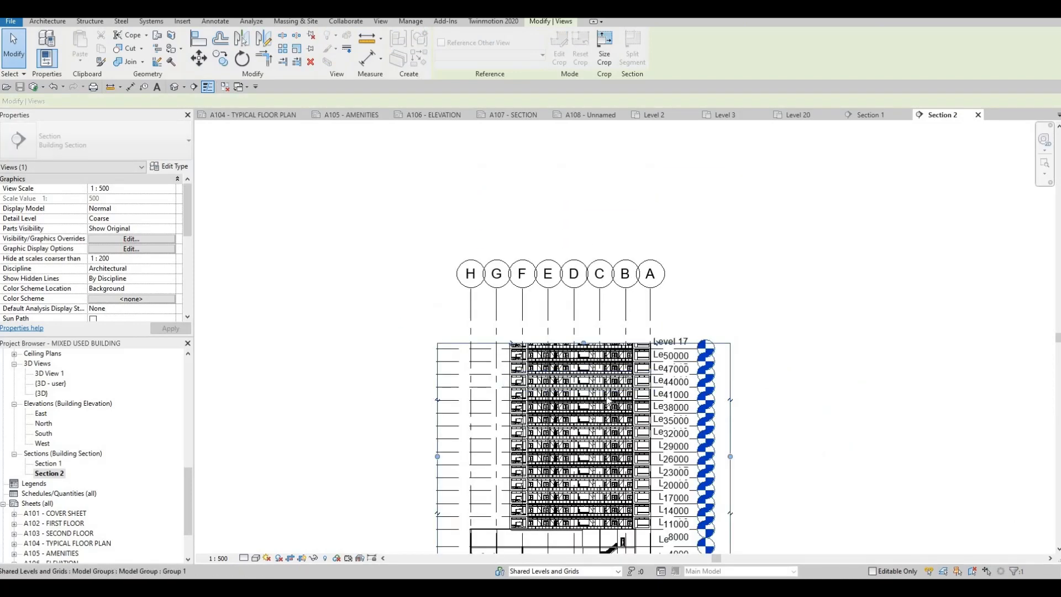
middle_drag(607, 385, 605, 409)
scroll(605, 409, down, 2)
drag(594, 389, 603, 303)
drag(582, 444, 570, 433)
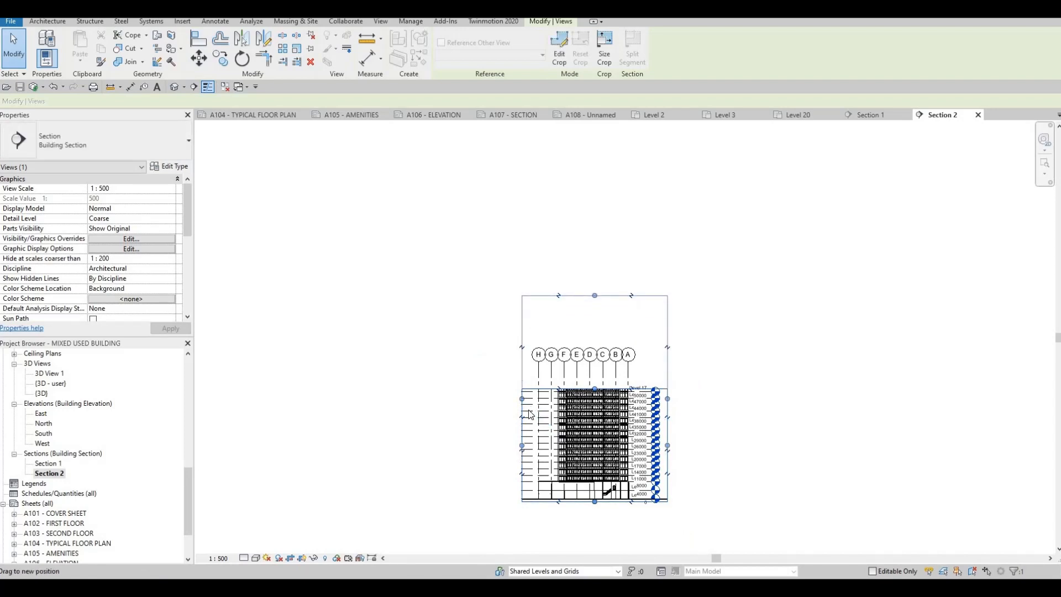
drag(521, 398, 488, 396)
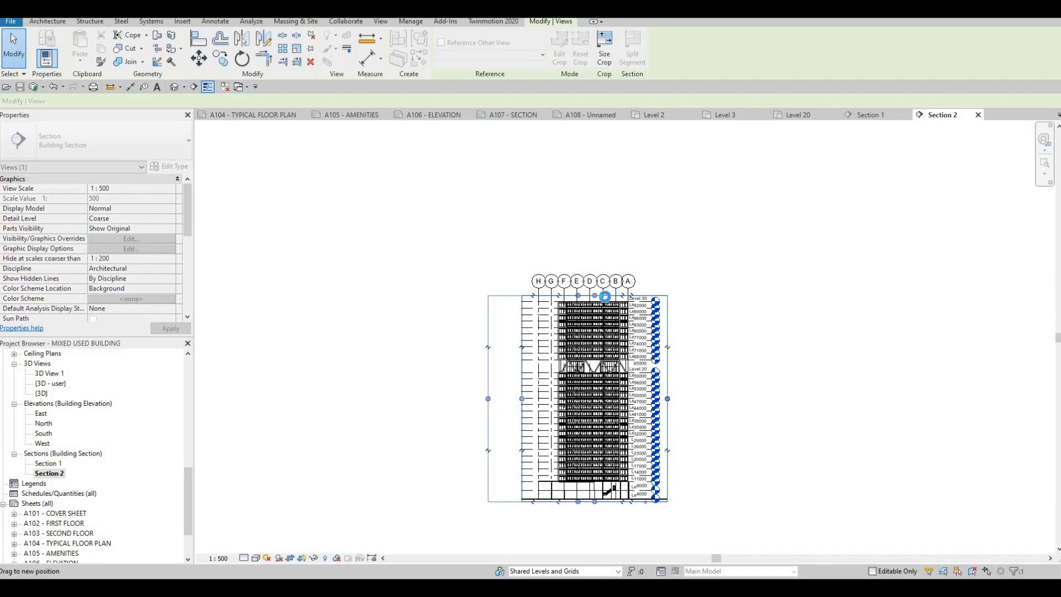
click(579, 296)
drag(488, 398, 504, 394)
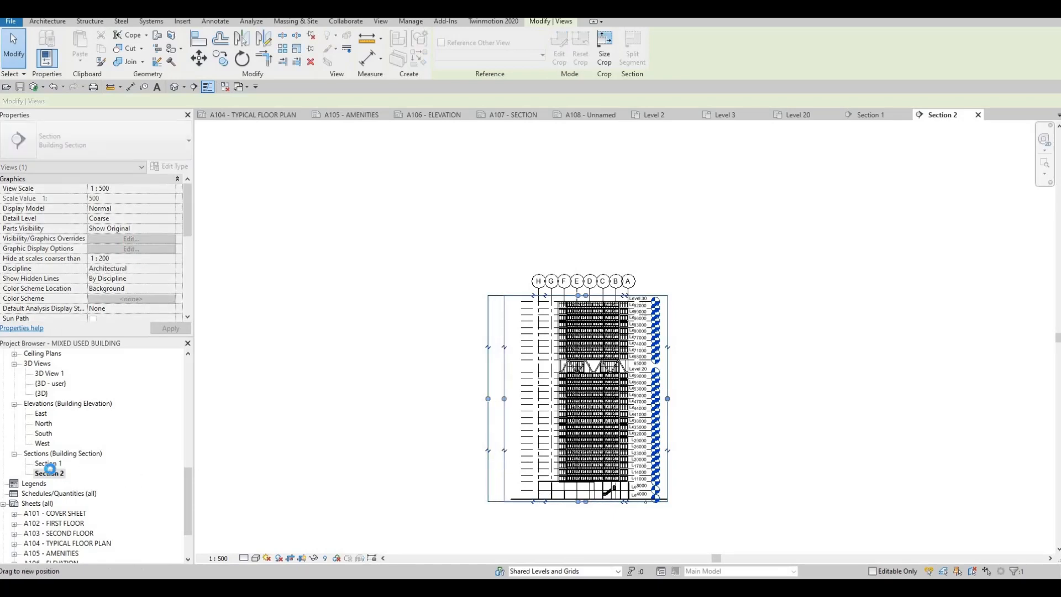
Open Section 1 and extend its crop region upward and rightward to include the grid and level heads.
double_click(48, 463)
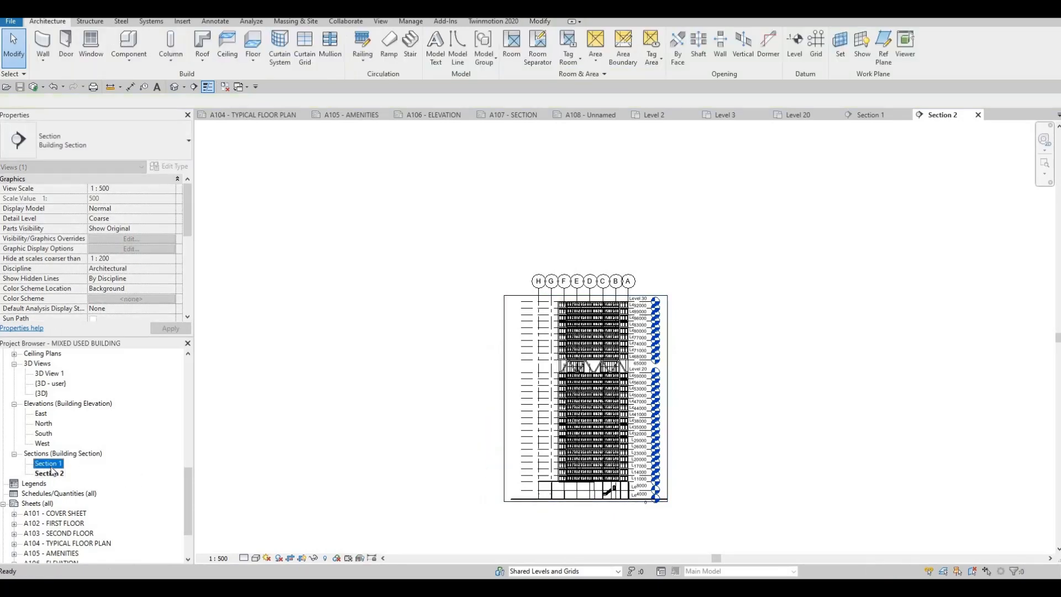
scroll(551, 452, down, 2)
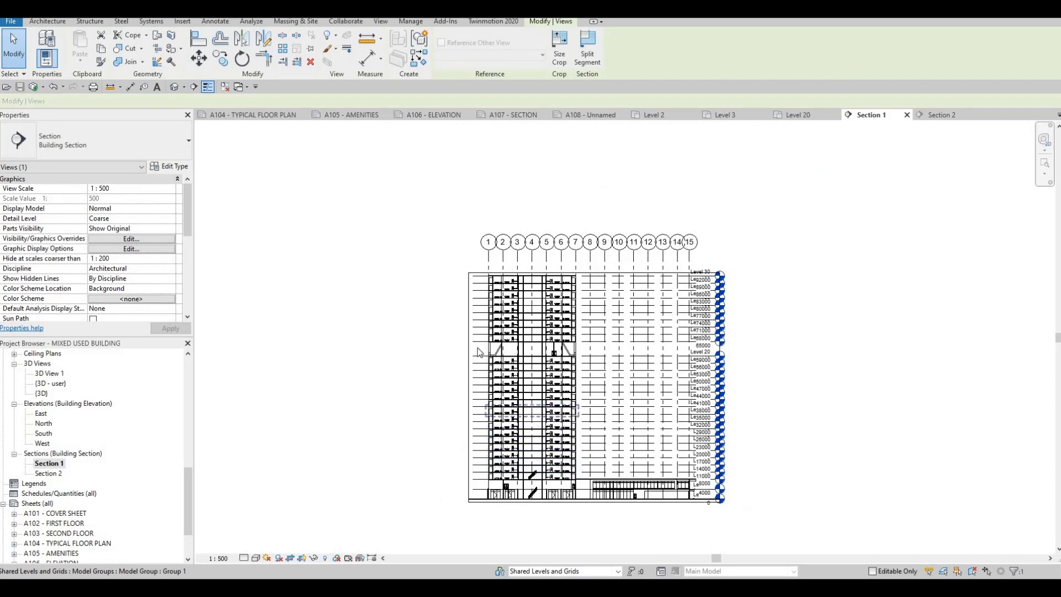
click(601, 273)
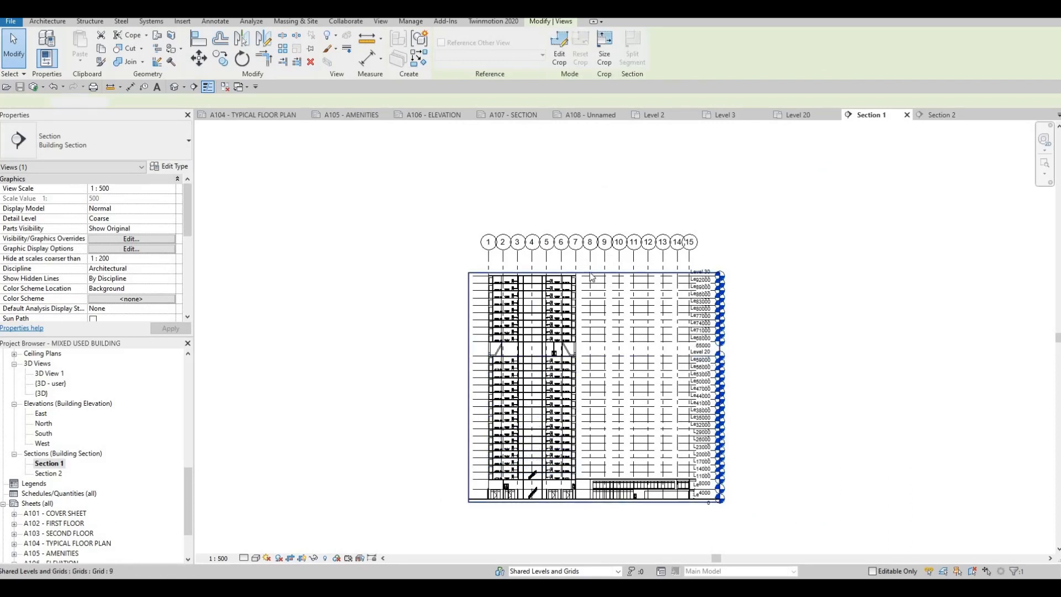
drag(595, 273, 597, 257)
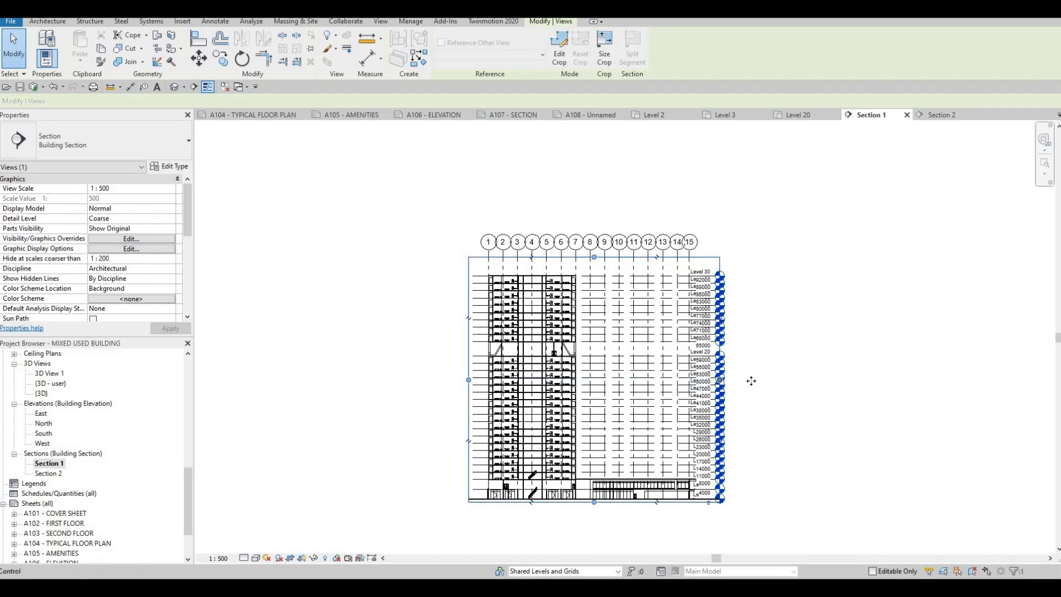
drag(752, 381, 752, 395)
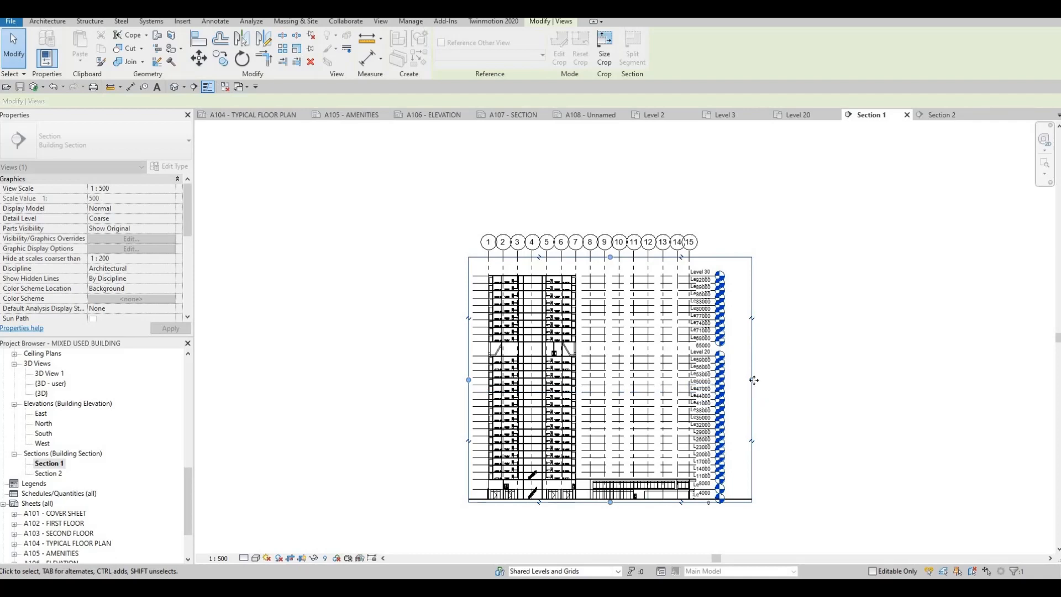
drag(759, 385, 766, 384)
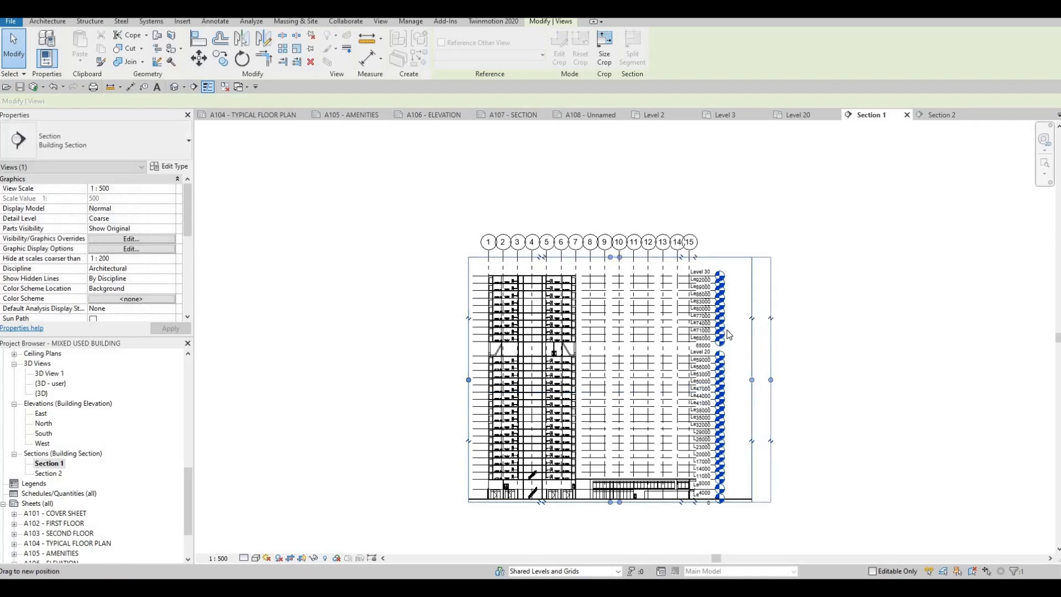
Zoom in to examine the level heads at the top of Section 1.
scroll(713, 331, up, 1)
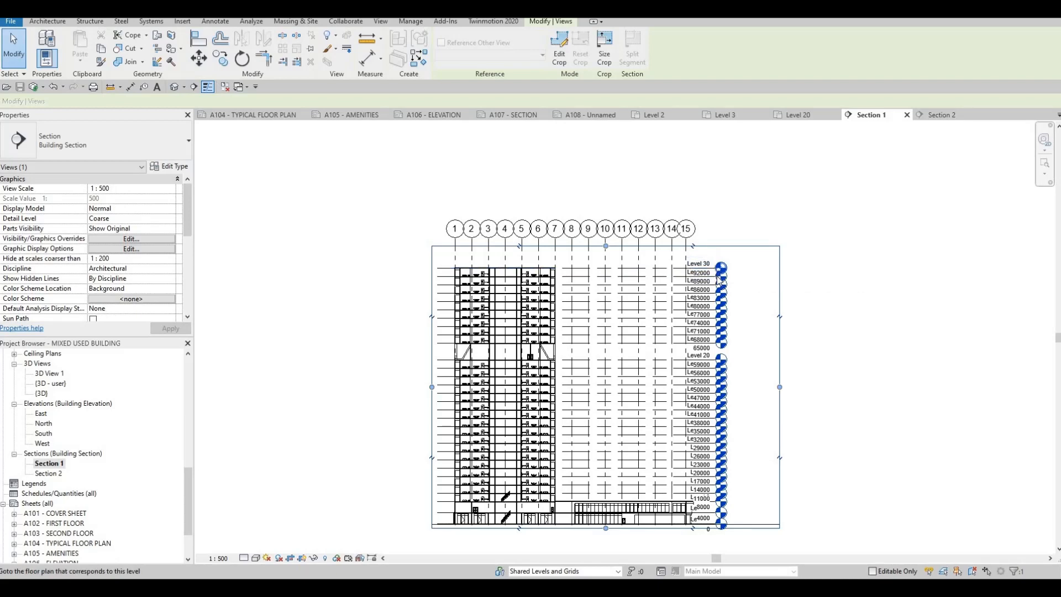
scroll(713, 290, up, 1)
scroll(713, 292, up, 1)
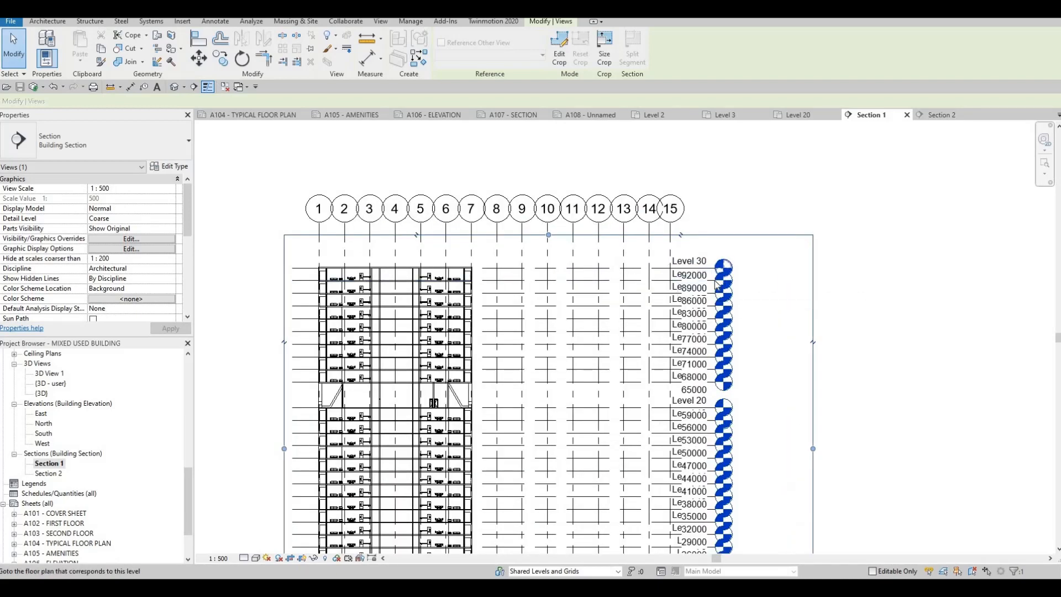
click(698, 283)
scroll(699, 283, up, 1)
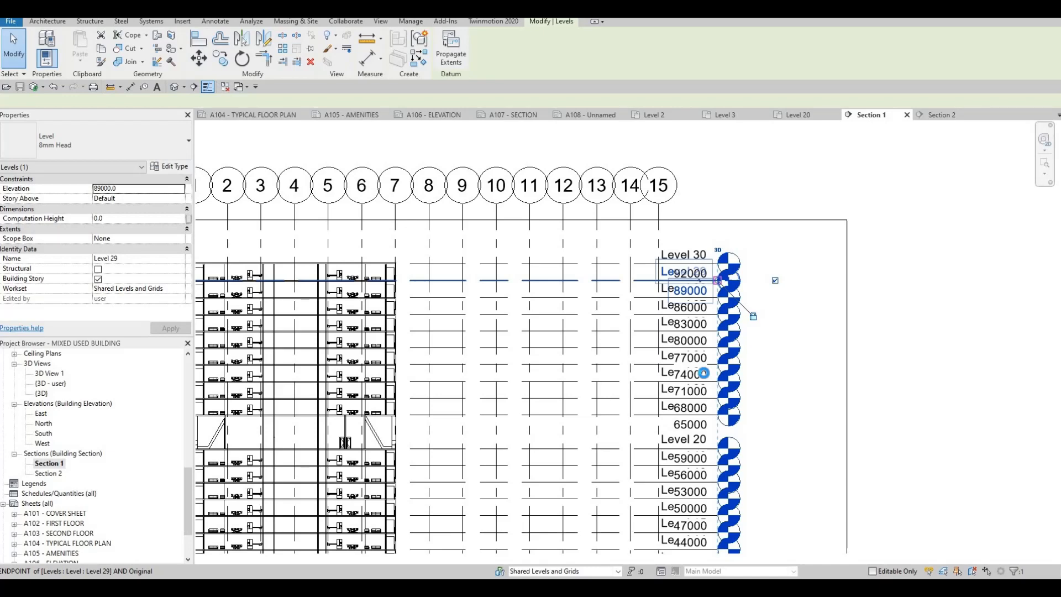
key(Escape)
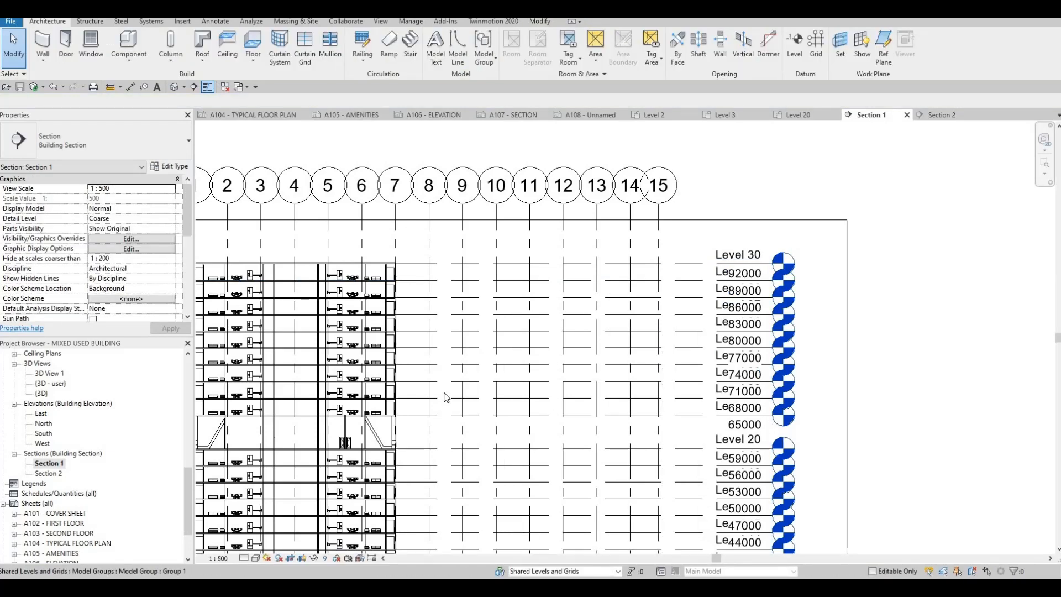
scroll(446, 393, down, 5)
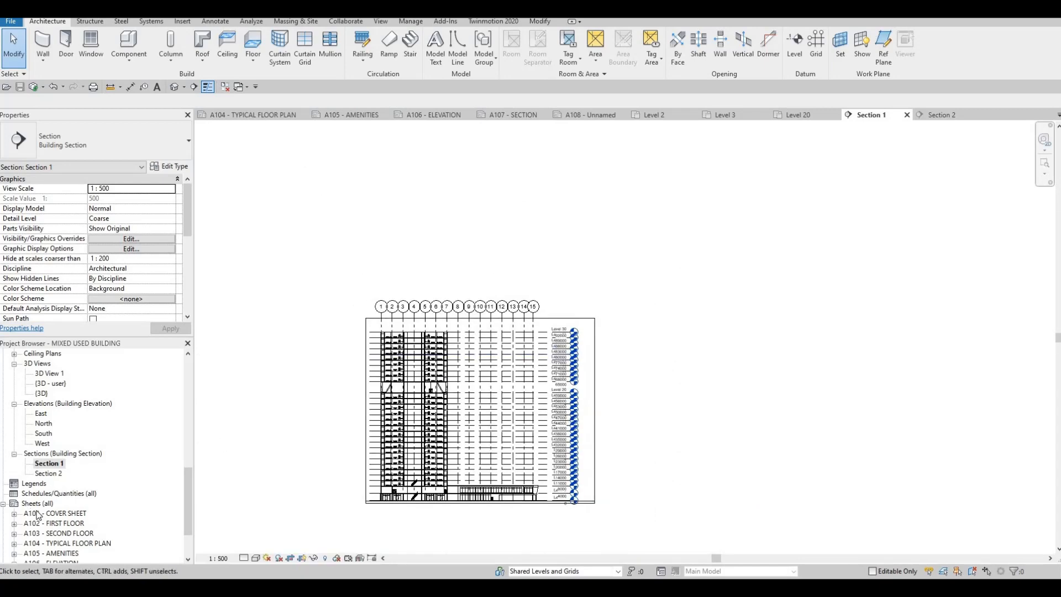
scroll(55, 518, down, 2)
Open sheet A107 - SECTION and place the Section 1 view in its upper part.
double_click(58, 513)
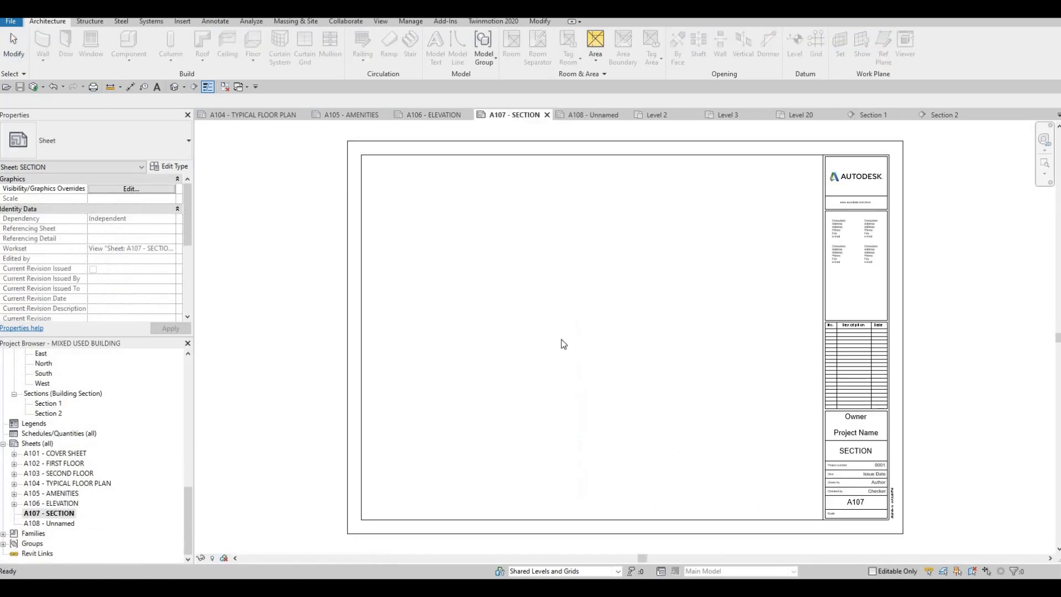
scroll(55, 420, up, 1)
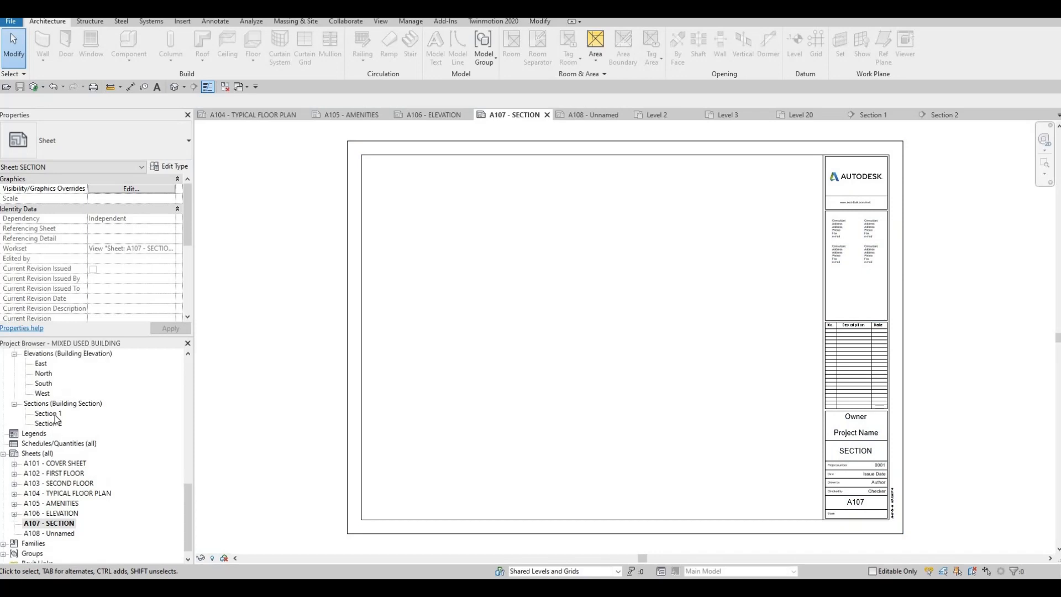
click(47, 414)
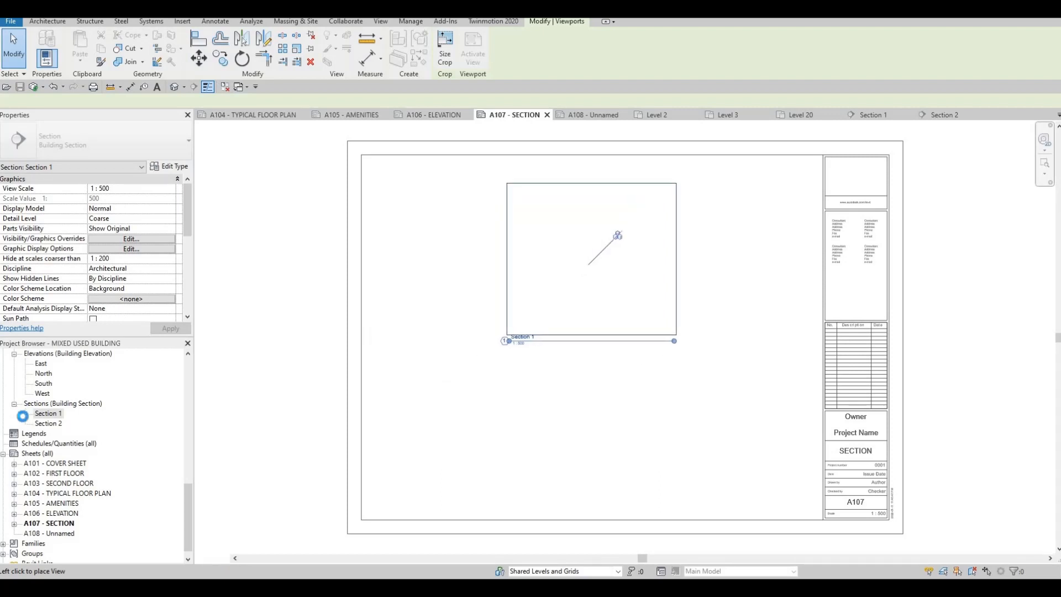
Place the Section 2 view on the sheet below Section 1.
click(48, 424)
drag(53, 423, 571, 431)
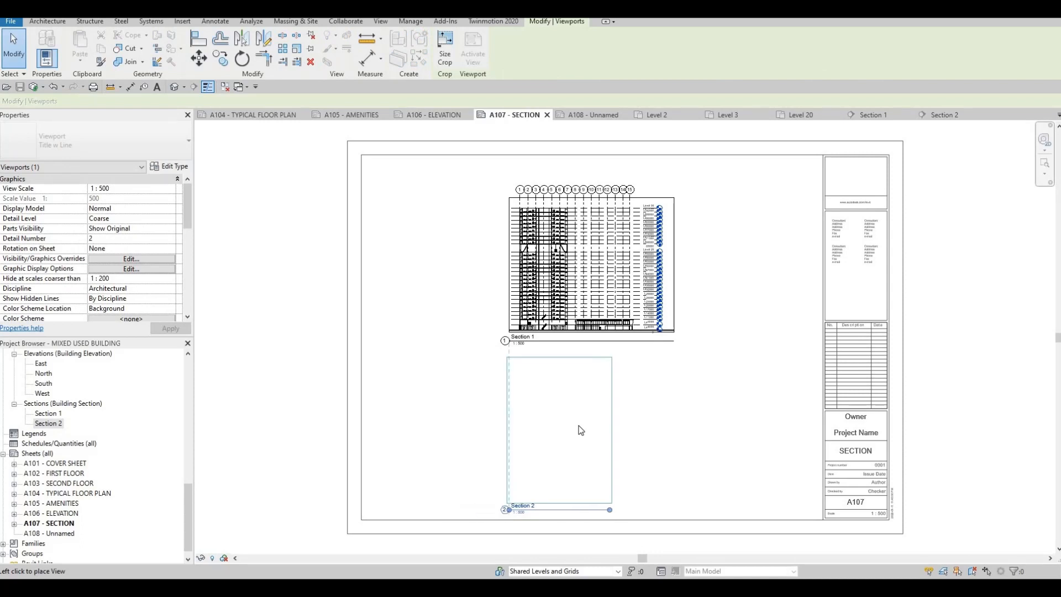
click(569, 431)
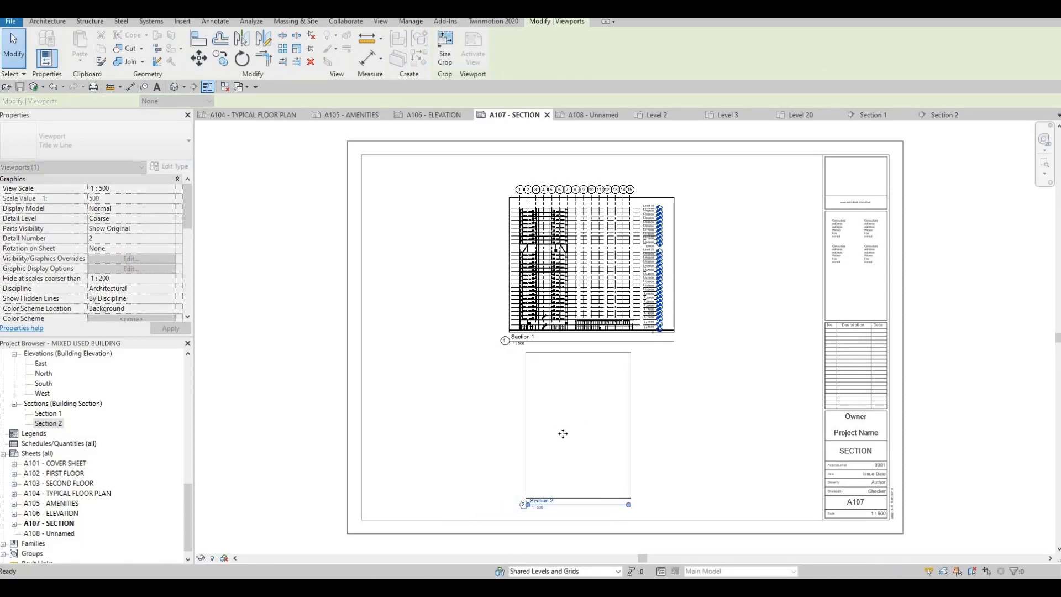
Open the unnamed sheet A108, then undo its creation so it is removed from the sheet list.
click(62, 534)
scroll(59, 531, down, 1)
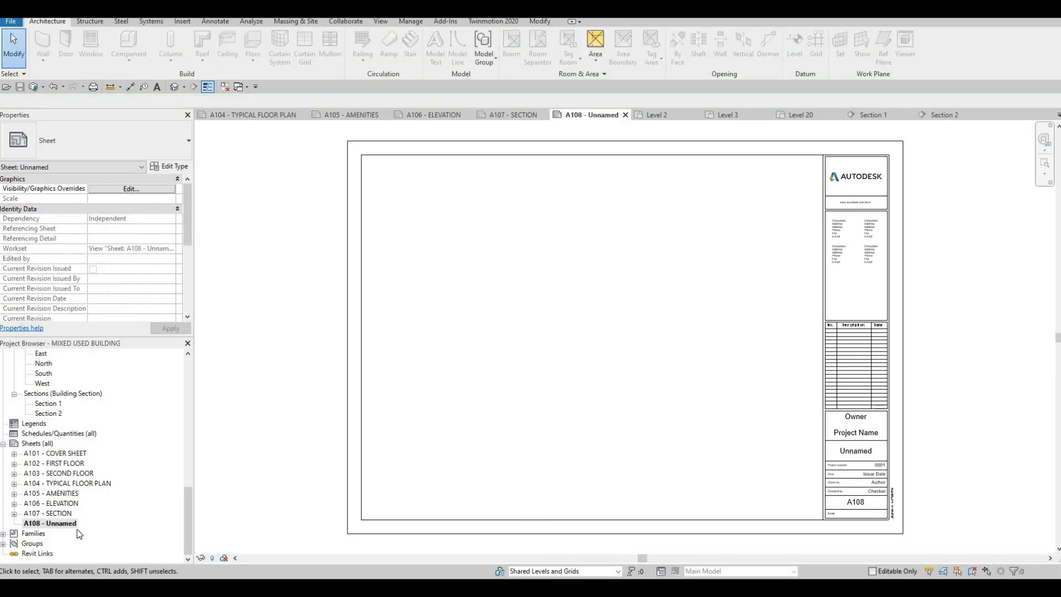
right_click(64, 523)
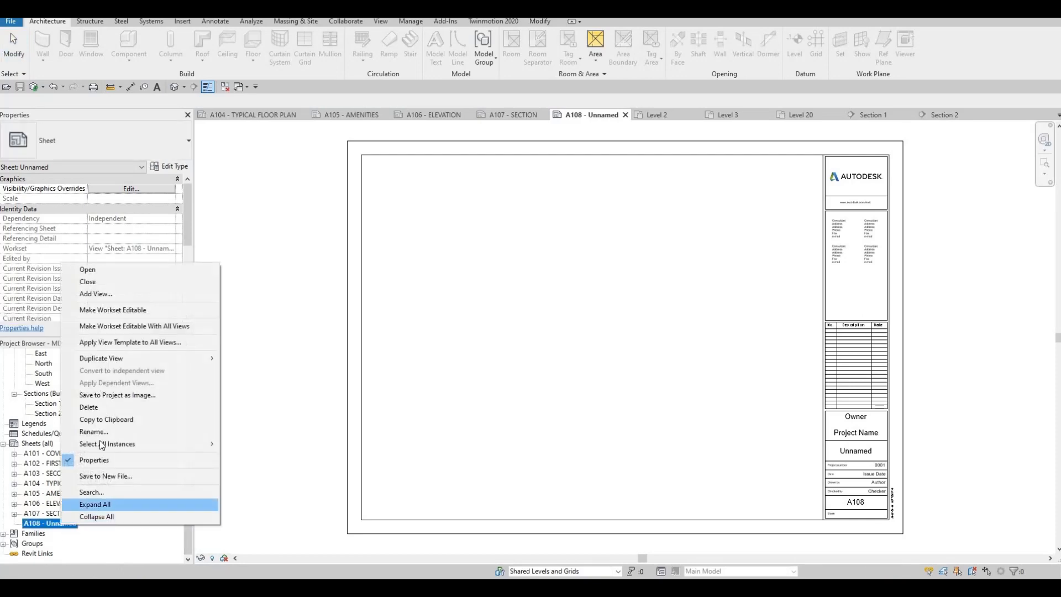
click(363, 424)
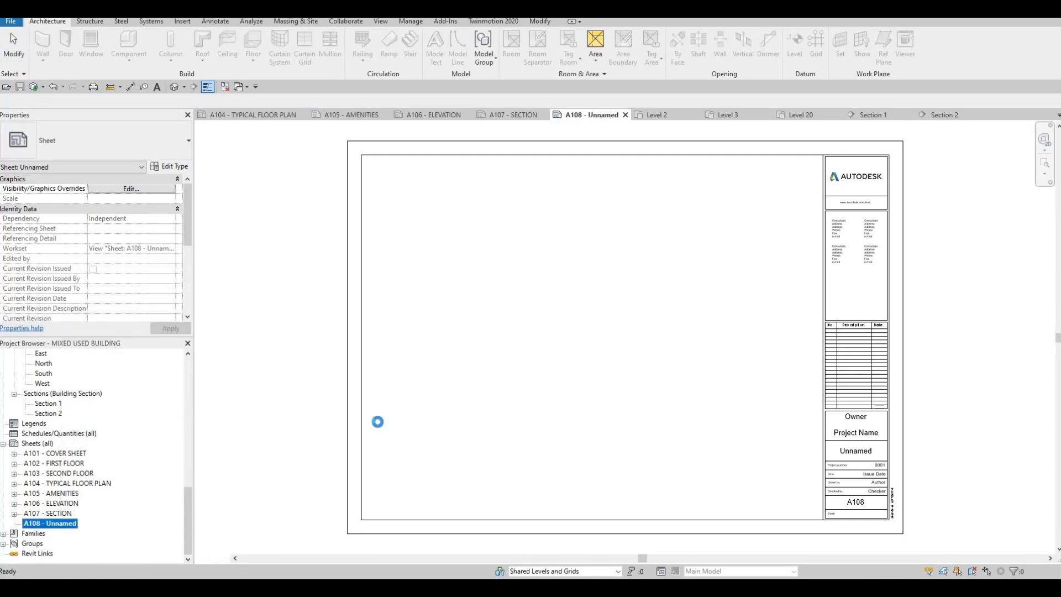
key(ctrl+z)
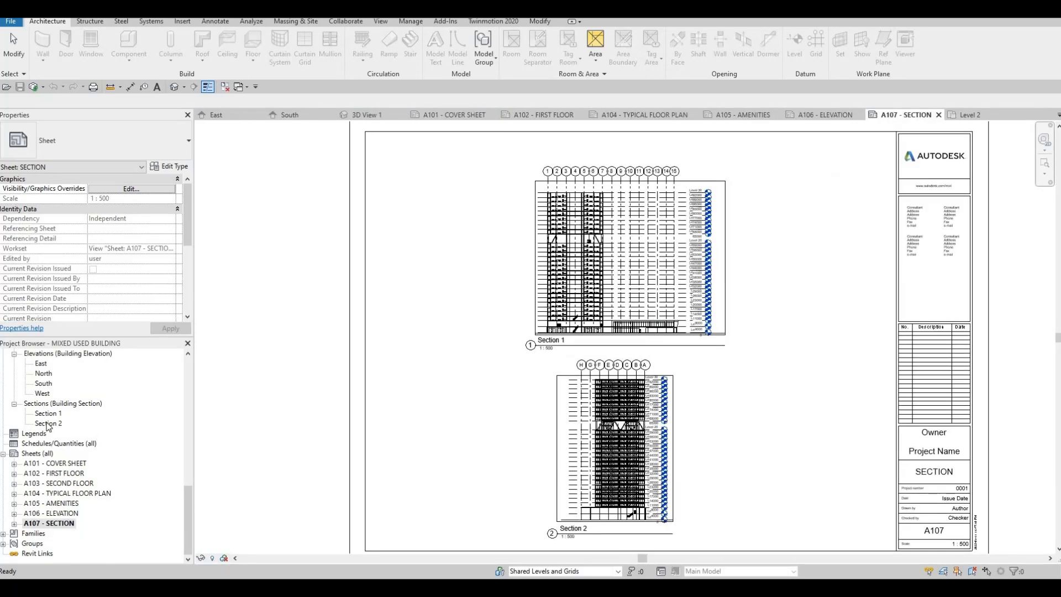
Browse through the Project Browser view list and expand the Ceiling Plans group.
scroll(49, 425, up, 7)
scroll(47, 418, up, 6)
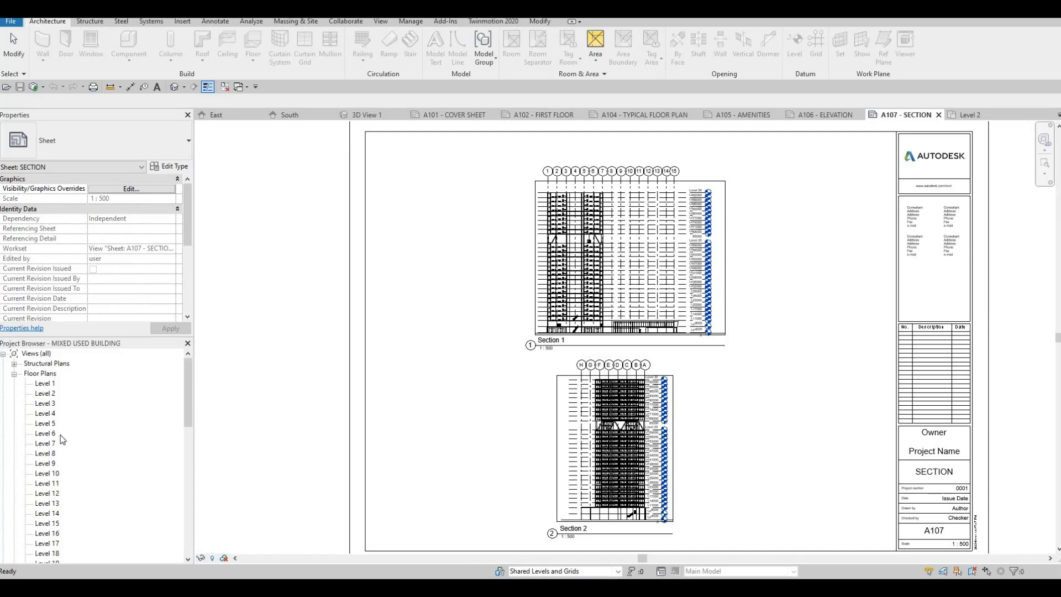
scroll(62, 437, down, 7)
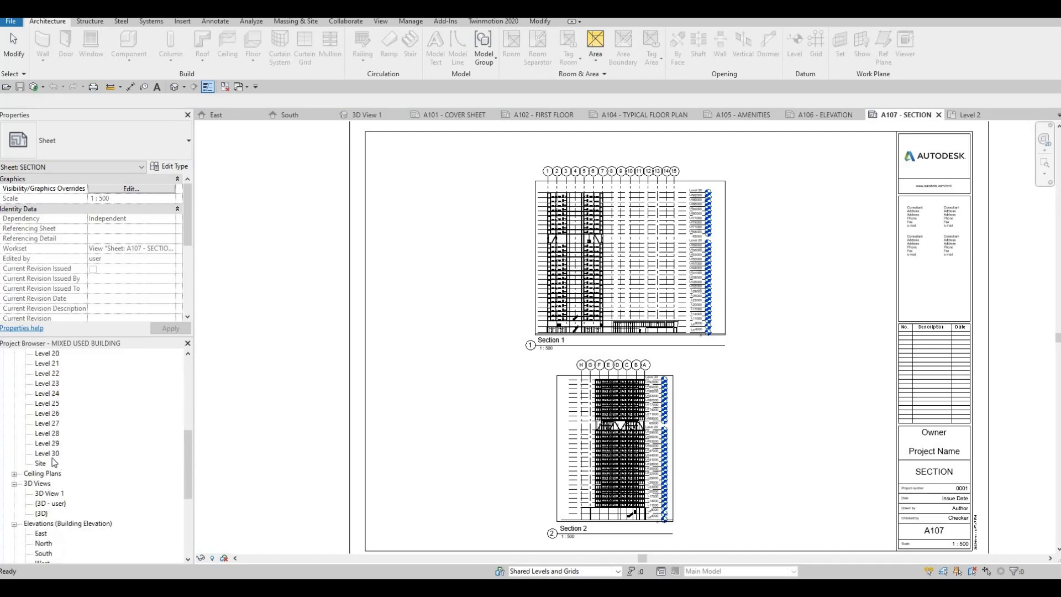
scroll(69, 456, down, 1)
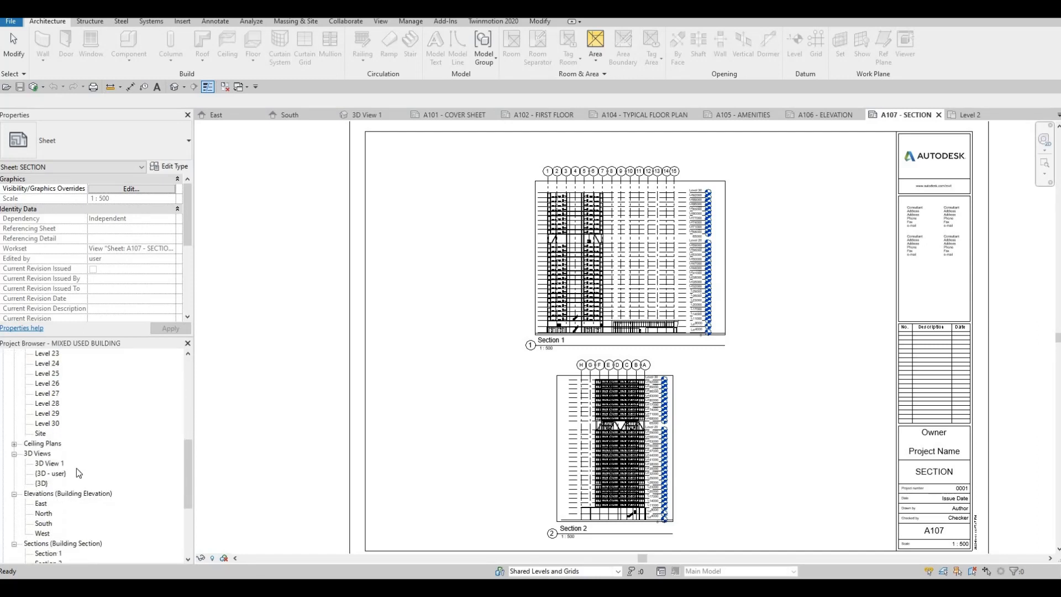
scroll(78, 469, down, 1)
scroll(76, 489, down, 3)
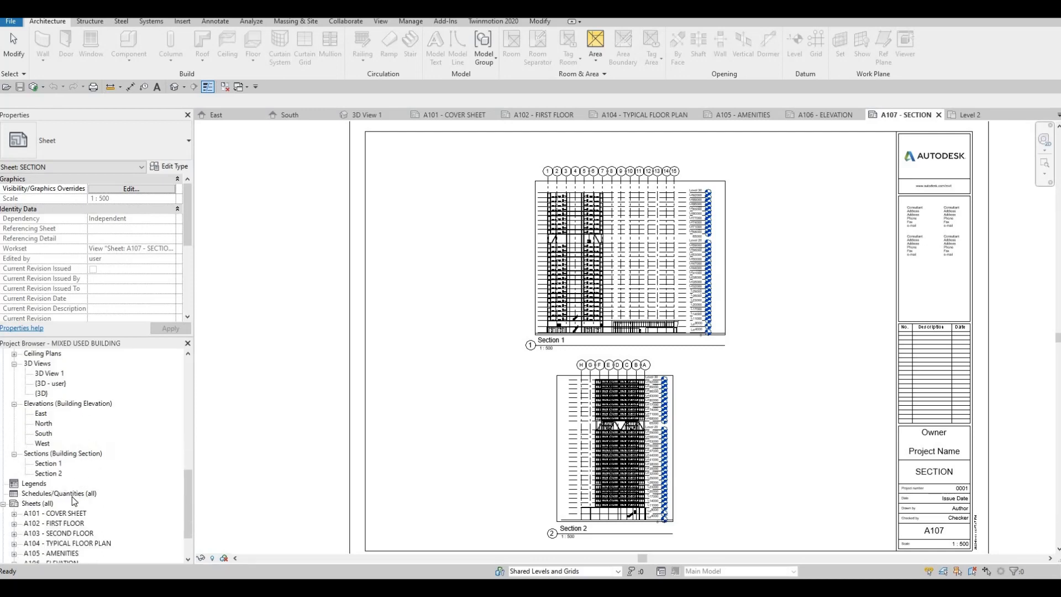
scroll(56, 518, up, 5)
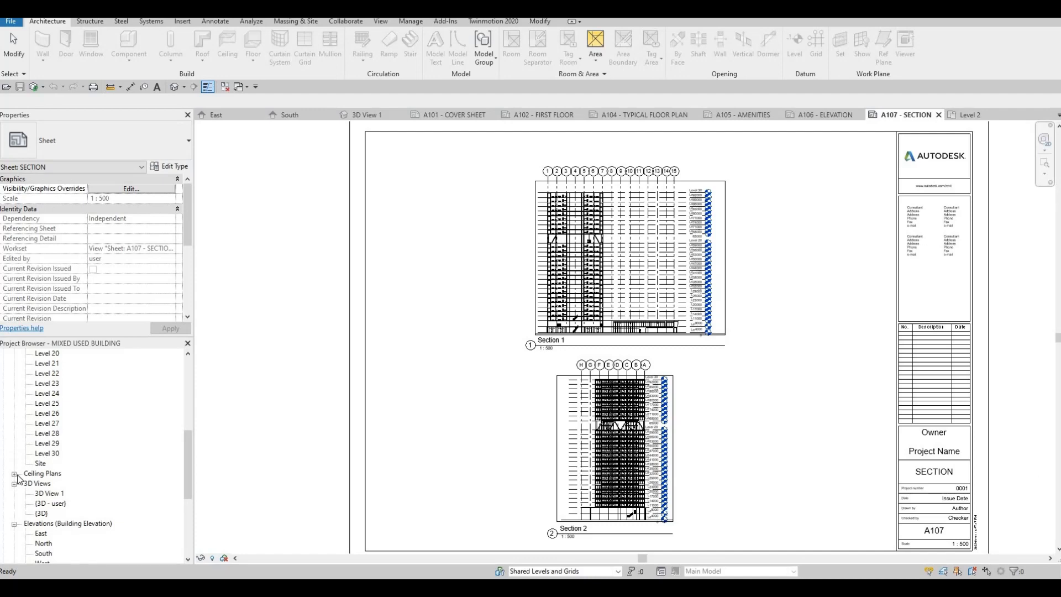
double_click(46, 473)
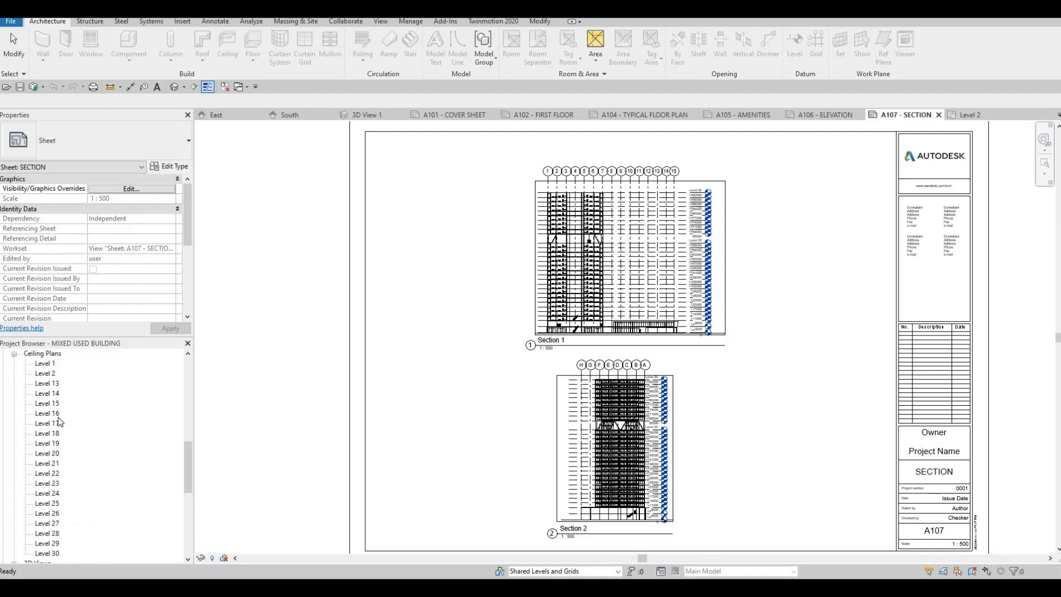
scroll(62, 440, down, 6)
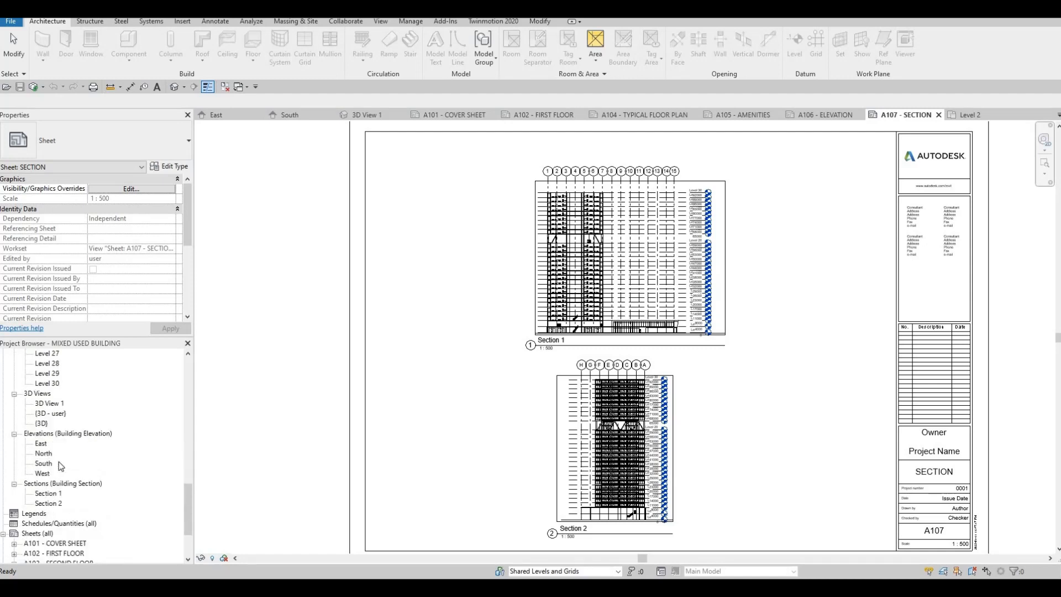
scroll(74, 485, down, 3)
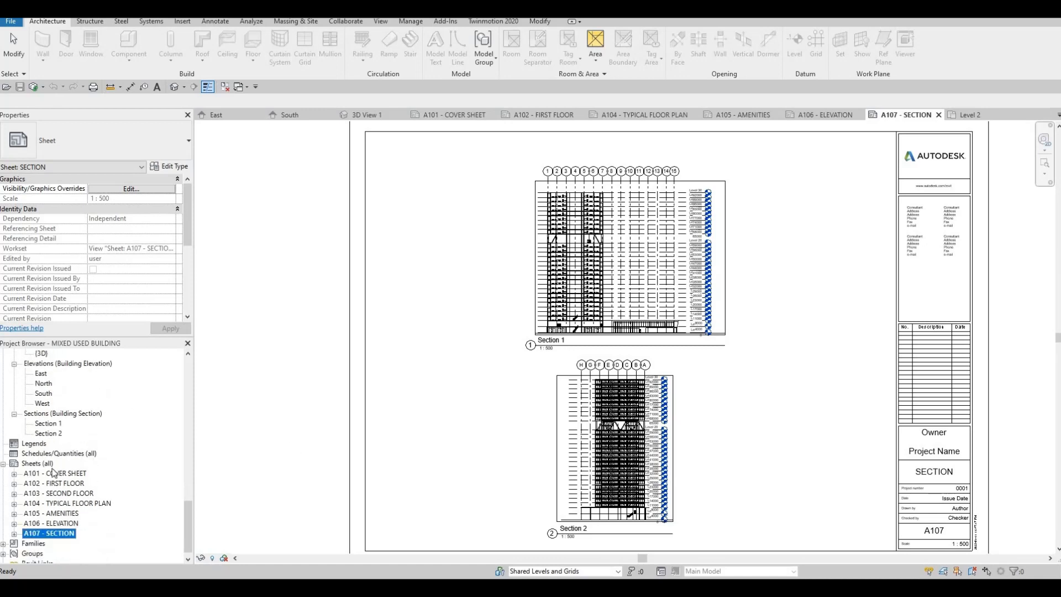
scroll(54, 473, down, 1)
scroll(81, 476, up, 10)
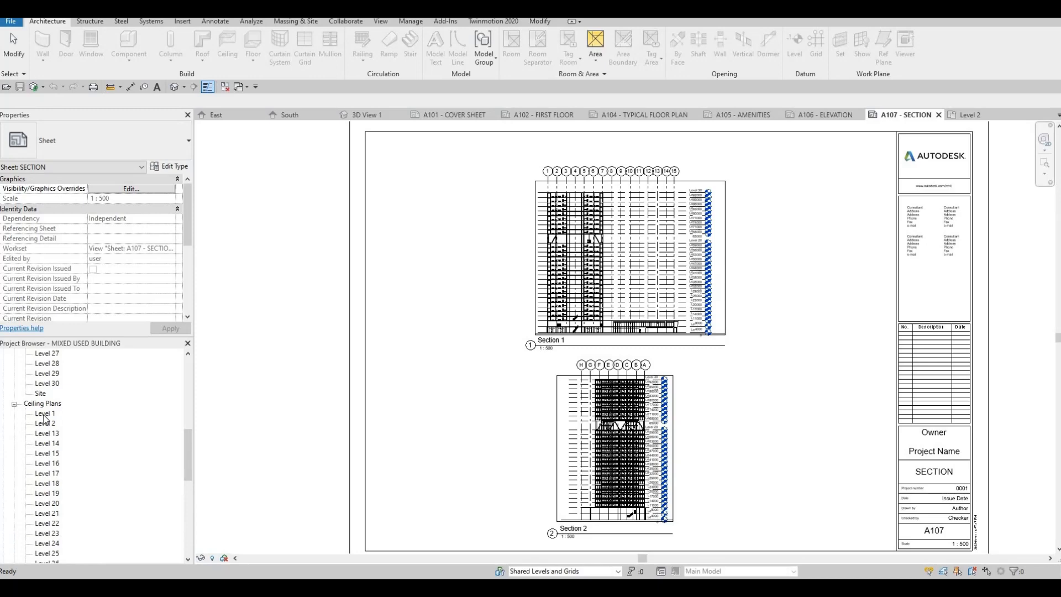
Open the Level 1 ceiling plan and zoom and pan around to examine it.
double_click(45, 413)
scroll(448, 310, up, 5)
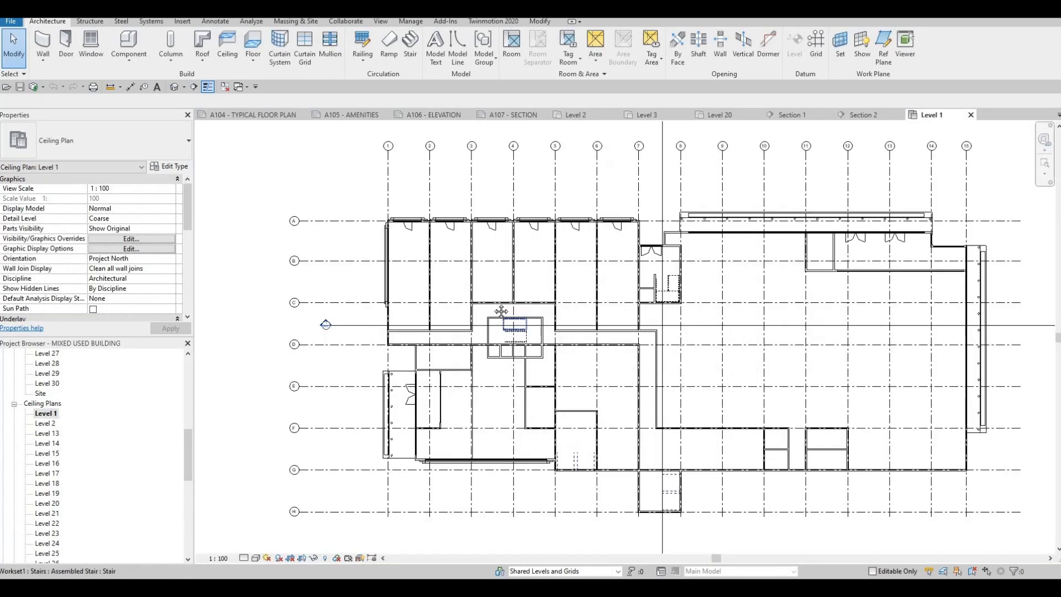
scroll(448, 311, down, 5)
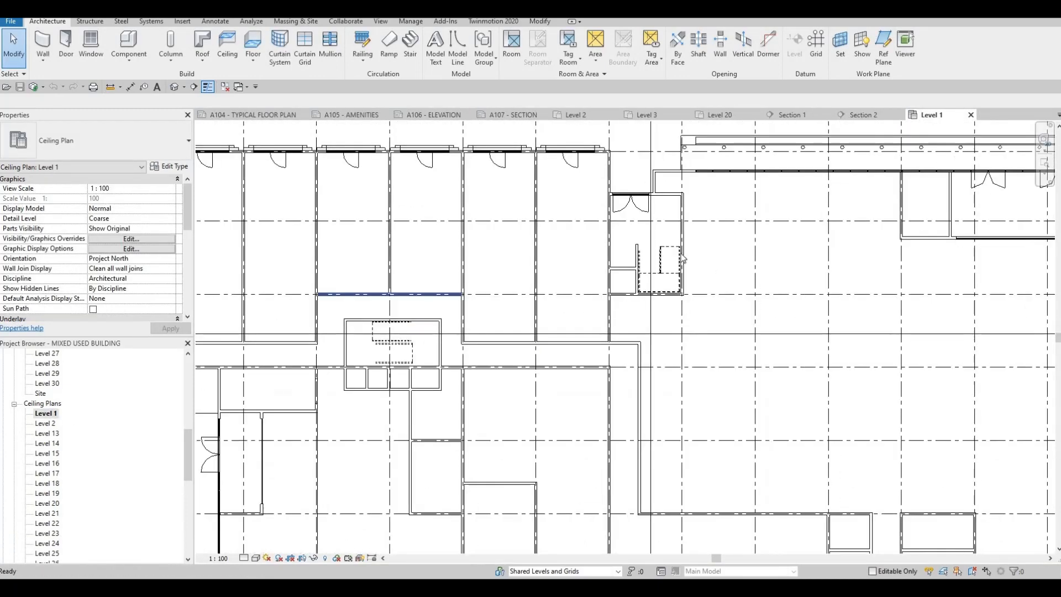
middle_drag(320, 235, 393, 227)
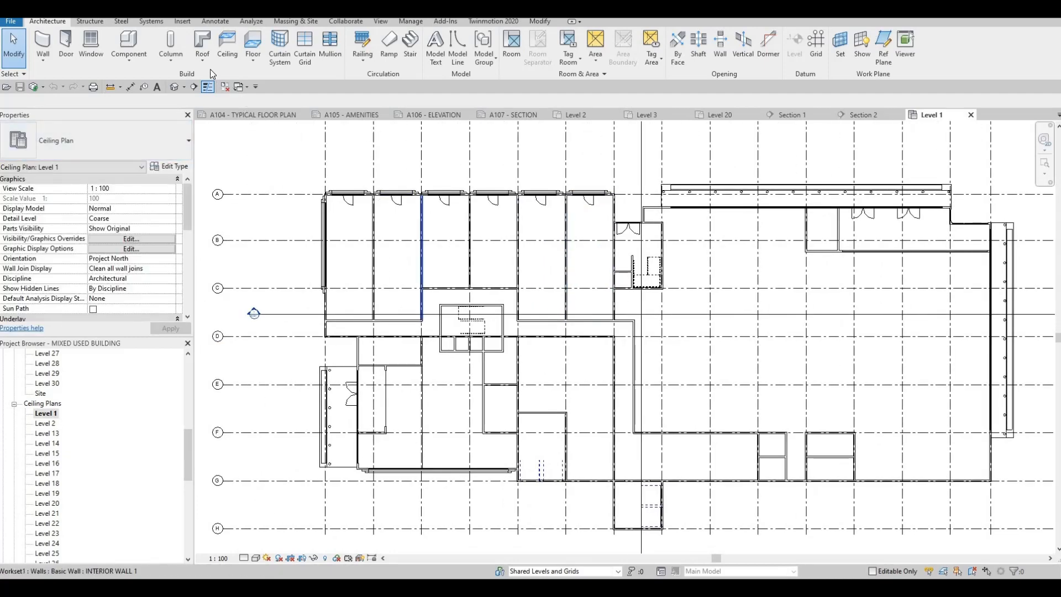
scroll(440, 256, down, 2)
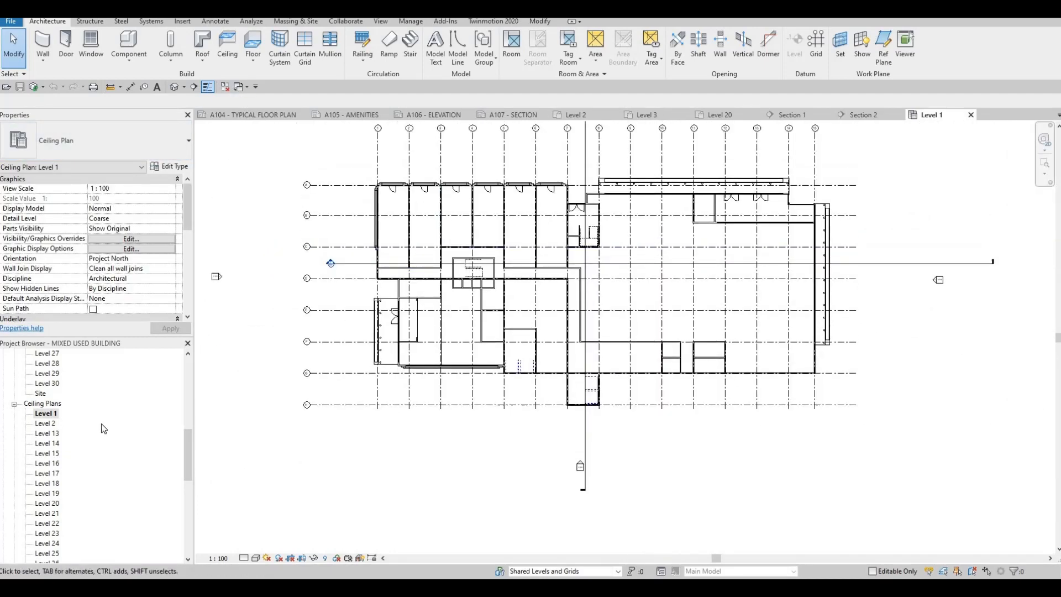
scroll(64, 493, down, 6)
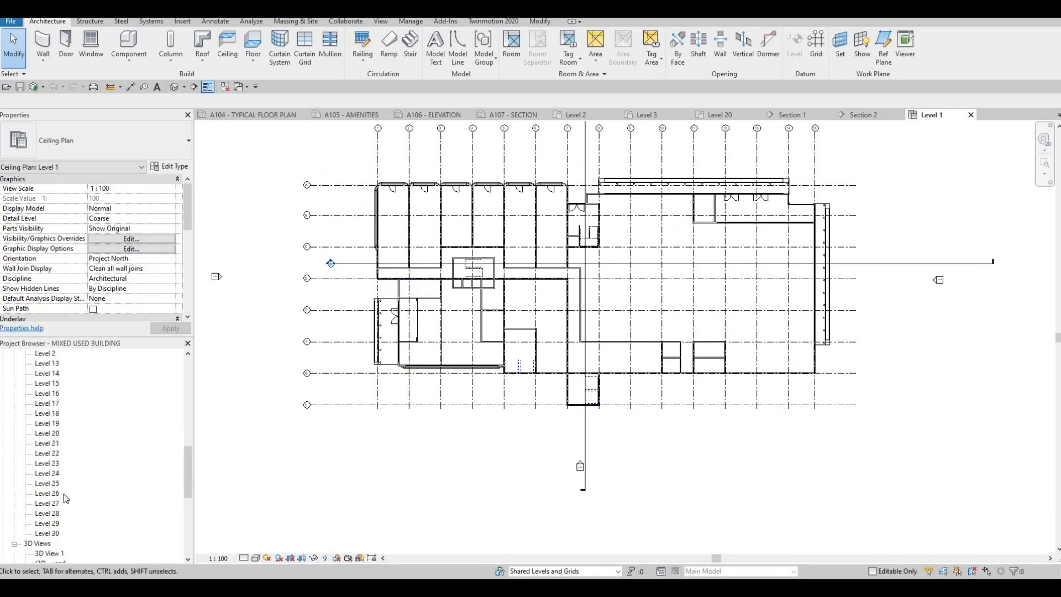
scroll(65, 501, down, 3)
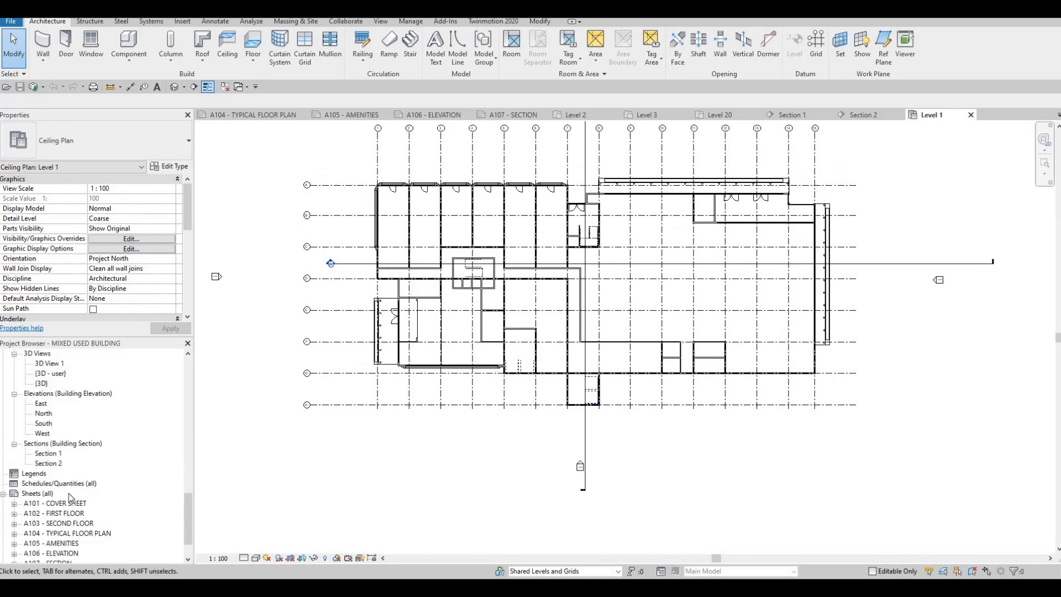
scroll(70, 497, down, 1)
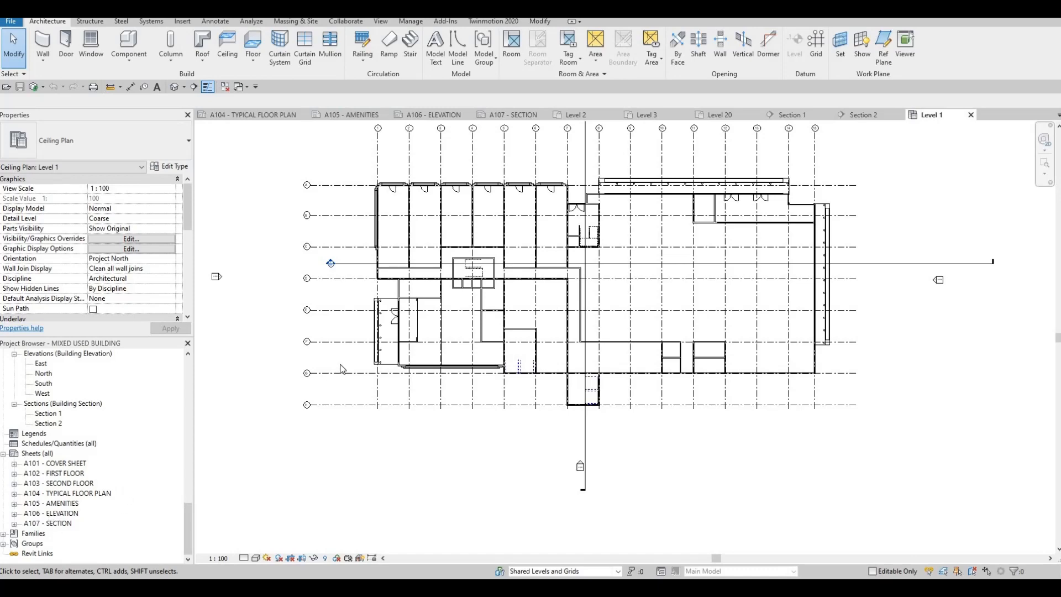
scroll(348, 388, up, 4)
middle_drag(348, 388, 371, 415)
scroll(342, 370, down, 2)
middle_drag(305, 272, 260, 336)
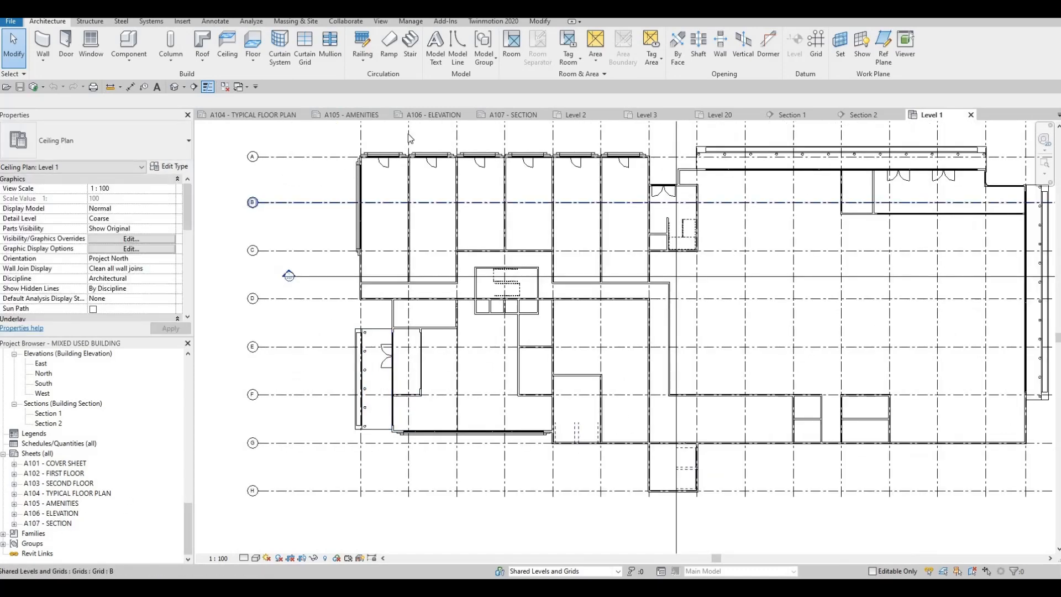
scroll(64, 402, up, 9)
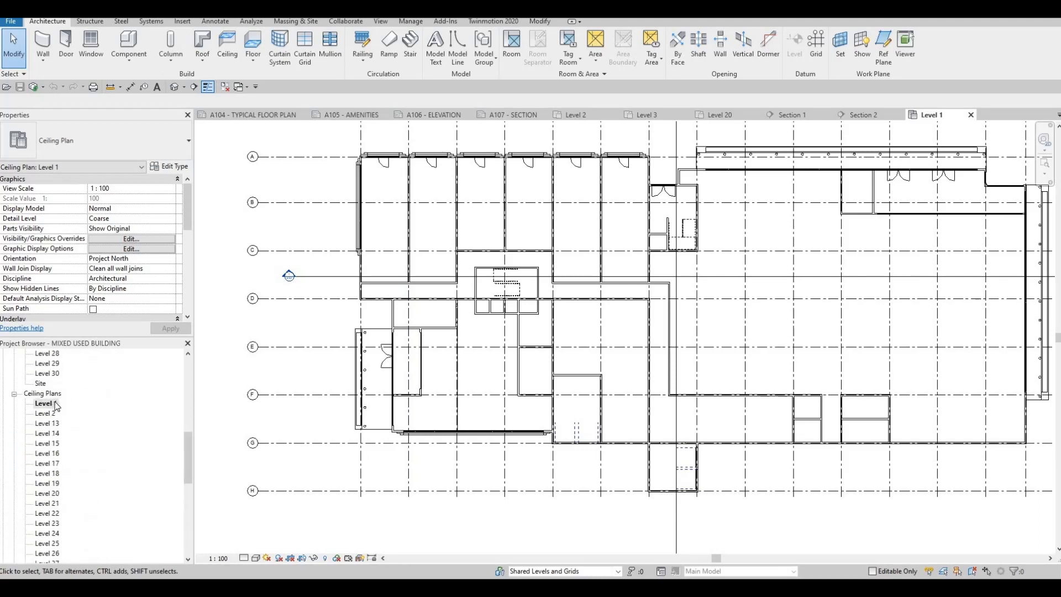
scroll(55, 406, up, 5)
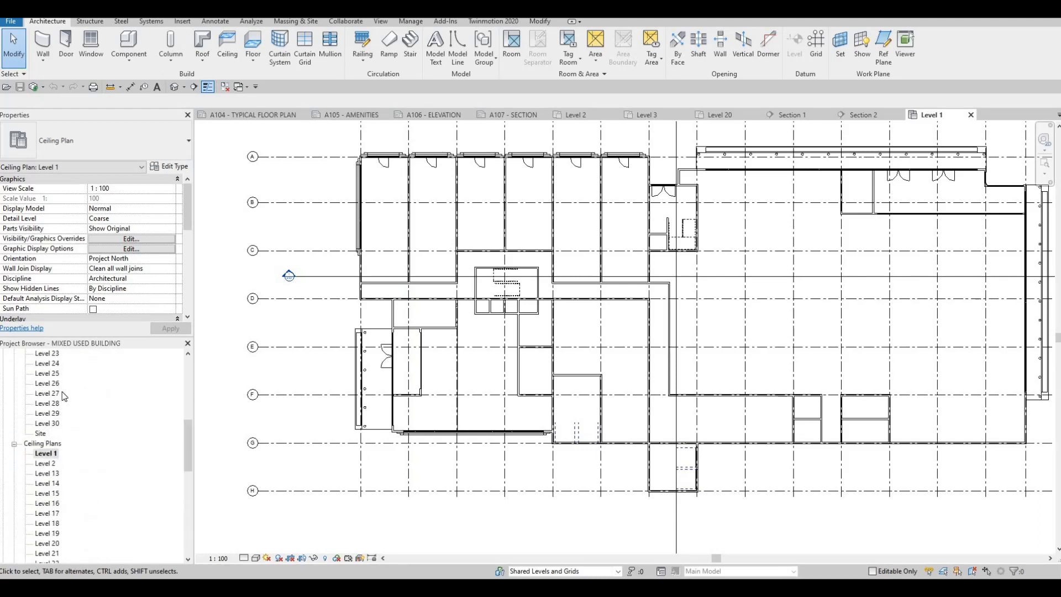
Open the default 3D view and zoom and pan around to examine the building.
click(176, 86)
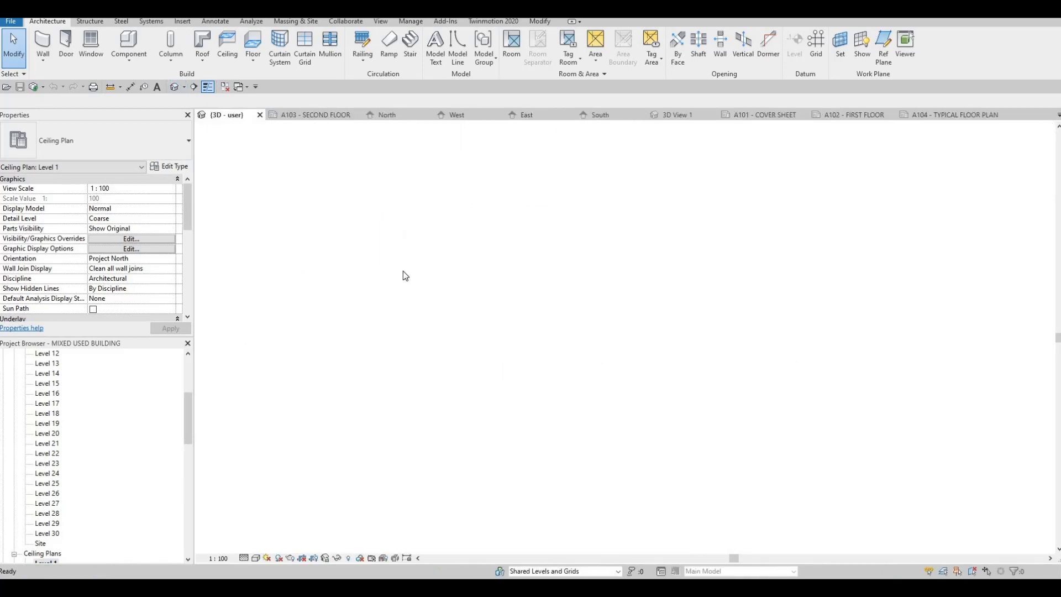
scroll(420, 383, up, 4)
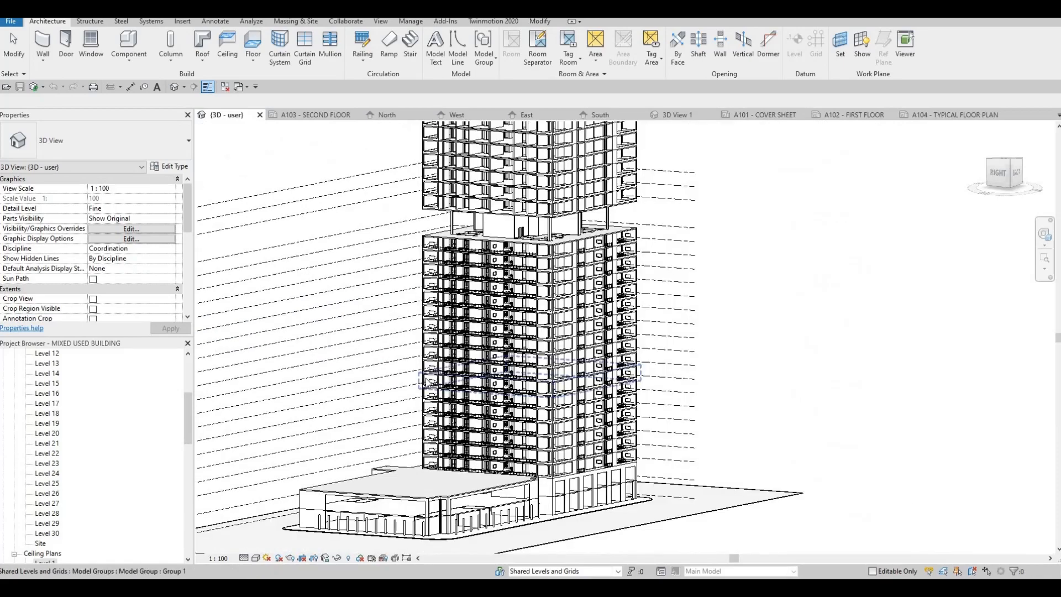
scroll(426, 381, down, 2)
shift+middle_drag(422, 367, 441, 384)
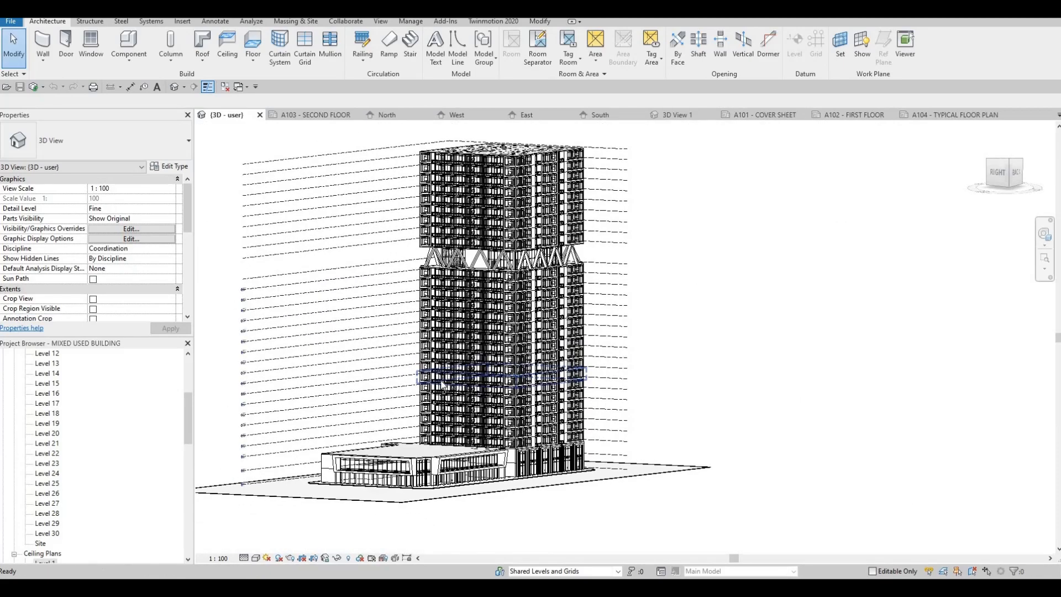
scroll(446, 464, up, 3)
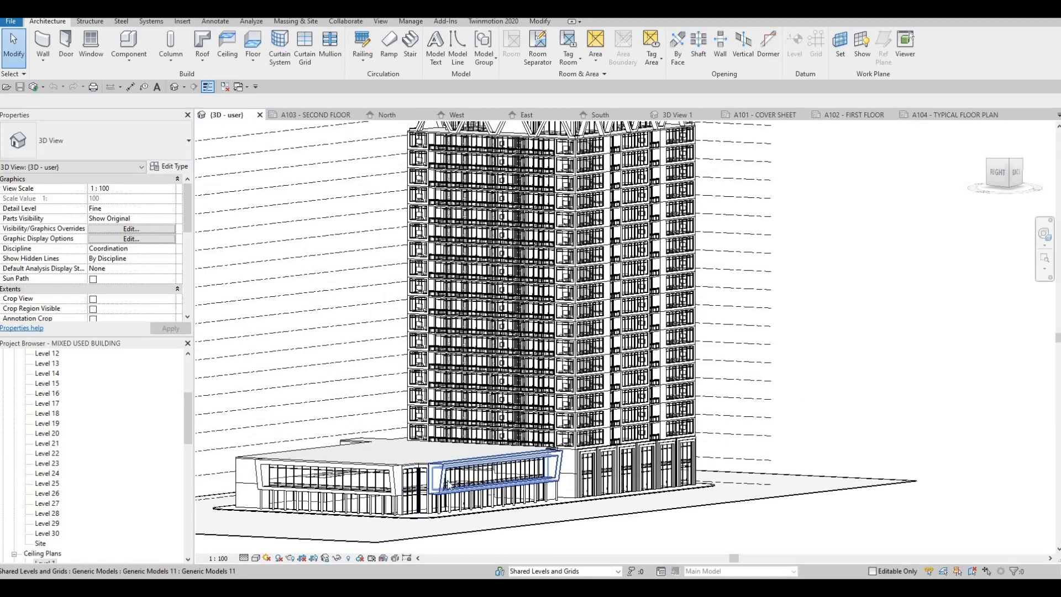
scroll(449, 485, down, 2)
middle_drag(527, 466, 522, 487)
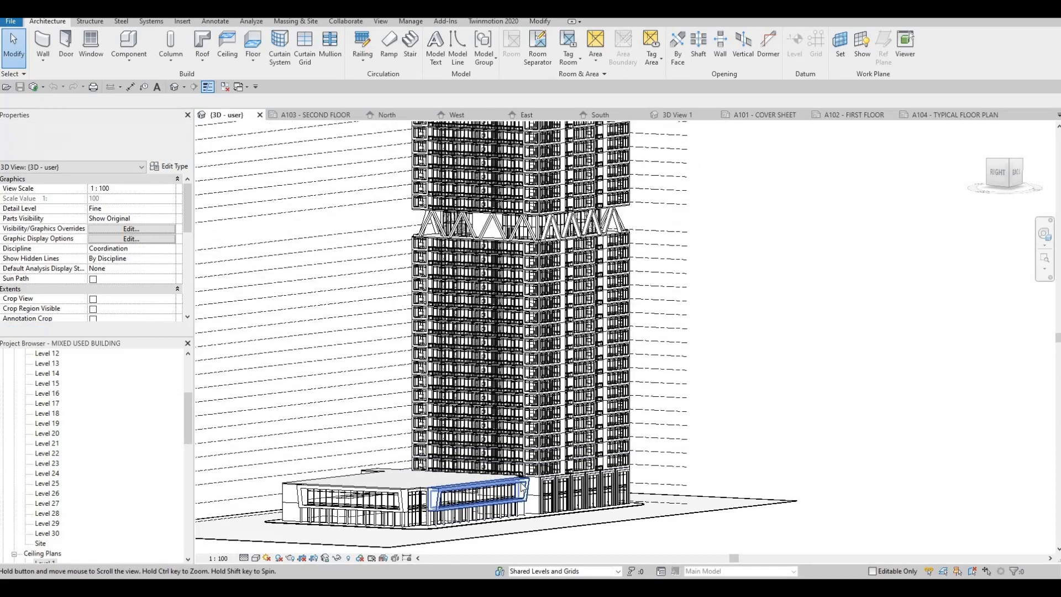
scroll(522, 487, down, 1)
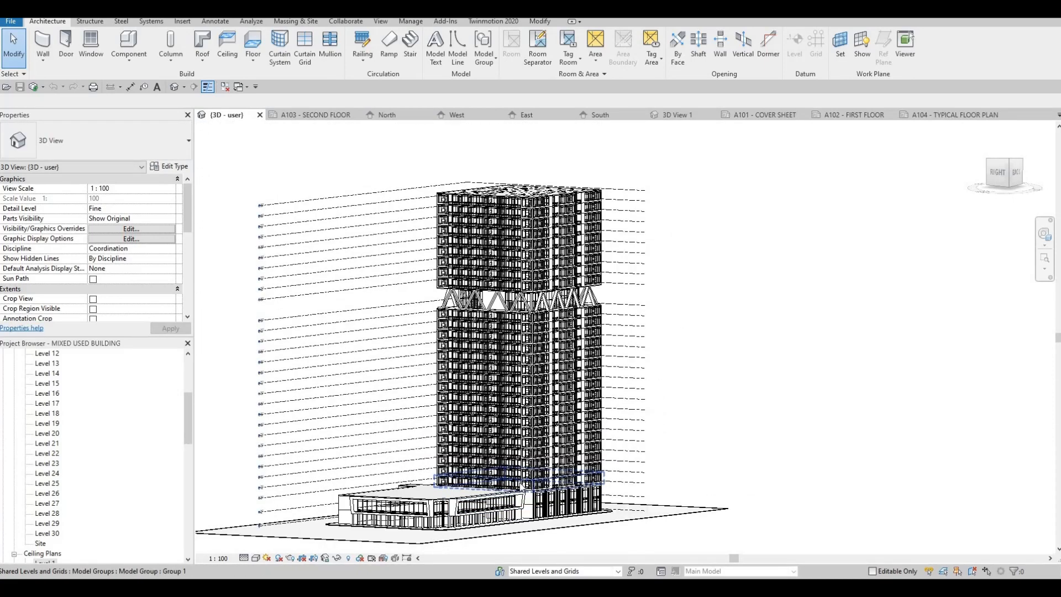